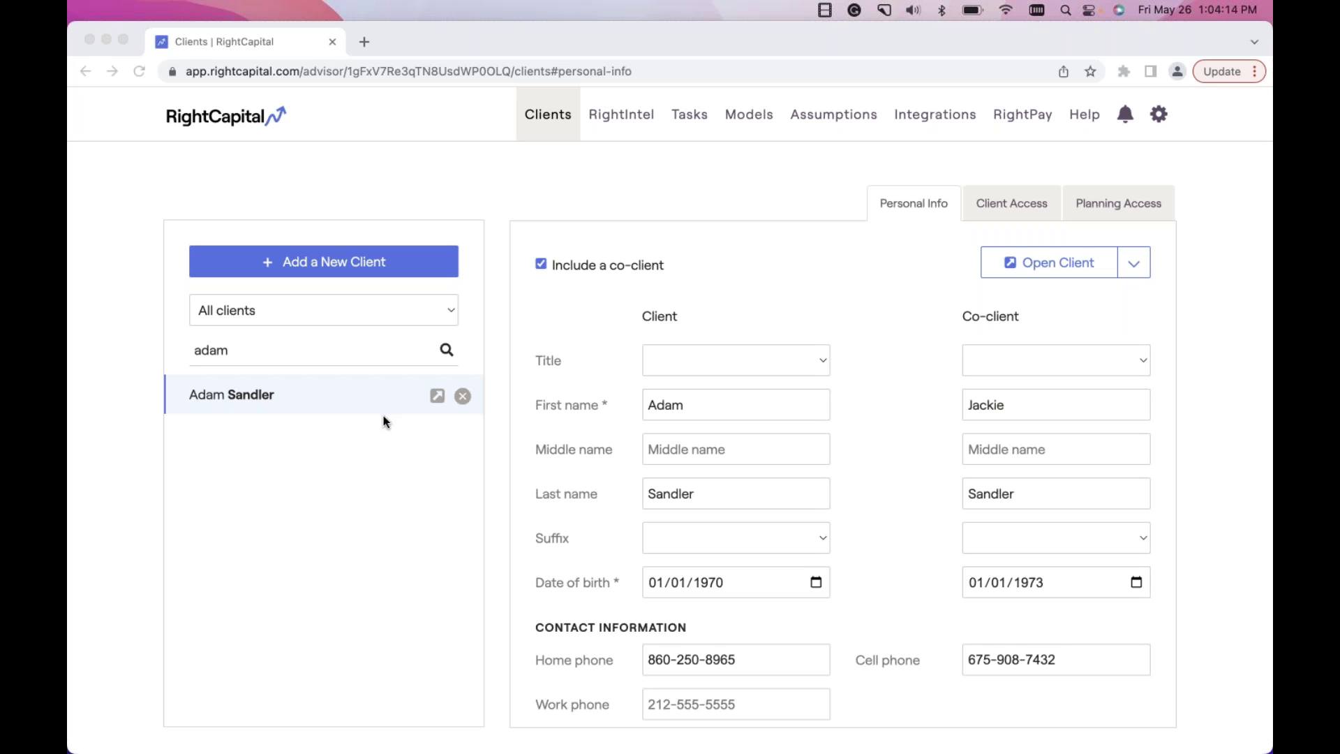
Open the selected client's plan and view the bank and credit card accounts in the profile's net worth section.
{"action": "left_click", "coordinate": [437, 395]}
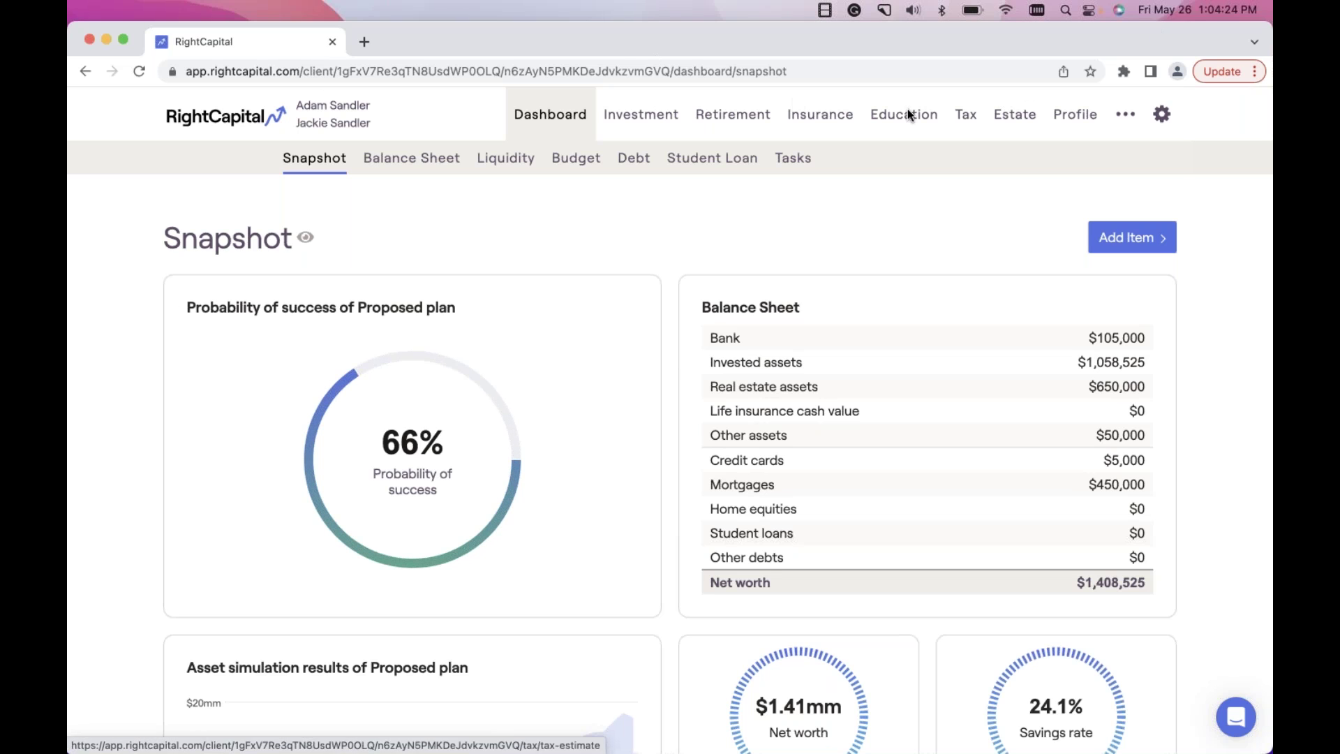
{"action": "left_click", "coordinate": [1075, 115]}
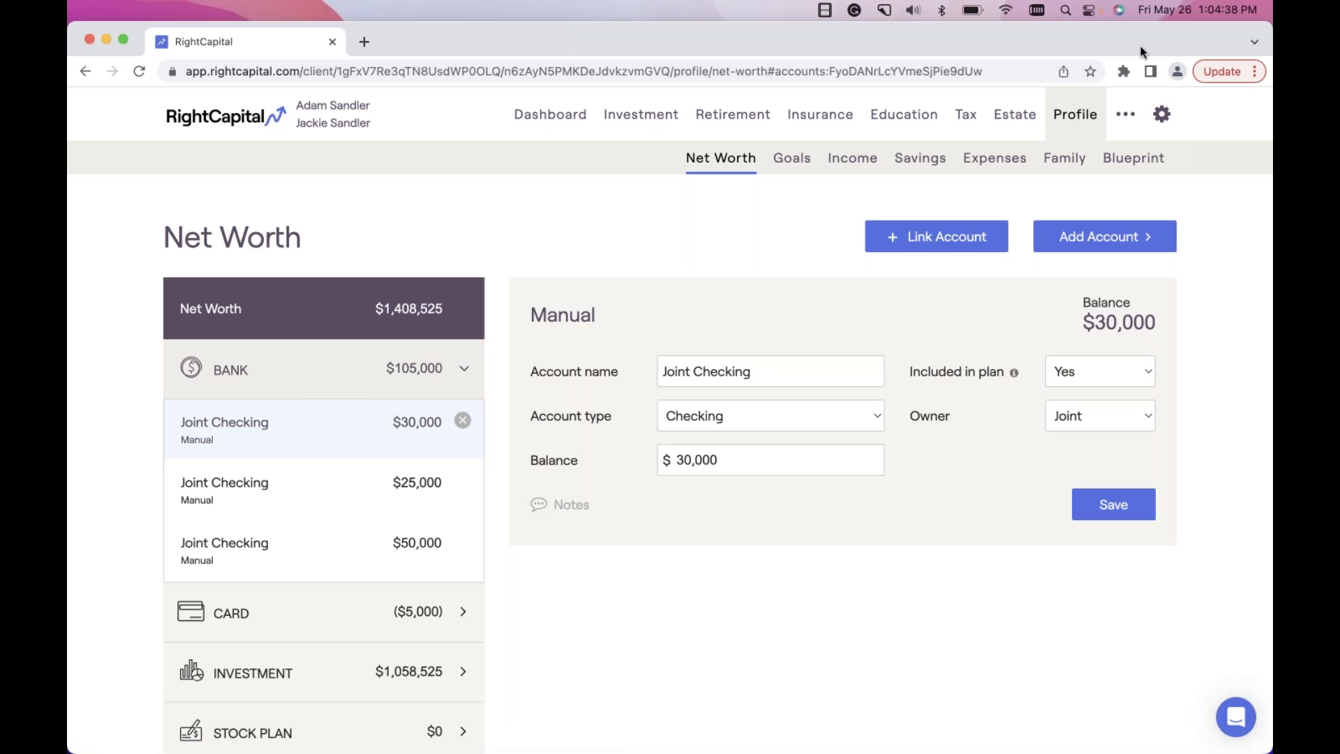
{"action": "left_click", "coordinate": [316, 370]}
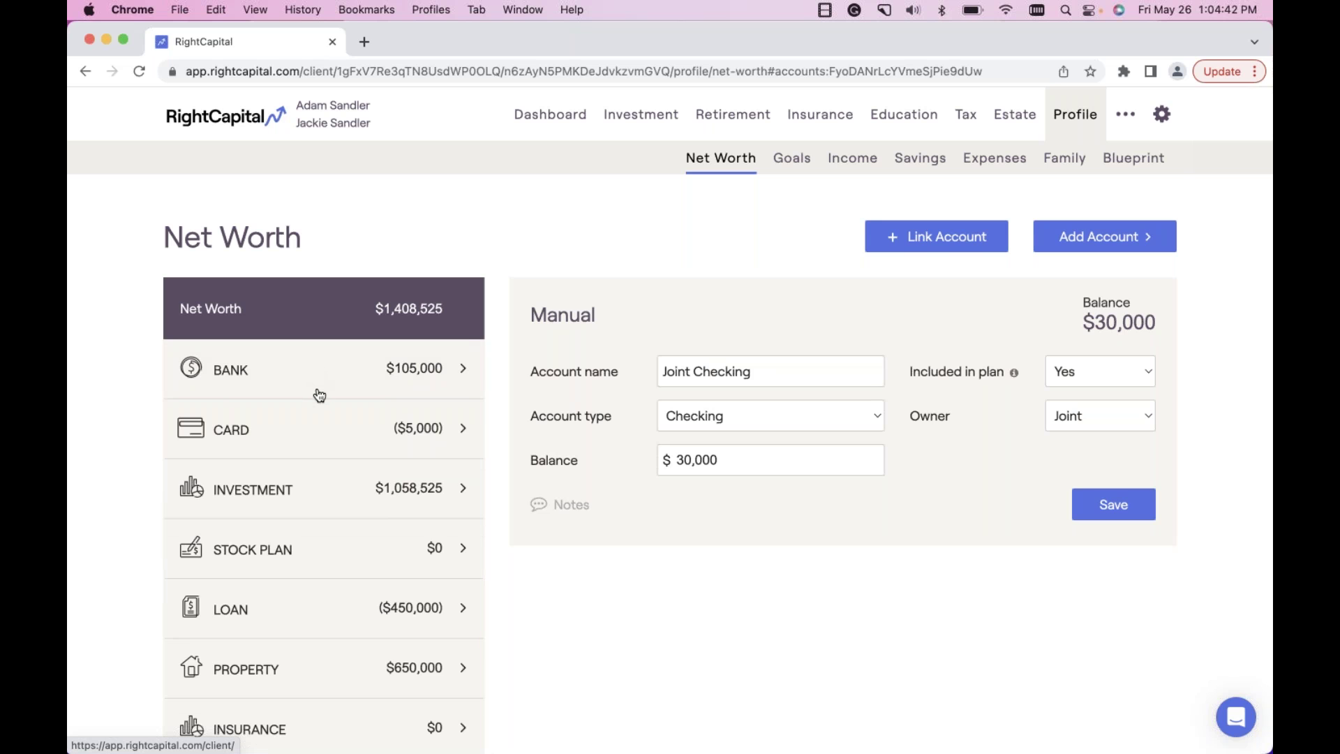
{"action": "left_click", "coordinate": [265, 443]}
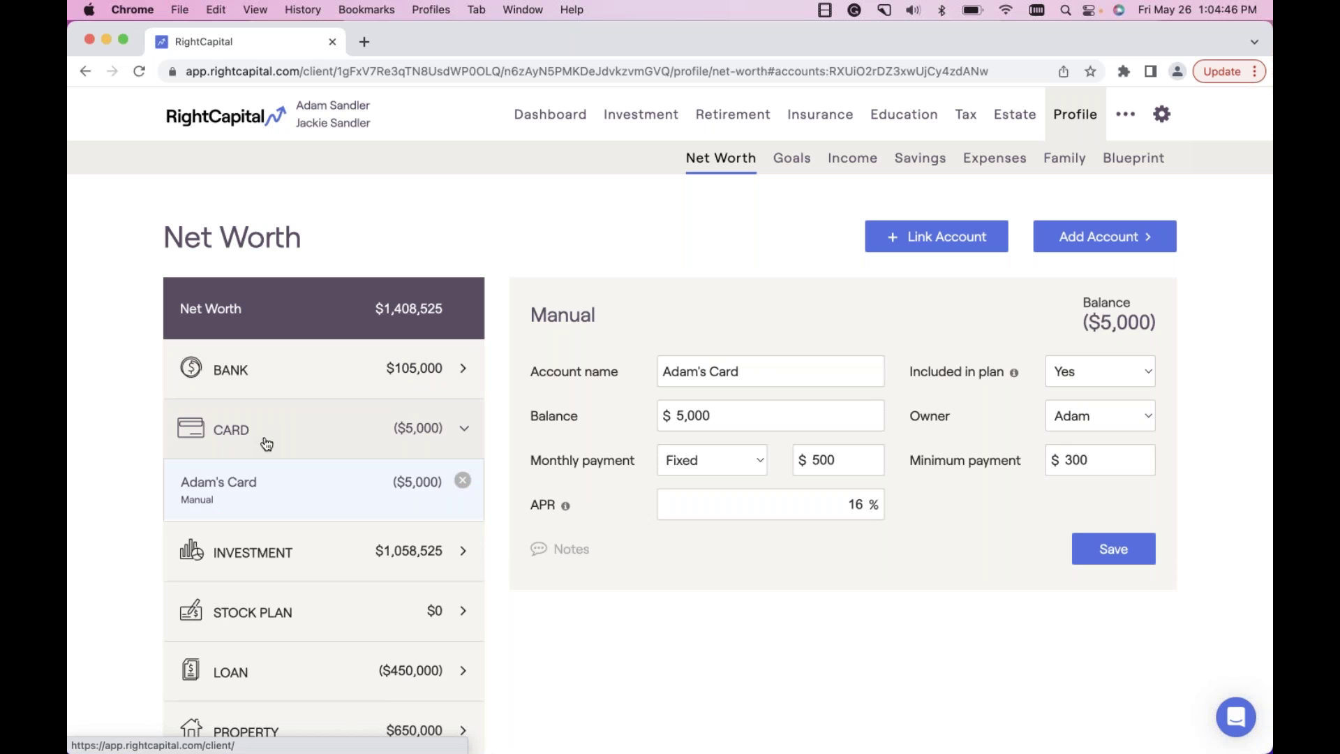
View the mortgage loan's details and available loan types, plus the primary home's property details, in the net worth section.
{"action": "scroll", "coordinate": [266, 444], "scroll_direction": "down", "scroll_amount": 3}
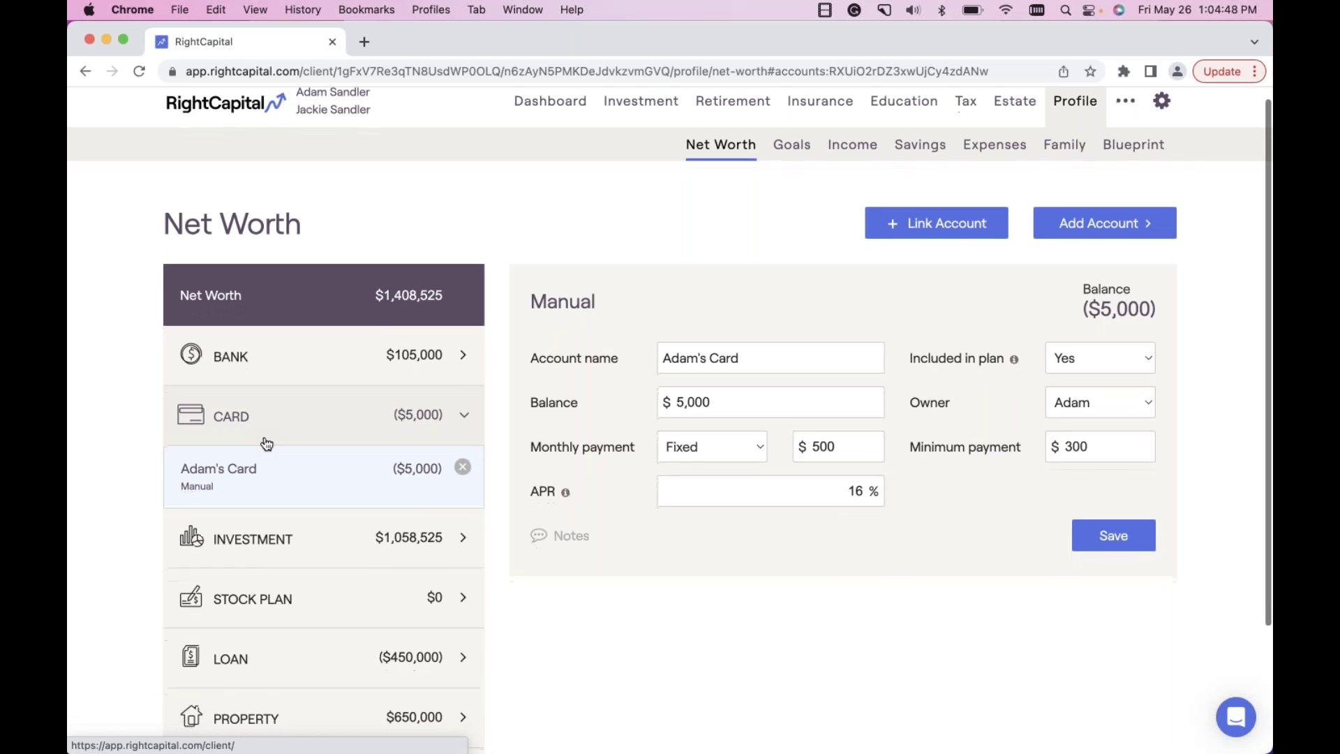
{"action": "scroll", "coordinate": [284, 494], "scroll_direction": "down", "scroll_amount": 2}
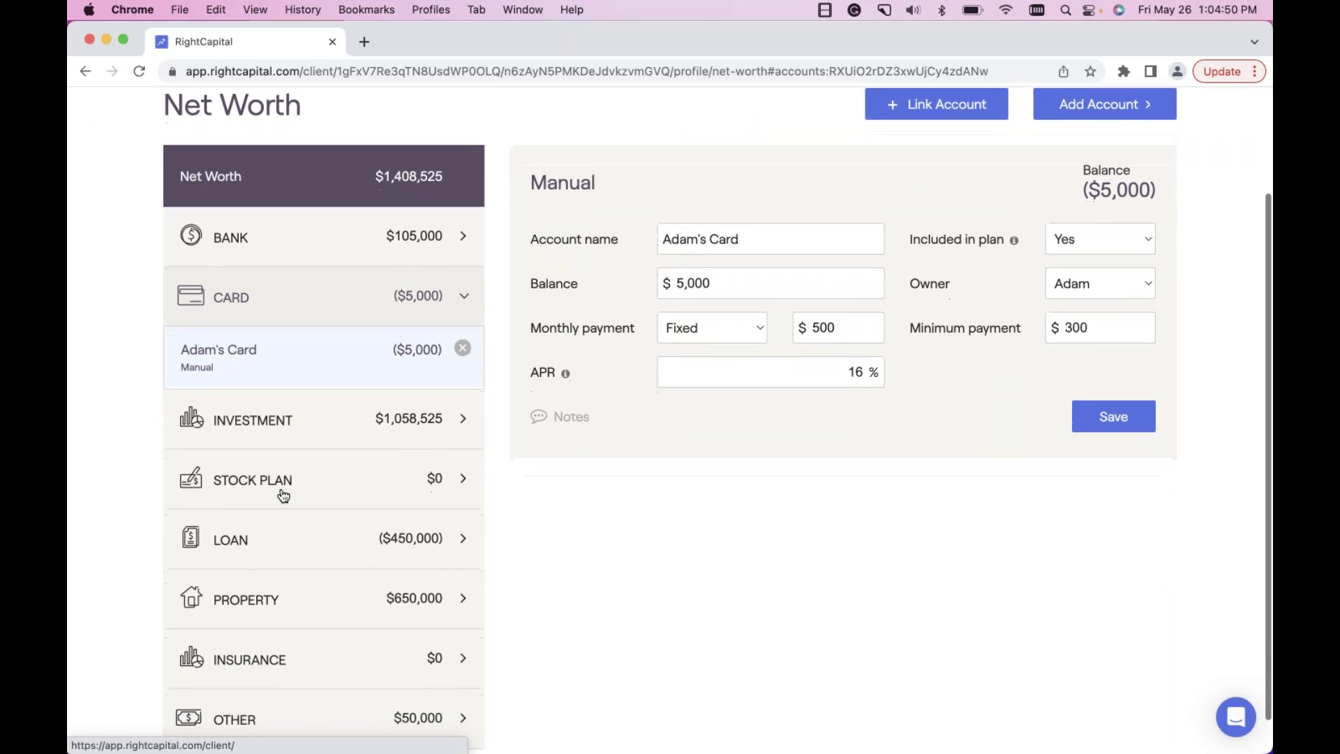
{"action": "left_click", "coordinate": [304, 521]}
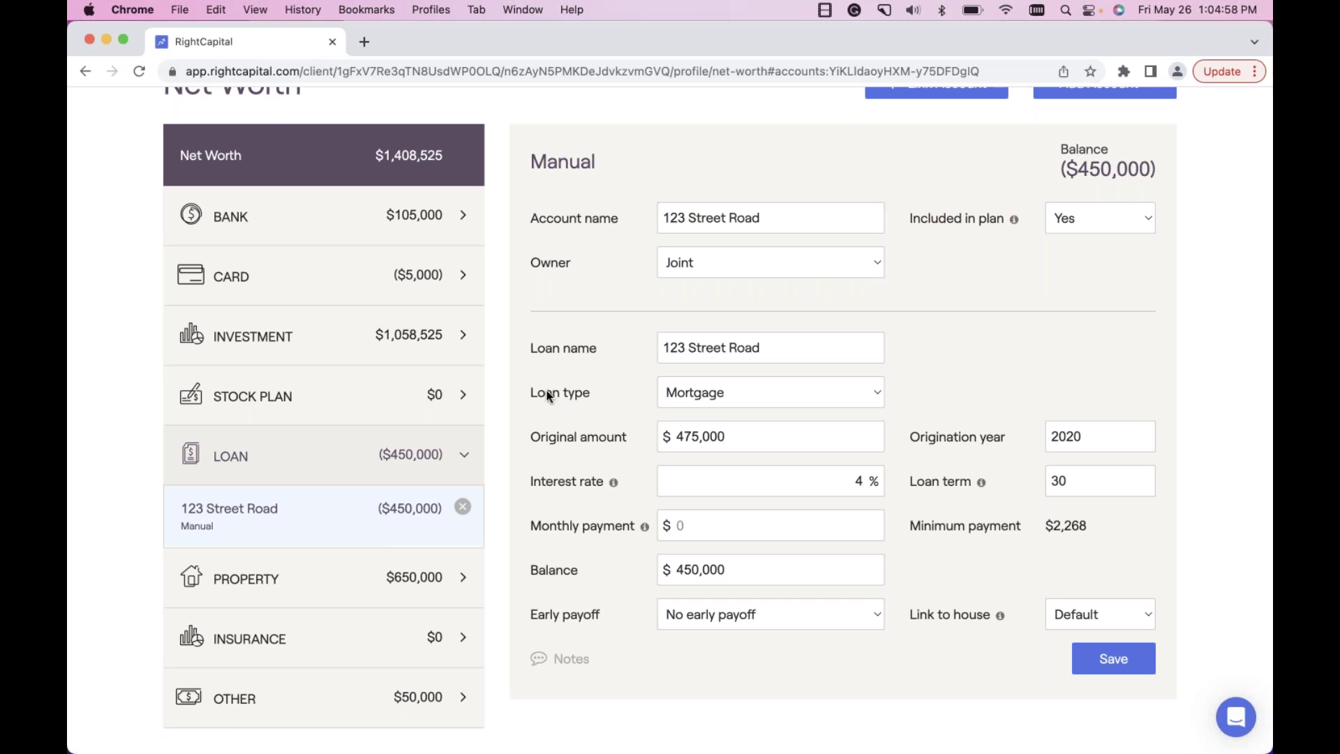
{"action": "left_click", "coordinate": [690, 393]}
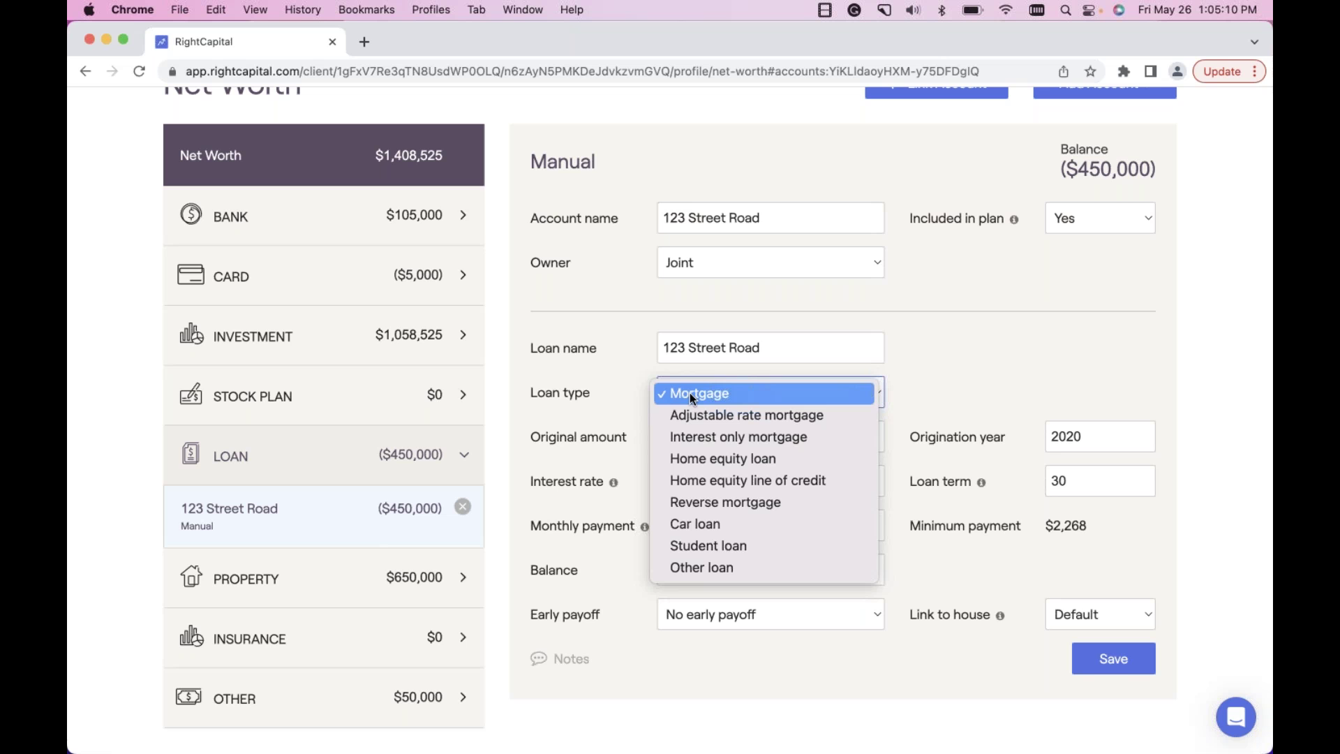
{"action": "left_click", "coordinate": [690, 392]}
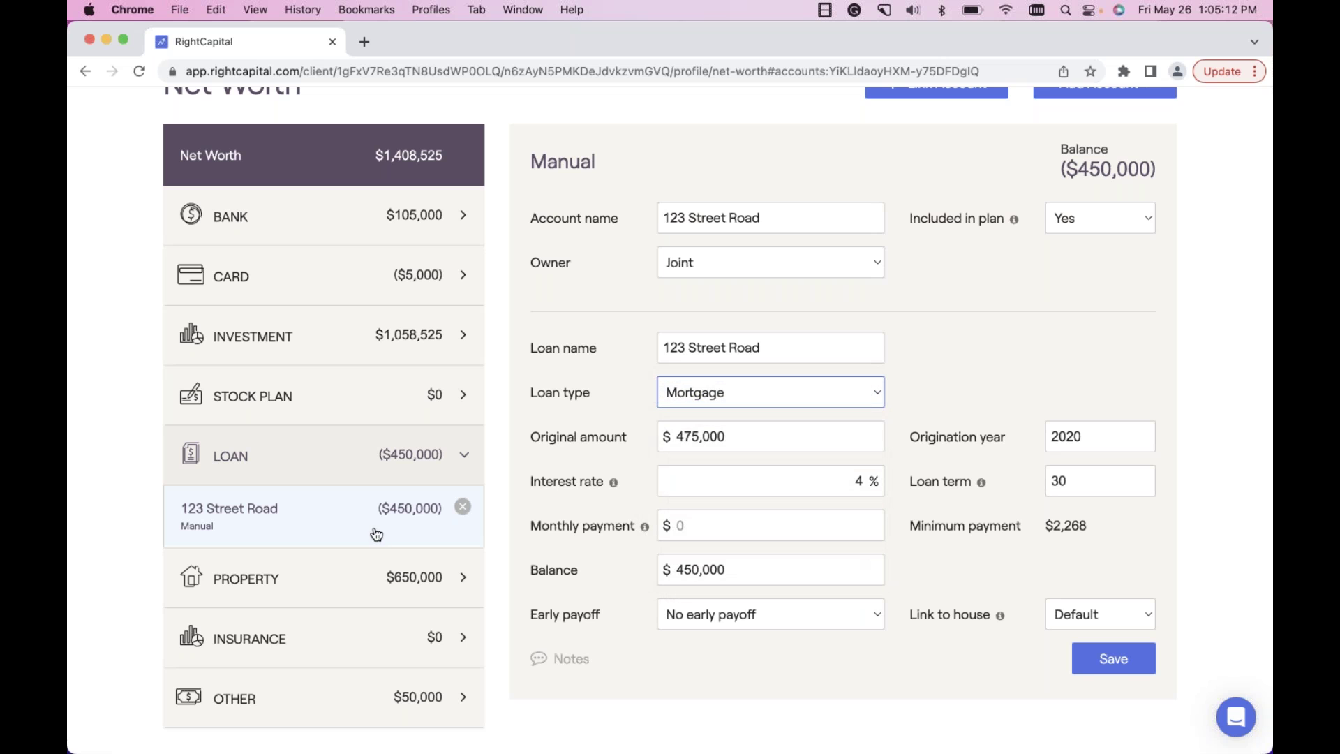
{"action": "left_click", "coordinate": [294, 579]}
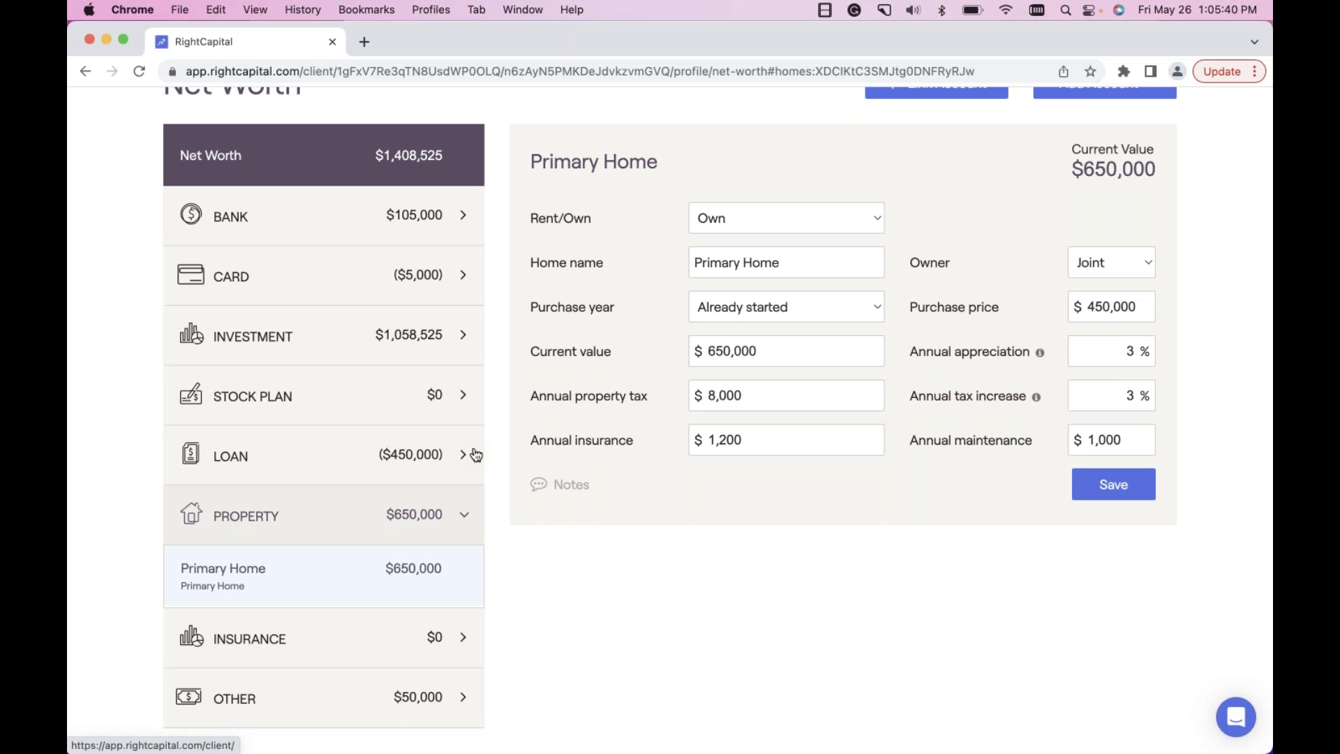
{"action": "scroll", "coordinate": [661, 500], "scroll_direction": "up", "scroll_amount": 5}
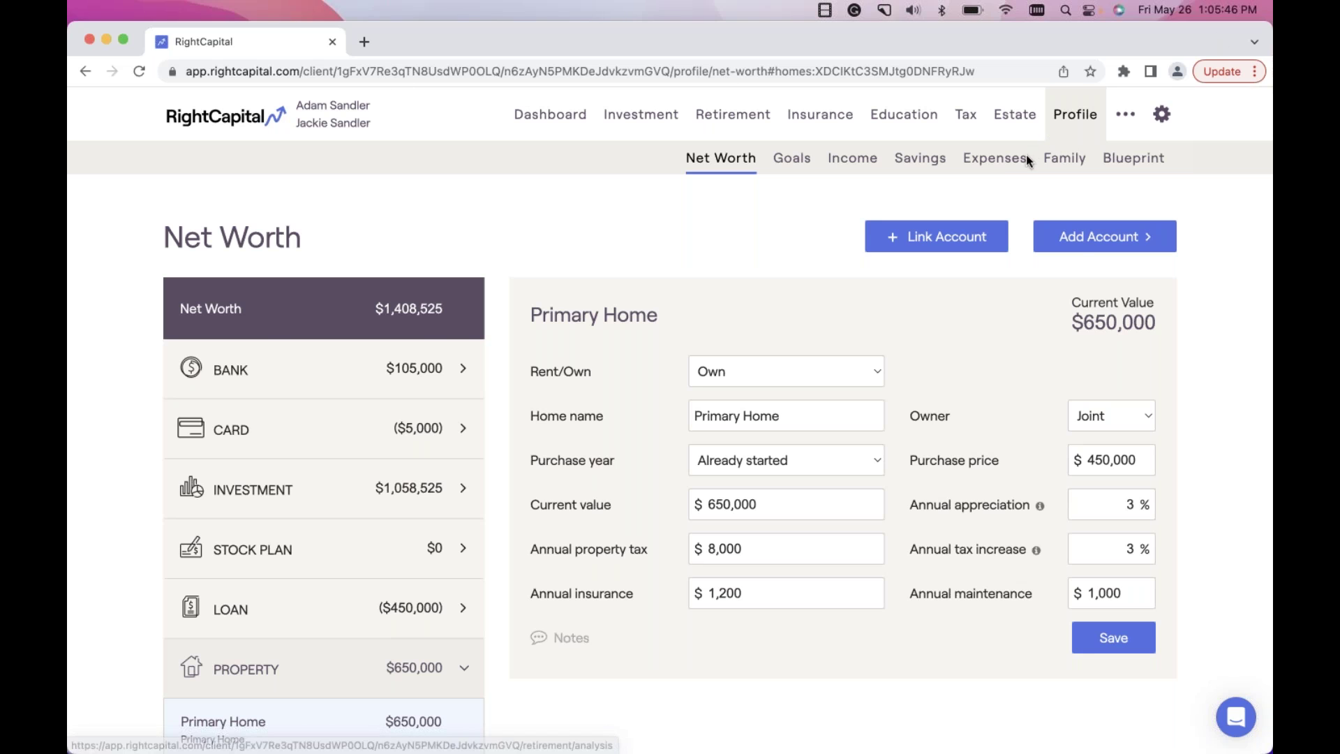
Change the pre-retirement living expenses from the simple approach to a detailed worksheet.
{"action": "left_click", "coordinate": [998, 163]}
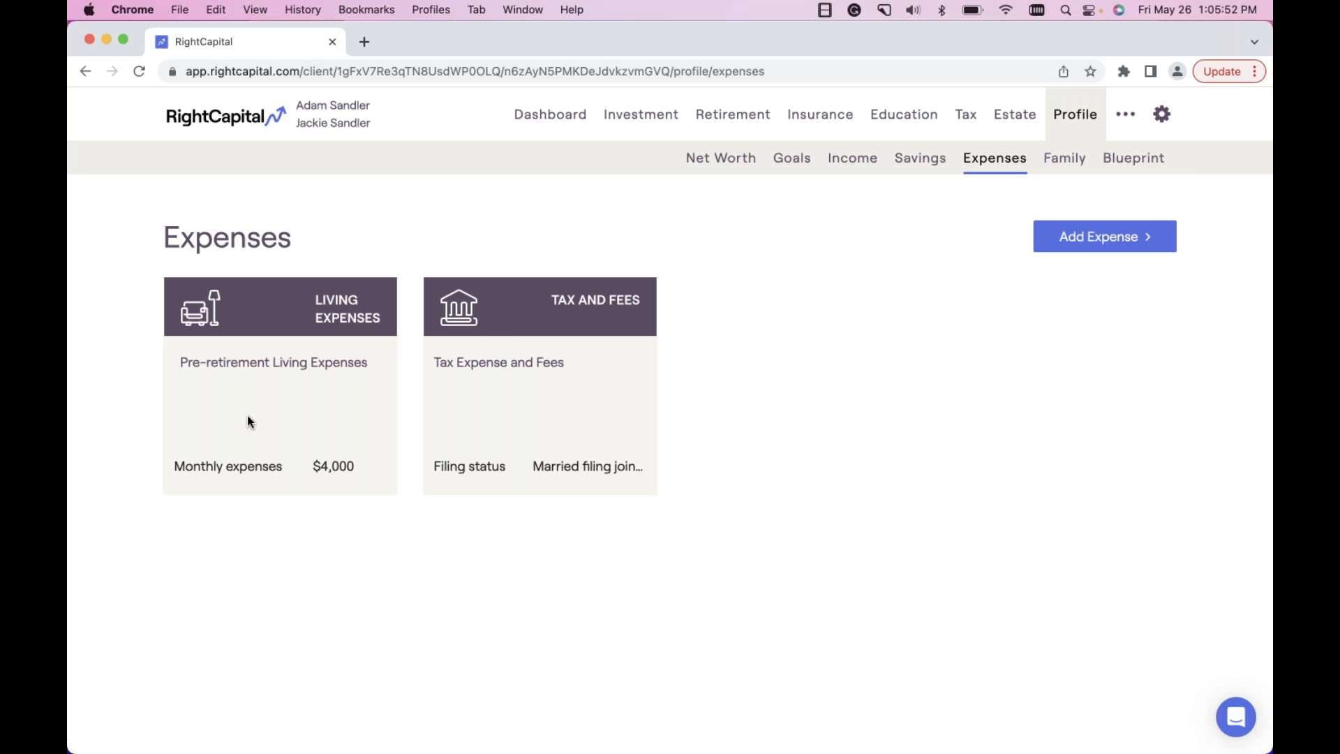
{"action": "left_click", "coordinate": [290, 415]}
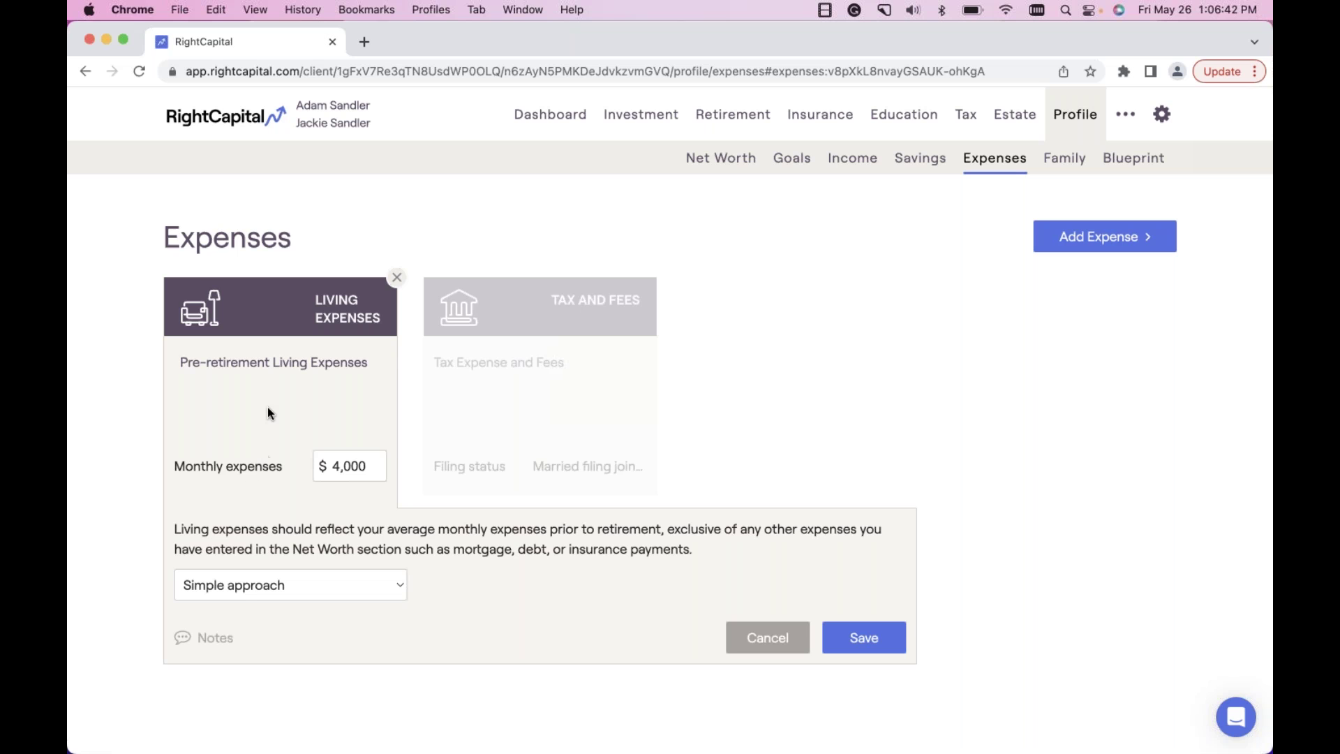
{"action": "left_click", "coordinate": [259, 586]}
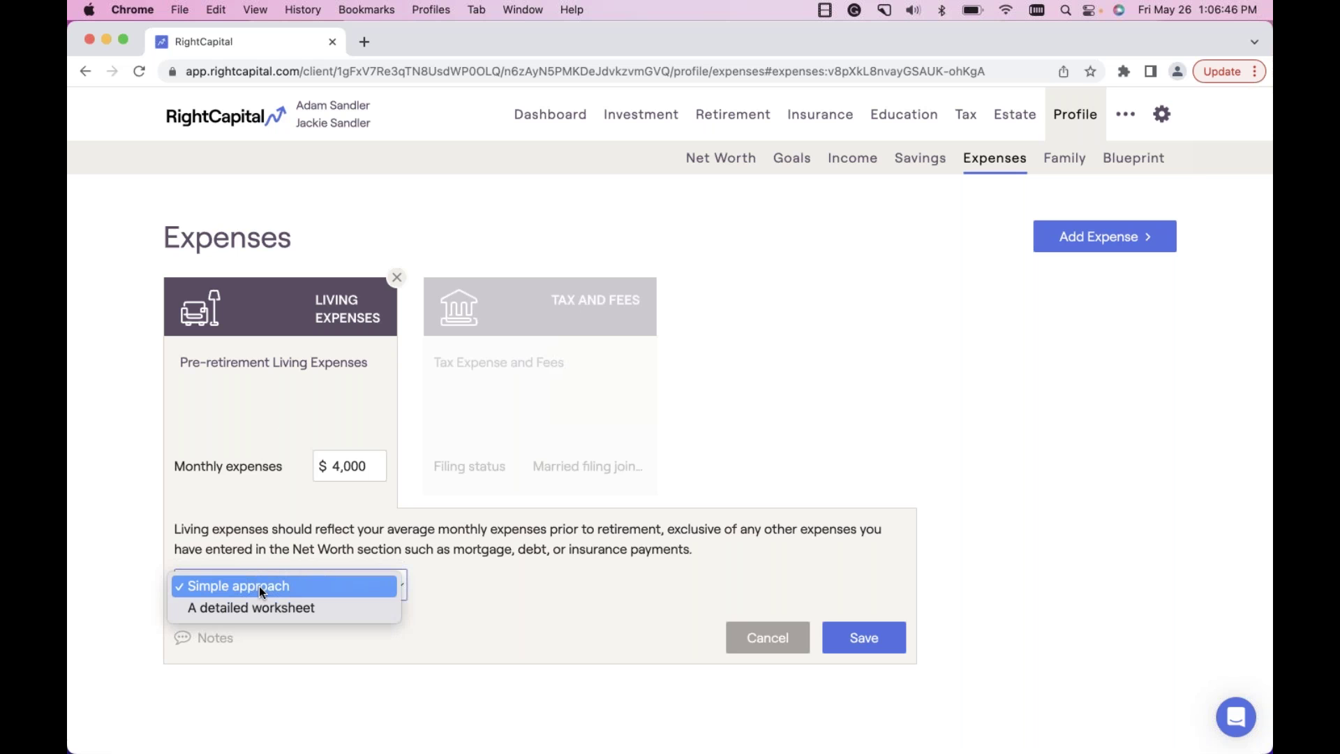
{"action": "left_click", "coordinate": [263, 611]}
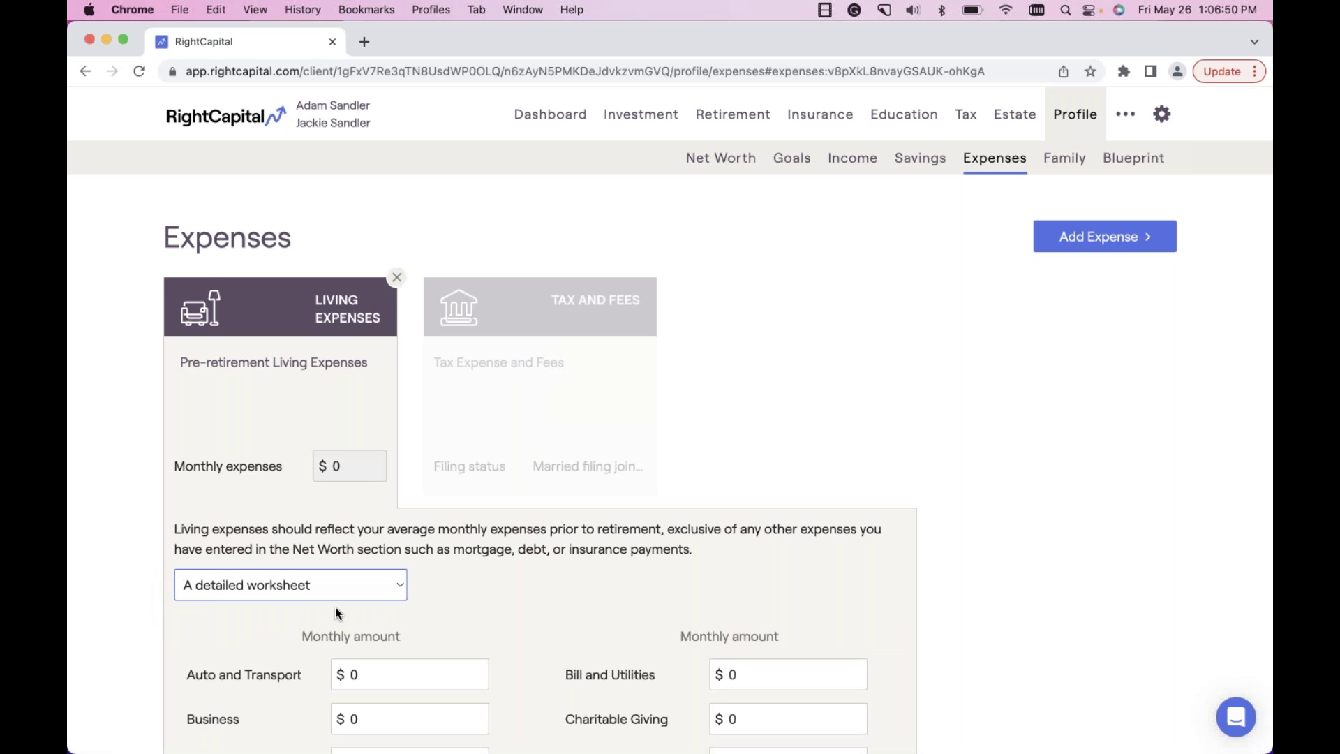
Examine the monthly amount fields in the detailed living expenses worksheet, including Bill and Utilities and Education.
{"action": "scroll", "coordinate": [413, 625], "scroll_direction": "down", "scroll_amount": 3}
{"action": "scroll", "coordinate": [415, 625], "scroll_direction": "down", "scroll_amount": 4}
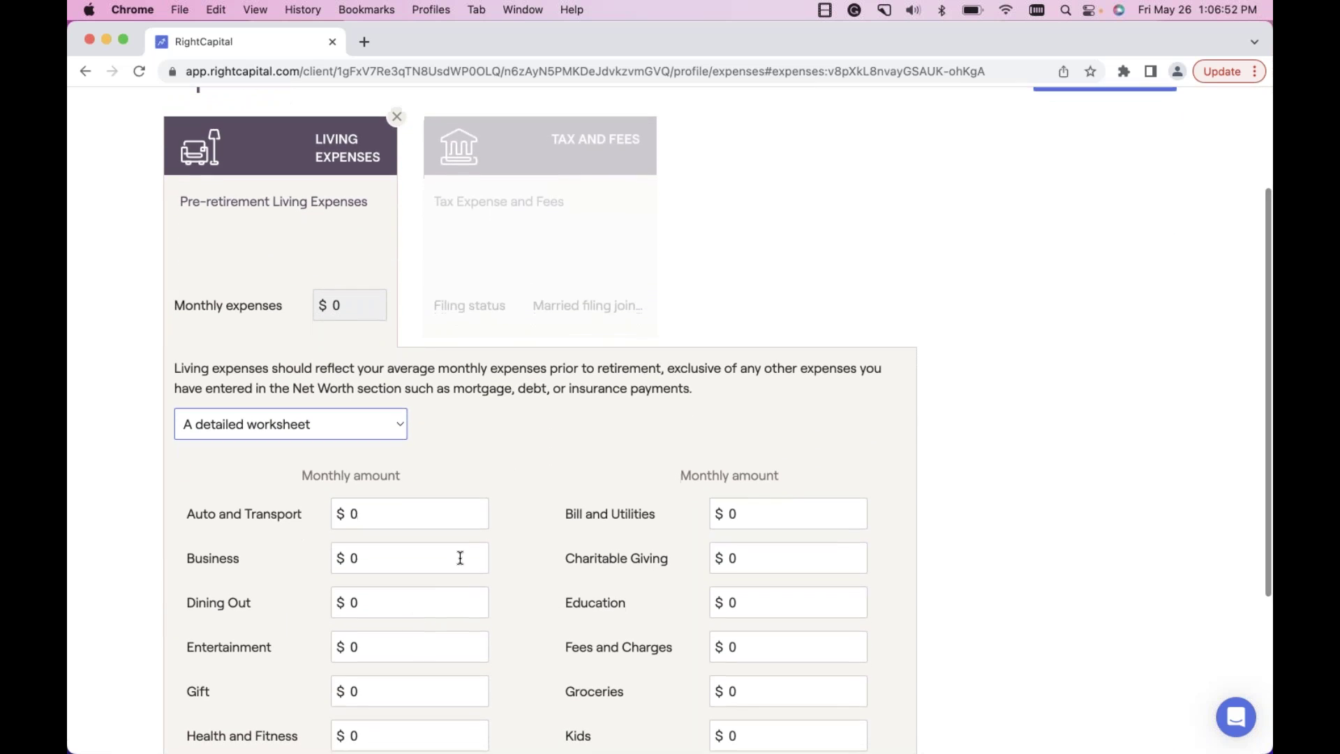
{"action": "scroll", "coordinate": [509, 552], "scroll_direction": "down", "scroll_amount": 2}
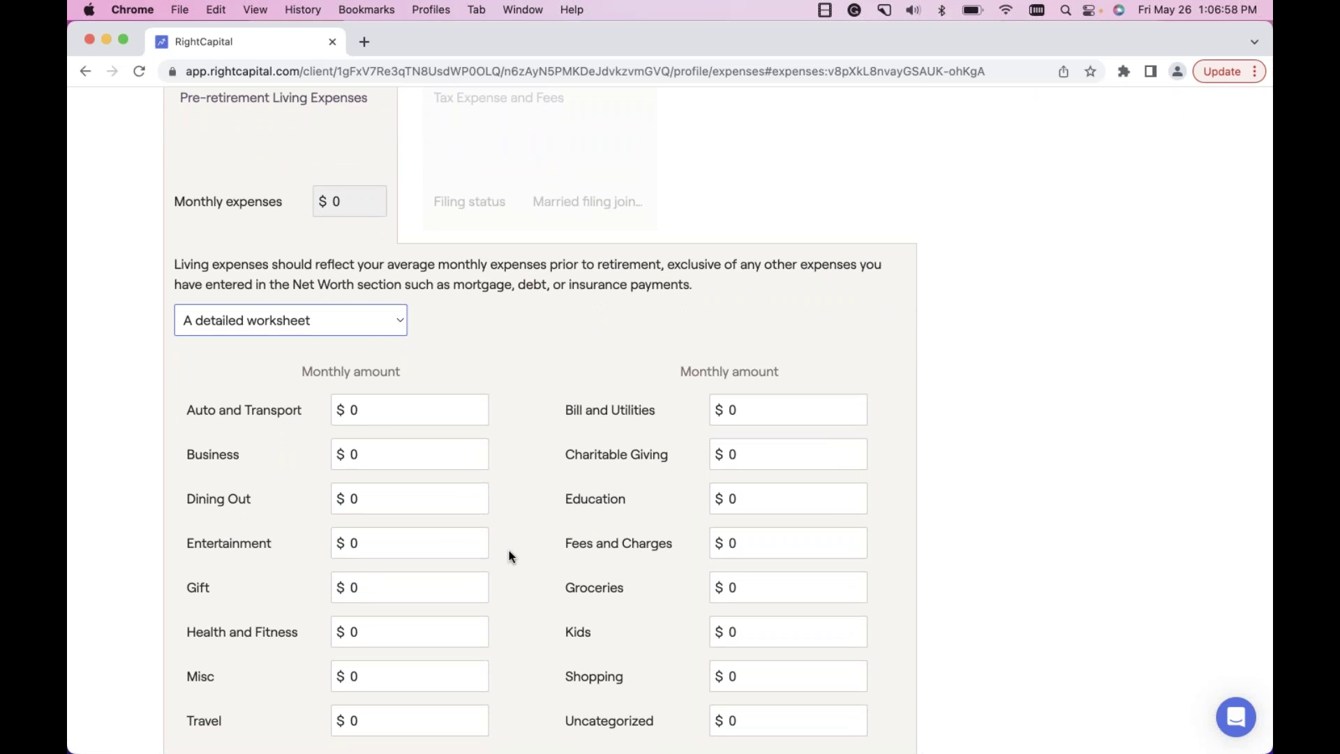
{"action": "left_click", "coordinate": [751, 410]}
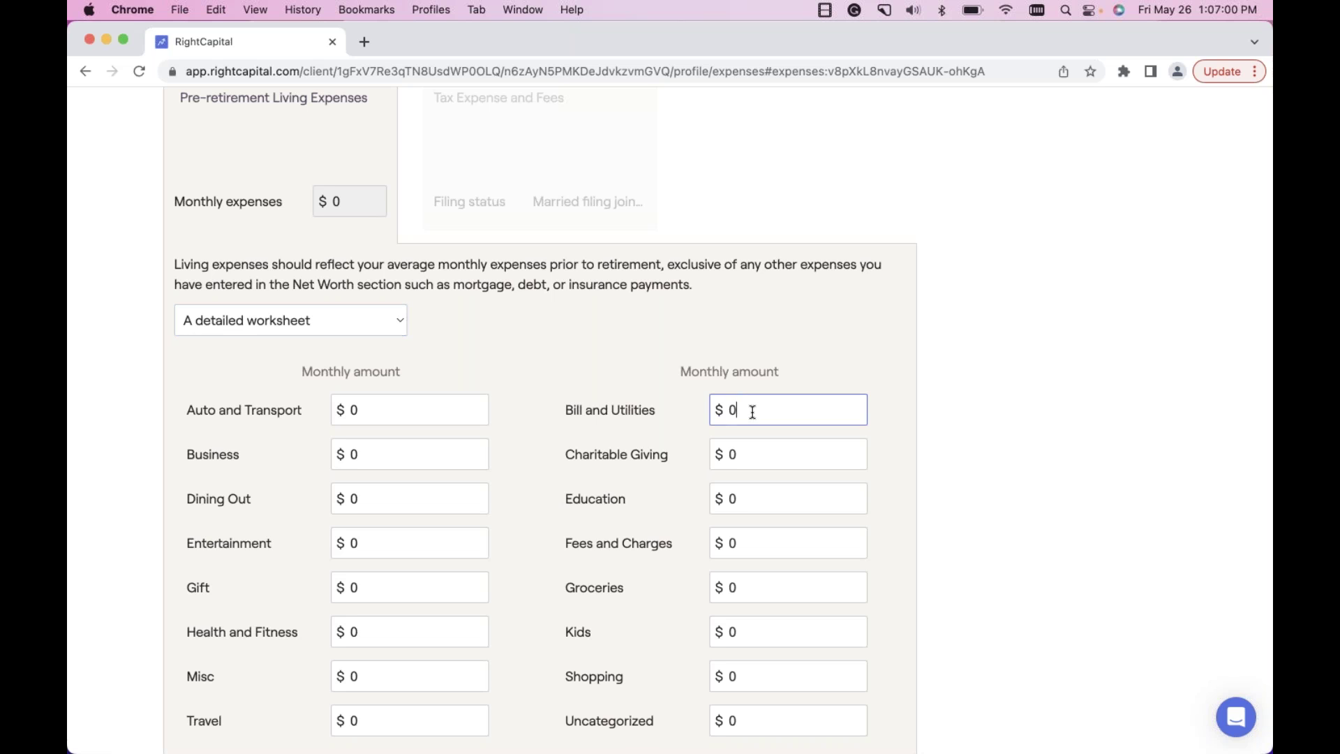
{"action": "left_click", "coordinate": [745, 496]}
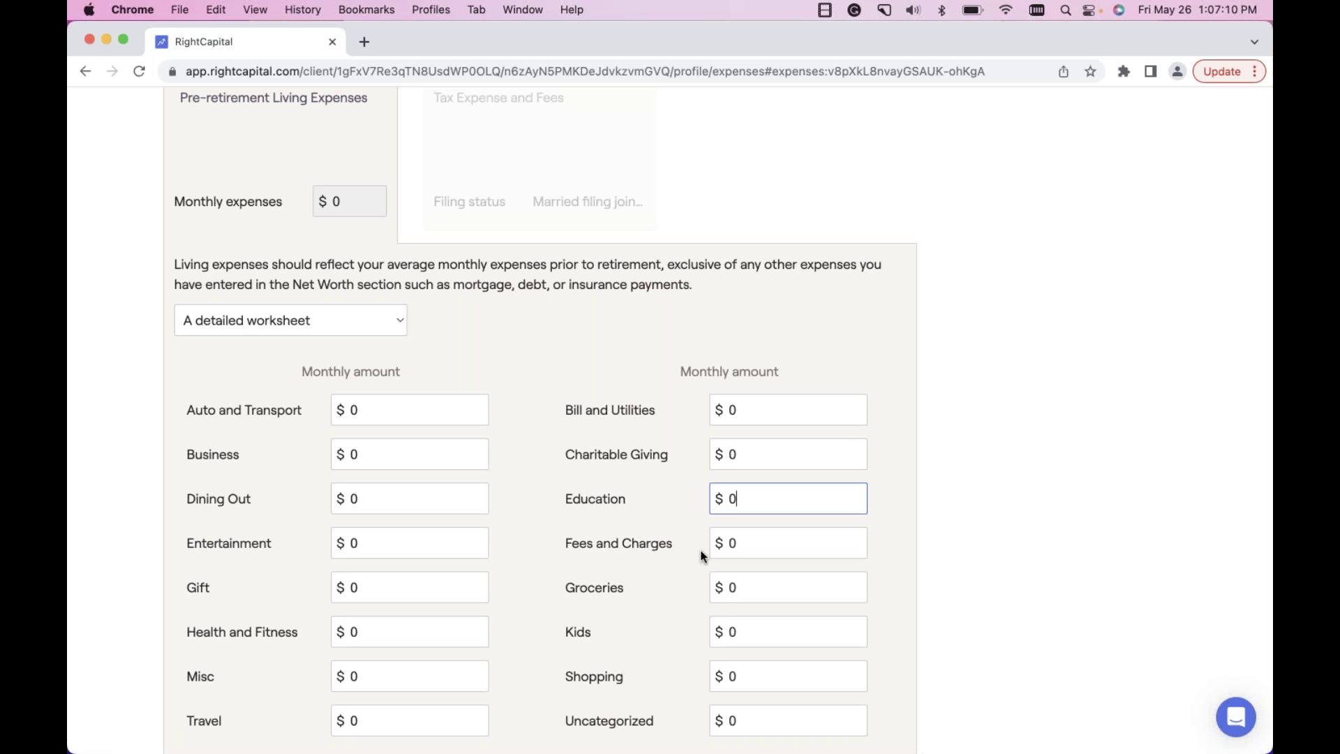
{"action": "scroll", "coordinate": [701, 555], "scroll_direction": "down", "scroll_amount": 2}
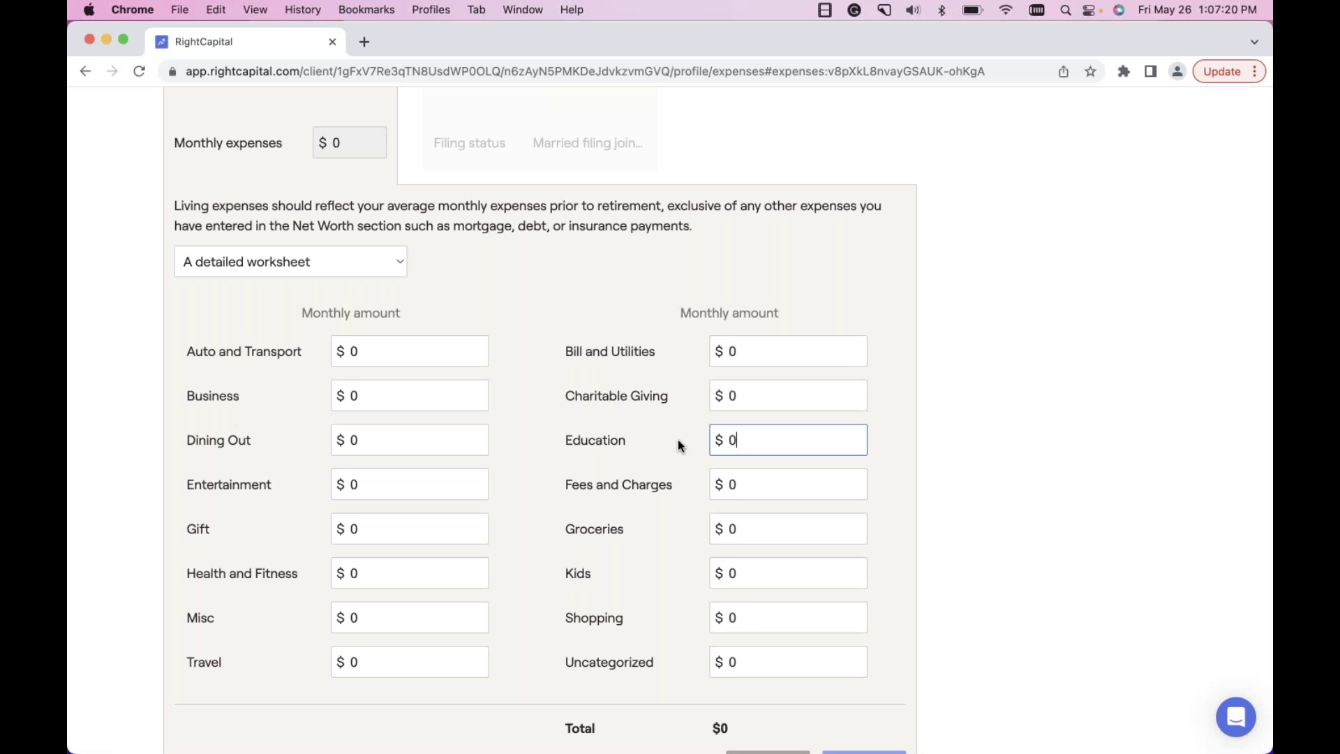
{"action": "scroll", "coordinate": [678, 439], "scroll_direction": "up", "scroll_amount": 2}
{"action": "scroll", "coordinate": [677, 443], "scroll_direction": "up", "scroll_amount": 6}
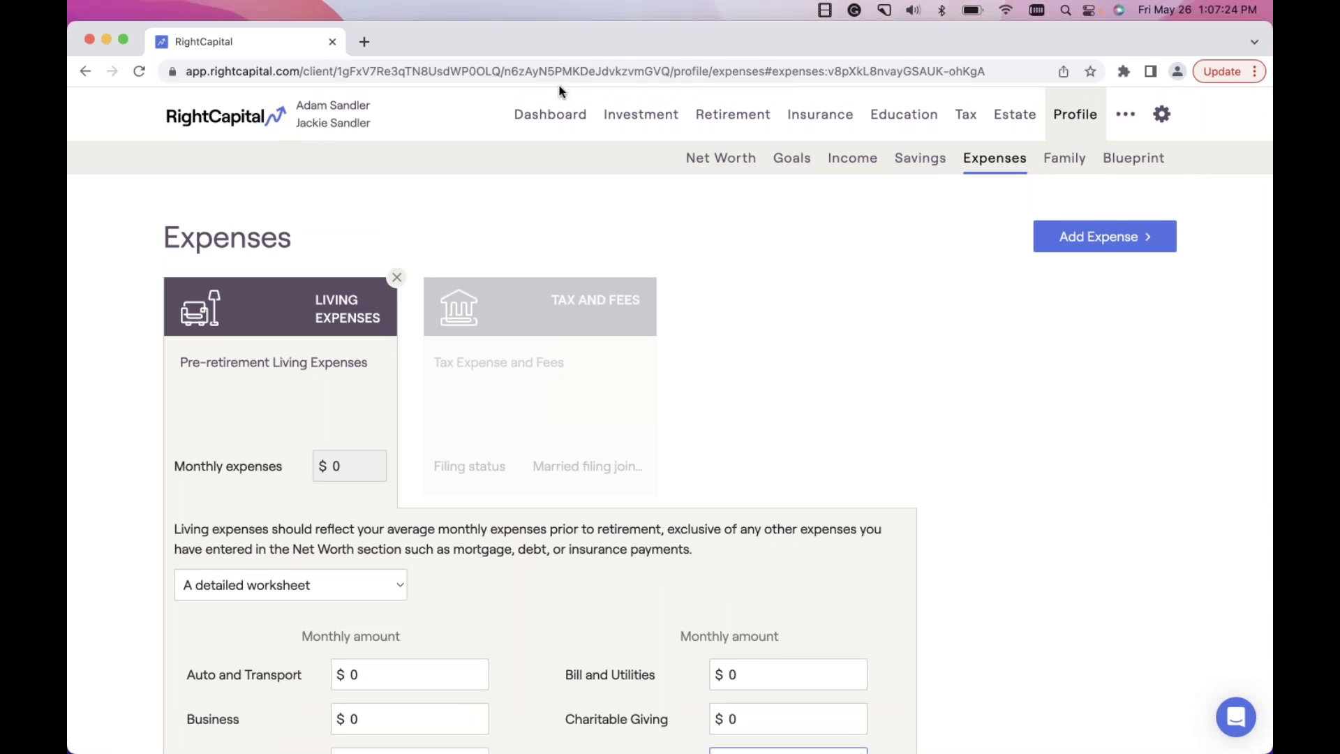
Open the client's budget category settings and check which types of category can be added.
{"action": "left_click", "coordinate": [1164, 115]}
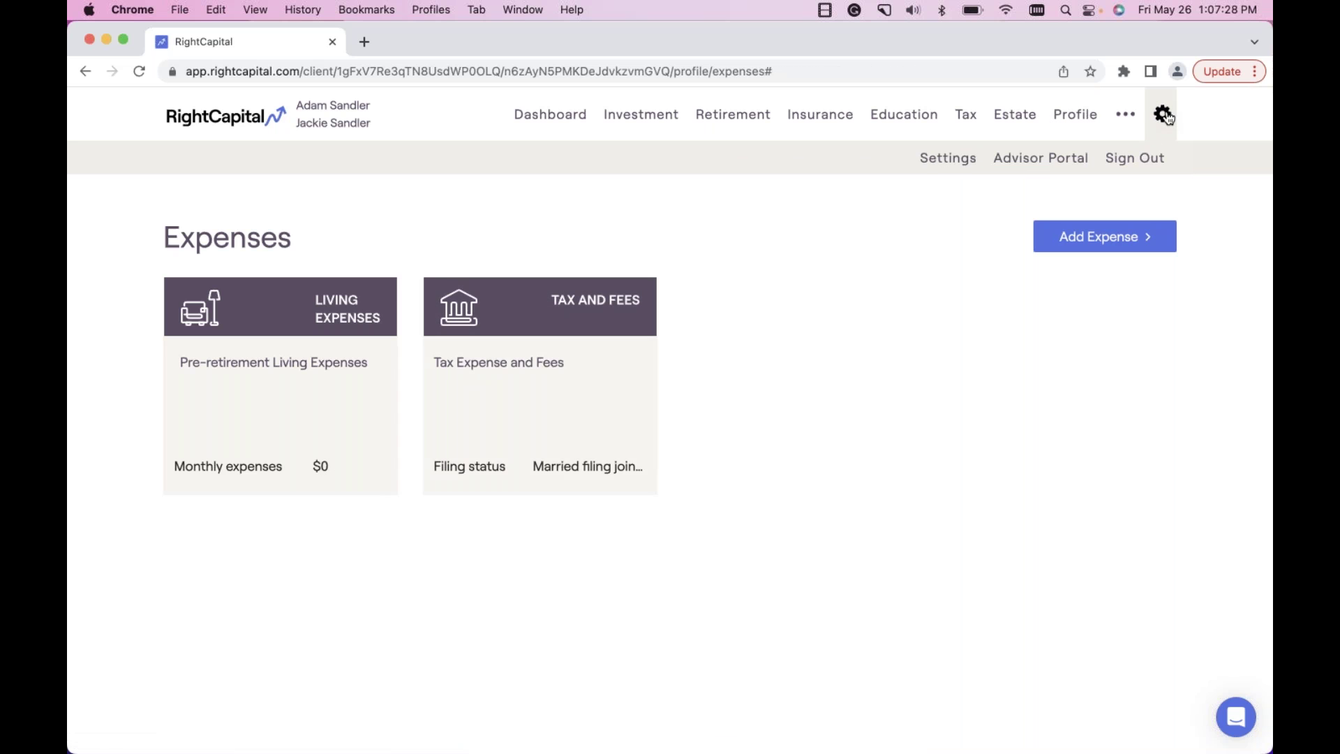
{"action": "left_click", "coordinate": [958, 163]}
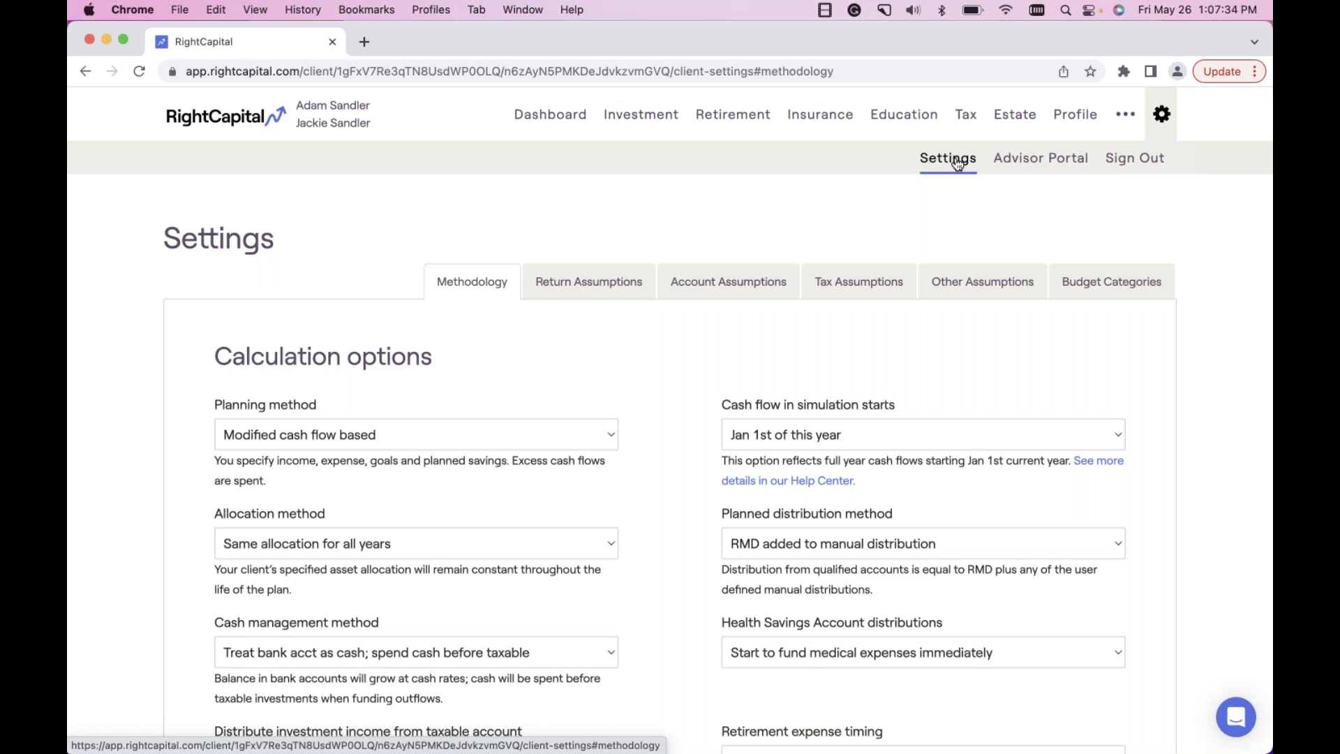
{"action": "left_click", "coordinate": [1122, 286]}
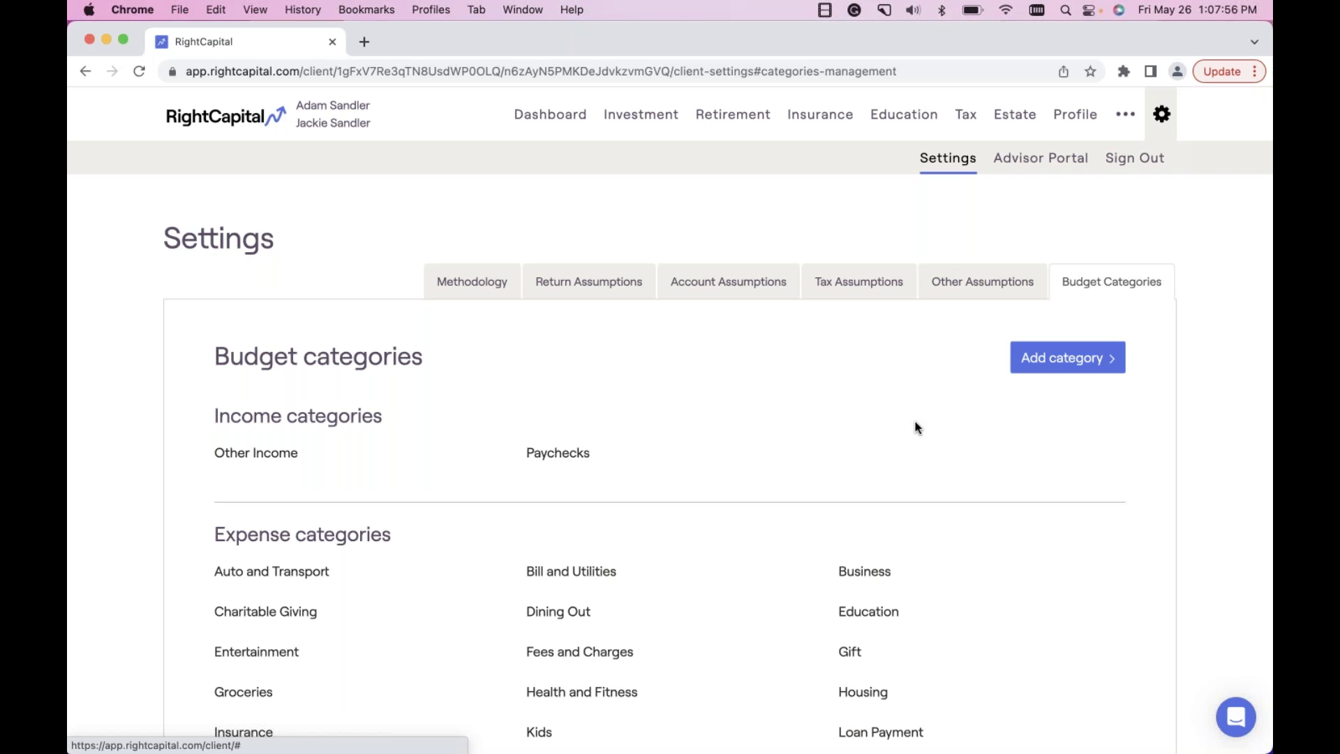
{"action": "left_click", "coordinate": [1056, 371]}
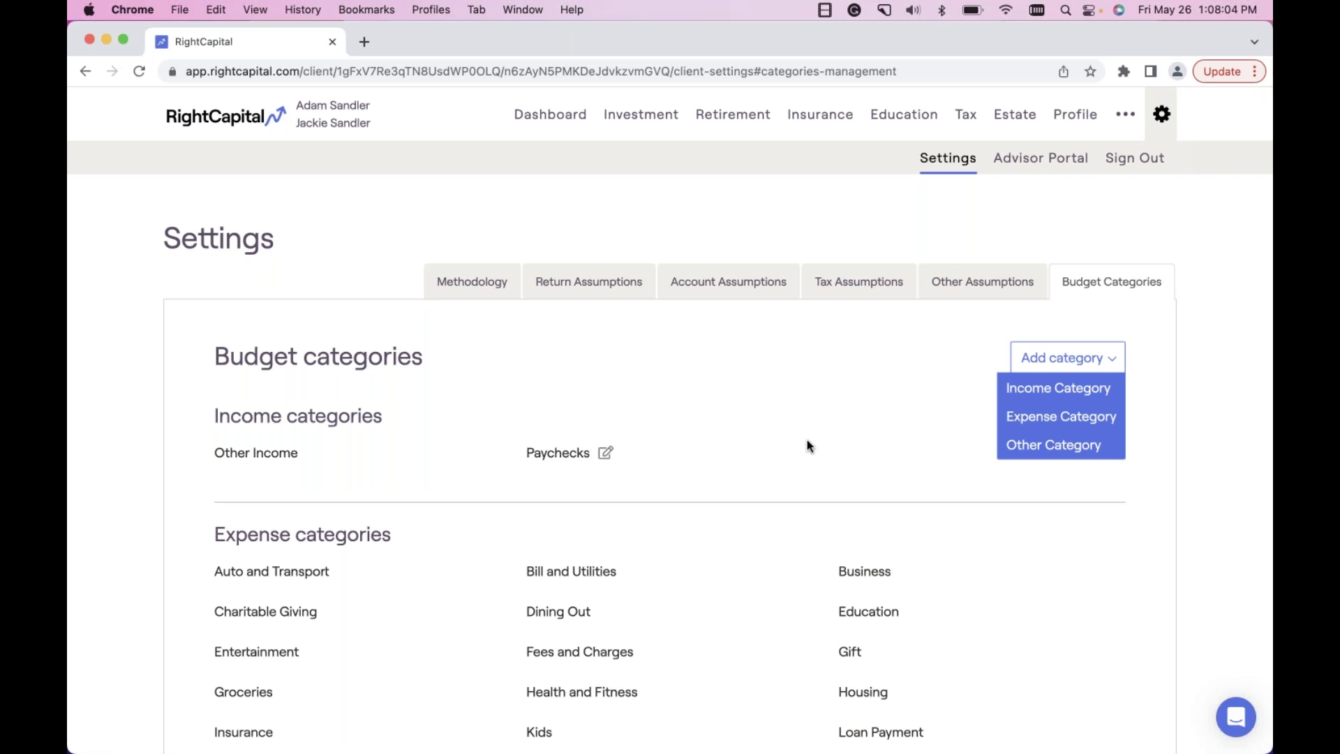
{"action": "left_click", "coordinate": [740, 571]}
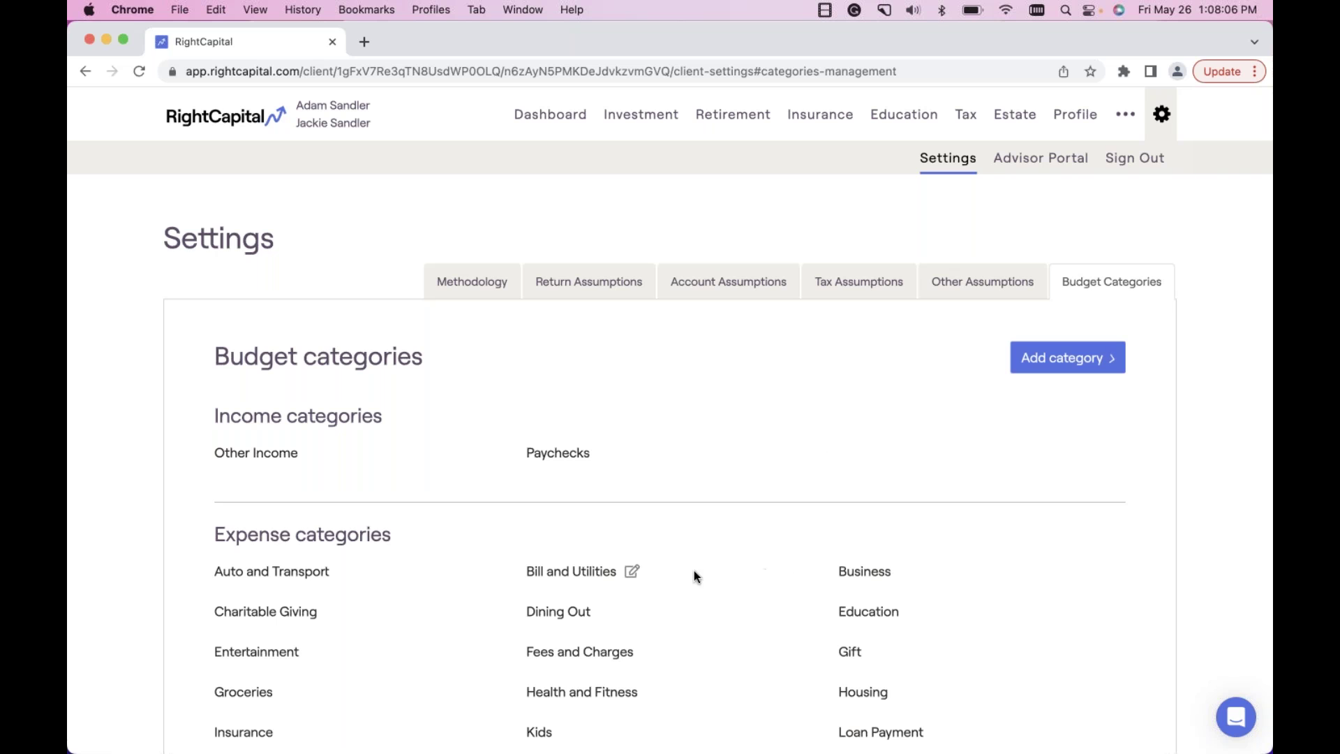
Open the Bill and Utilities expense category for editing in the budget categories.
{"action": "left_click", "coordinate": [631, 573]}
{"action": "scroll", "coordinate": [649, 562], "scroll_direction": "down", "scroll_amount": 1}
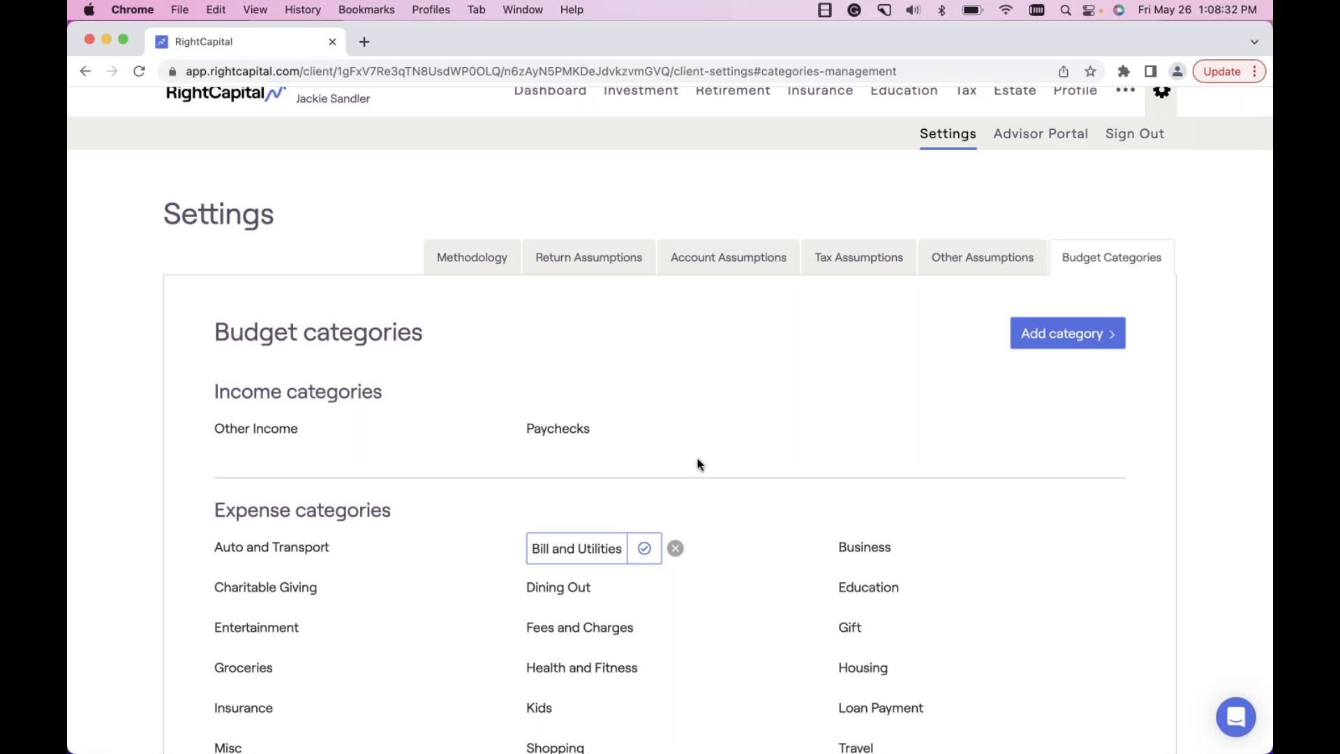
{"action": "scroll", "coordinate": [697, 458], "scroll_direction": "up", "scroll_amount": 1}
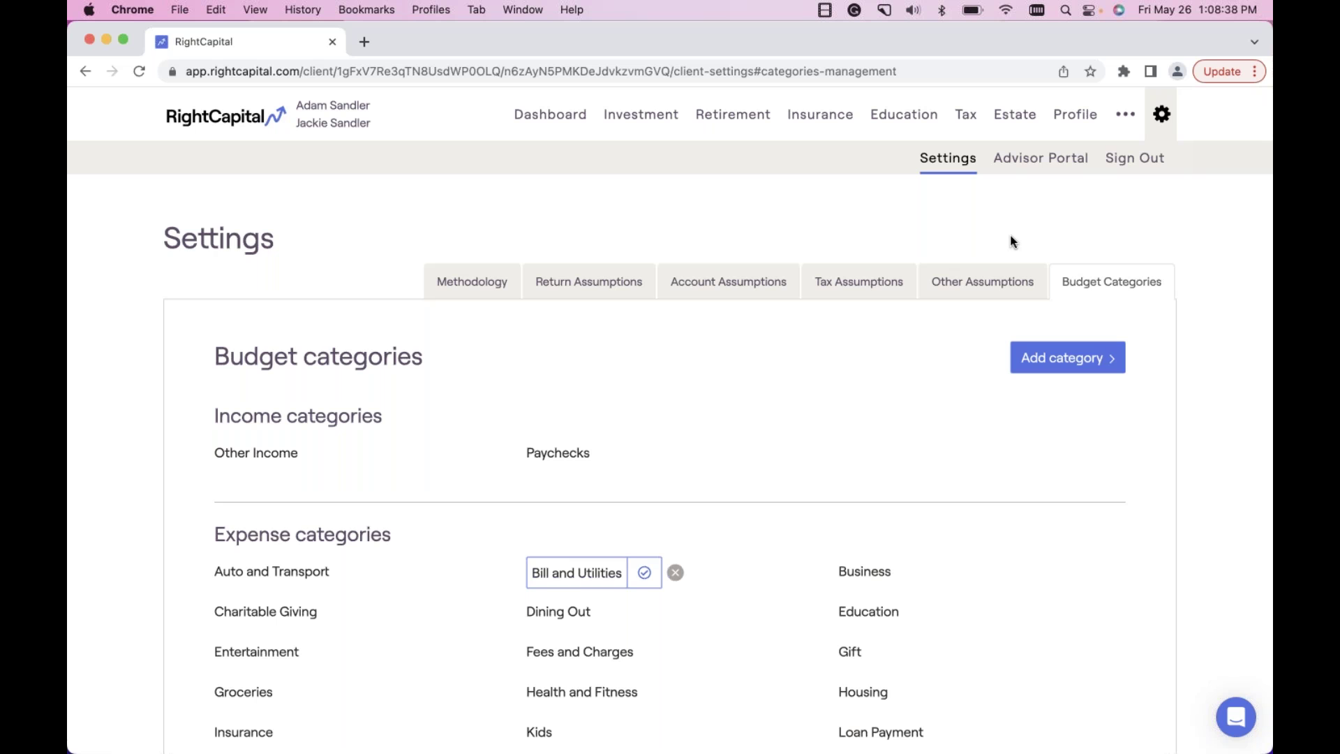
Return to the profile's pre-retirement living expenses and view the available expense approach options.
{"action": "left_click", "coordinate": [1077, 117]}
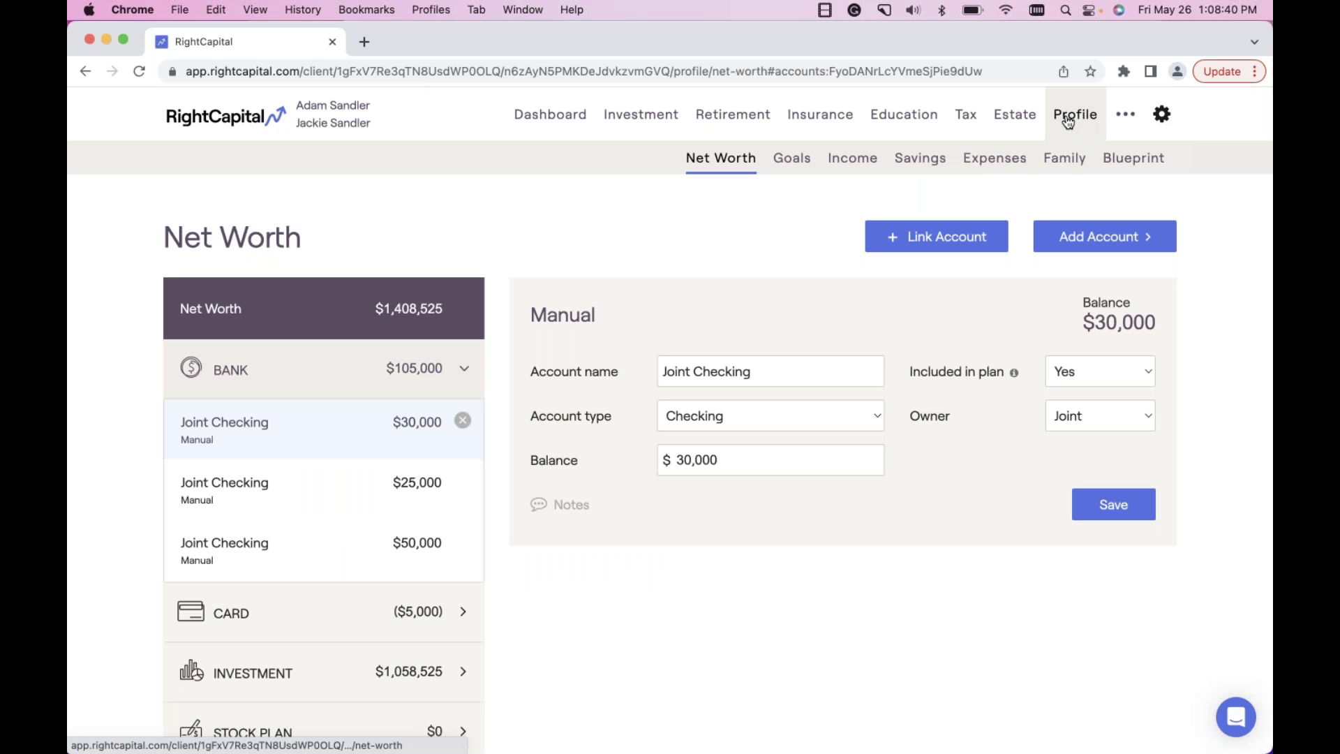
{"action": "left_click", "coordinate": [984, 165]}
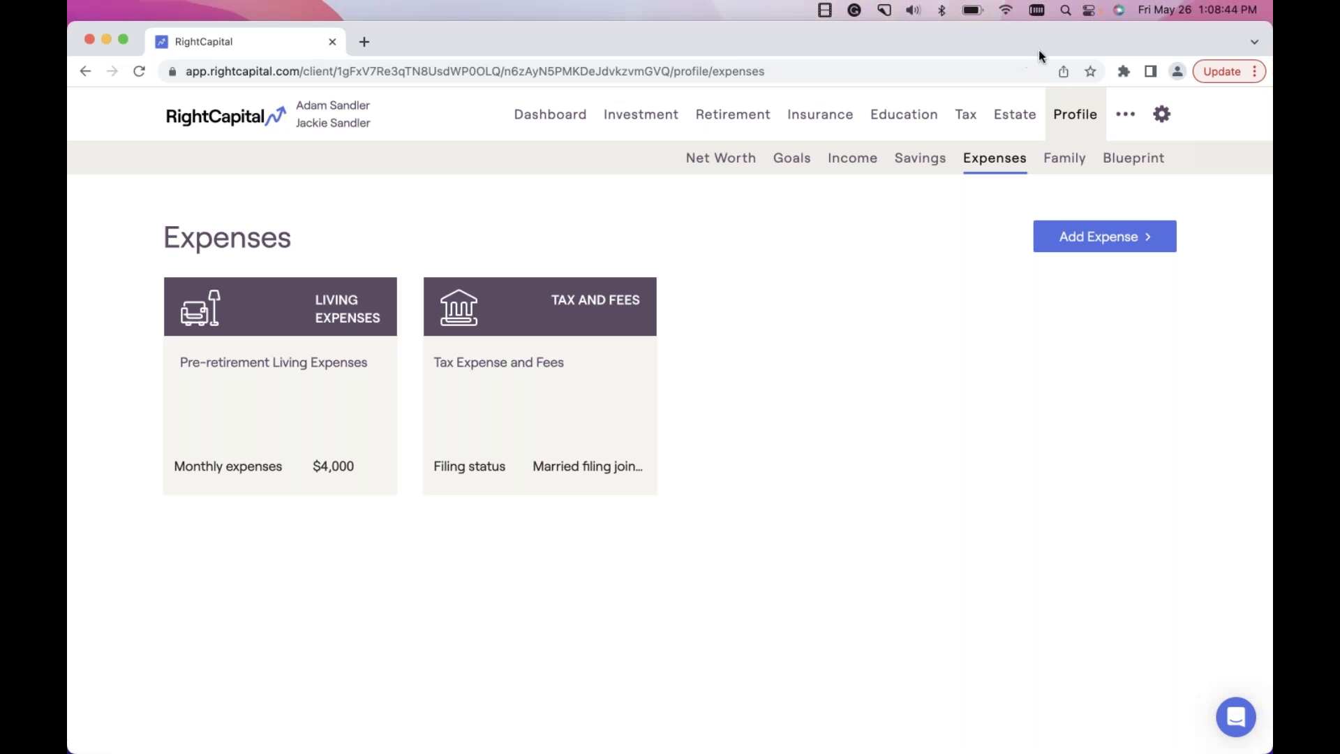
{"action": "left_click", "coordinate": [235, 416]}
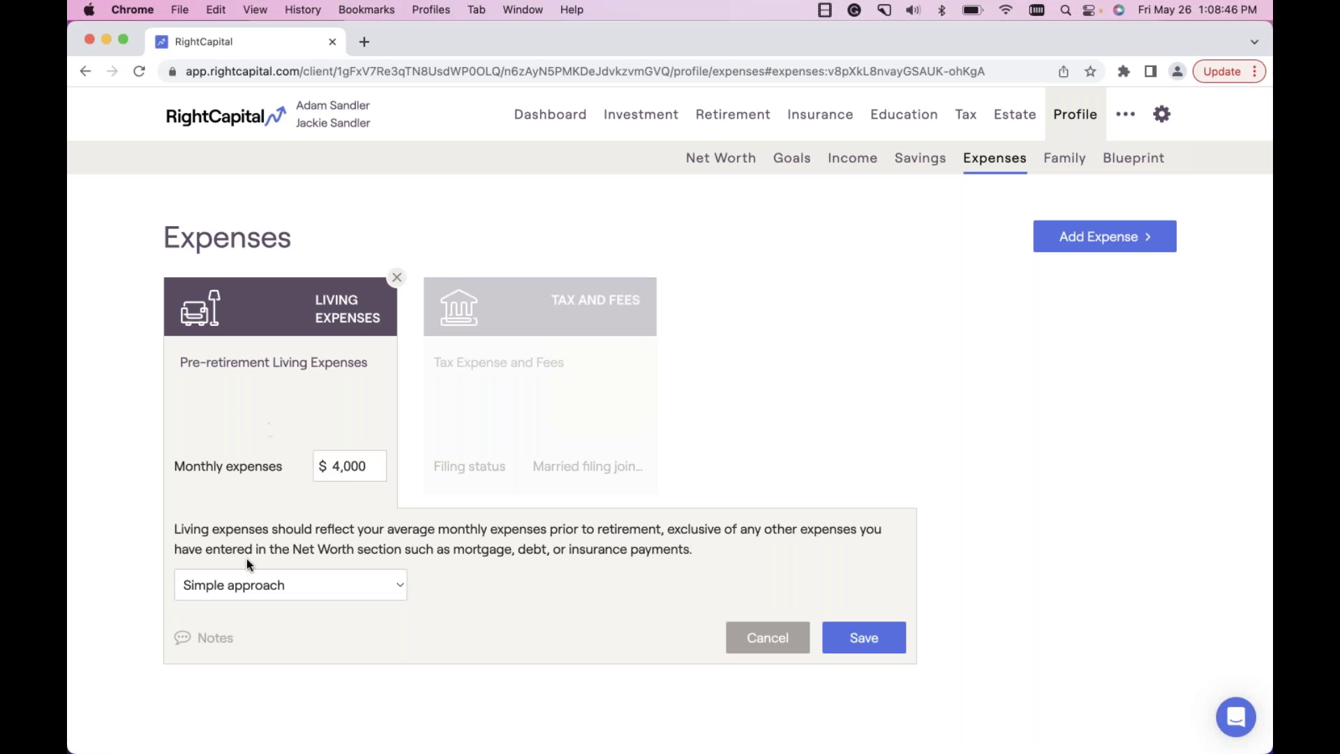
{"action": "left_click", "coordinate": [245, 579]}
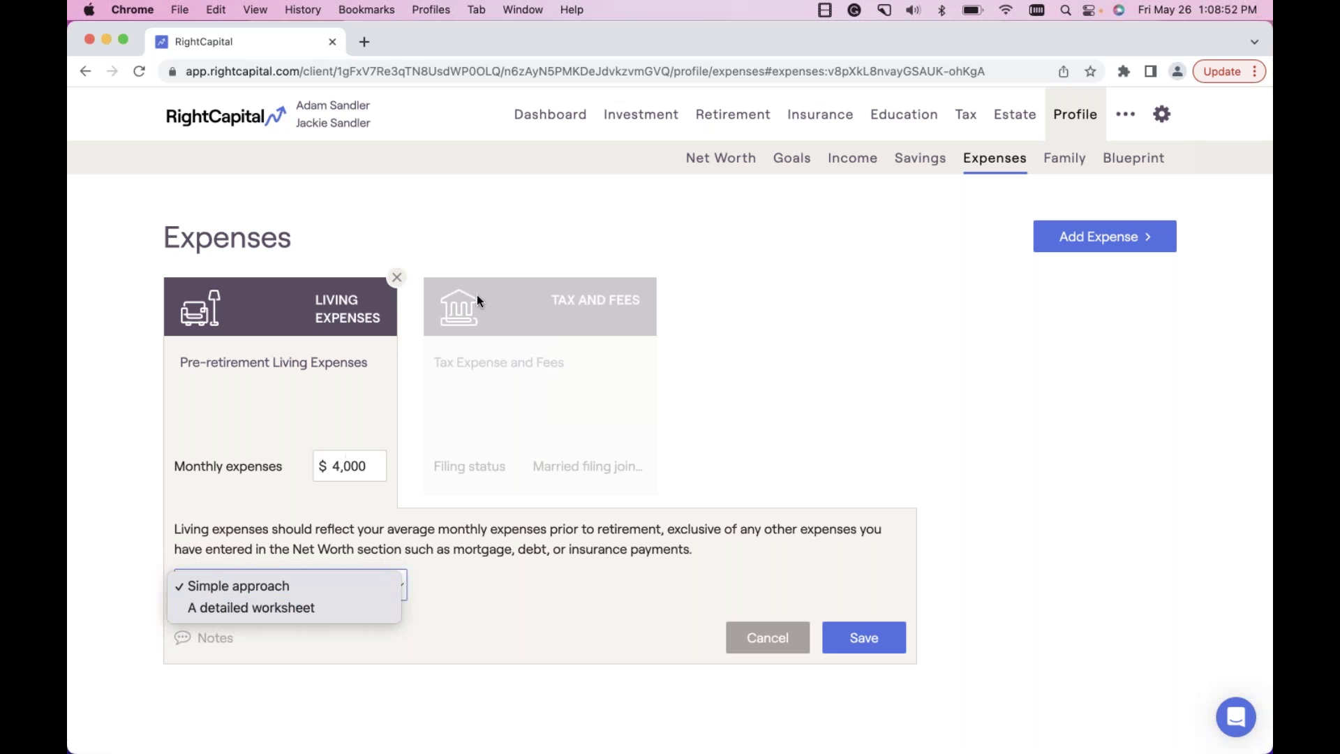
{"action": "left_click", "coordinate": [489, 258]}
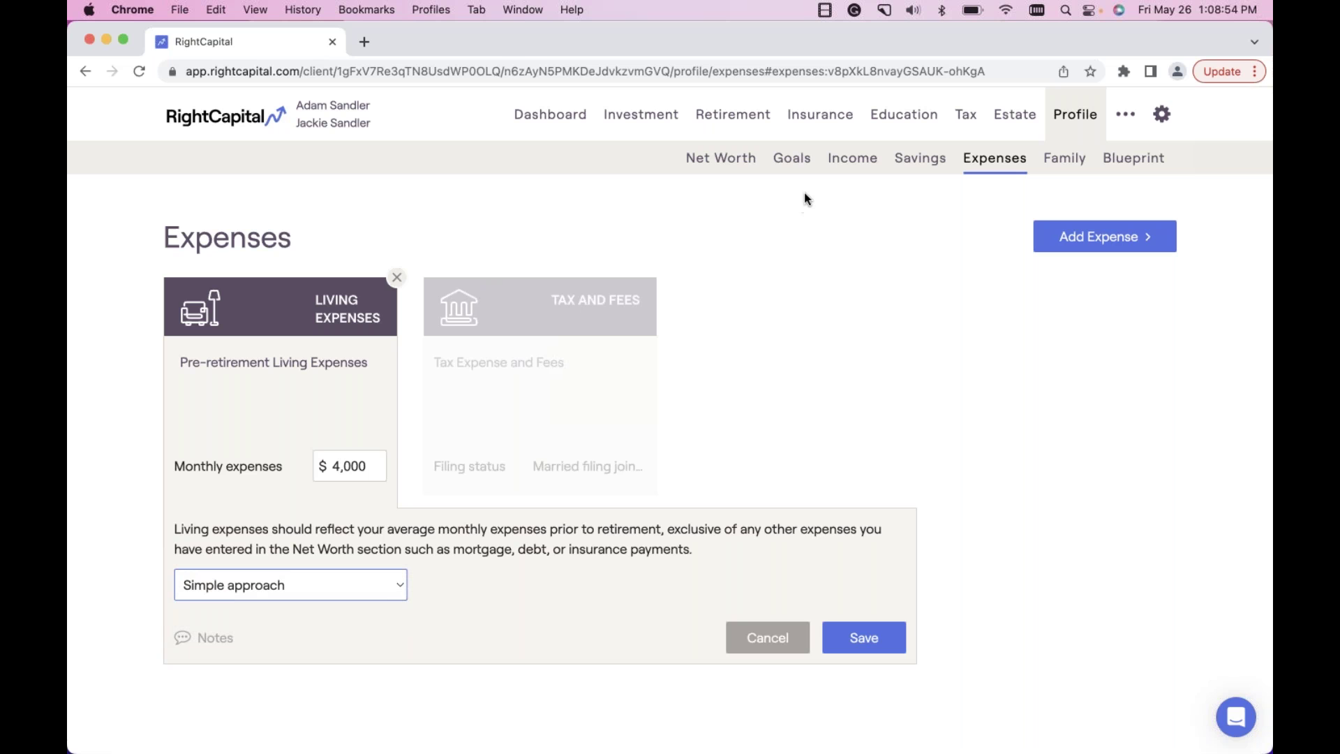
Open the Retirement Expense goal's details in the client profile.
{"action": "left_click", "coordinate": [789, 163]}
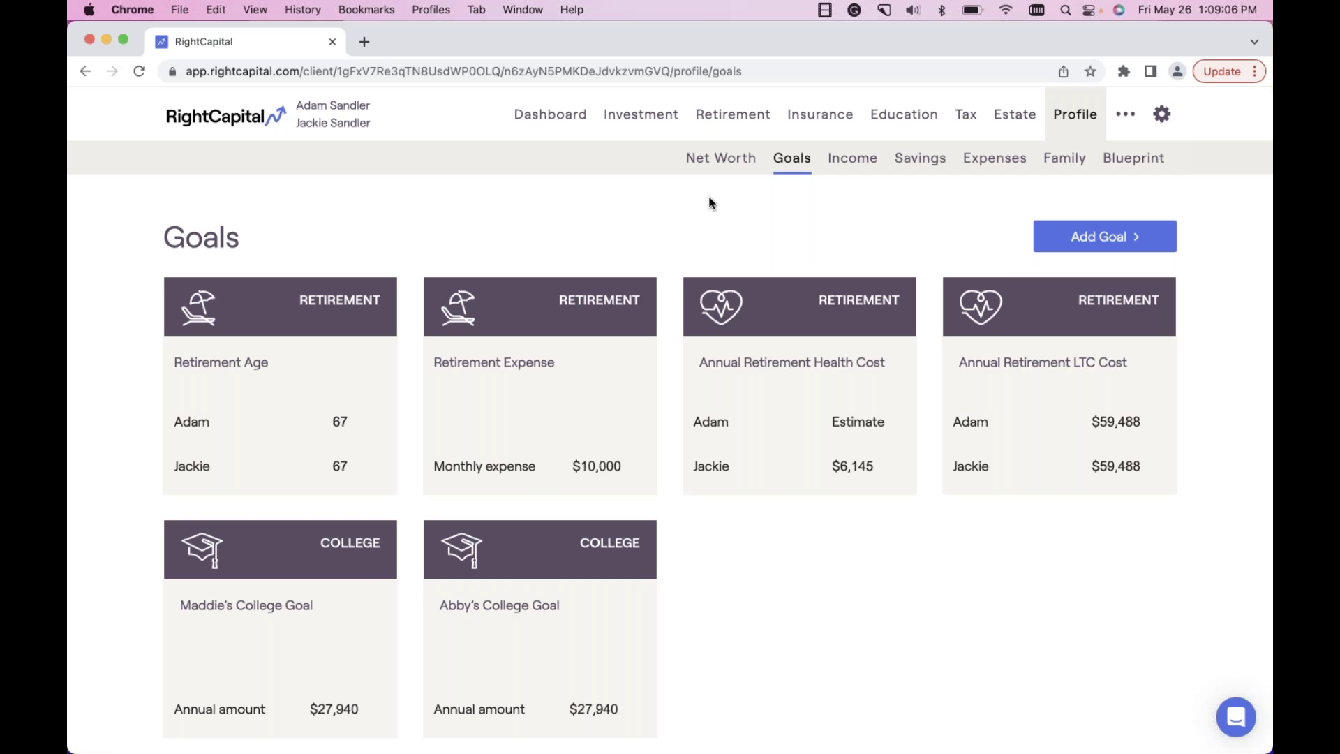
{"action": "left_click", "coordinate": [519, 421]}
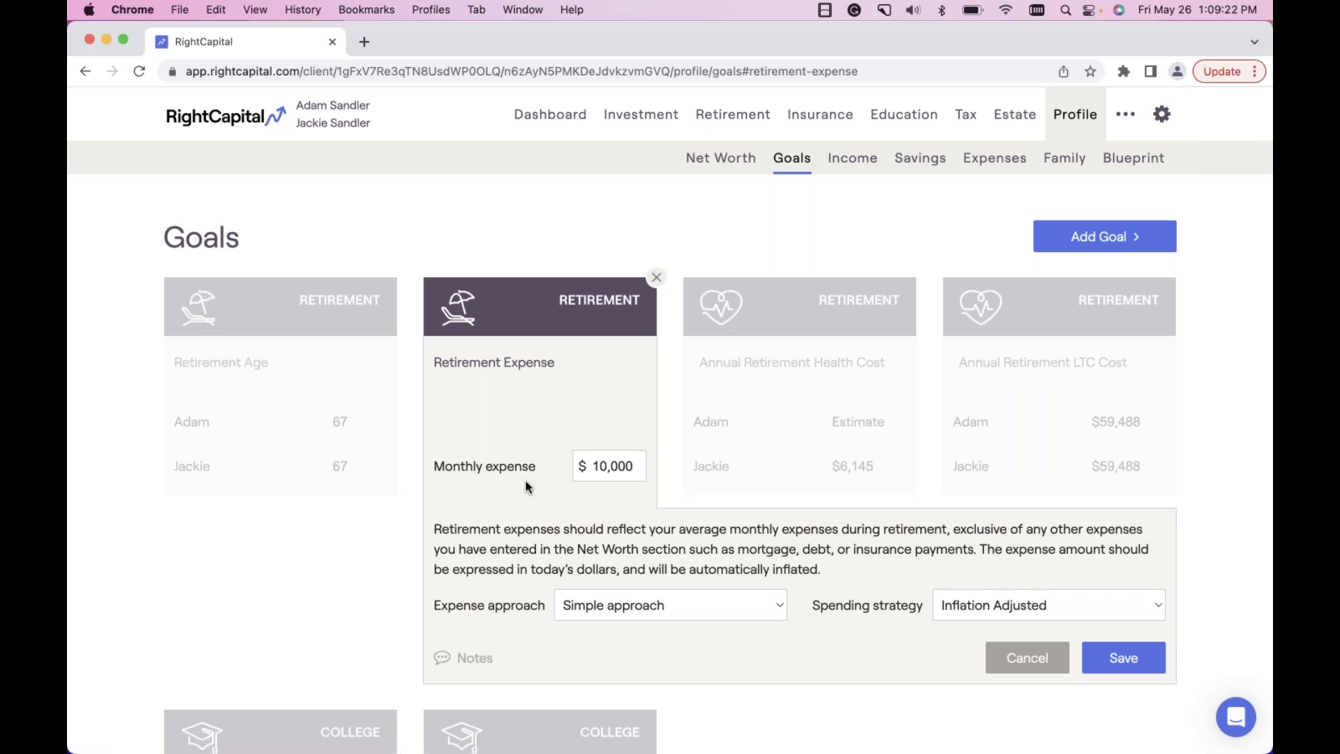
View the available expense approach options for the Retirement Expense goal and keep the simple approach.
{"action": "left_click", "coordinate": [639, 606]}
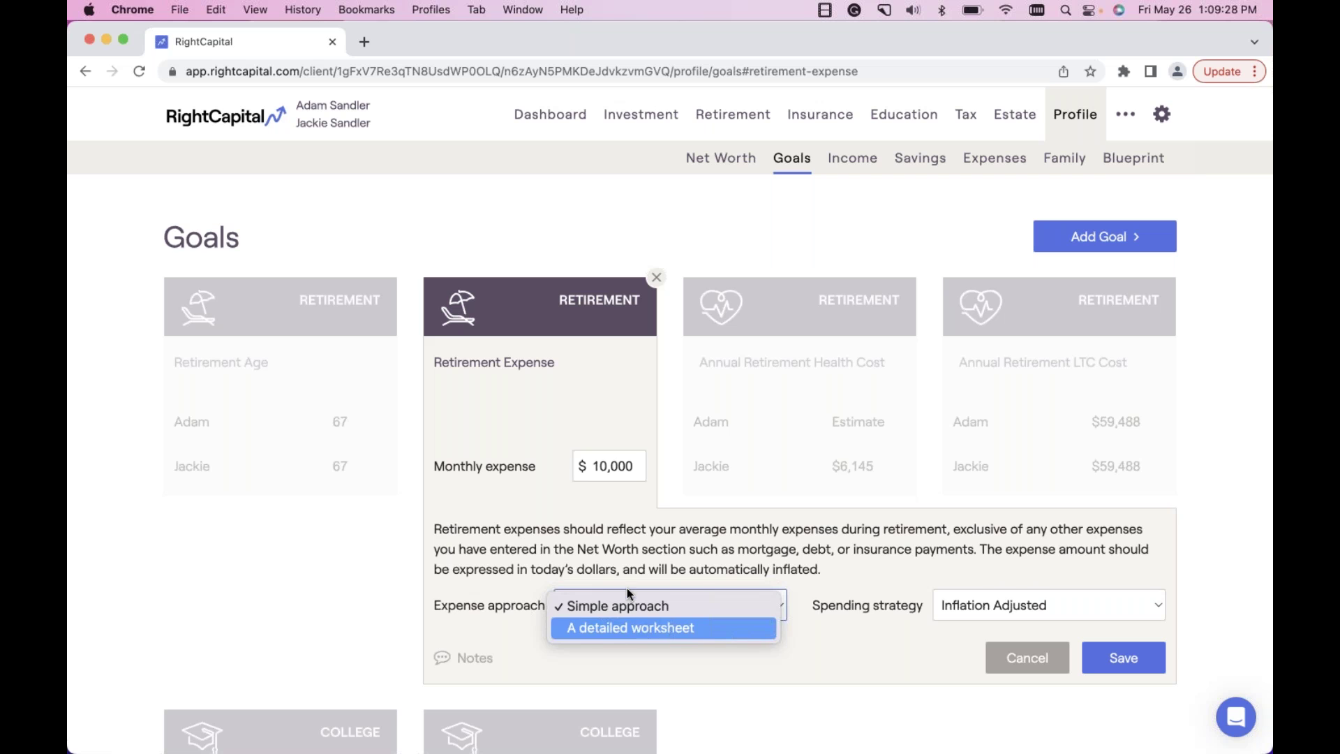
{"action": "left_click", "coordinate": [638, 609]}
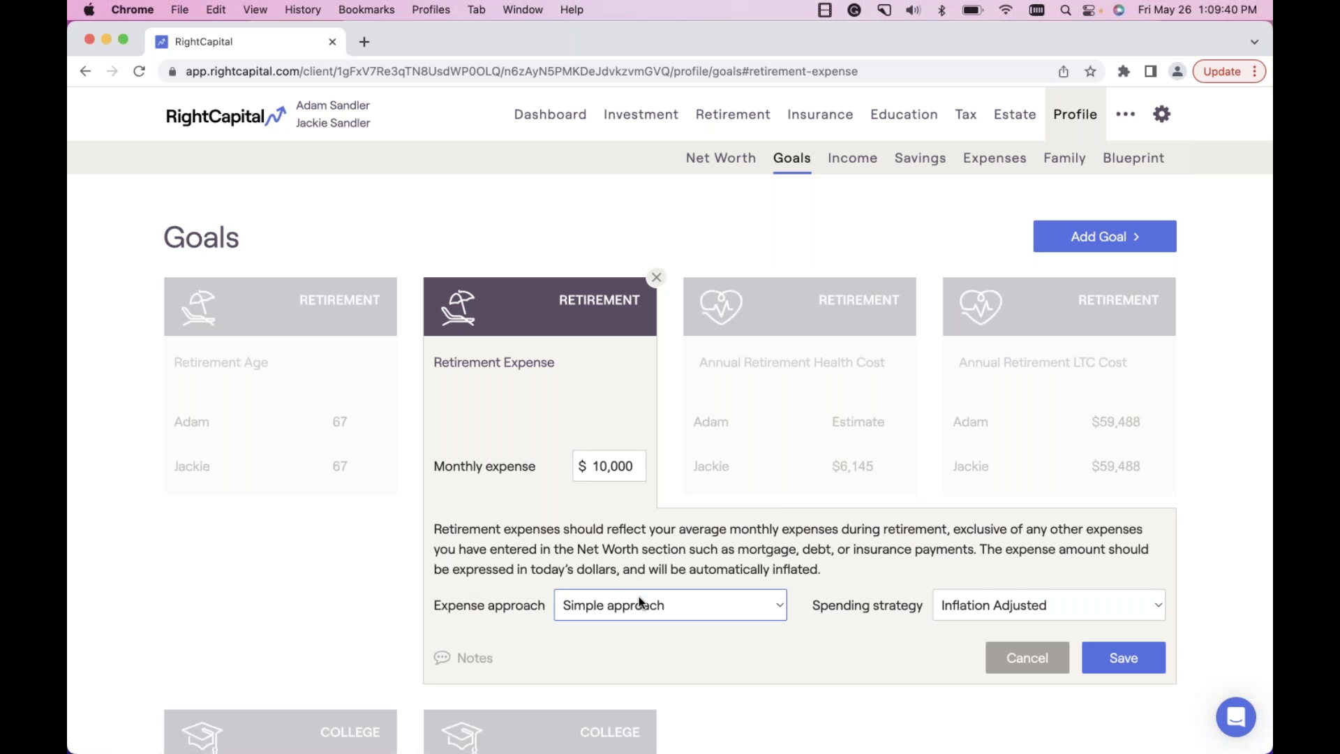
Switch to the Expenses document in Word, compare its two probability-of-success charts, and return to the client's goals in RightCapital.
{"action": "mouse_move", "coordinate": [709, 750]}
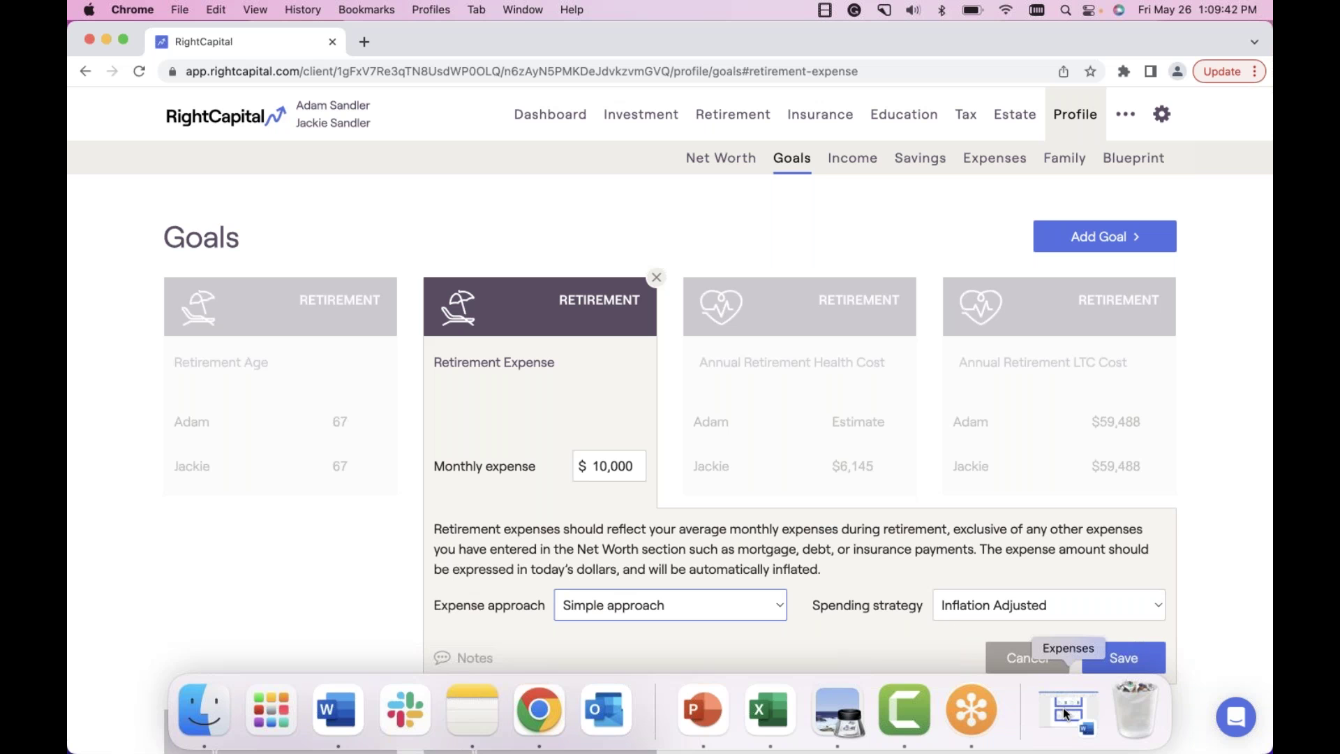
{"action": "left_click", "coordinate": [1062, 706]}
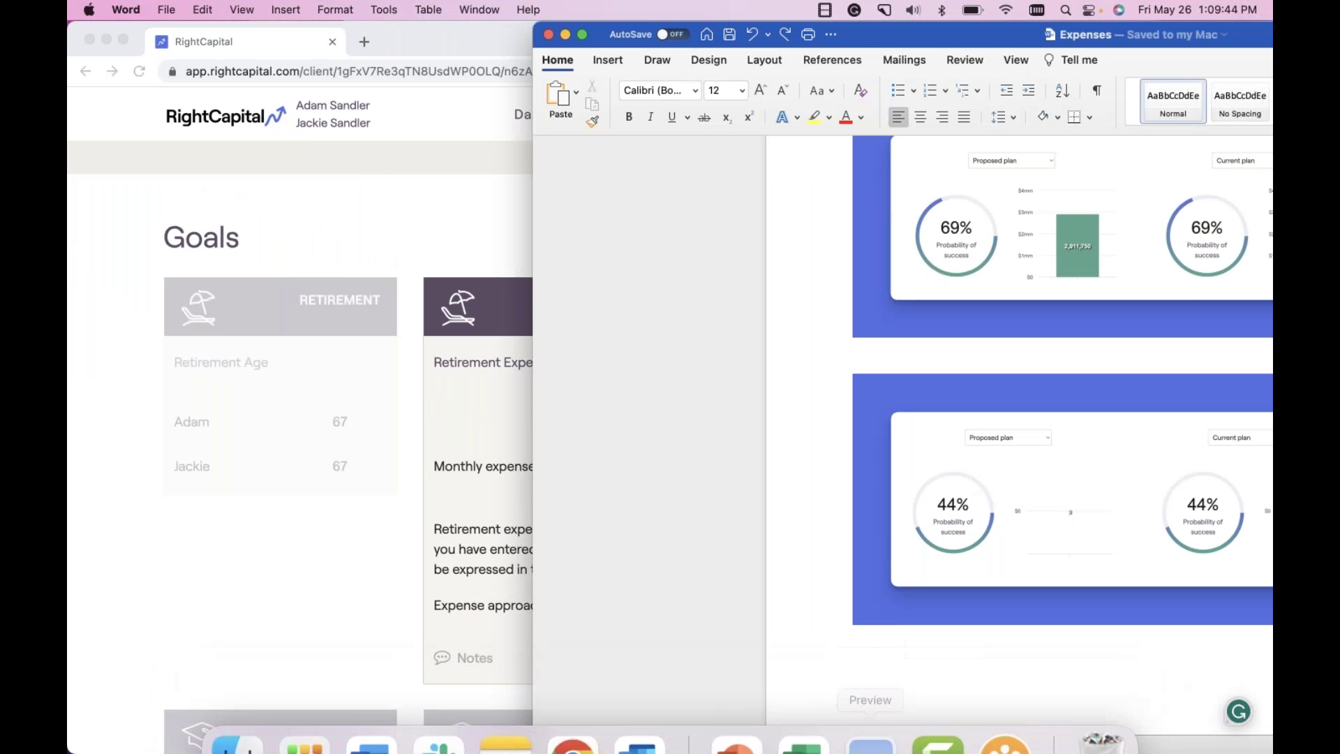
{"action": "left_click_drag", "start_coordinate": [863, 41], "coordinate": [412, 45]}
{"action": "scroll", "coordinate": [634, 328], "scroll_direction": "up", "scroll_amount": 3}
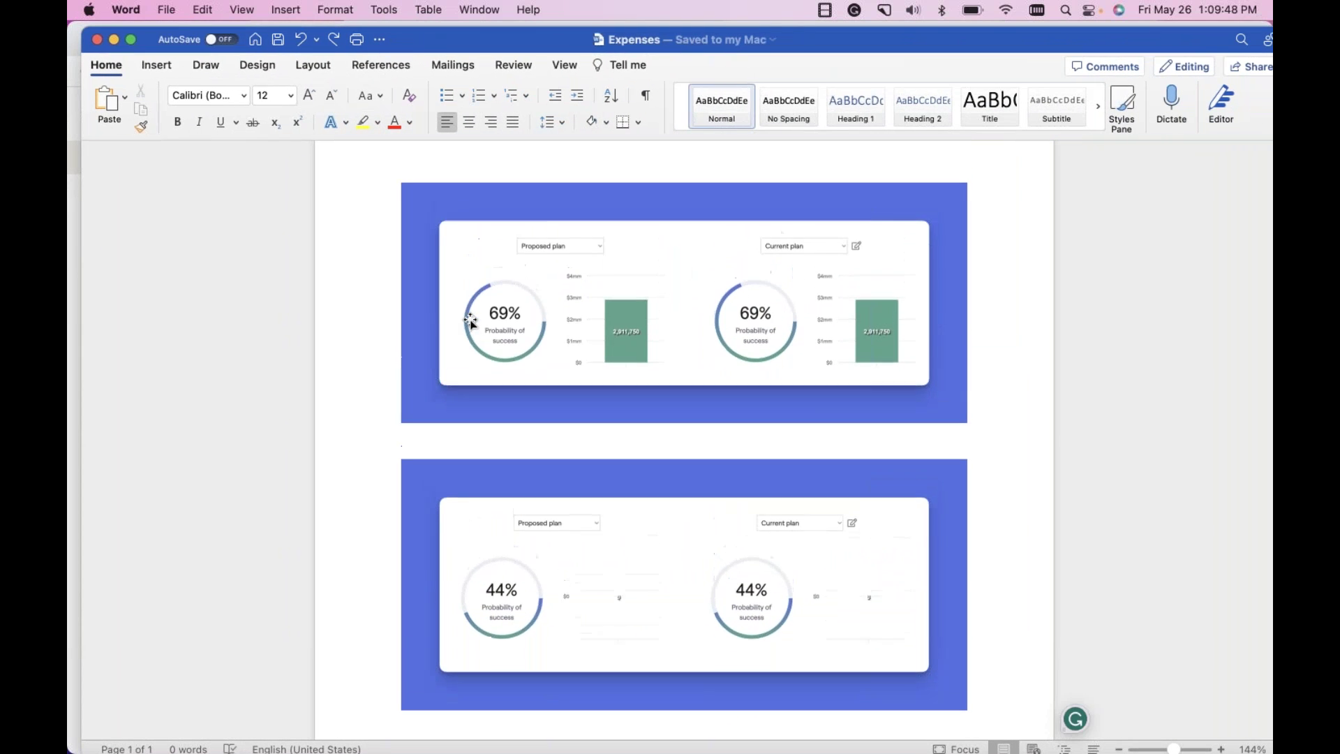
{"action": "scroll", "coordinate": [649, 330], "scroll_direction": "up", "scroll_amount": 2}
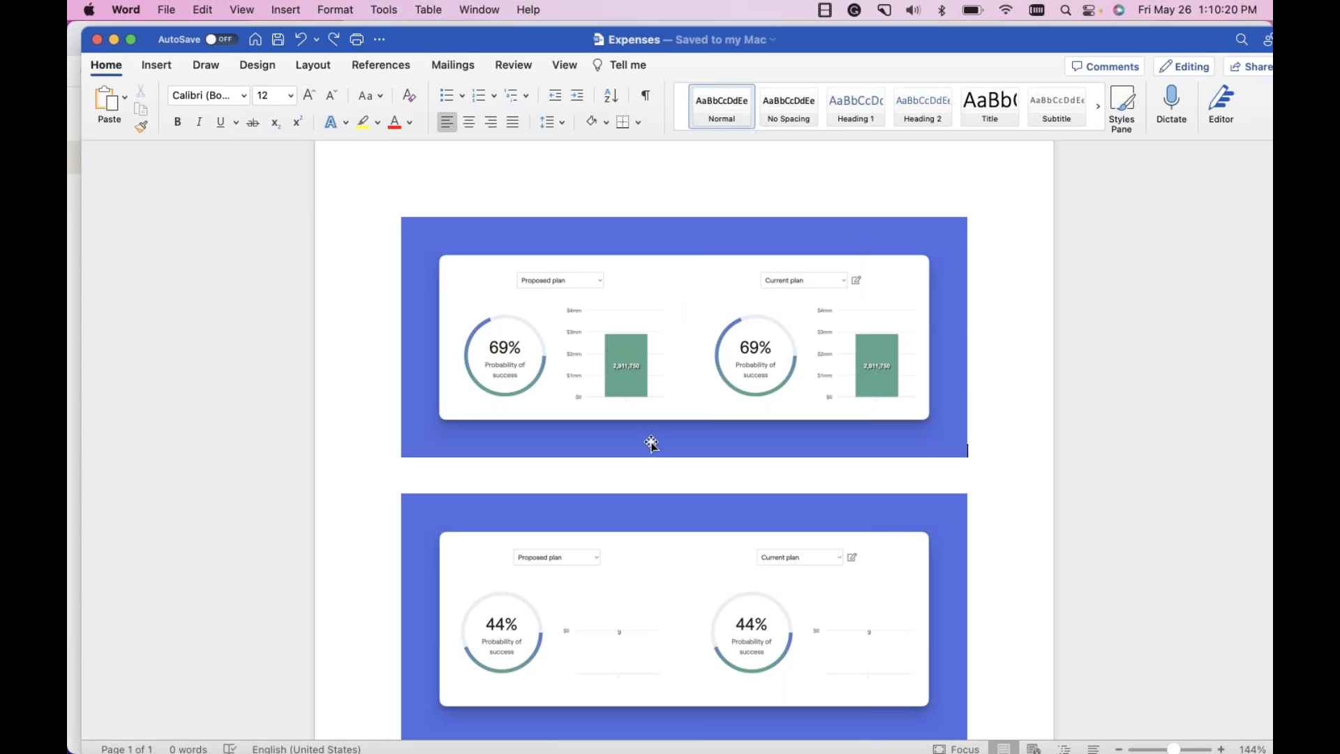
{"action": "scroll", "coordinate": [652, 433], "scroll_direction": "down", "scroll_amount": 3}
{"action": "scroll", "coordinate": [649, 464], "scroll_direction": "down", "scroll_amount": 1}
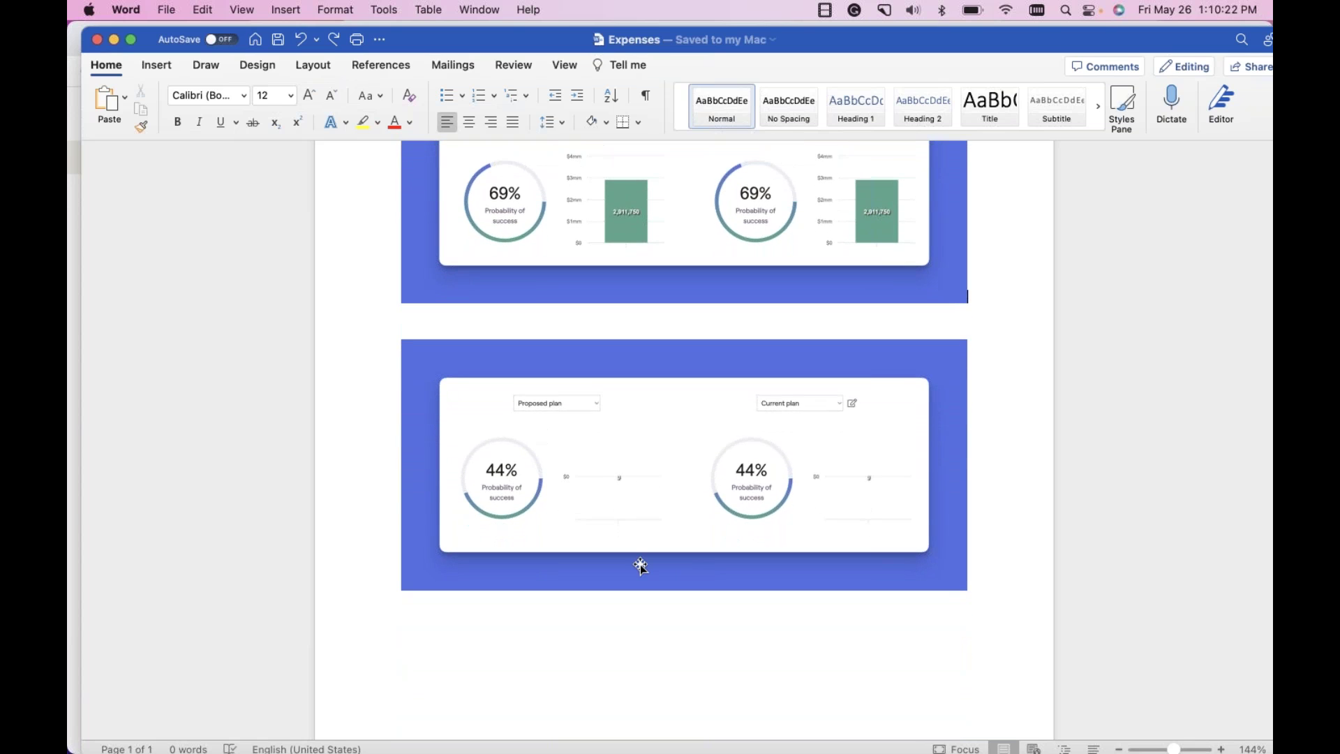
{"action": "scroll", "coordinate": [672, 596], "scroll_direction": "down", "scroll_amount": 1}
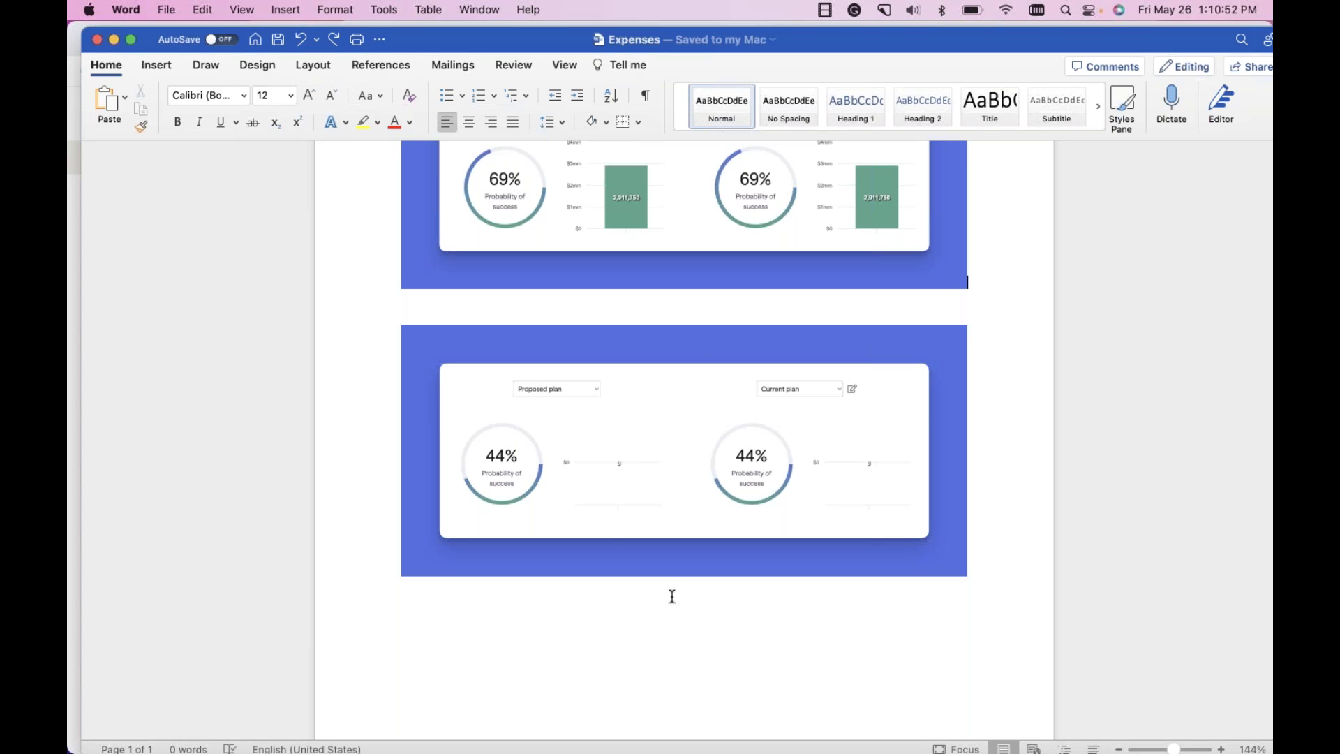
{"action": "scroll", "coordinate": [512, 469], "scroll_direction": "up", "scroll_amount": 1}
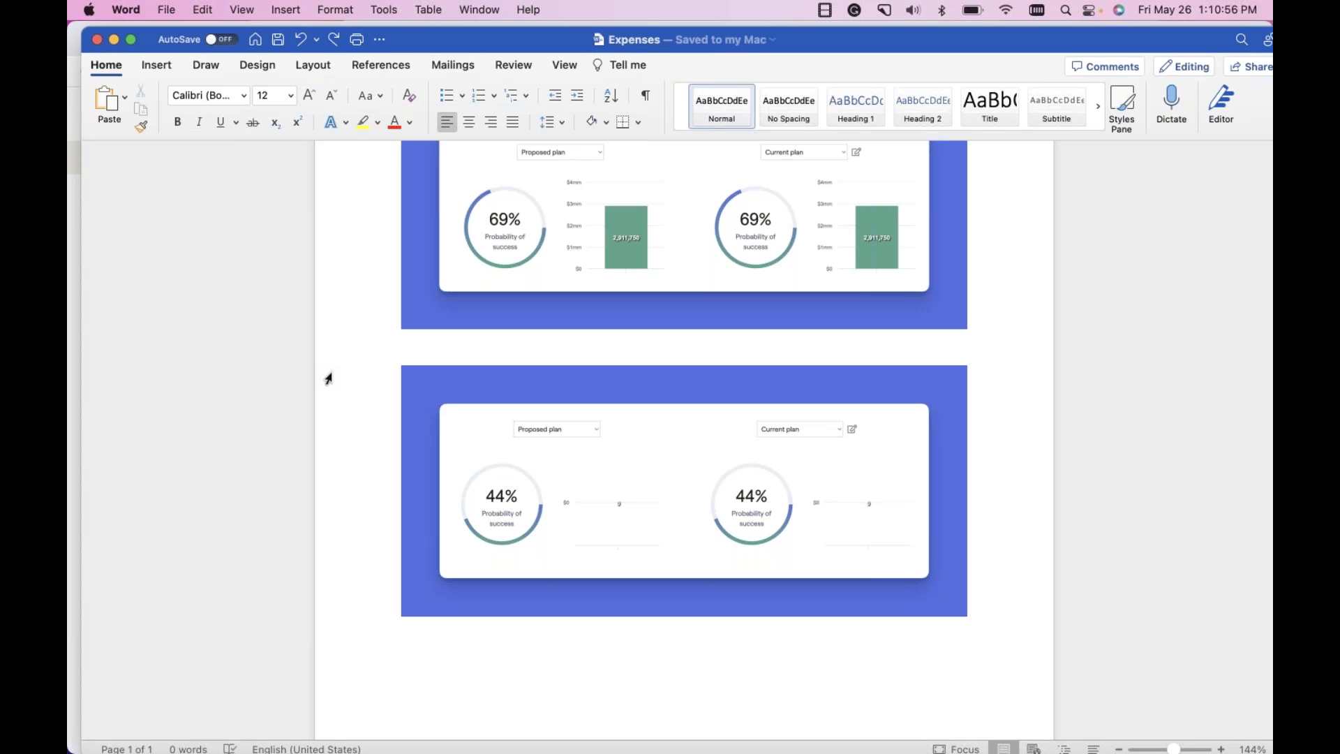
{"action": "left_click", "coordinate": [113, 40]}
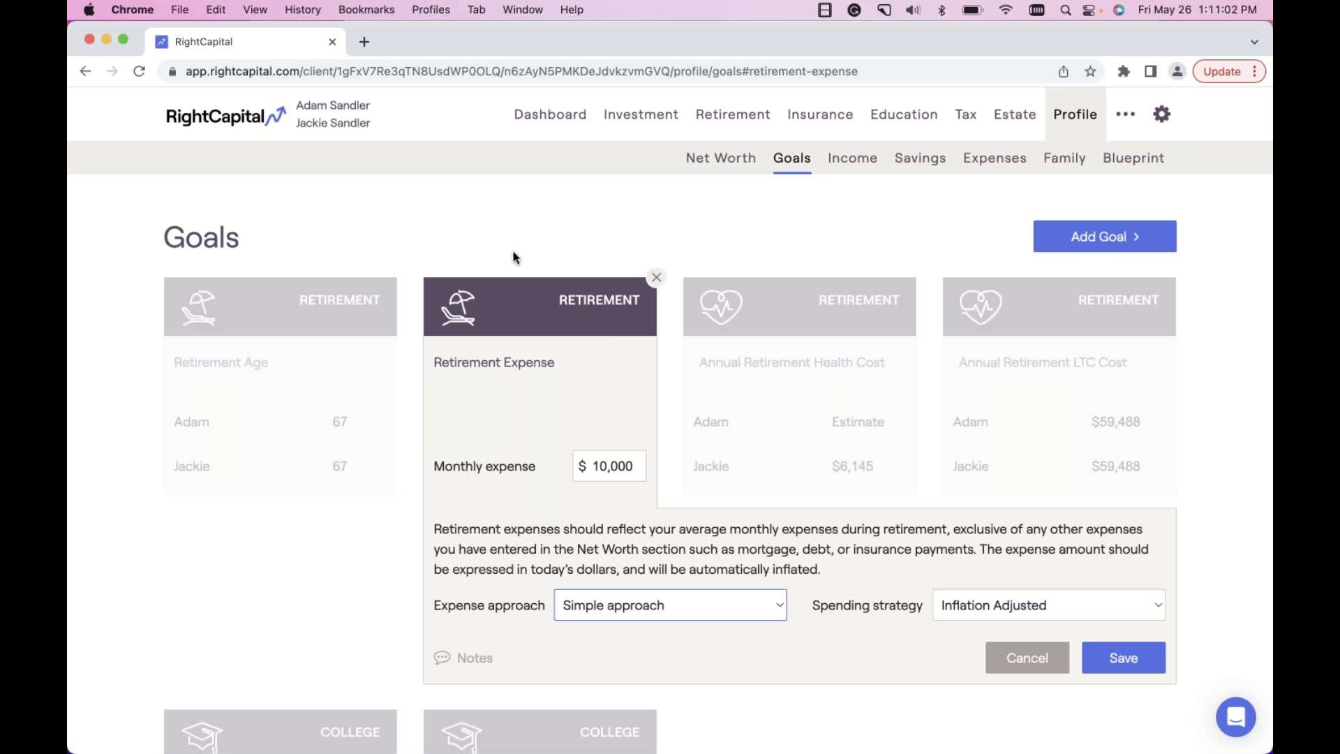
Open the Retirement Age goal, specify May as the first spouse's calendar month for retirement, and close the goal without saving.
{"action": "left_click", "coordinate": [504, 229]}
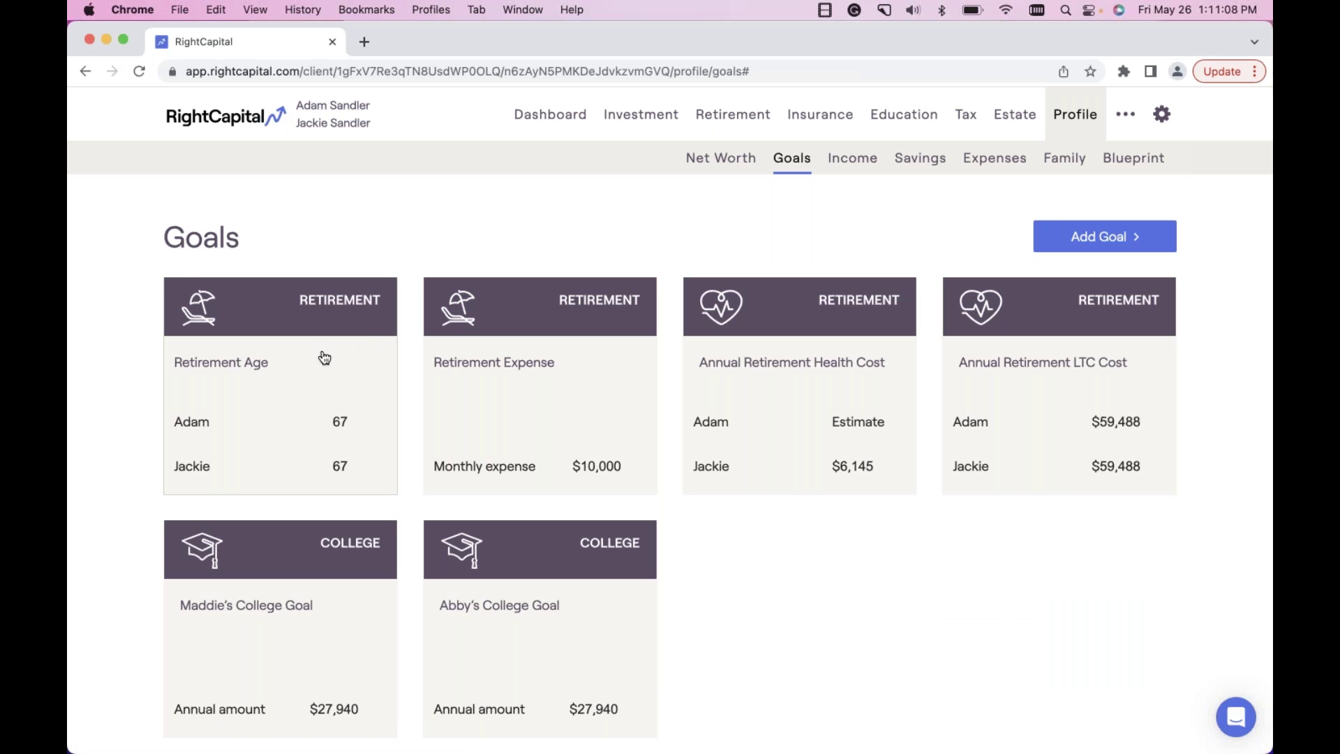
{"action": "left_click", "coordinate": [255, 396]}
{"action": "left_click", "coordinate": [189, 536]}
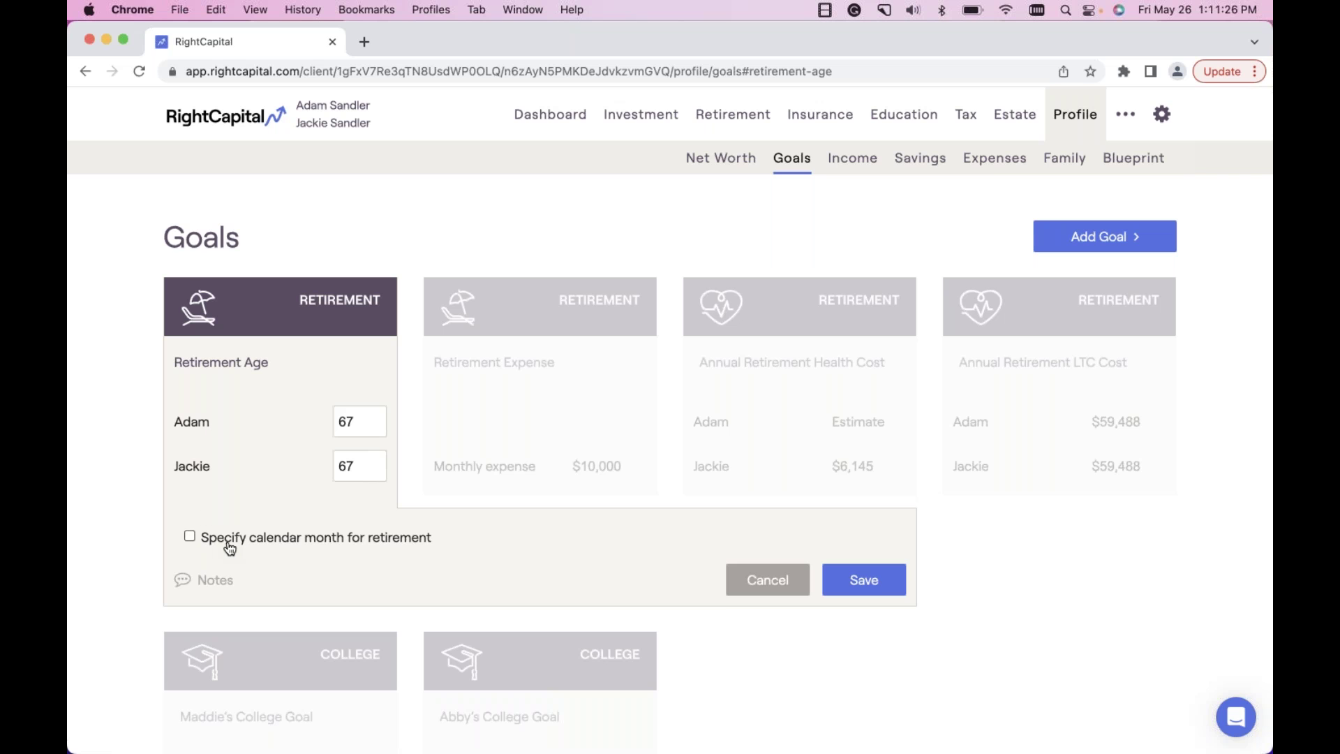
{"action": "left_click", "coordinate": [189, 536]}
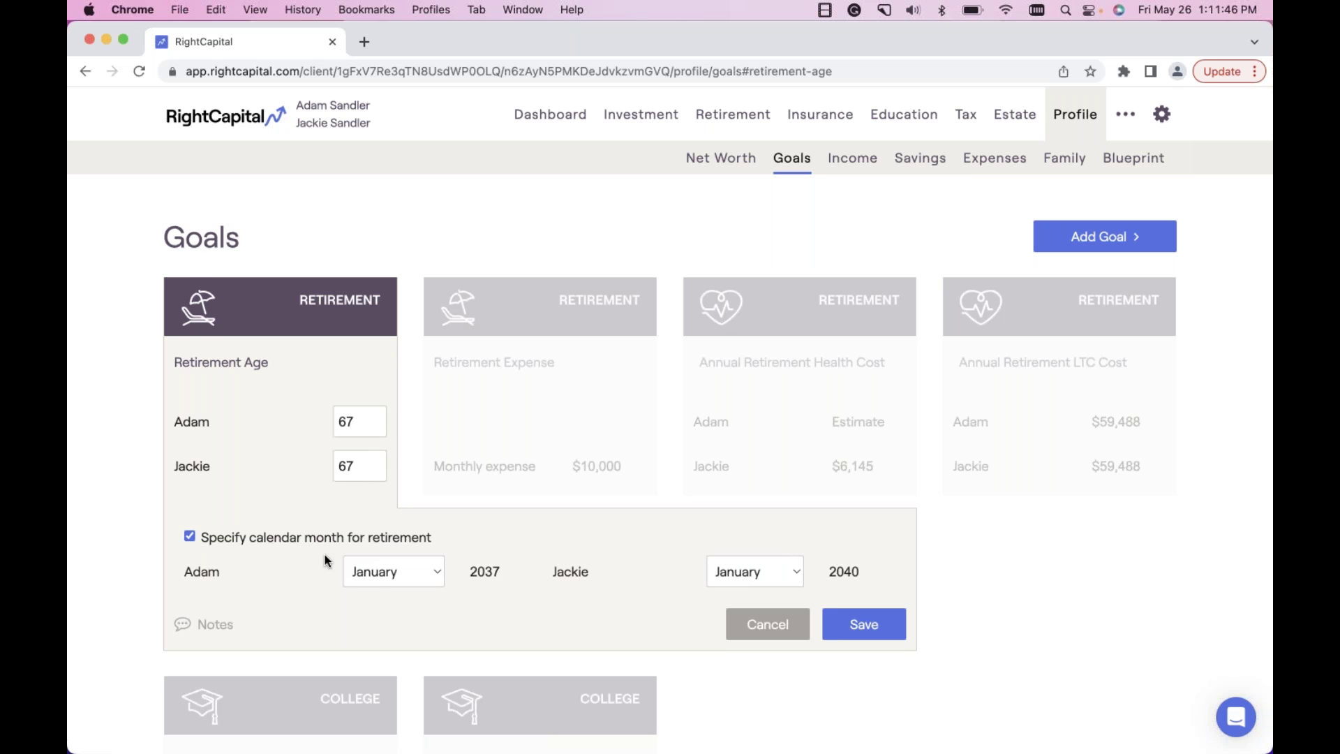
{"action": "left_click", "coordinate": [371, 569]}
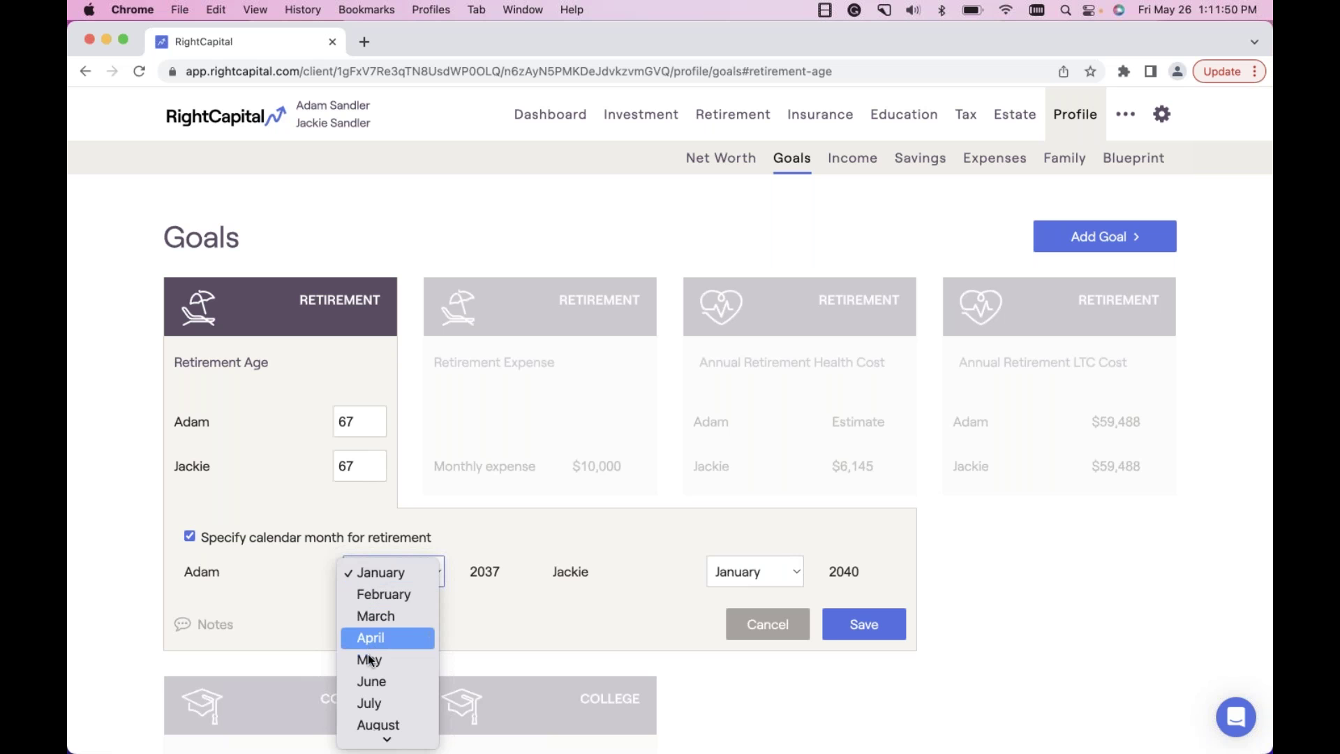
{"action": "left_click", "coordinate": [386, 660]}
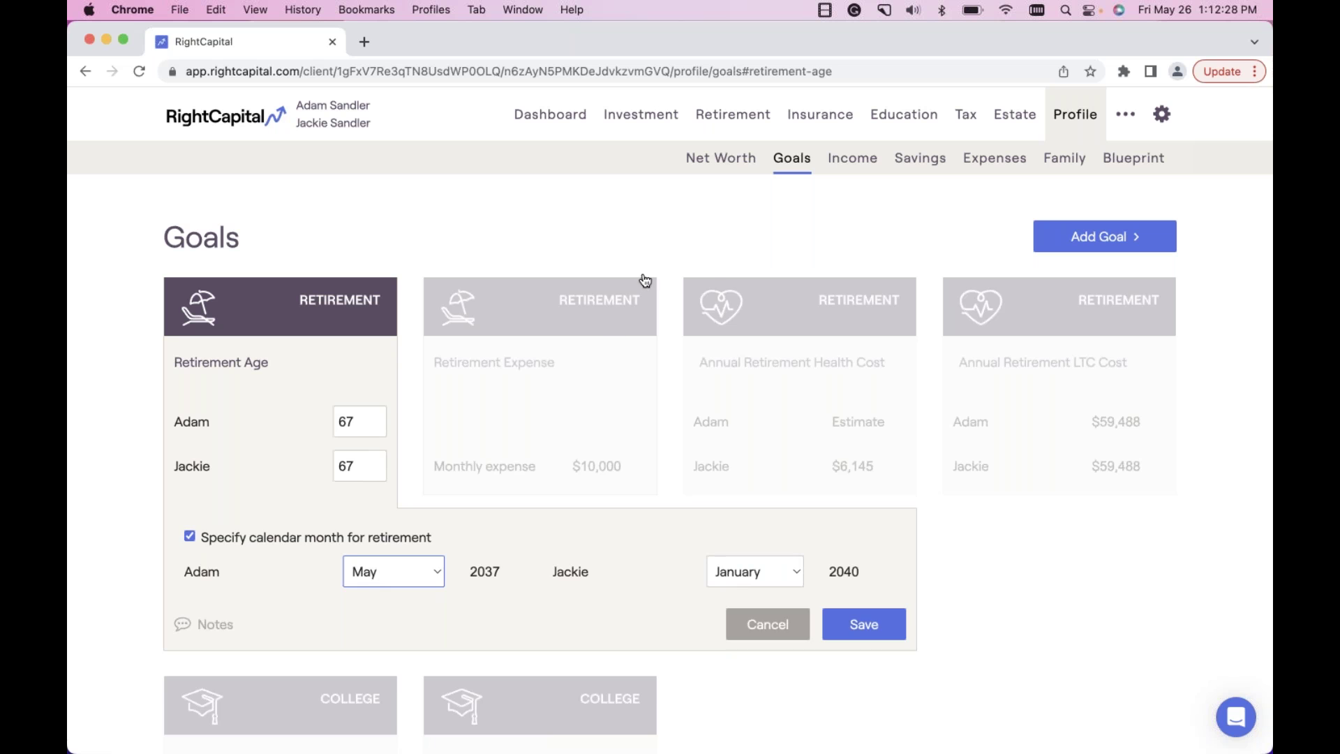
{"action": "left_click", "coordinate": [656, 252]}
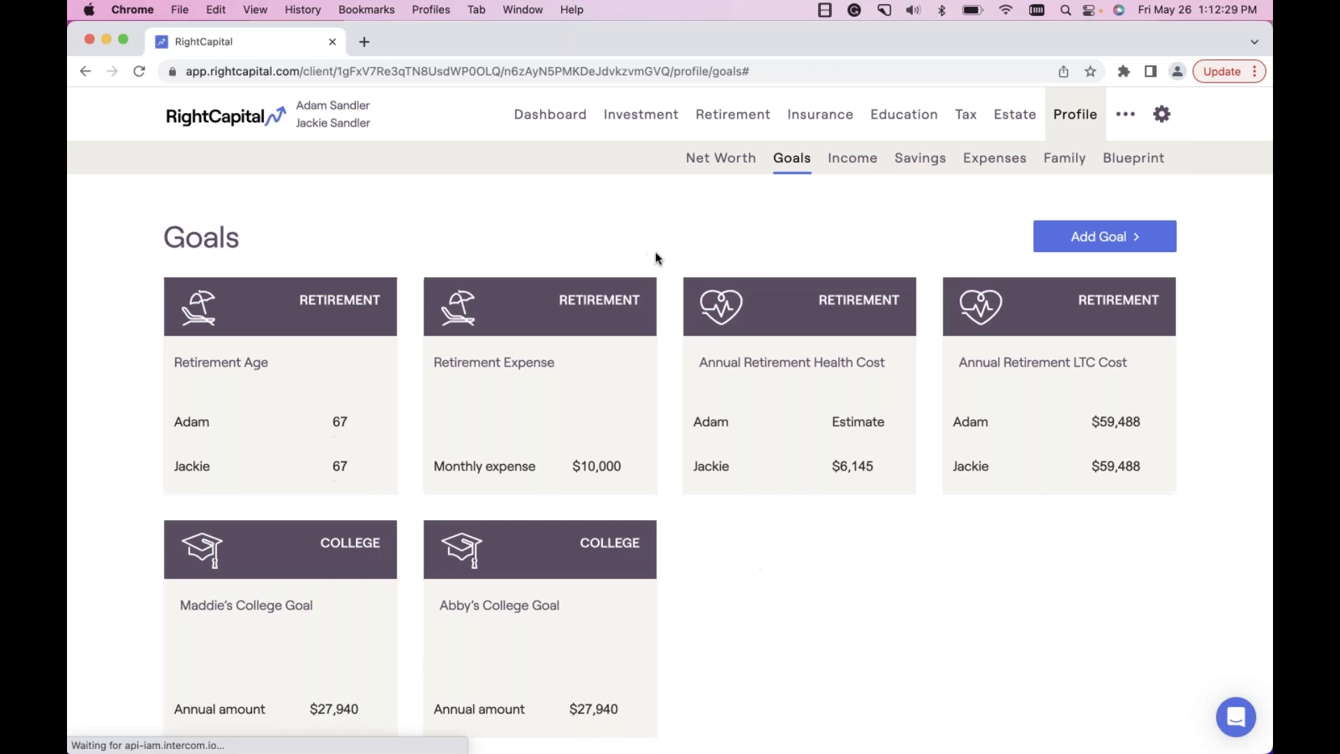
Open the first spouse's teacher salary in the profile's income section to review its start and end settings.
{"action": "left_click", "coordinate": [851, 165]}
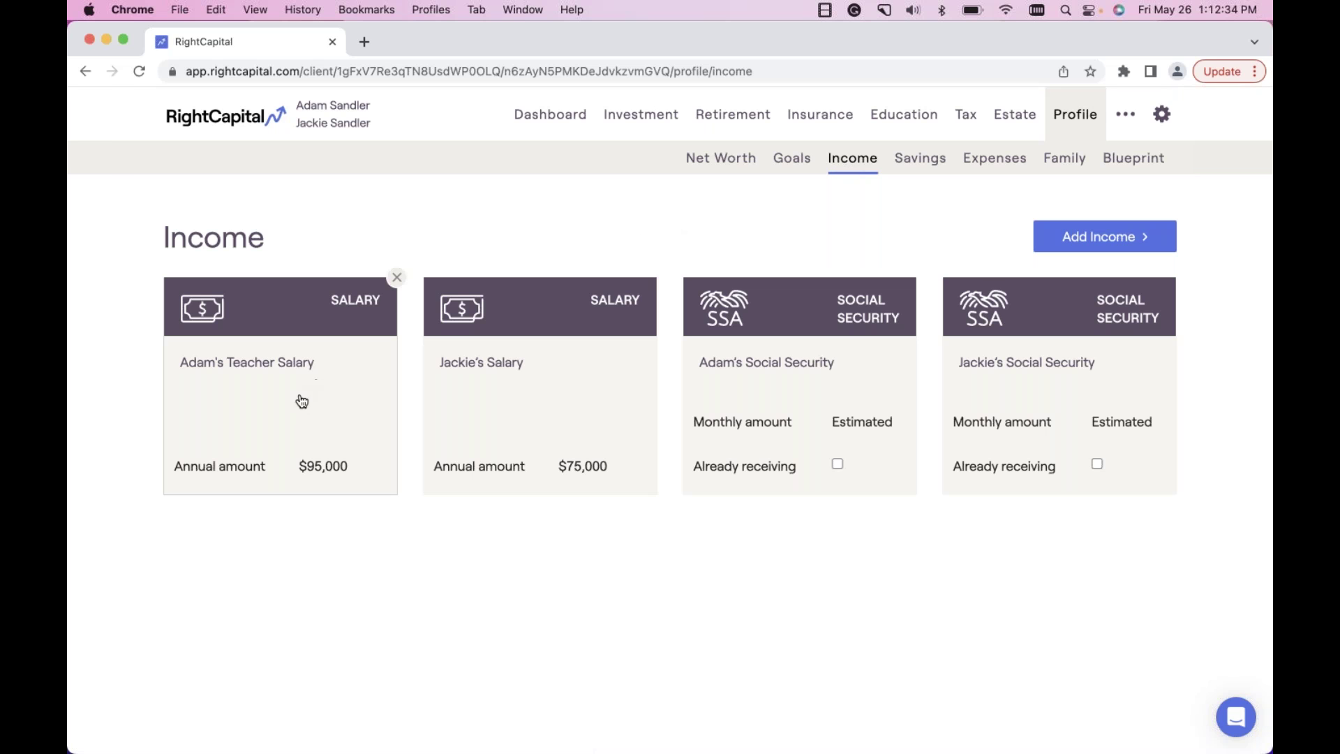
{"action": "left_click", "coordinate": [280, 432]}
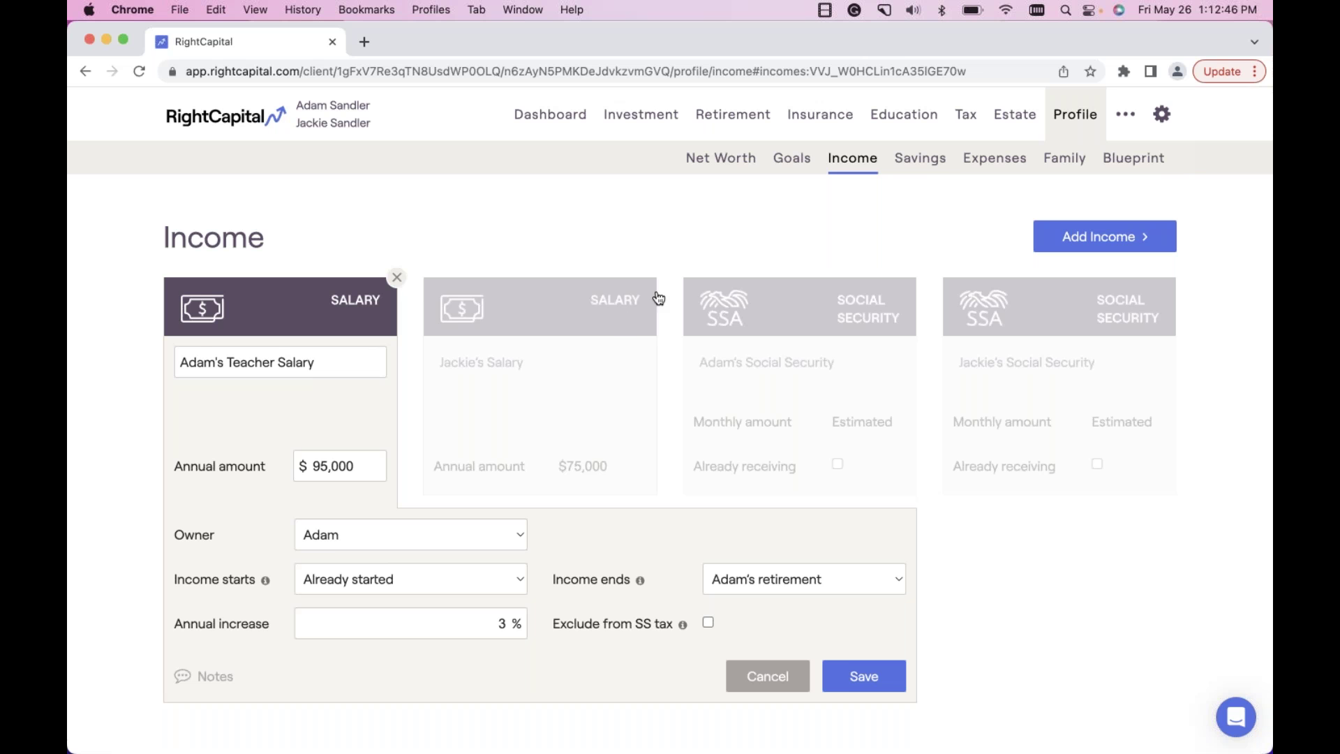
Return to the profile's goals and open the details of the Annual Retirement Health Cost goal.
{"action": "left_click", "coordinate": [788, 165]}
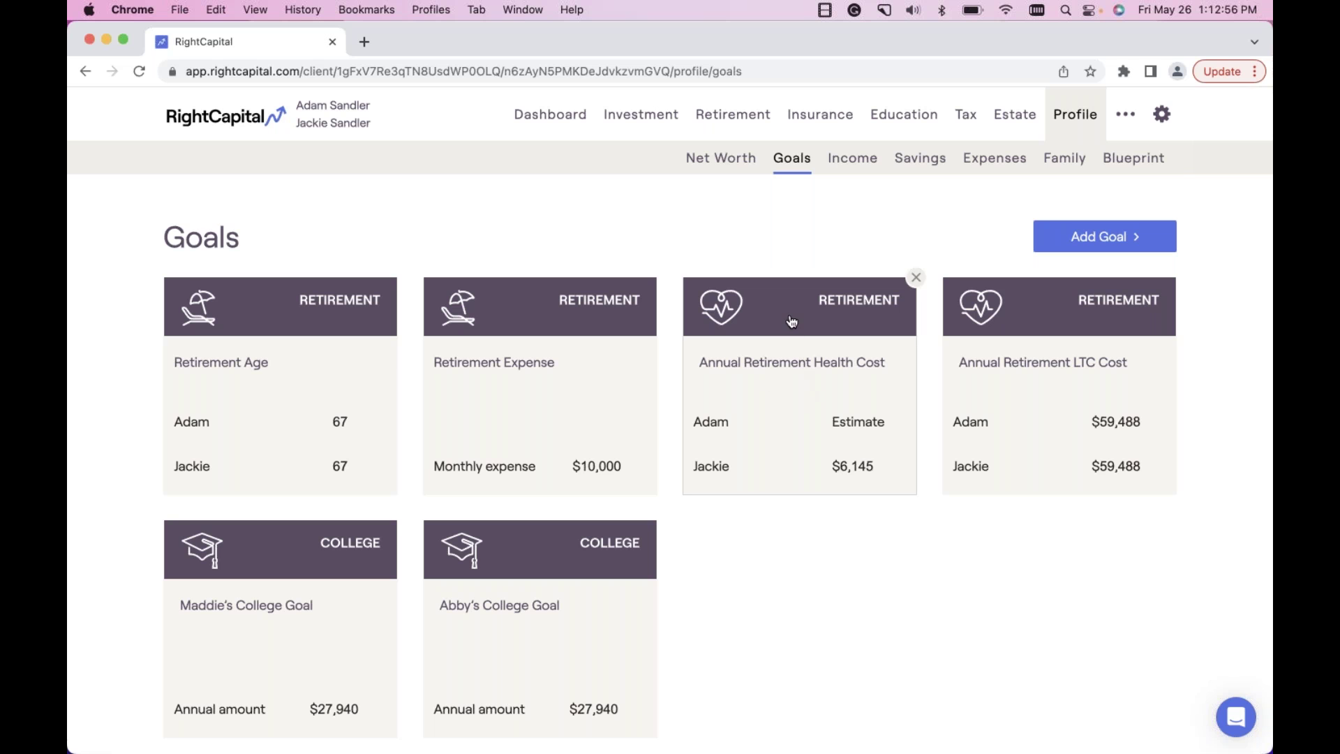
{"action": "left_click", "coordinate": [805, 372]}
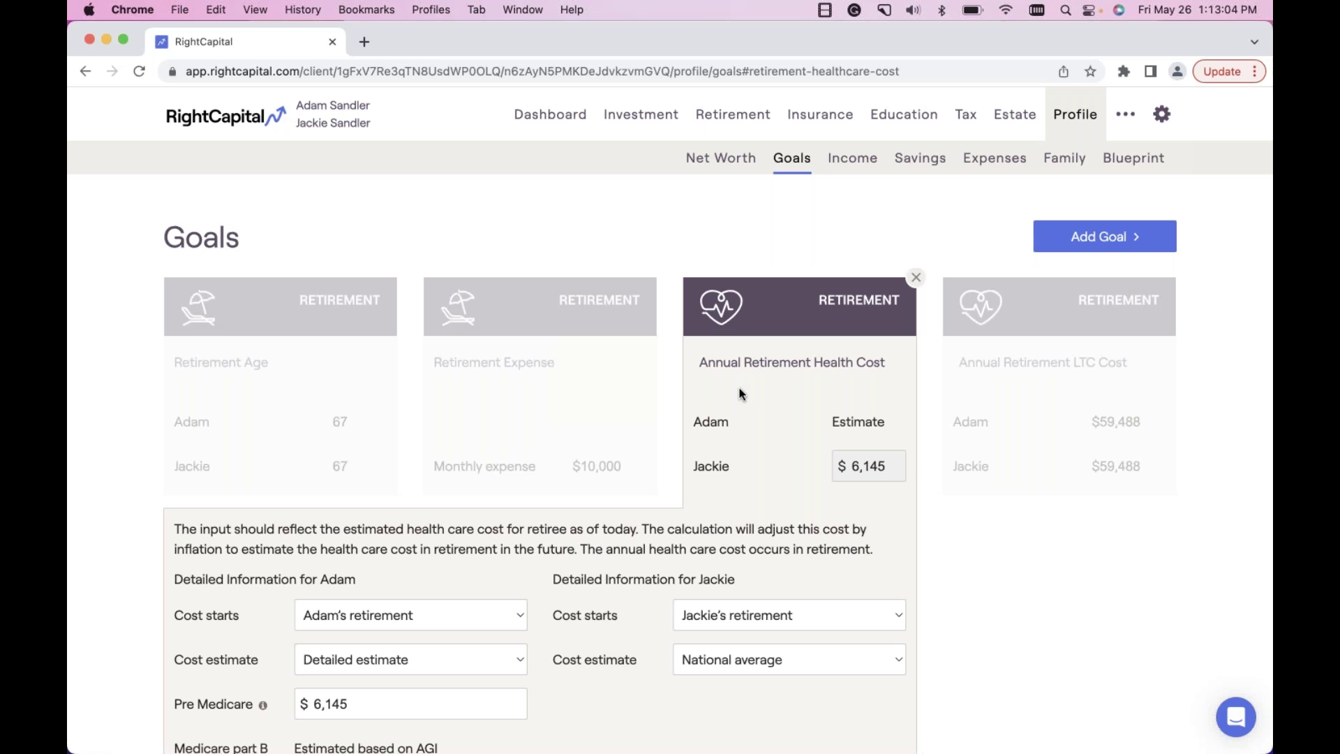
{"action": "scroll", "coordinate": [727, 488], "scroll_direction": "down", "scroll_amount": 1}
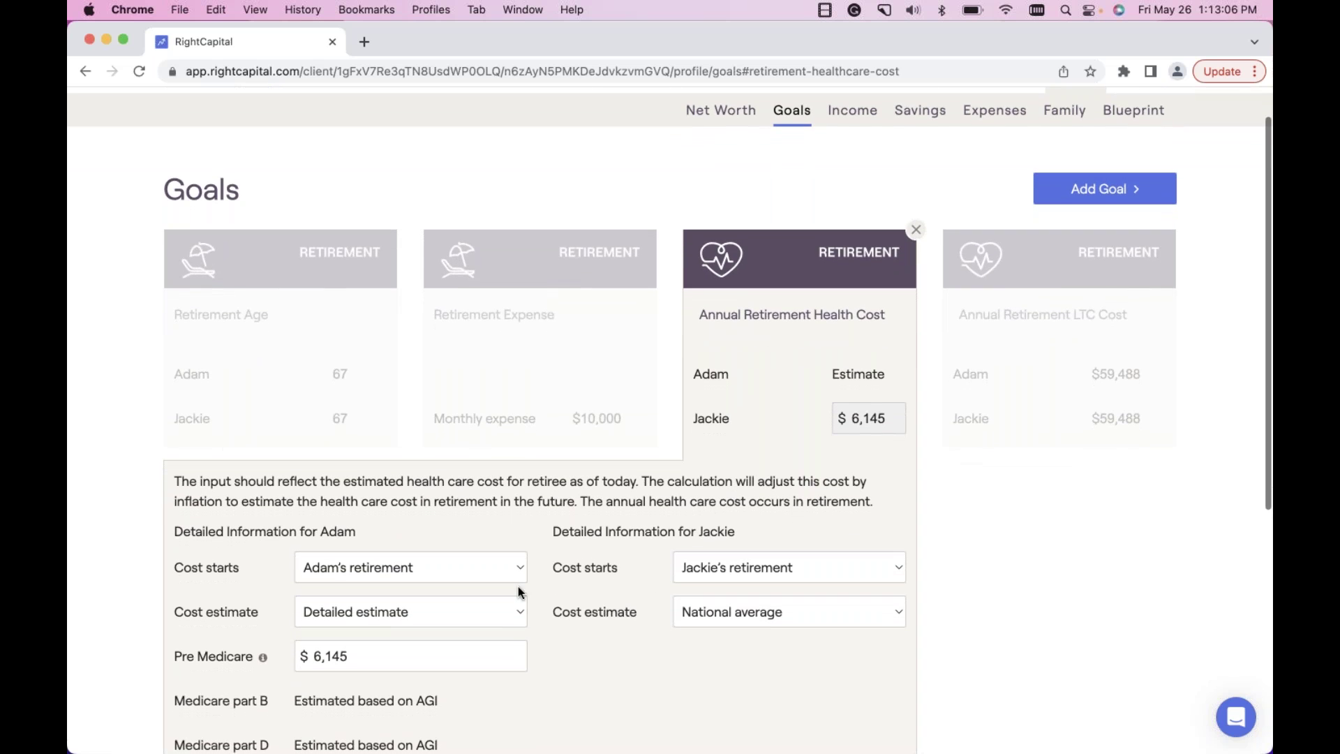
{"action": "scroll", "coordinate": [551, 555], "scroll_direction": "down", "scroll_amount": 1}
Try the Customized amount and National average cost estimates for the first spouse, and view the cost start options.
{"action": "left_click", "coordinate": [410, 589]}
{"action": "left_click", "coordinate": [405, 566]}
{"action": "left_click", "coordinate": [398, 595]}
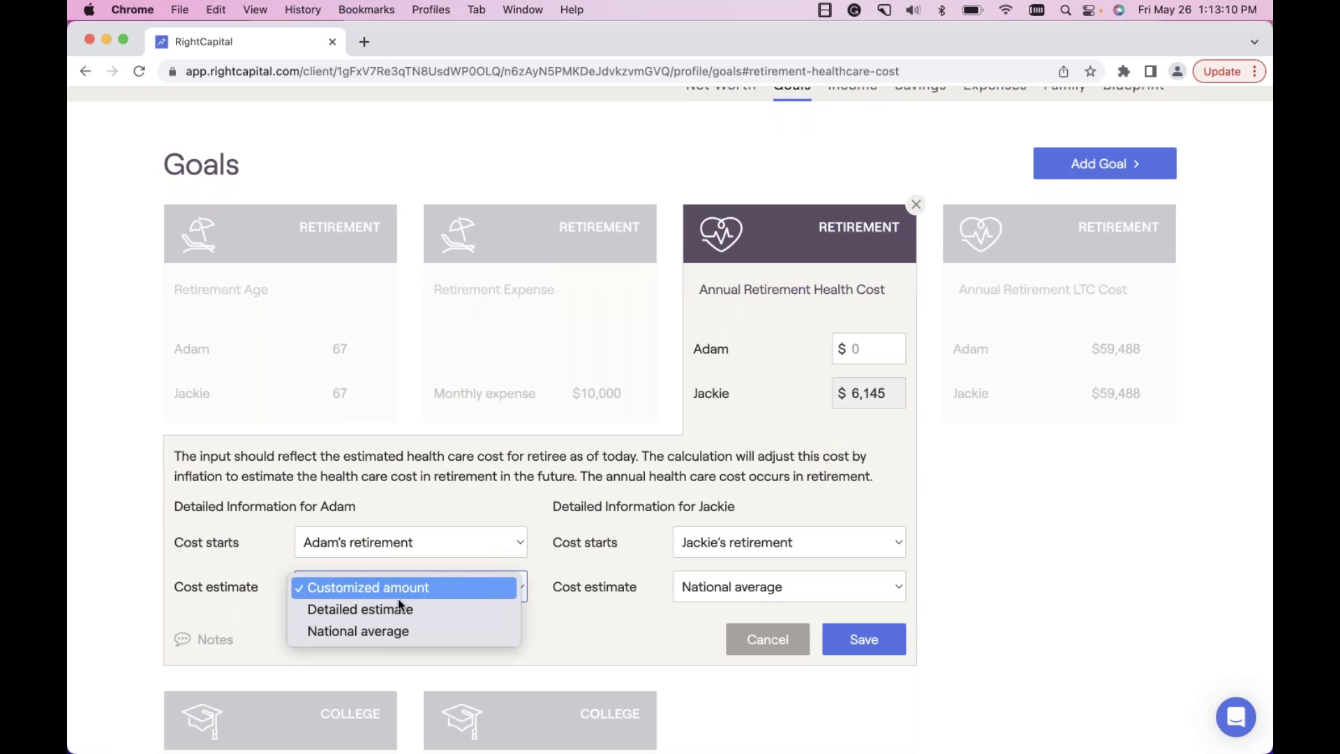
{"action": "left_click", "coordinate": [380, 632]}
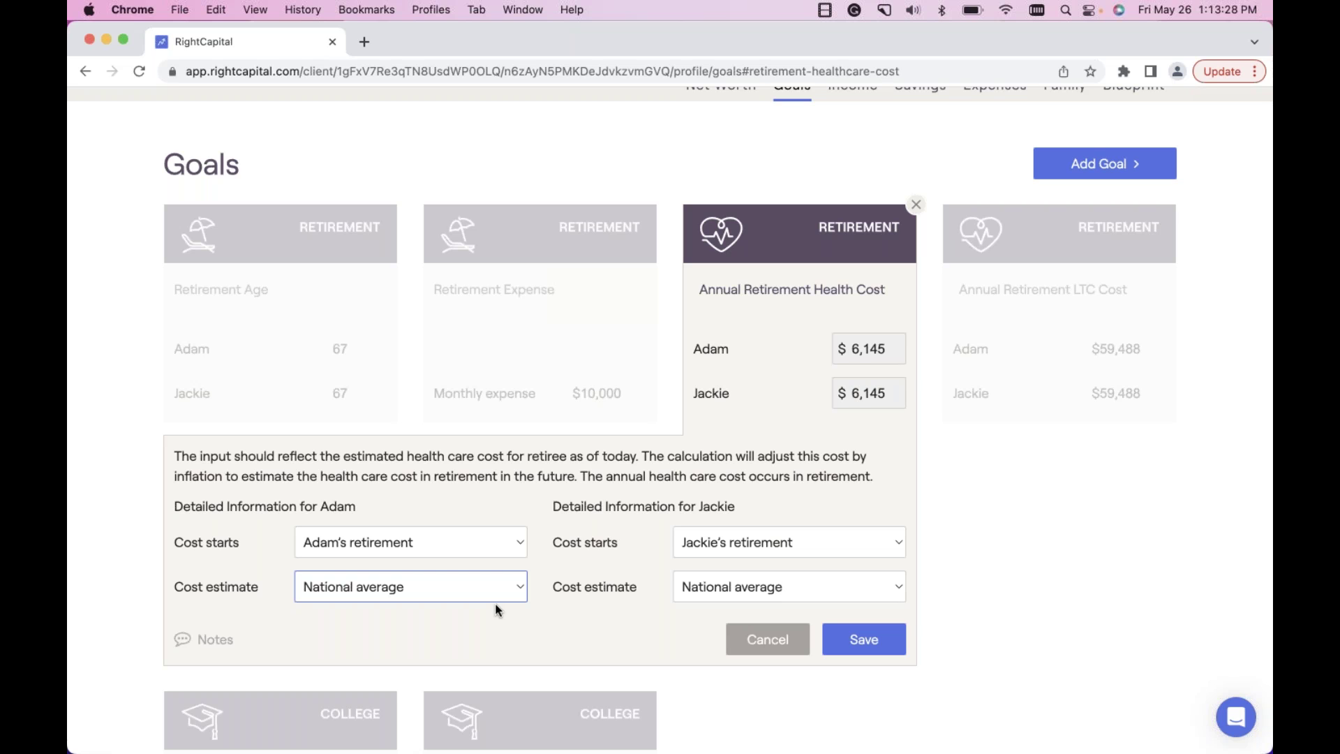
{"action": "left_click", "coordinate": [418, 542]}
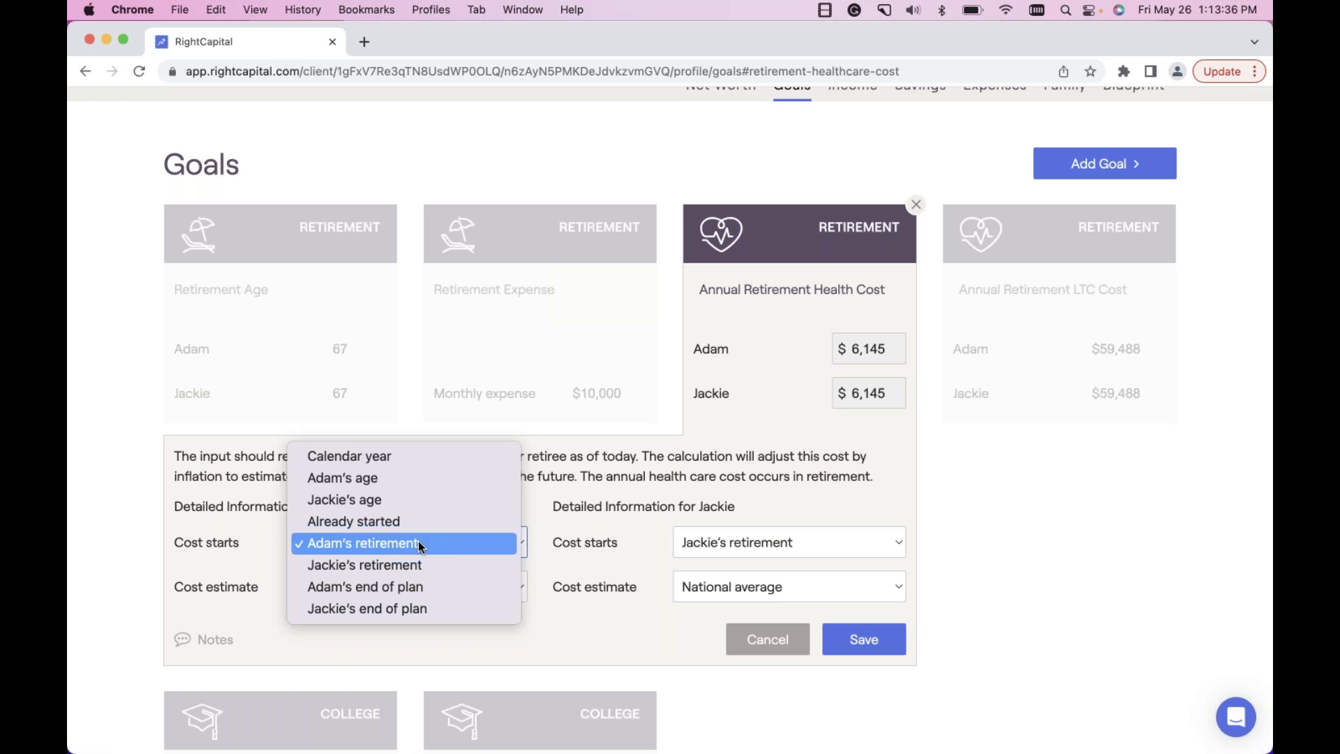
{"action": "left_click", "coordinate": [417, 542]}
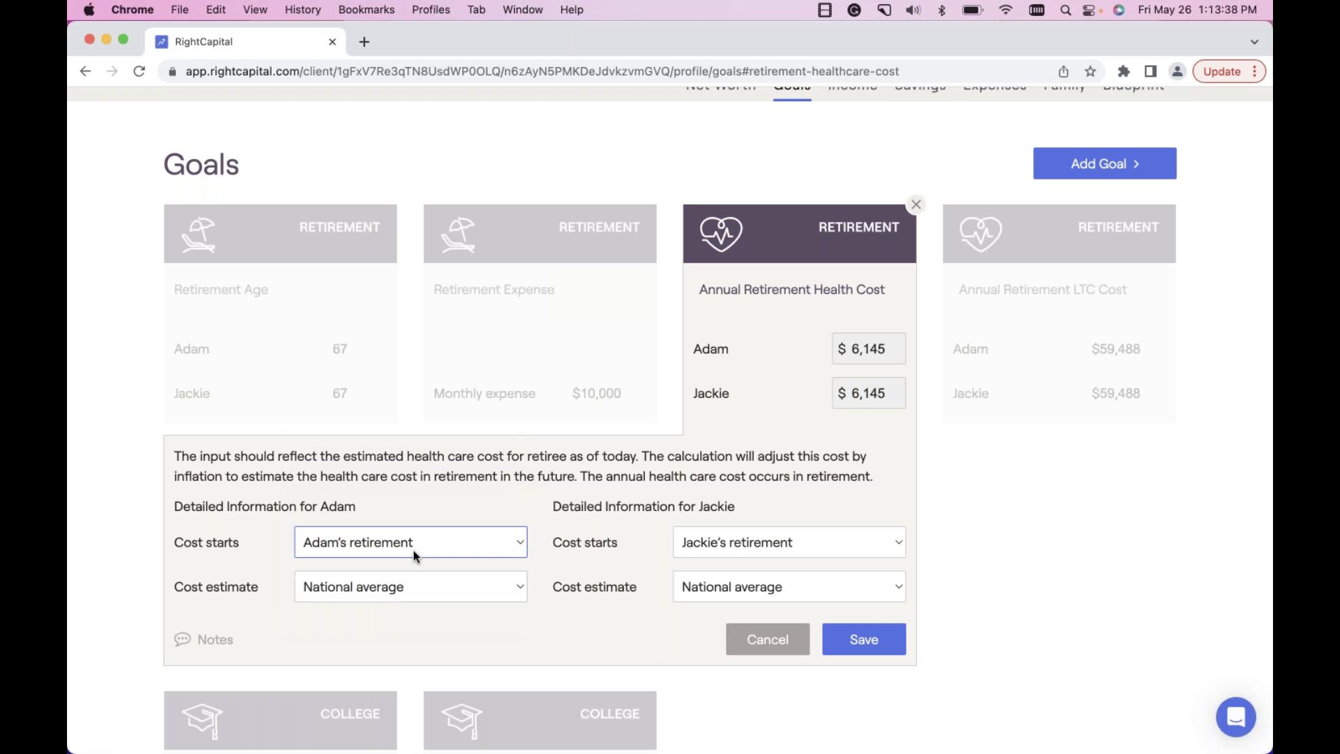
Set the first spouse's retirement health cost estimate to Detailed estimate, review the Pre Medicare entry, and save the goal.
{"action": "left_click", "coordinate": [356, 590]}
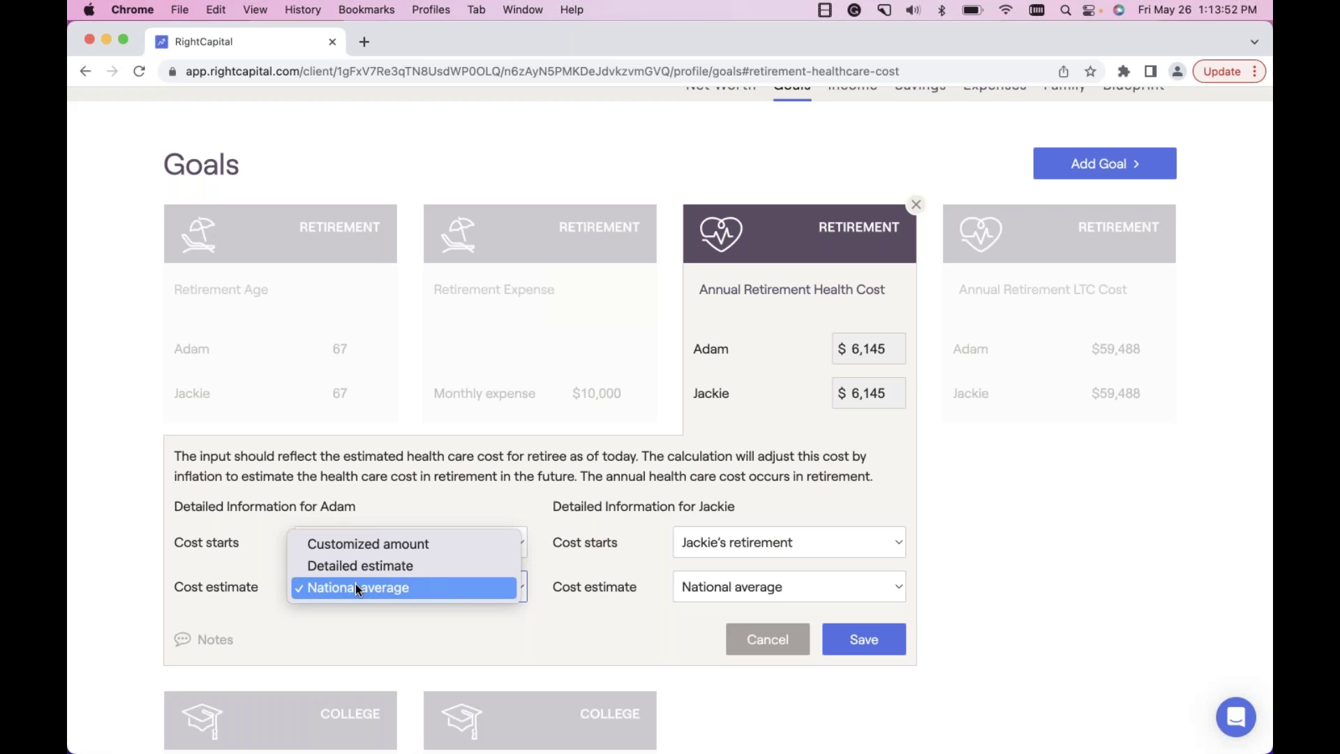
{"action": "left_click", "coordinate": [378, 567]}
{"action": "scroll", "coordinate": [425, 584], "scroll_direction": "down", "scroll_amount": 2}
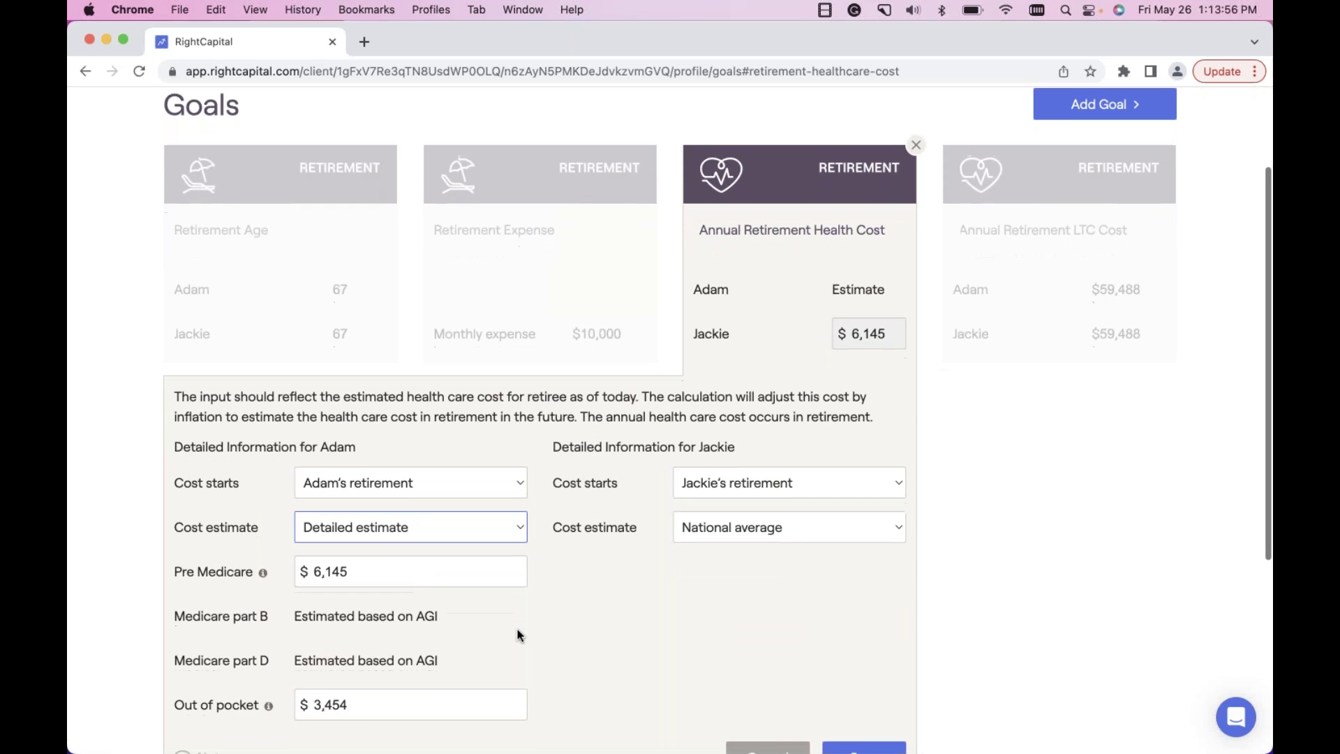
{"action": "scroll", "coordinate": [517, 634], "scroll_direction": "down", "scroll_amount": 1}
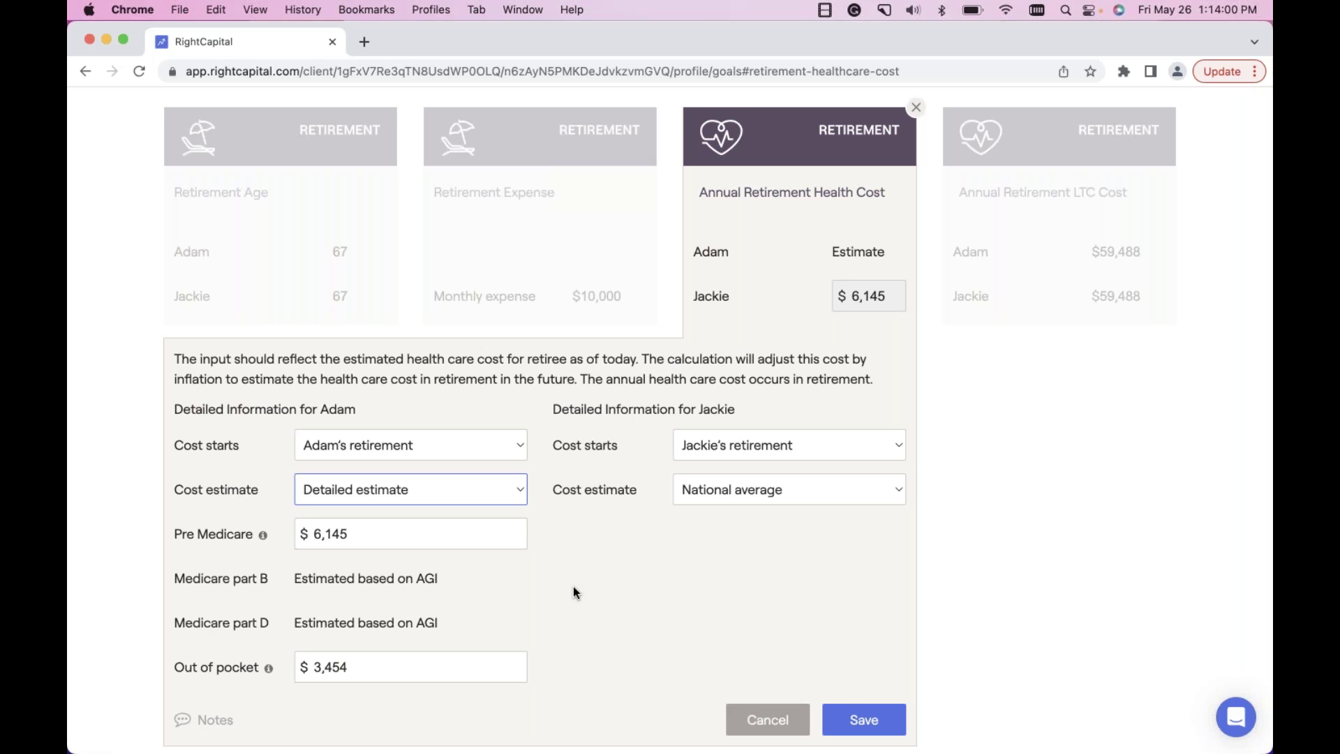
{"action": "left_click", "coordinate": [419, 540]}
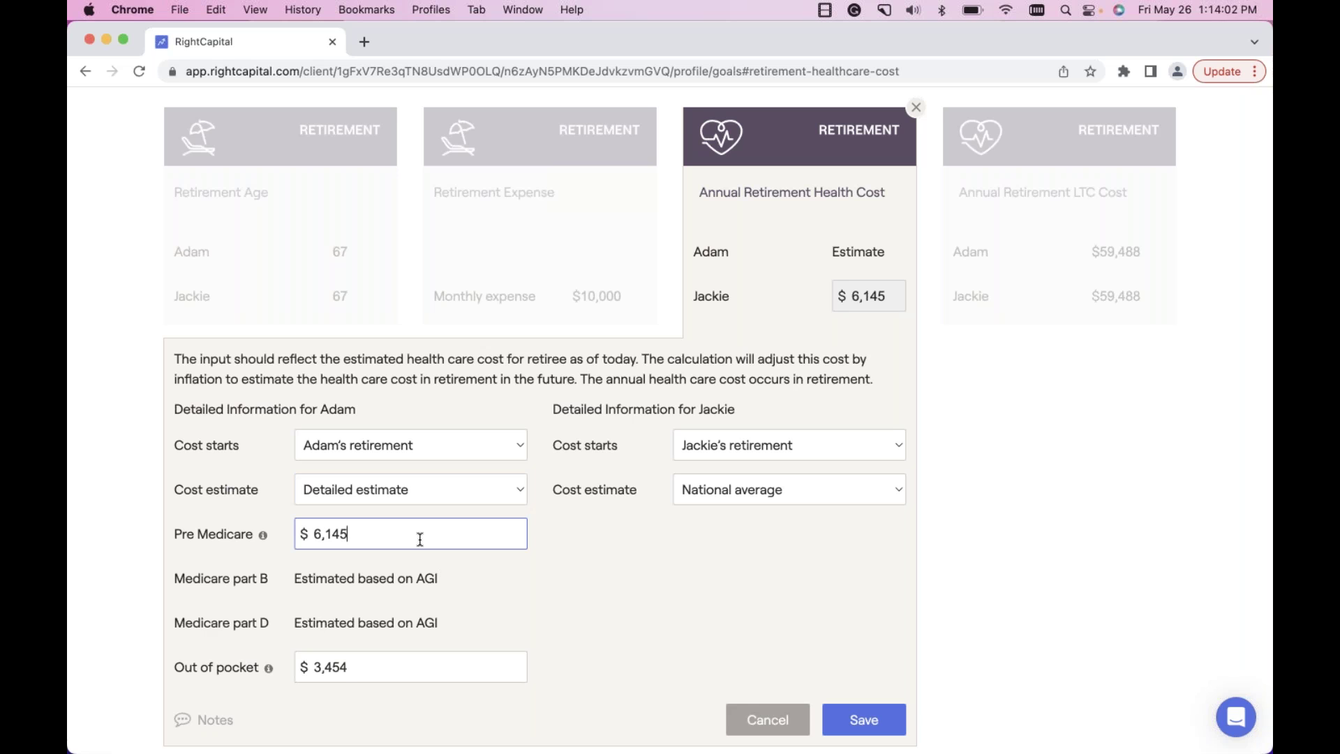
{"action": "left_click", "coordinate": [496, 559]}
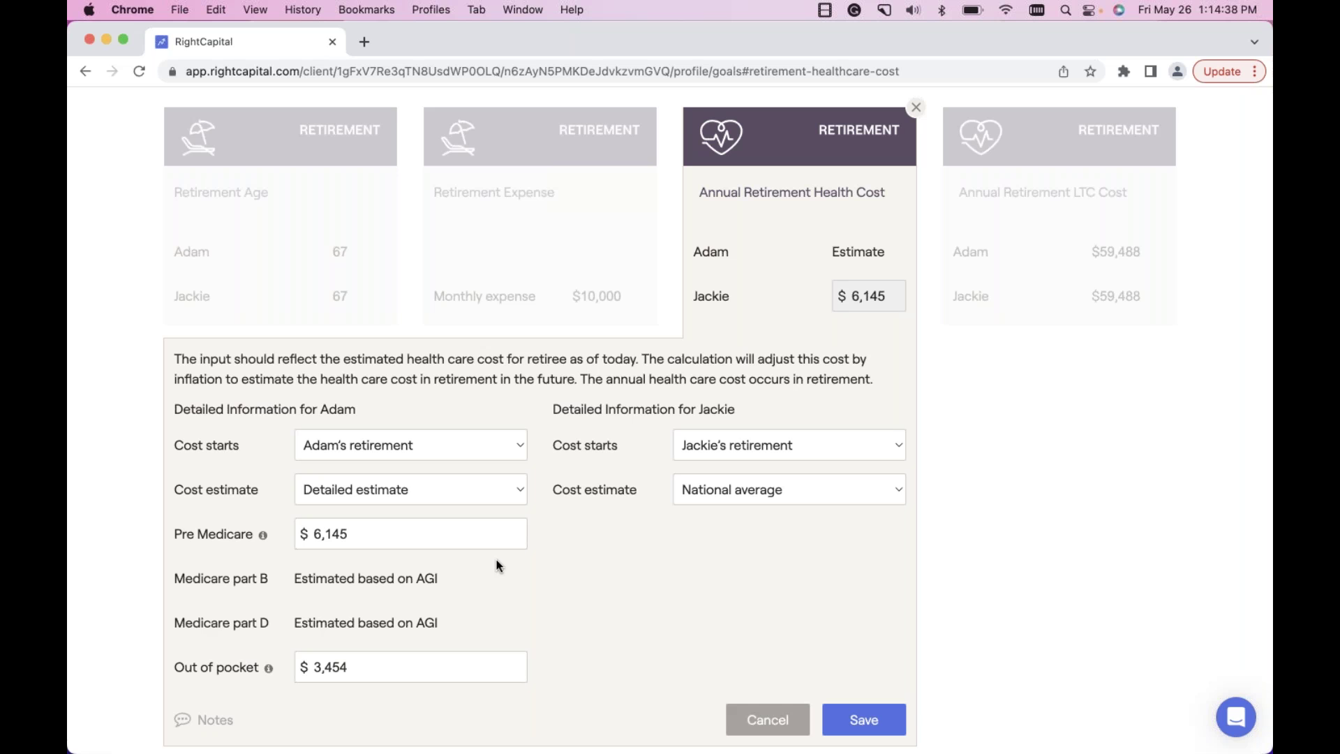
{"action": "left_click", "coordinate": [362, 492]}
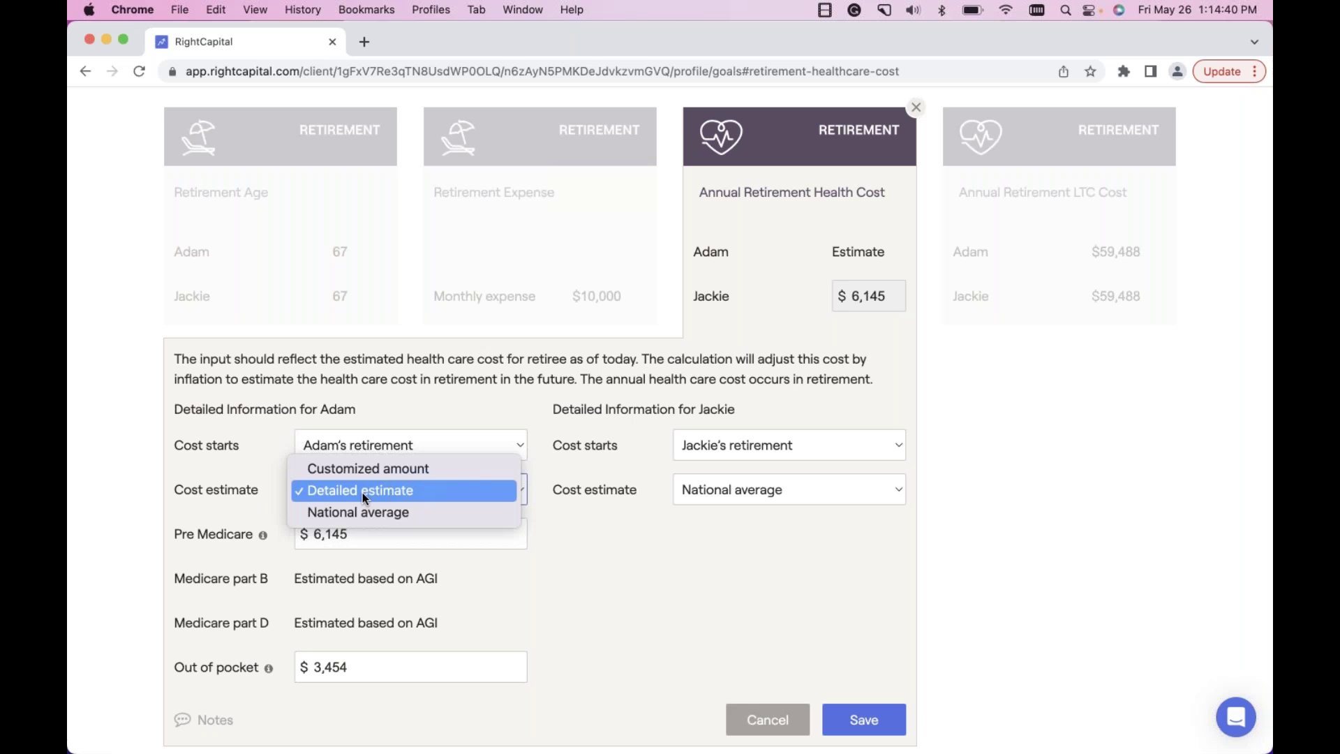
{"action": "left_click", "coordinate": [381, 488]}
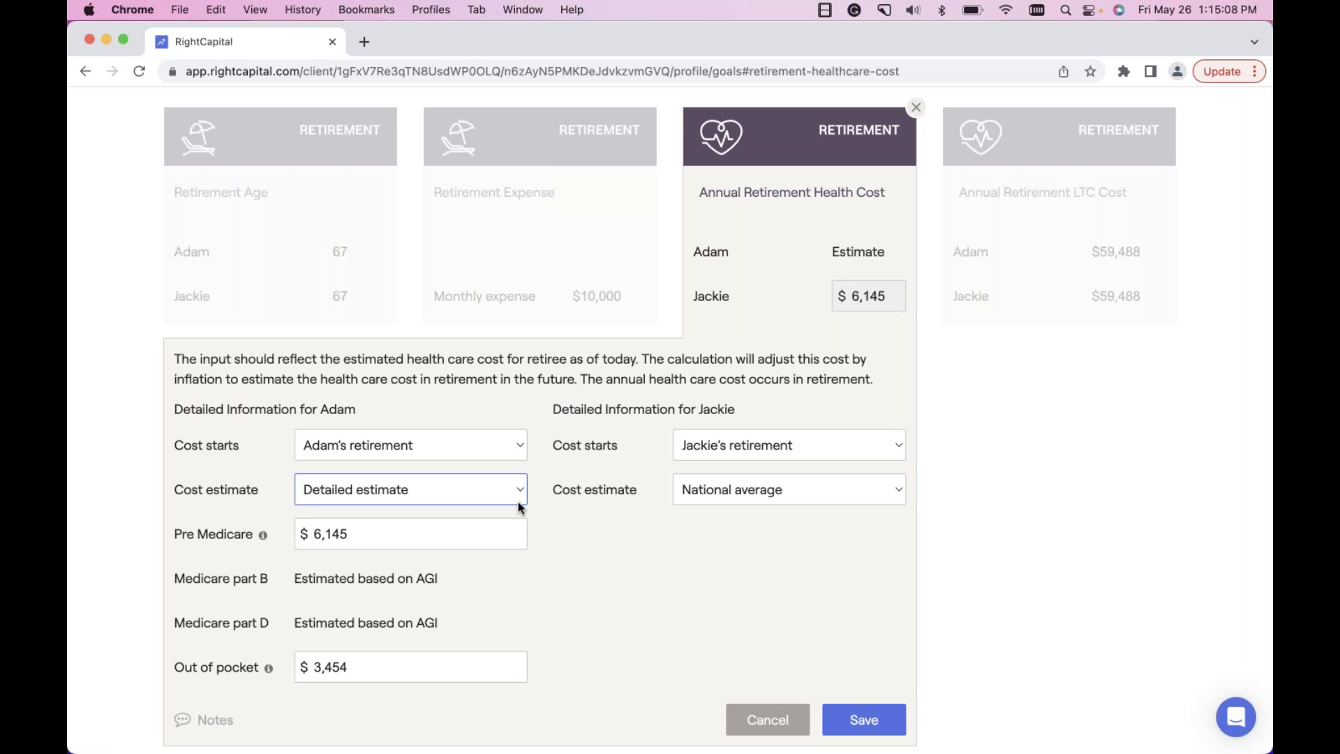
{"action": "left_click", "coordinate": [863, 721]}
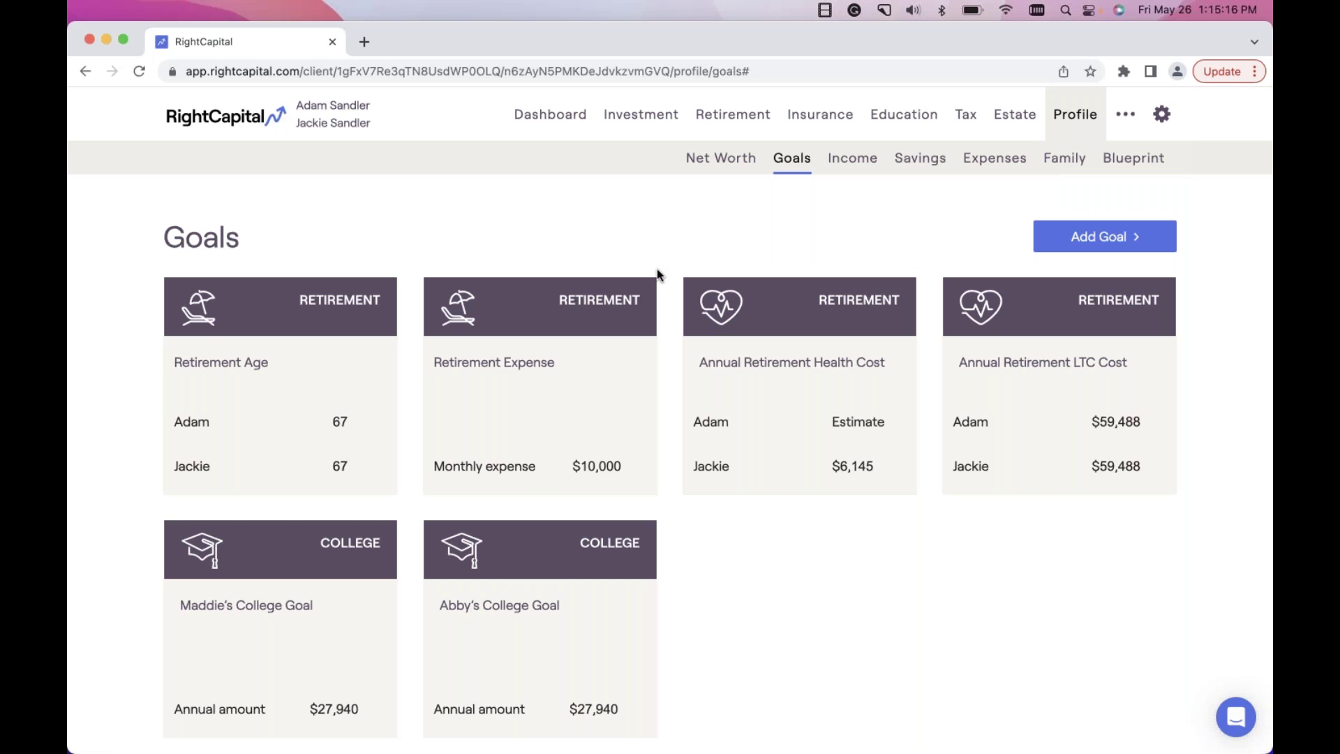
Open the tax section's distribution and conversion analysis for the client.
{"action": "left_click", "coordinate": [966, 117]}
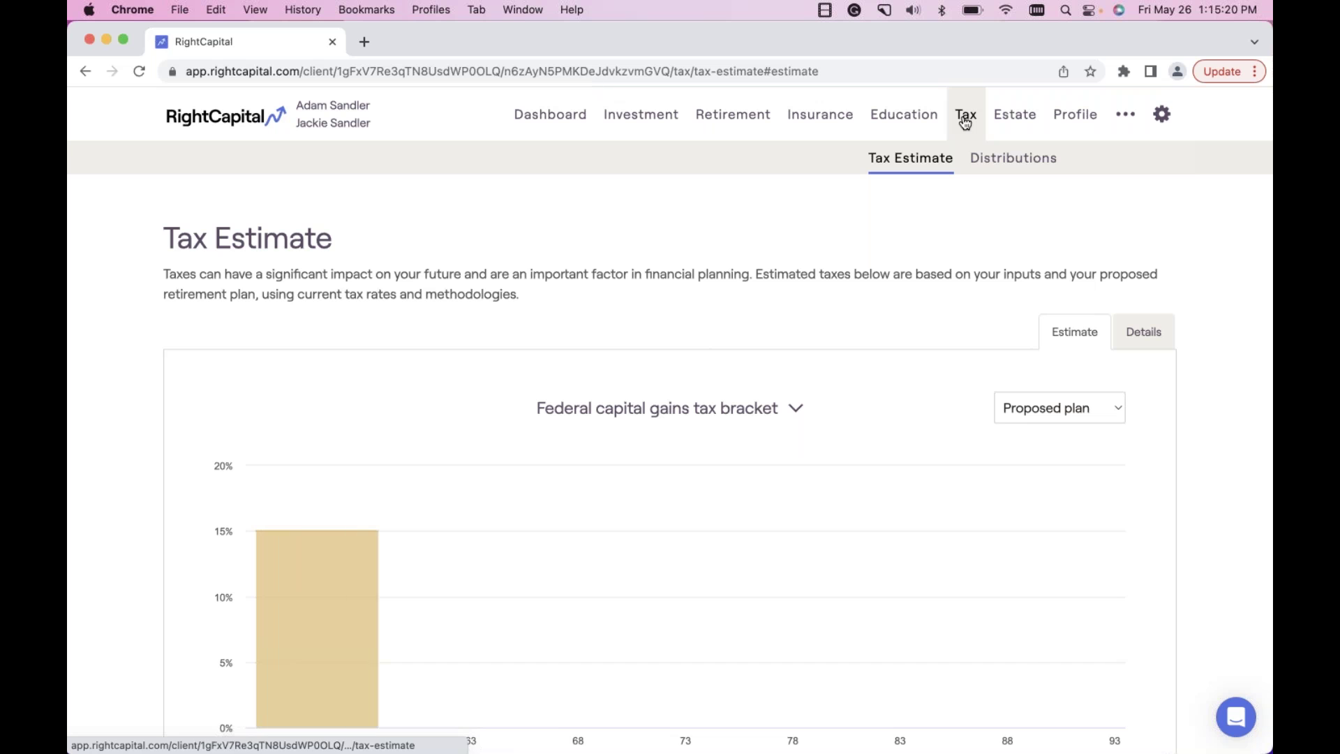
{"action": "left_click", "coordinate": [992, 160]}
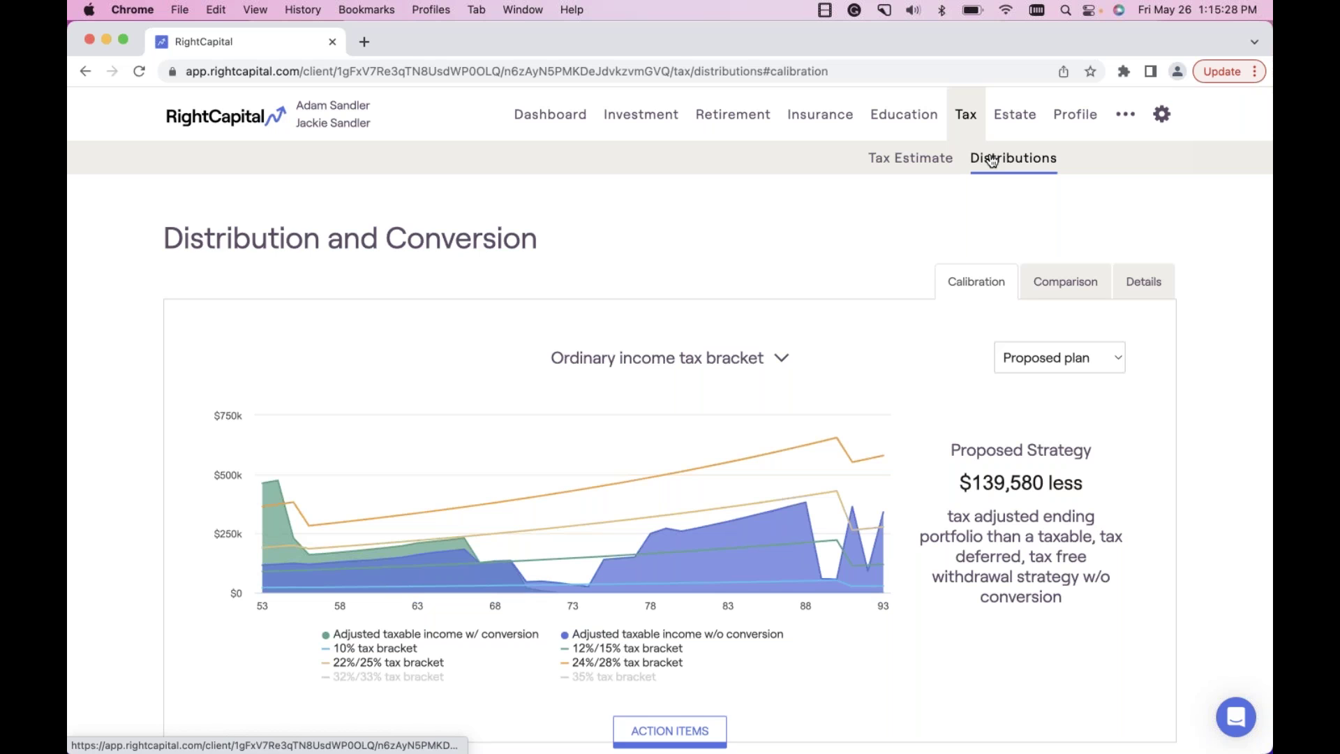
Review the year-by-year Medicare premium details of the distribution and conversion analysis around the first spouse's mid-sixties.
{"action": "left_click", "coordinate": [1138, 282]}
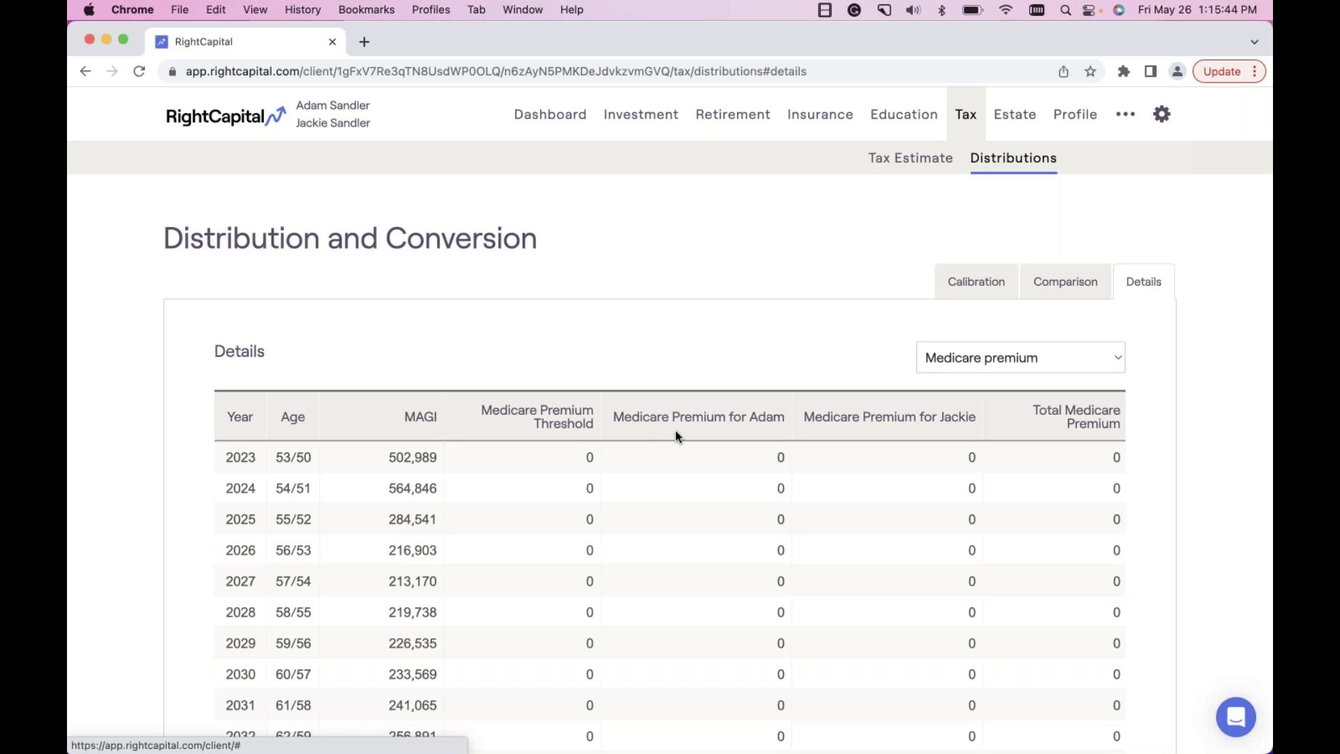
{"action": "scroll", "coordinate": [756, 555], "scroll_direction": "down", "scroll_amount": 3}
{"action": "scroll", "coordinate": [756, 557], "scroll_direction": "down", "scroll_amount": 5}
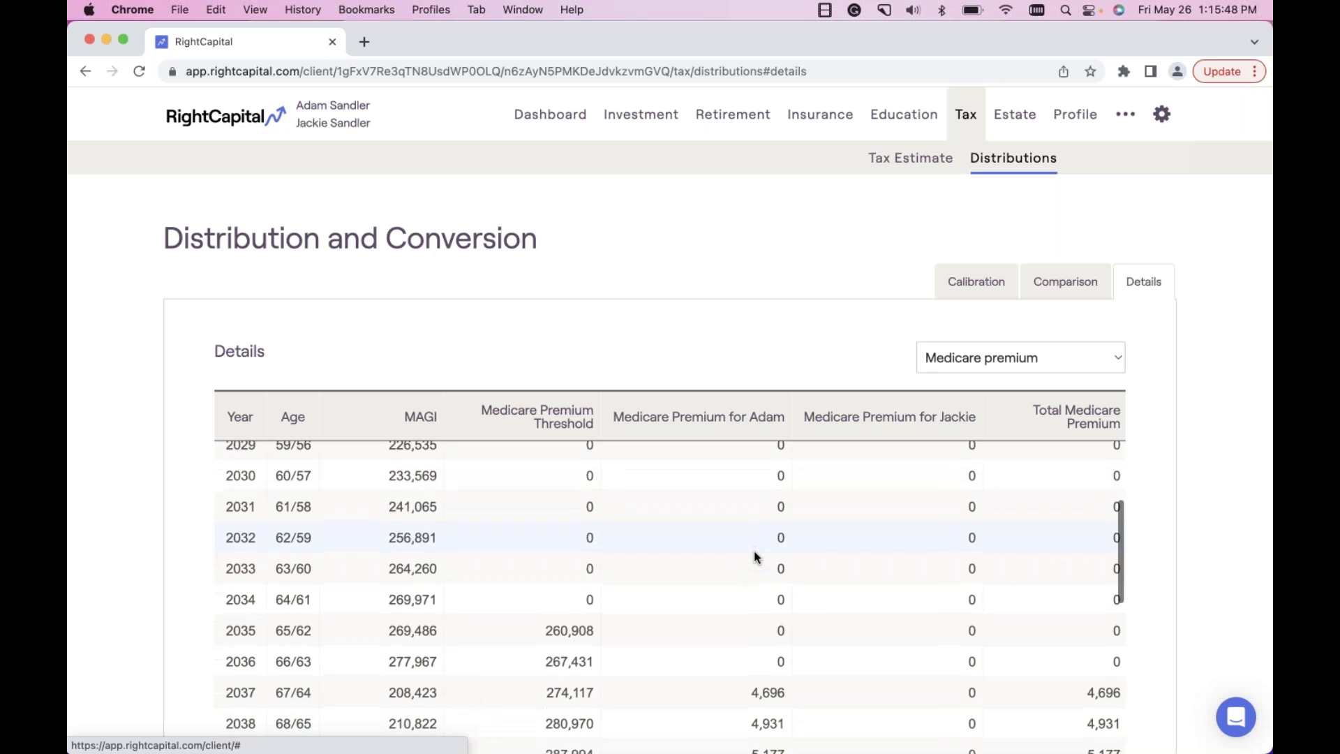
{"action": "scroll", "coordinate": [756, 557], "scroll_direction": "down", "scroll_amount": 1}
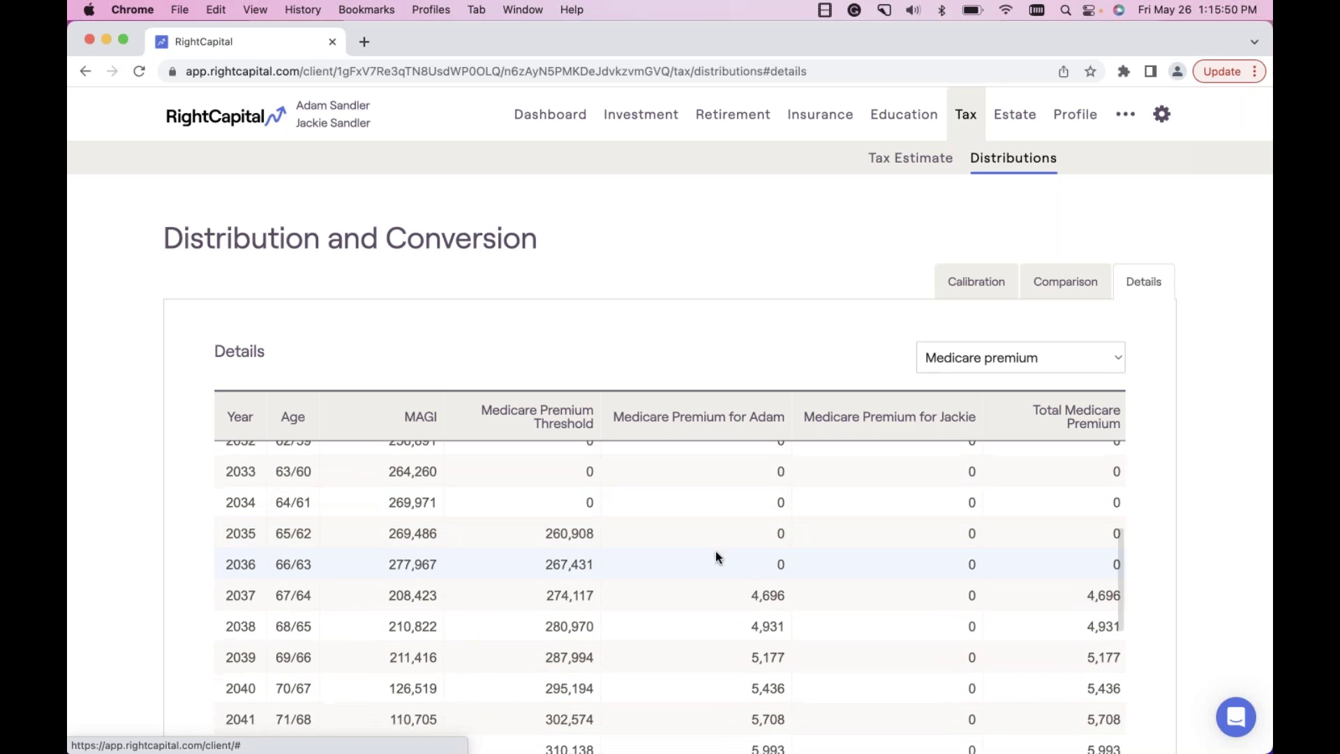
{"action": "scroll", "coordinate": [690, 574], "scroll_direction": "down", "scroll_amount": 2}
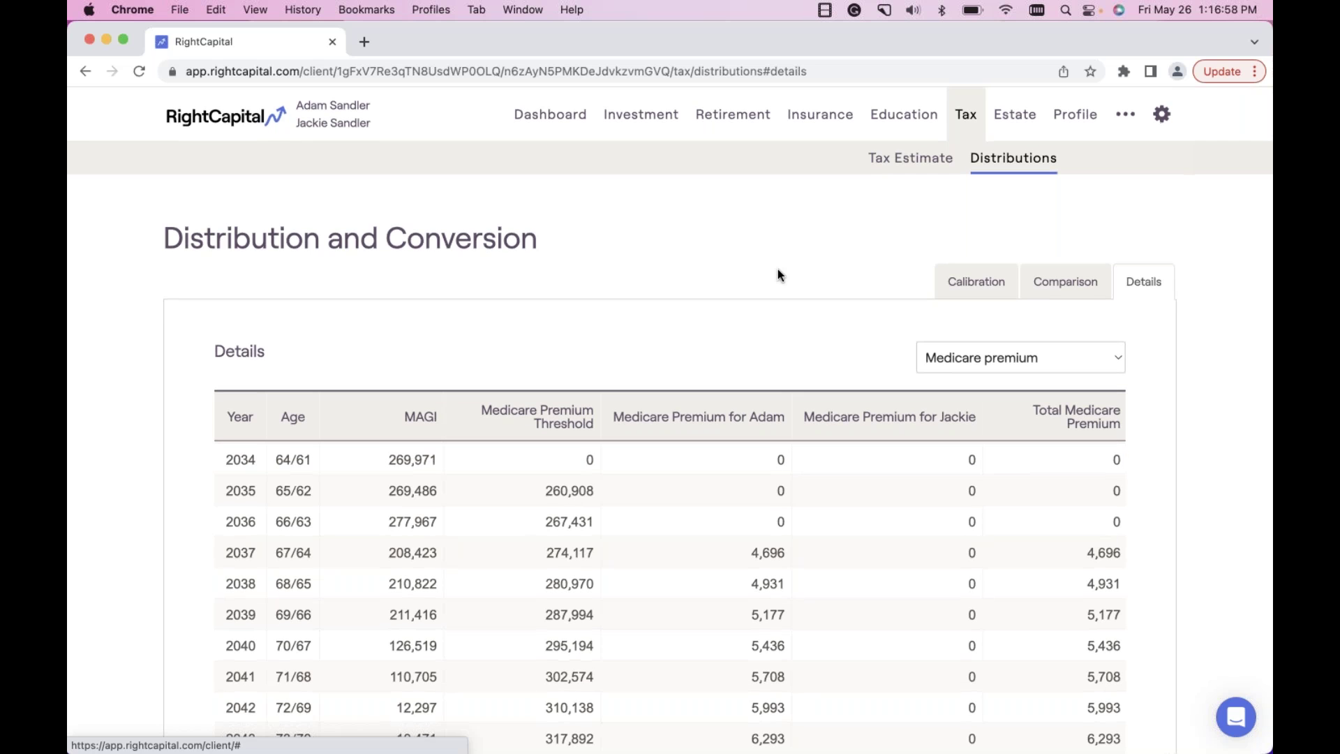
Open the retirement cash flow summary and drill into its expenses breakdown.
{"action": "left_click", "coordinate": [729, 120]}
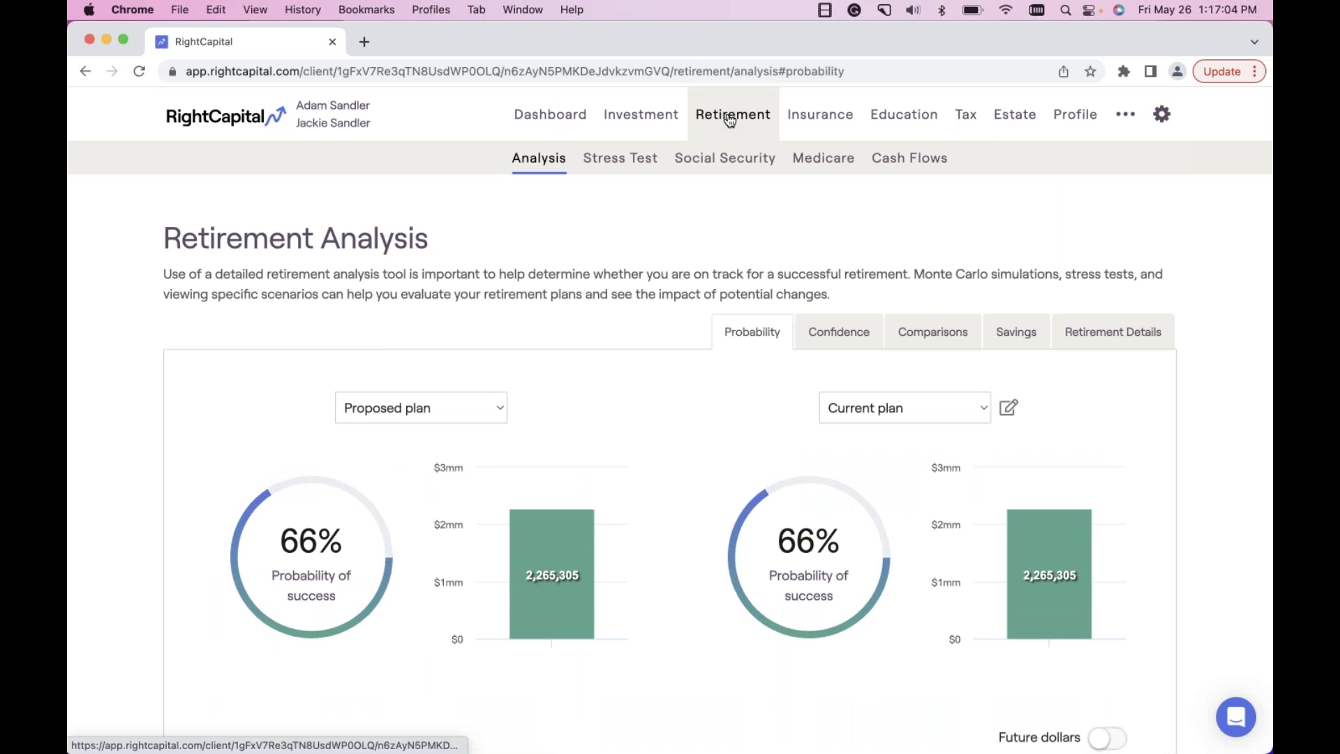
{"action": "left_click", "coordinate": [900, 162]}
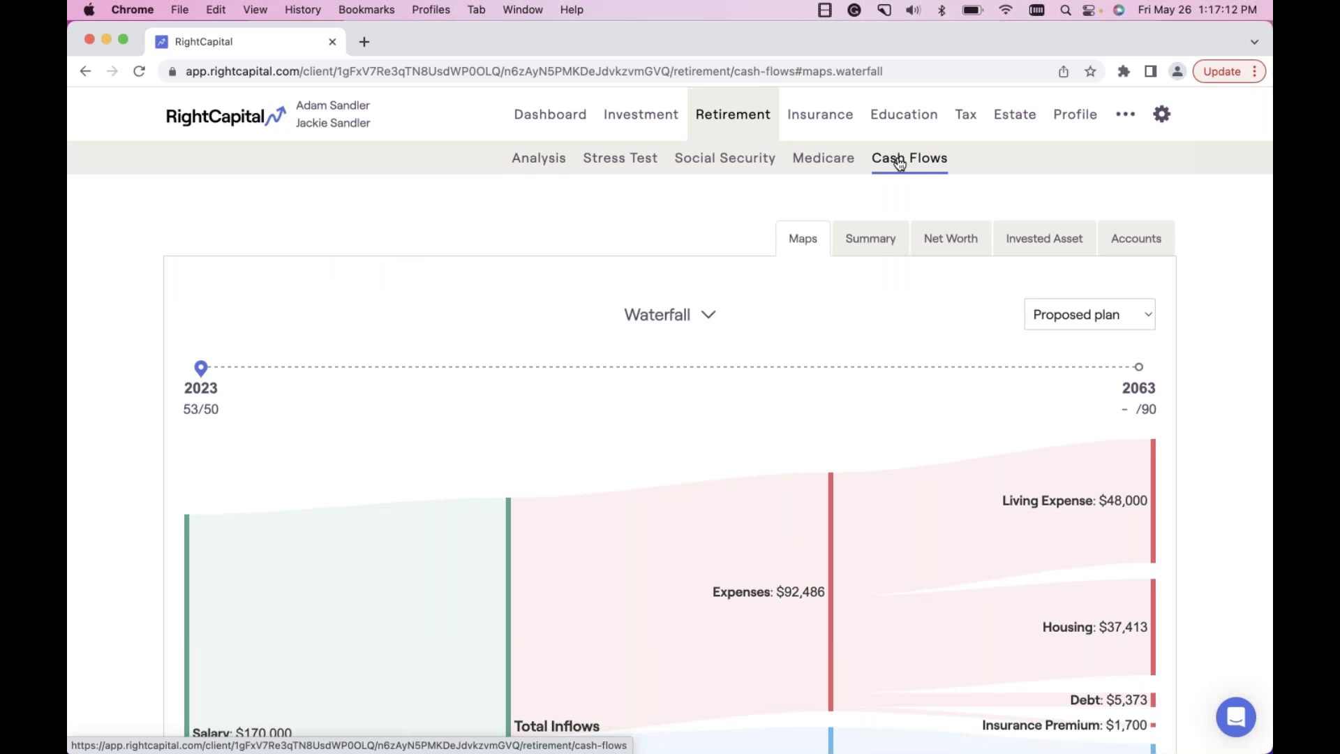
{"action": "left_click", "coordinate": [877, 237]}
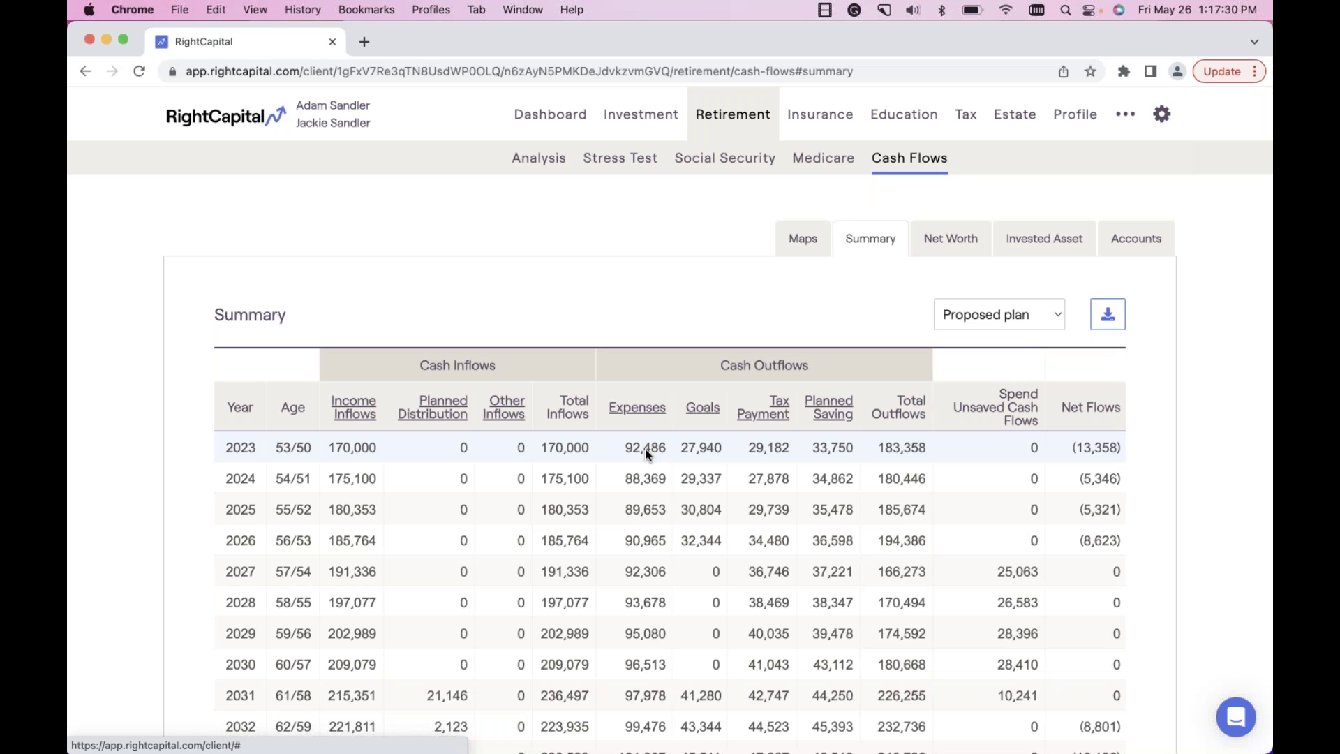
{"action": "left_click", "coordinate": [637, 410]}
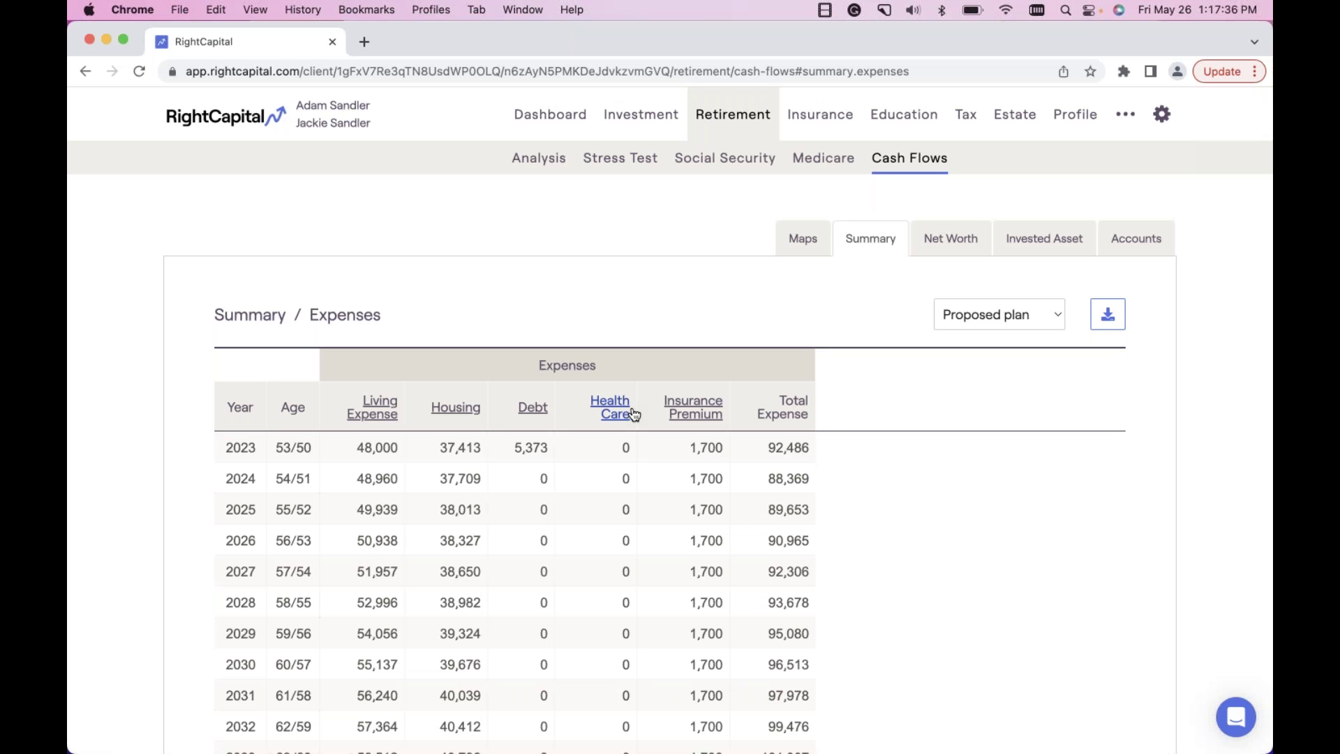
Drill into the health care expenses and examine the first spouse's yearly Medicare Part B, Part D and other costs.
{"action": "left_click", "coordinate": [606, 410]}
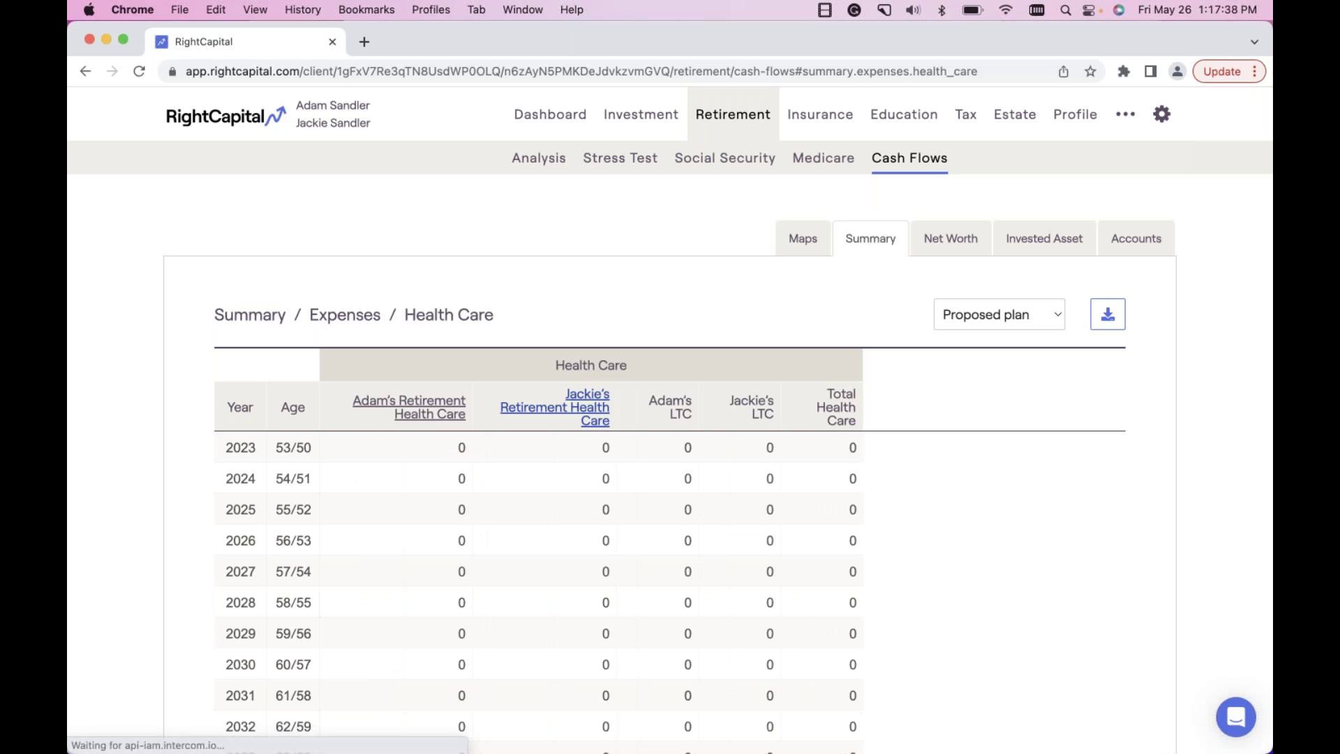
{"action": "left_click", "coordinate": [425, 407]}
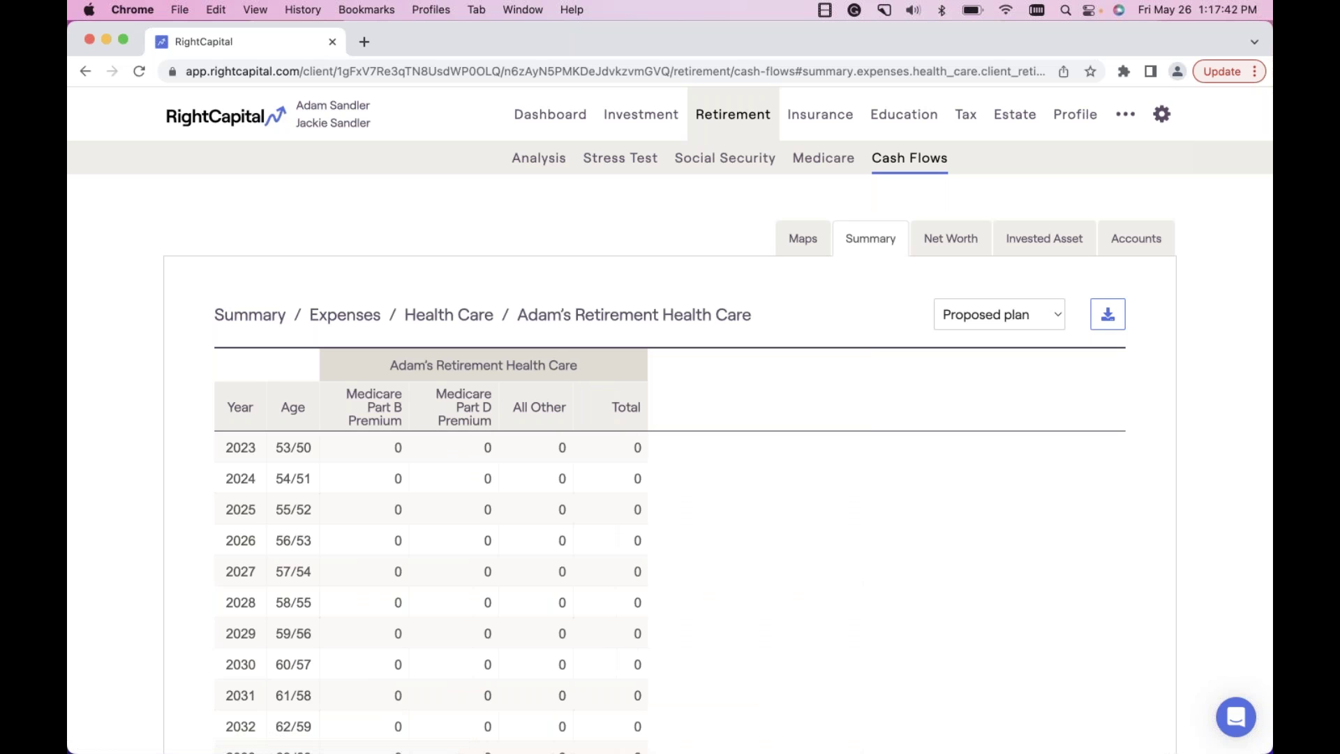
{"action": "scroll", "coordinate": [464, 537], "scroll_direction": "down", "scroll_amount": 7}
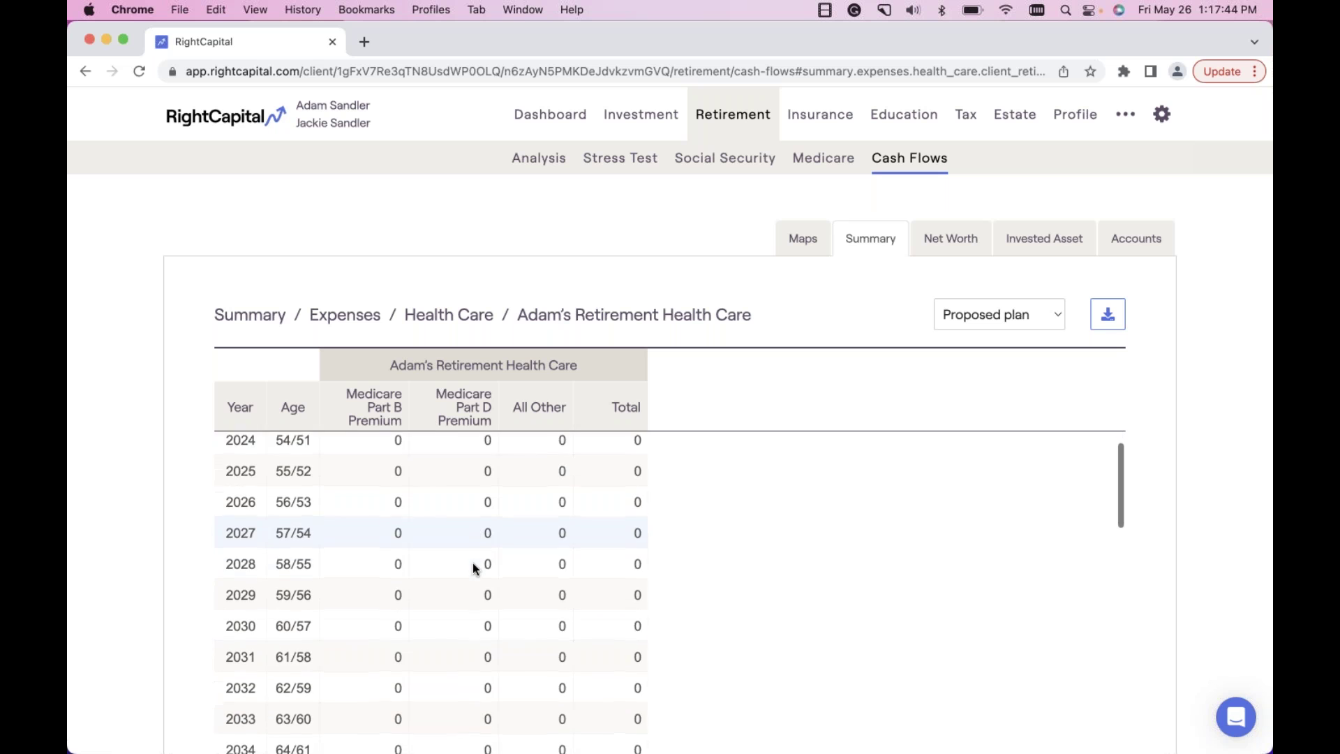
{"action": "scroll", "coordinate": [473, 567], "scroll_direction": "down", "scroll_amount": 4}
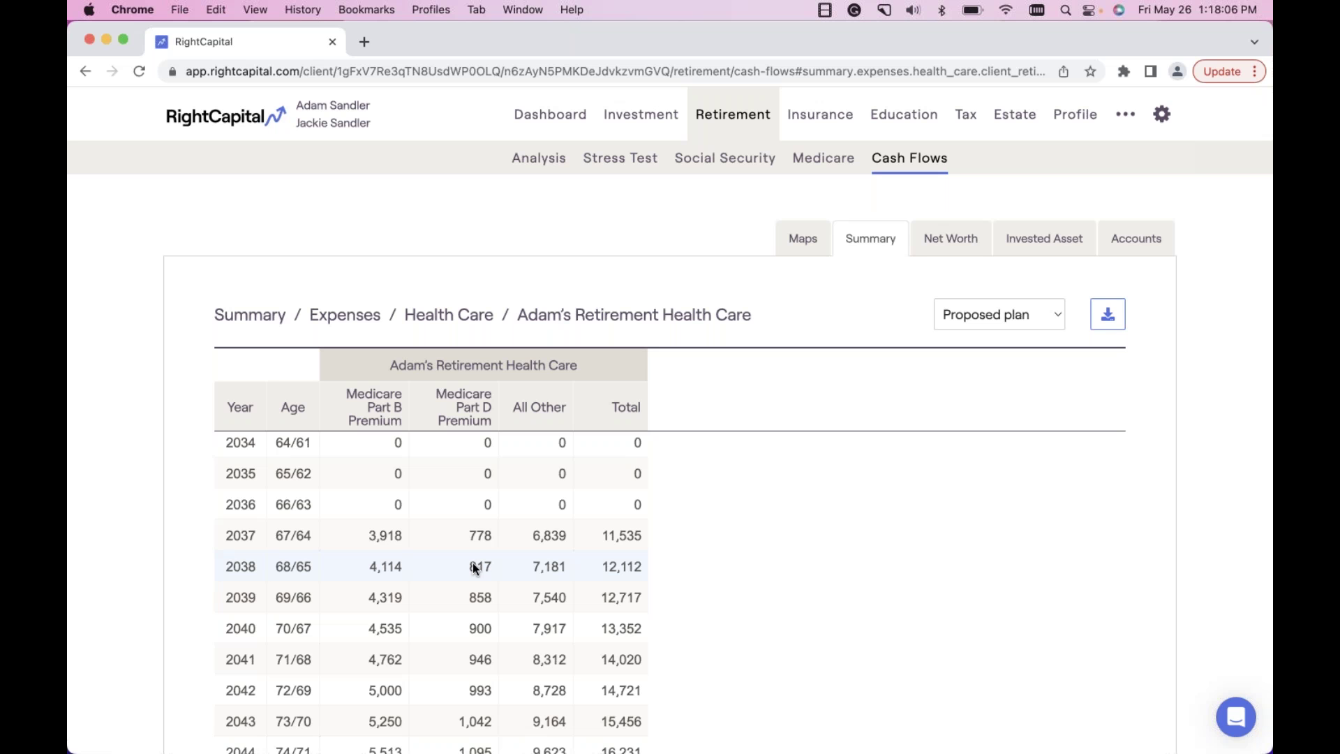
{"action": "scroll", "coordinate": [923, 475], "scroll_direction": "up", "scroll_amount": 5}
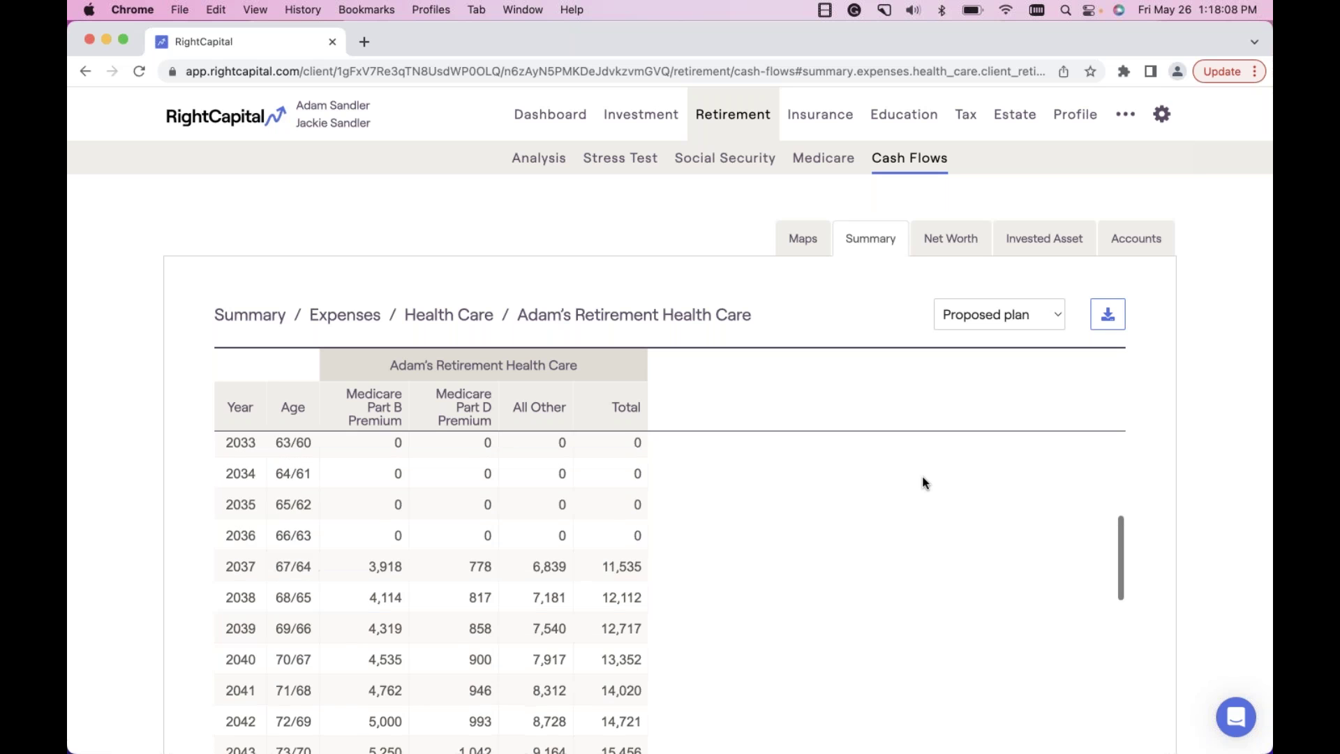
Return to the profile's net worth and open the second spouse's Roth account from the investment accounts.
{"action": "left_click", "coordinate": [1086, 116]}
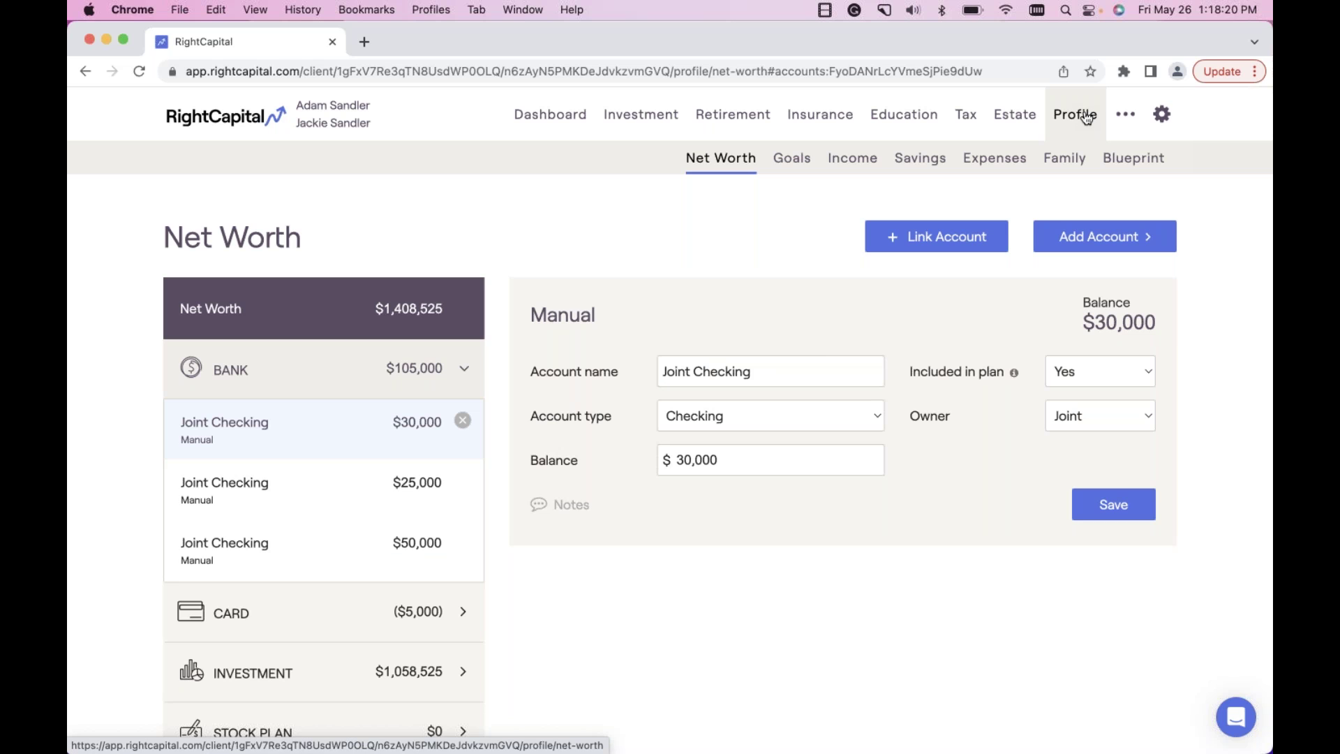
{"action": "left_click", "coordinate": [402, 666]}
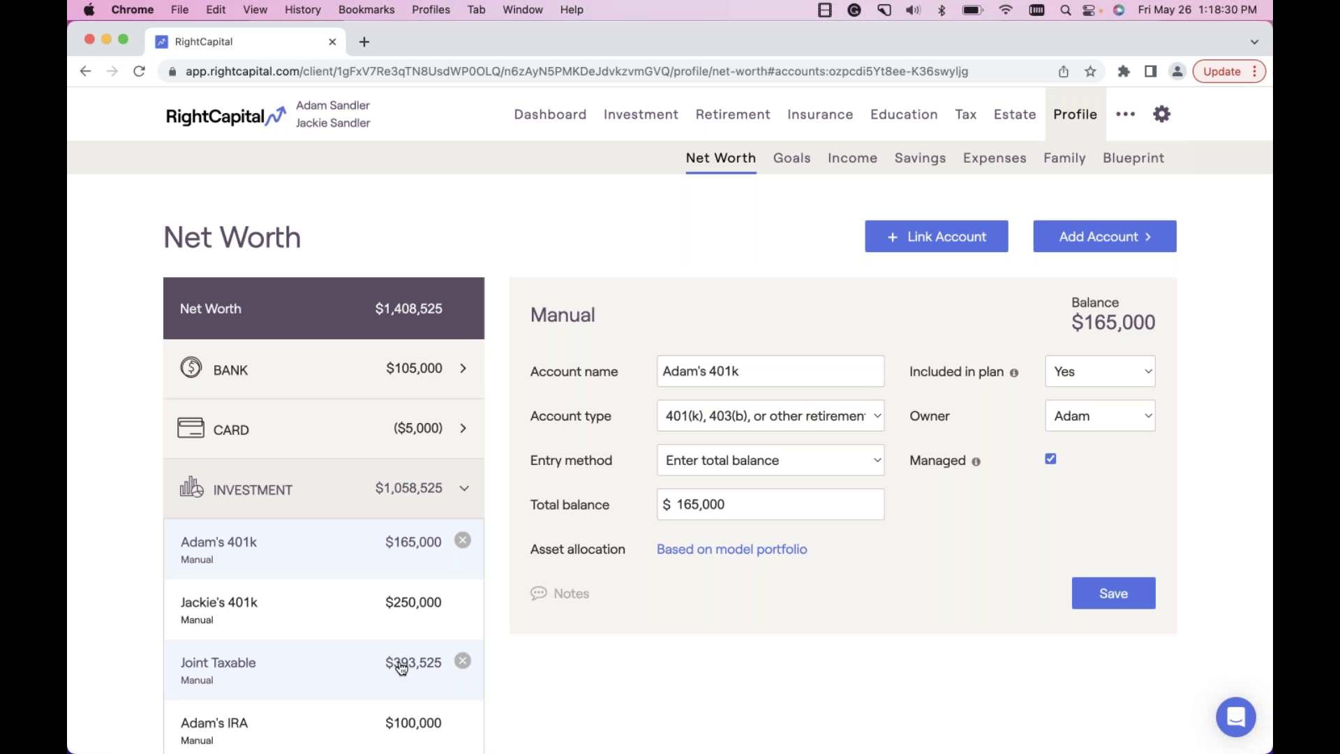
{"action": "scroll", "coordinate": [395, 717], "scroll_direction": "down", "scroll_amount": 3}
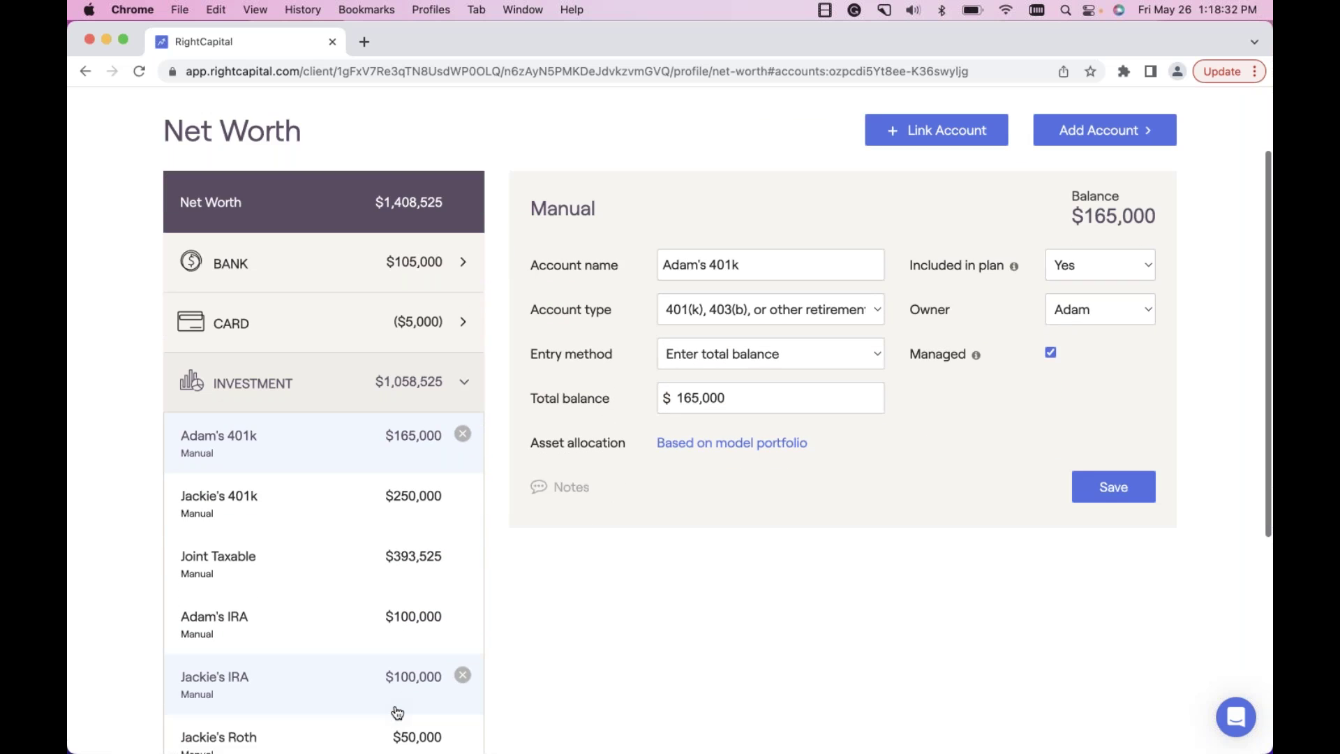
{"action": "scroll", "coordinate": [395, 708], "scroll_direction": "down", "scroll_amount": 1}
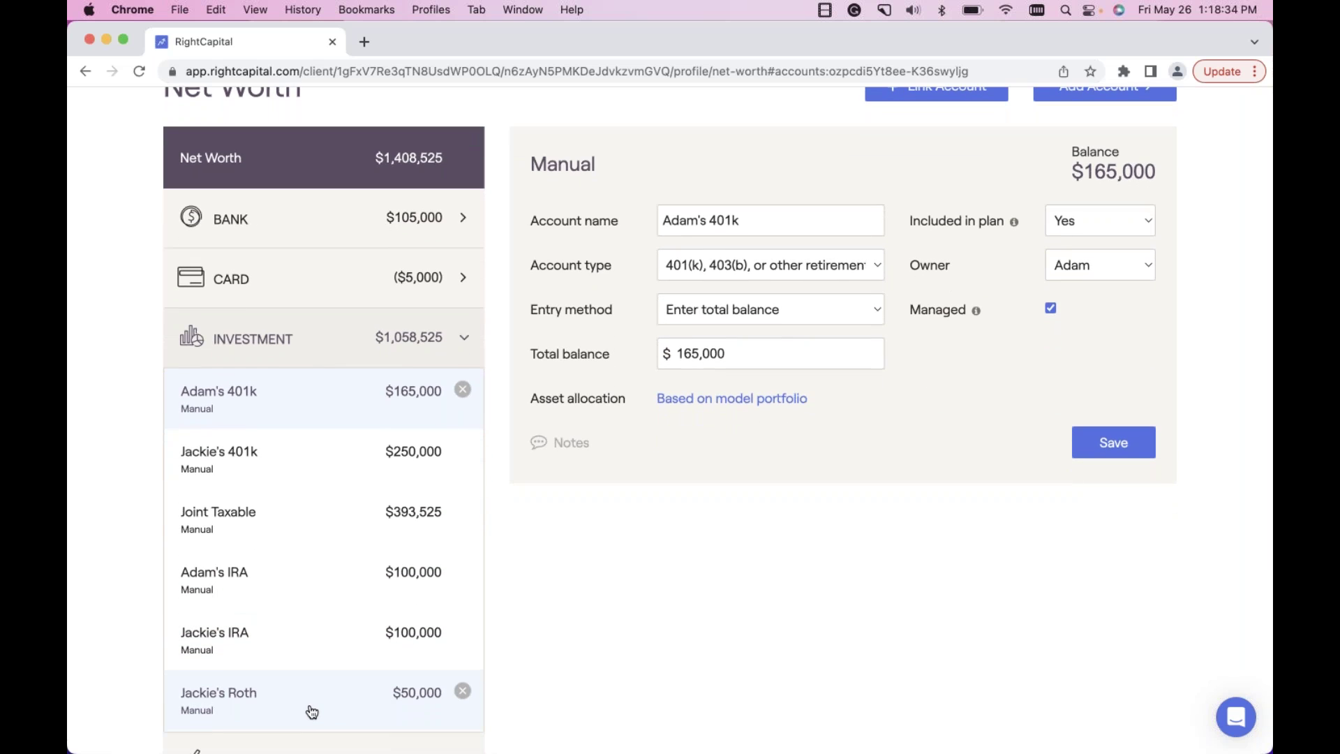
{"action": "left_click", "coordinate": [312, 712]}
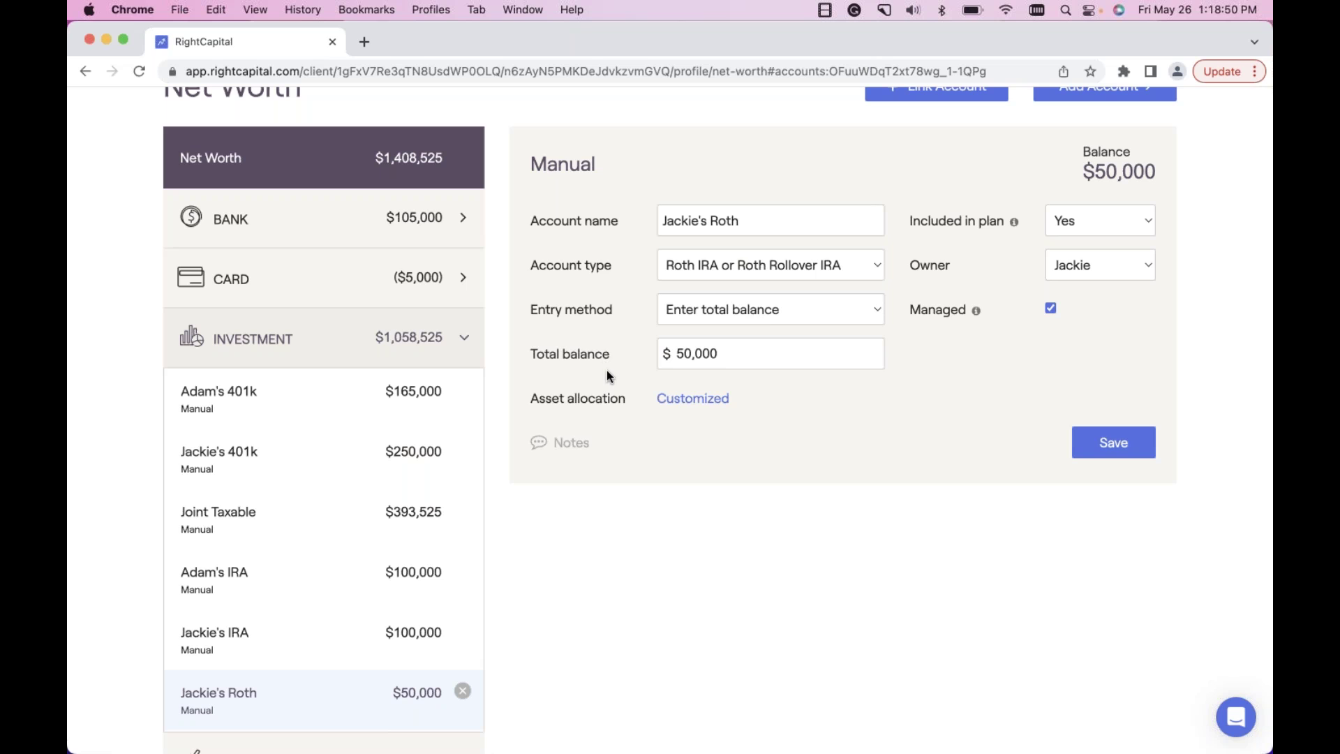
In the Roth account's customized asset allocation, set Other to 0%, Large Growth to 50% and International Equities to 10%.
{"action": "left_click", "coordinate": [680, 405]}
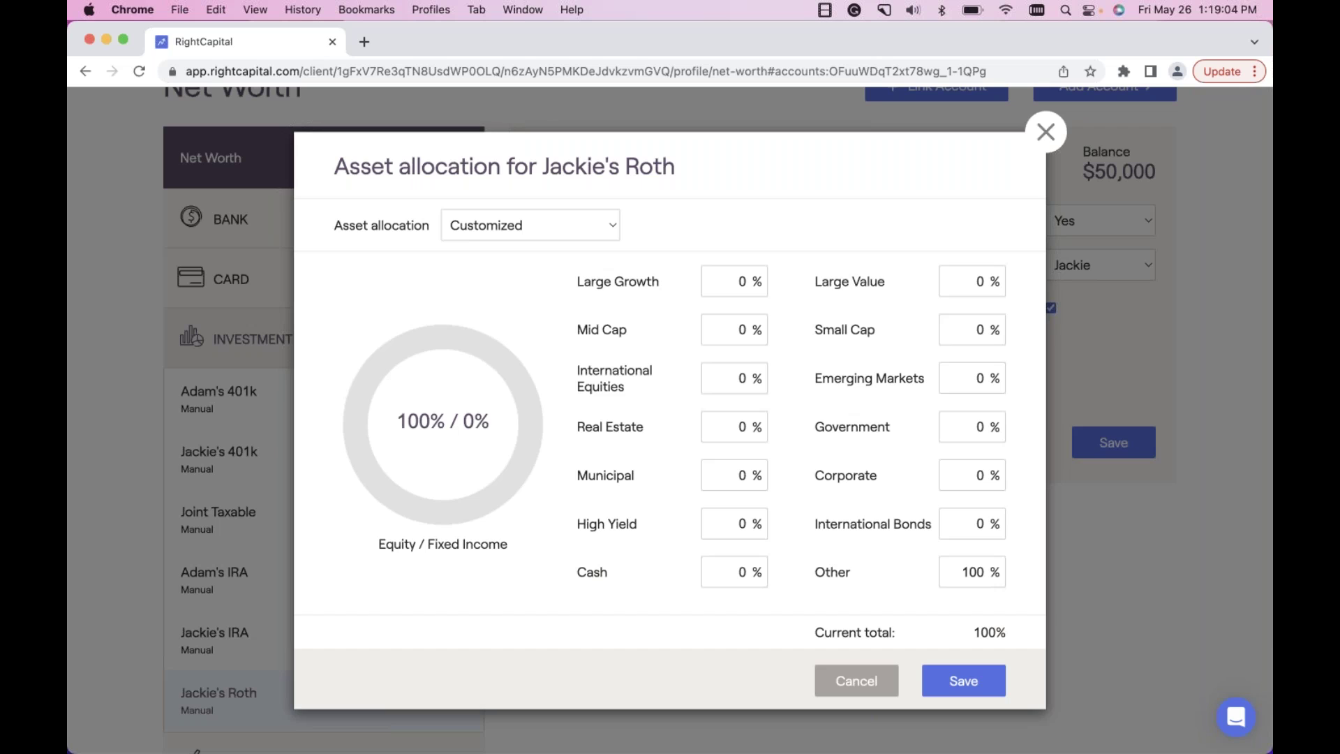
{"action": "left_click_drag", "start_coordinate": [959, 573], "coordinate": [983, 572]}
{"action": "type", "text": "0"}
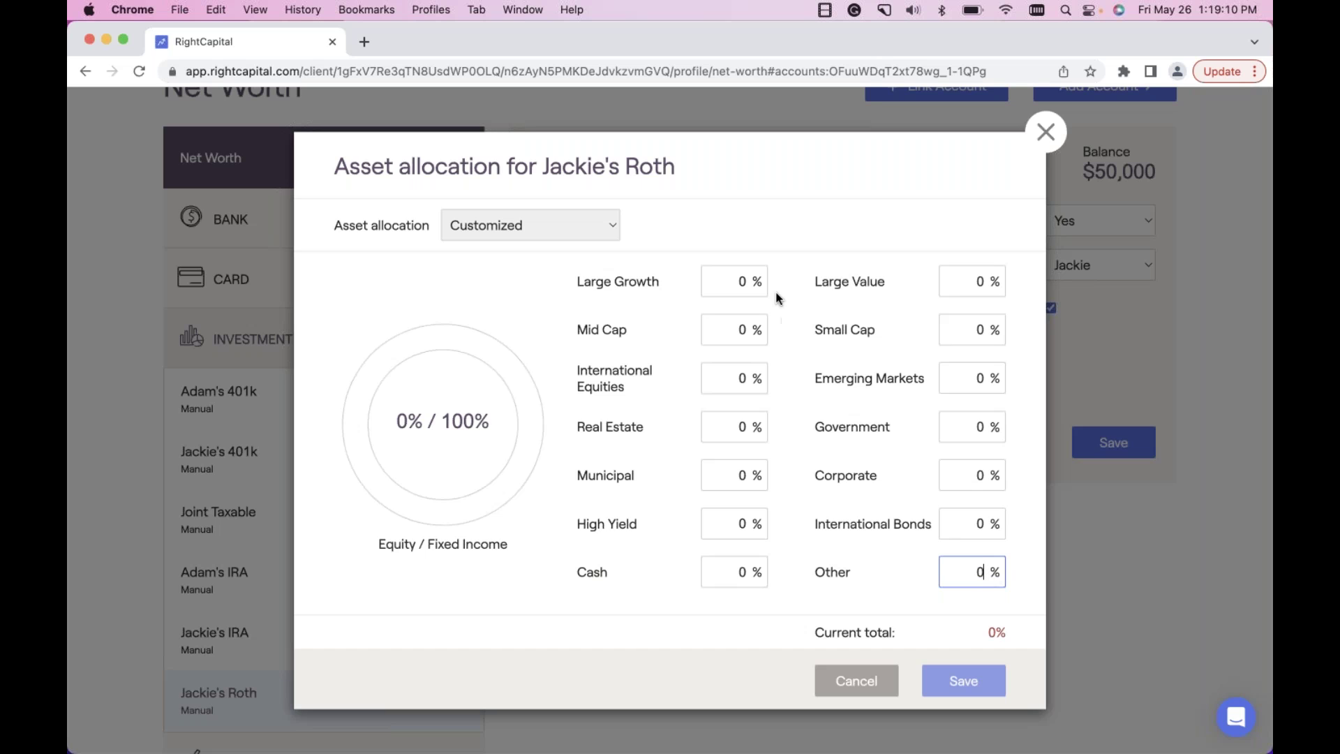
{"action": "left_click", "coordinate": [740, 279]}
{"action": "type", "text": "5"}
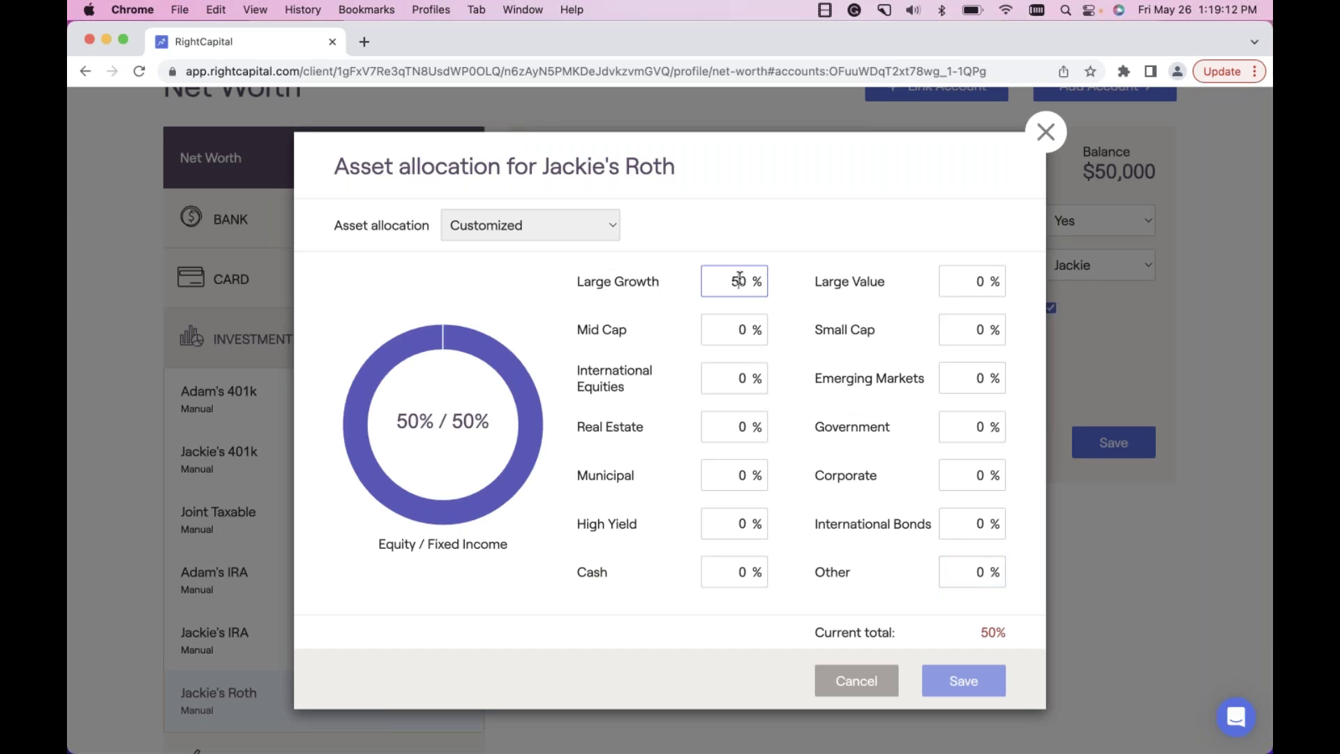
{"action": "left_click", "coordinate": [743, 377]}
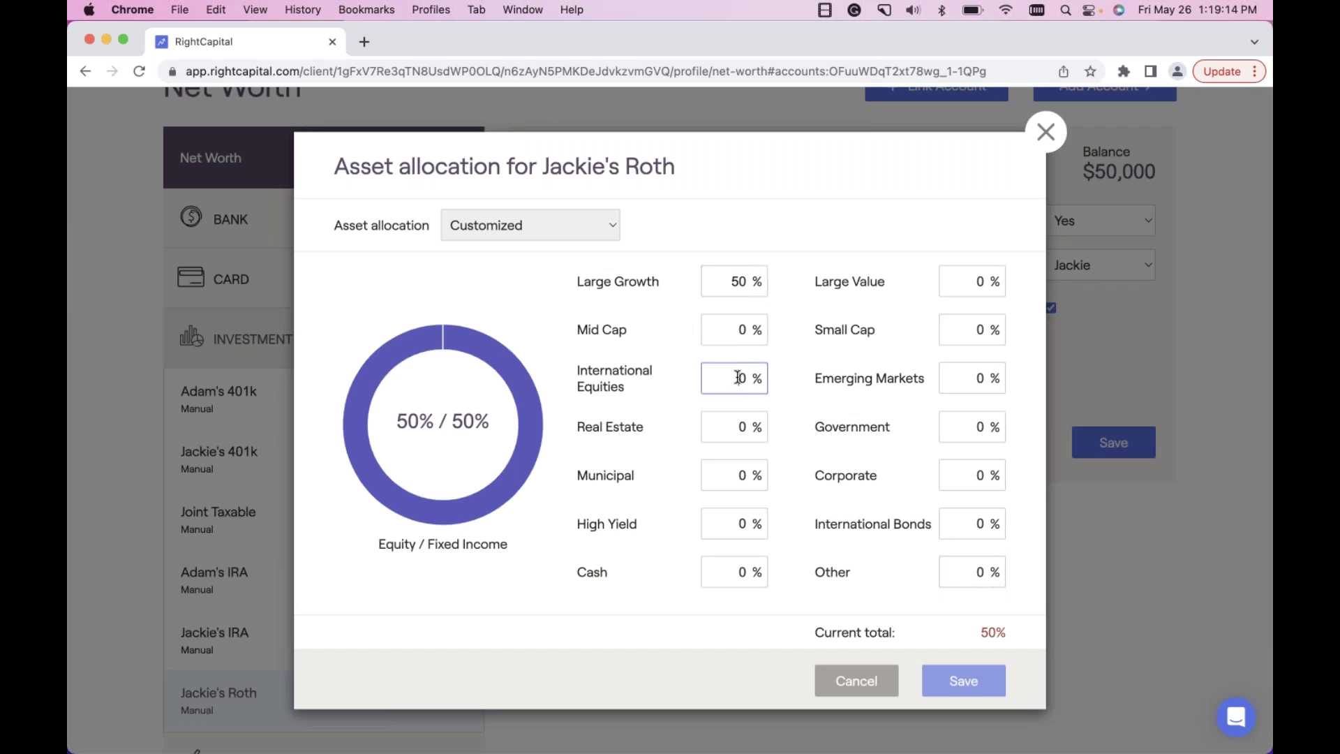
{"action": "type", "text": "1"}
Set the Roth account's Government share to 30% and High Yield share to 10%, and save the allocation.
{"action": "left_click", "coordinate": [976, 427]}
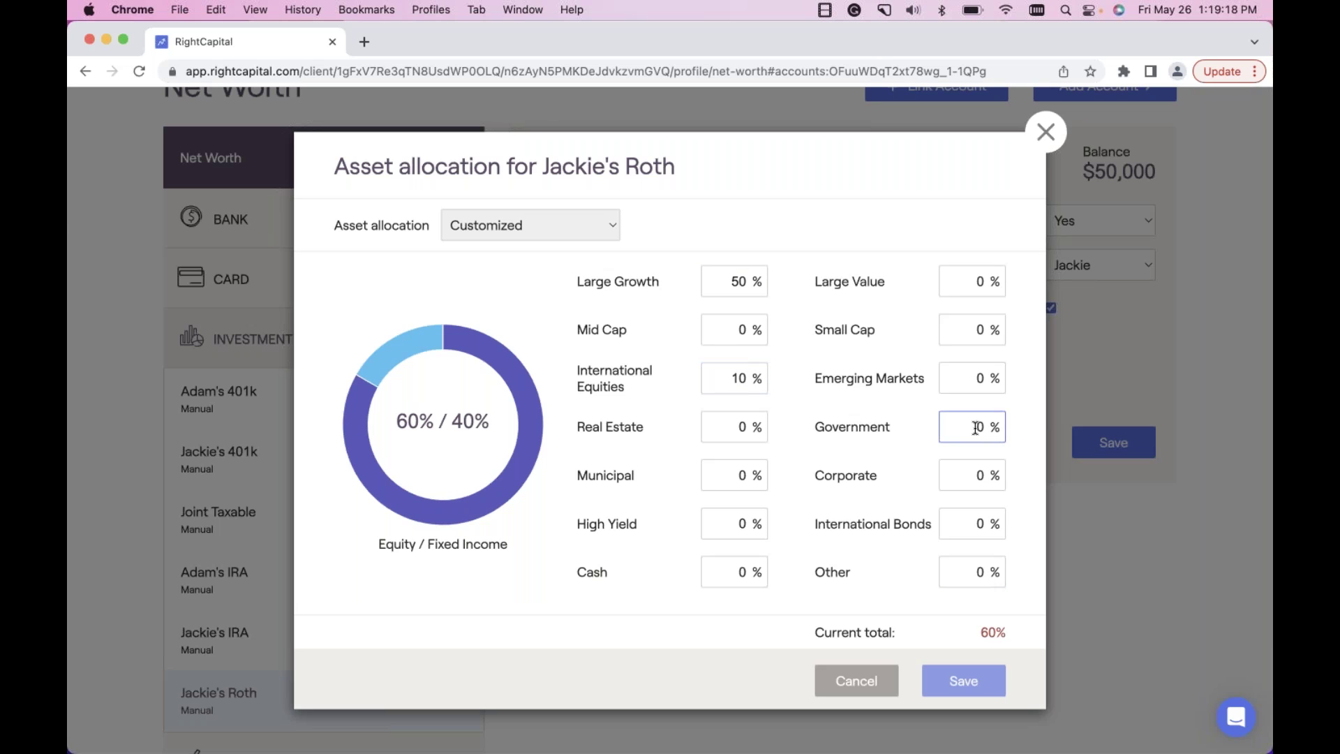
{"action": "type", "text": "3"}
{"action": "left_click", "coordinate": [740, 524]}
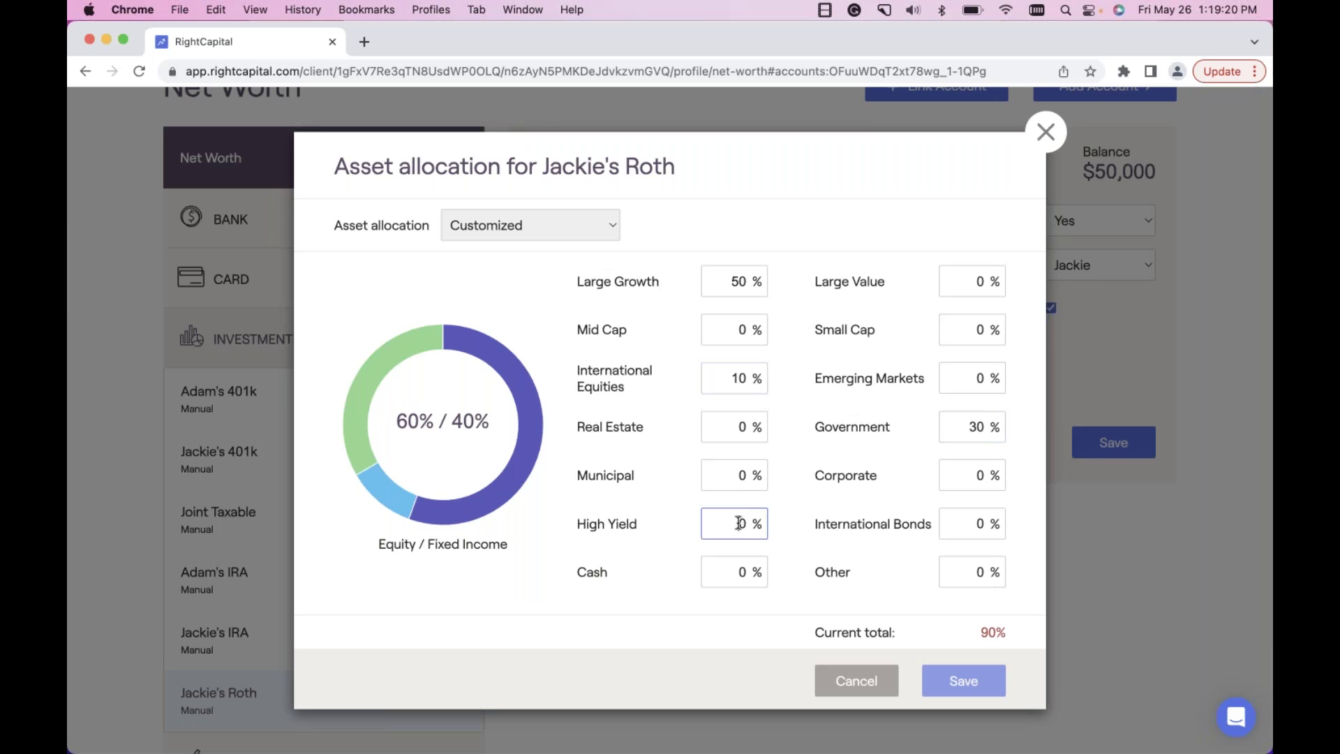
{"action": "type", "text": "1"}
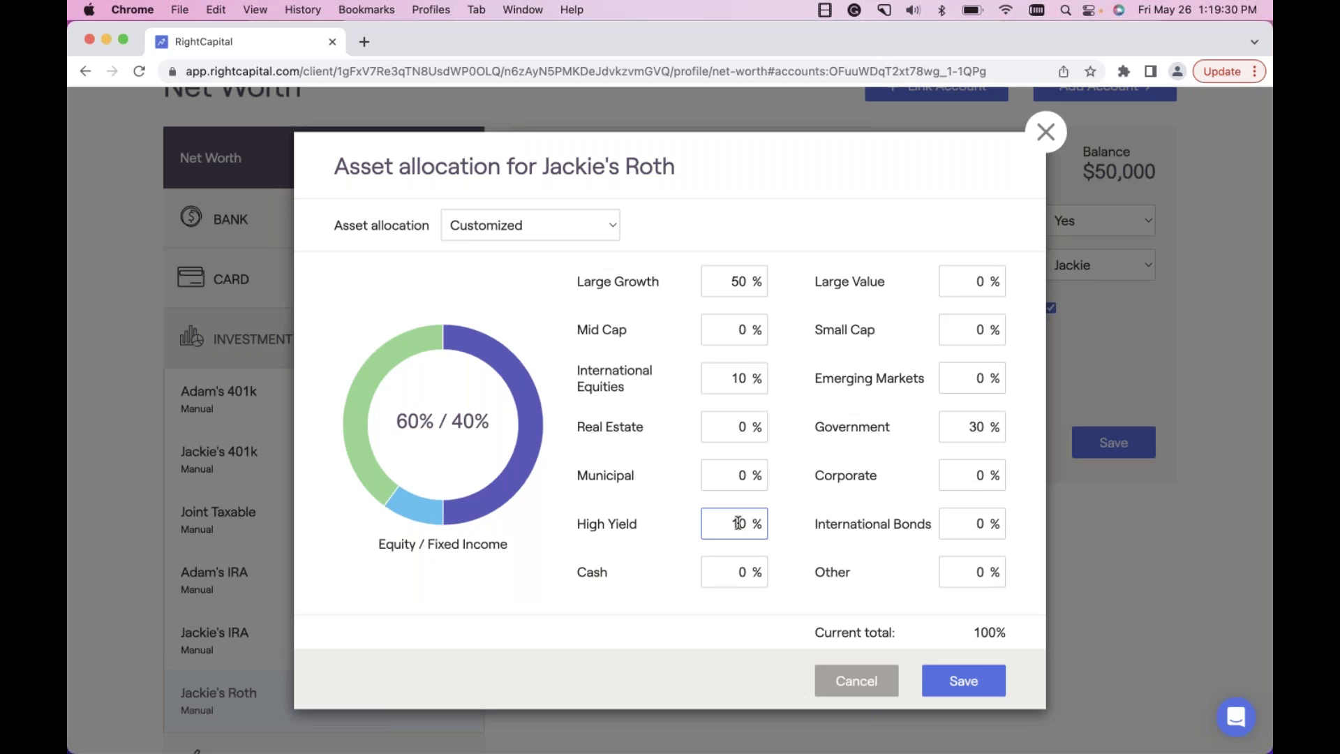
{"action": "left_click", "coordinate": [949, 671]}
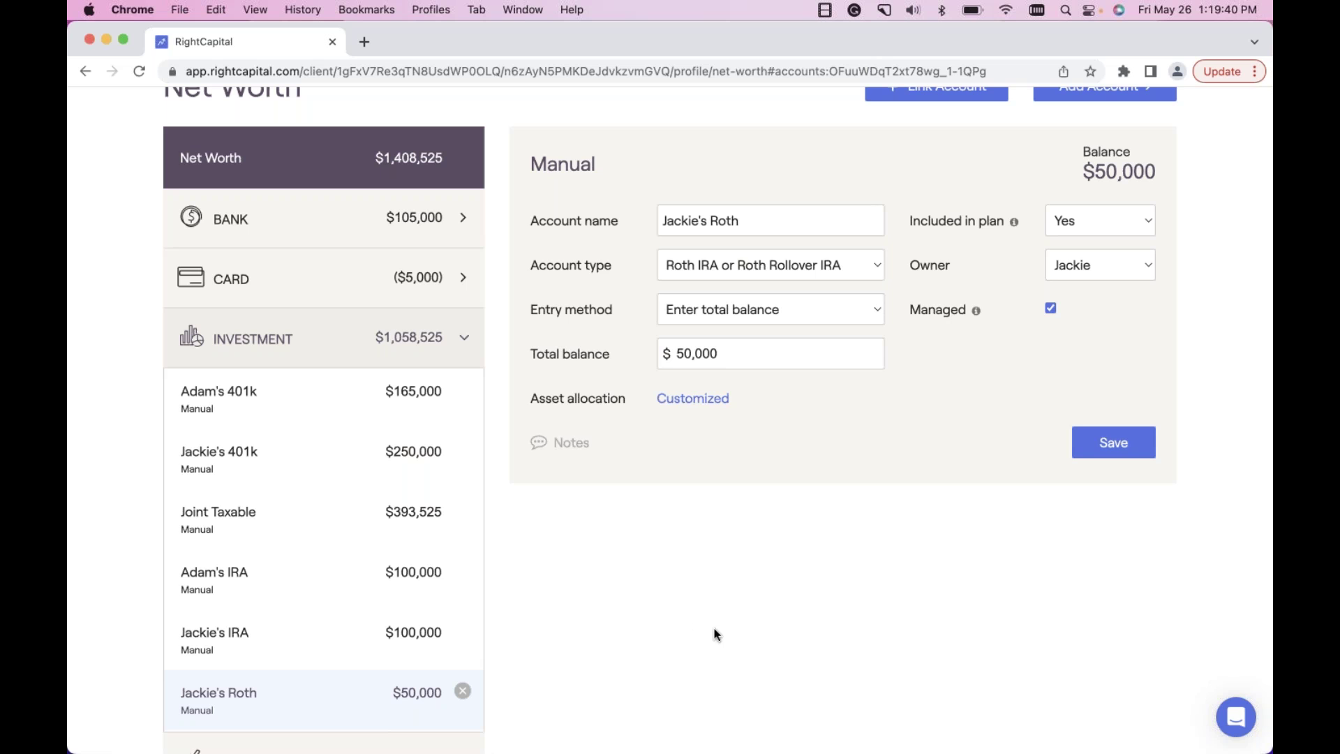
View the details of the first spouse's existing 401k account, including its asset allocation basis.
{"action": "left_click", "coordinate": [409, 412]}
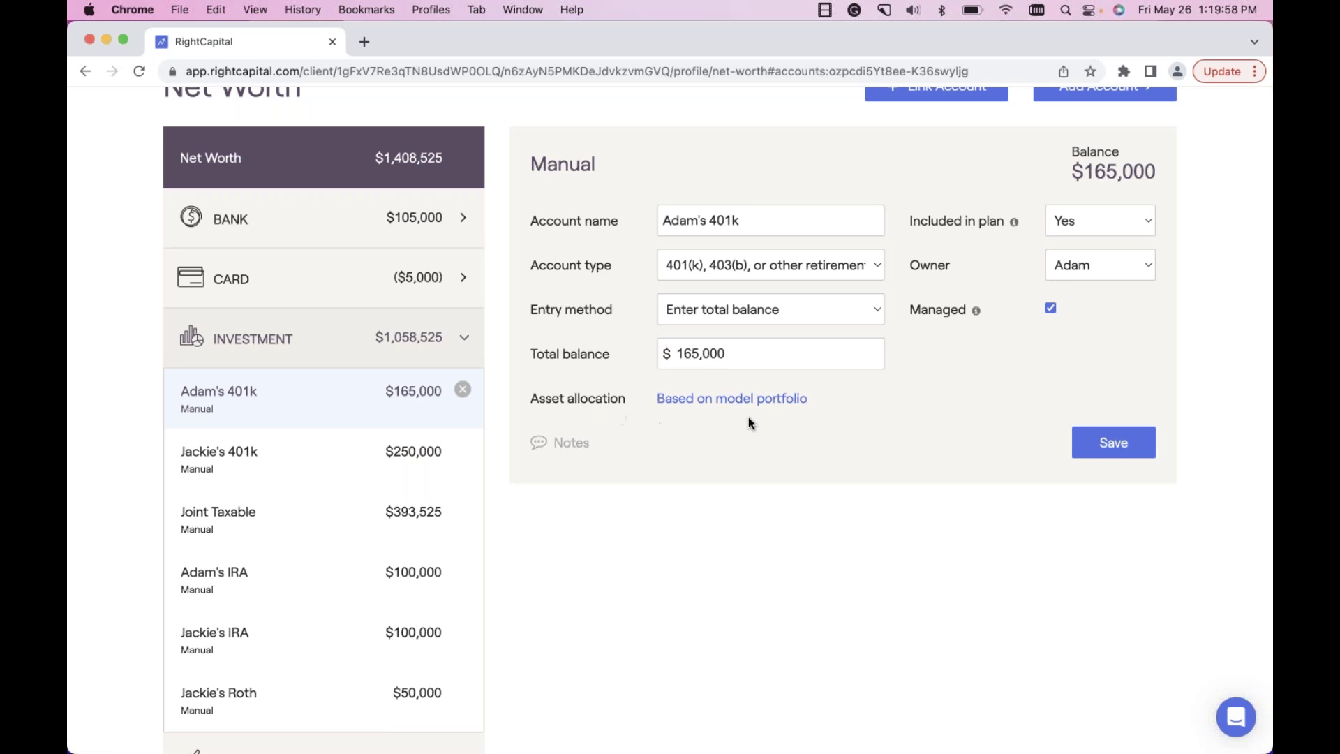
{"action": "scroll", "coordinate": [748, 419], "scroll_direction": "up", "scroll_amount": 1}
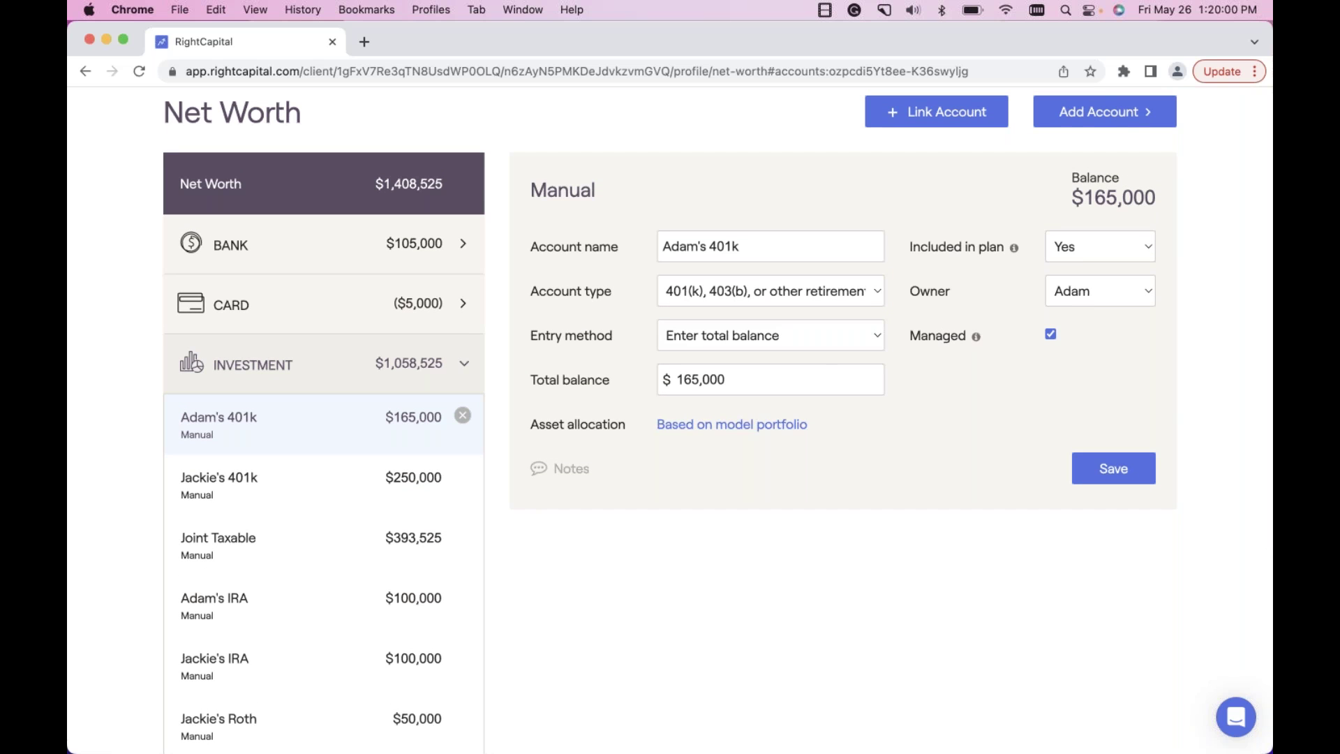
{"action": "scroll", "coordinate": [670, 418], "scroll_direction": "up", "scroll_amount": 2}
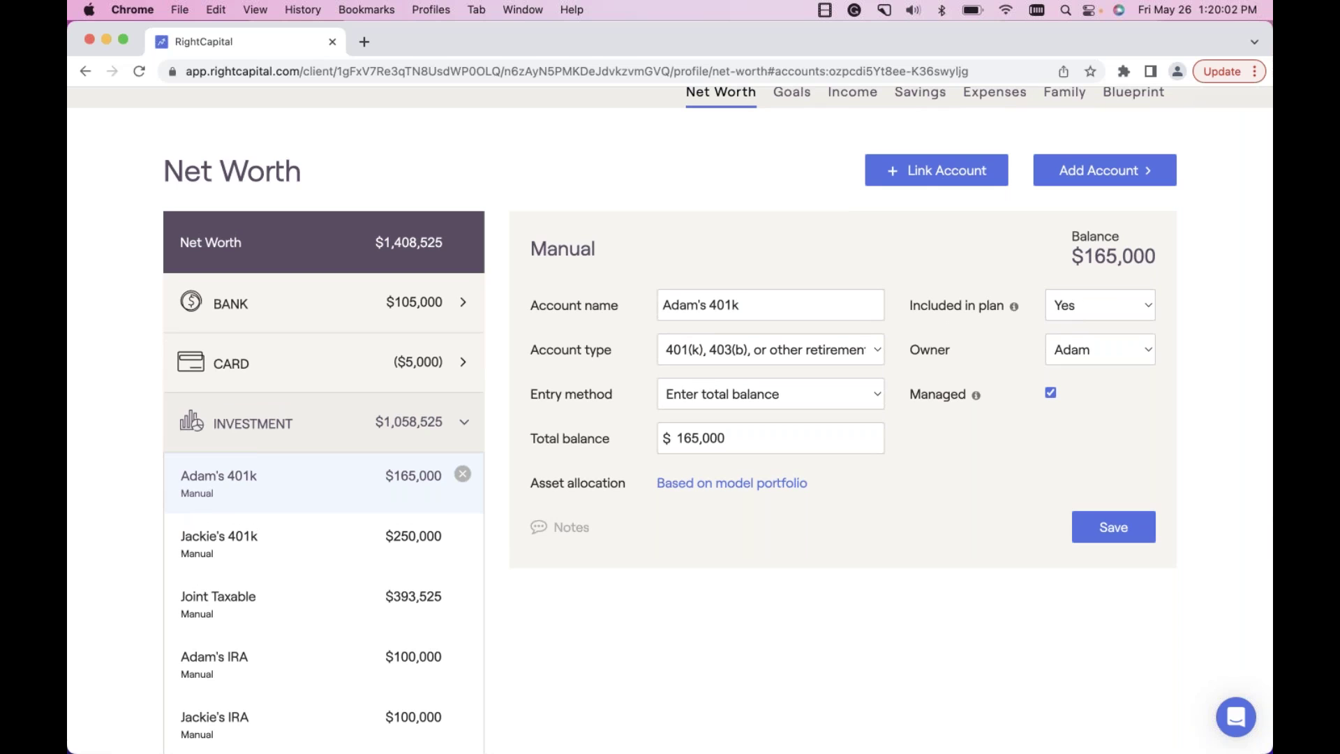
Add an investment account named as the first spouse's 401k, with the type 401(k), 403(b), or other retirement plan.
{"action": "left_click", "coordinate": [1112, 179]}
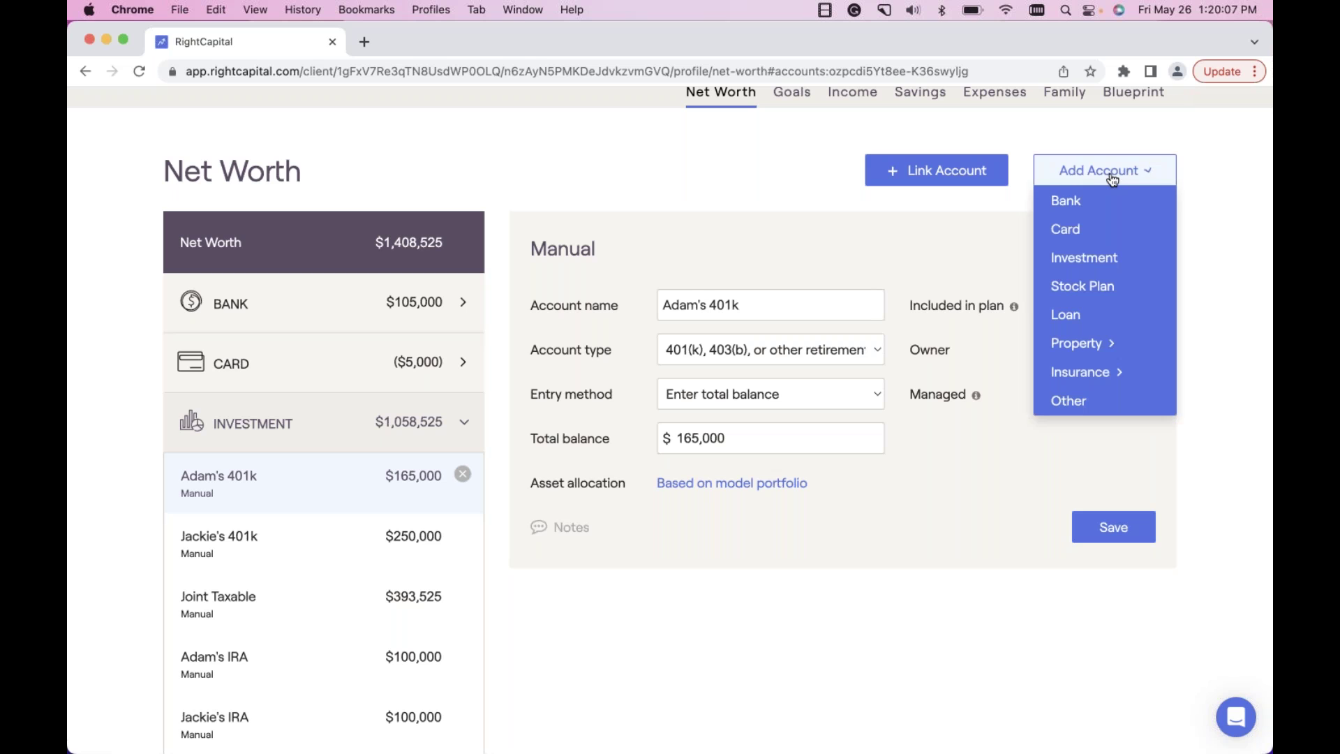
{"action": "left_click", "coordinate": [1087, 264]}
{"action": "left_click", "coordinate": [778, 310]}
{"action": "type", "text": "Adam's 401k"}
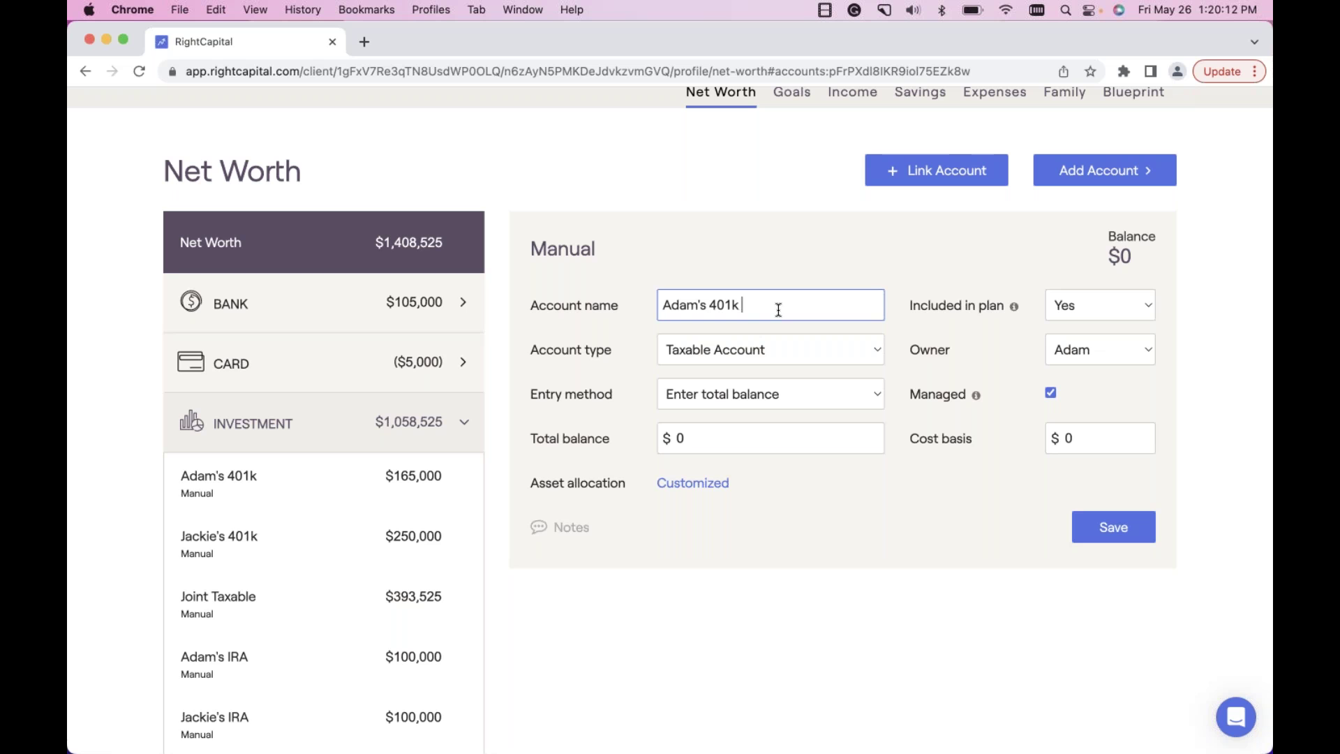
{"action": "left_click", "coordinate": [758, 349]}
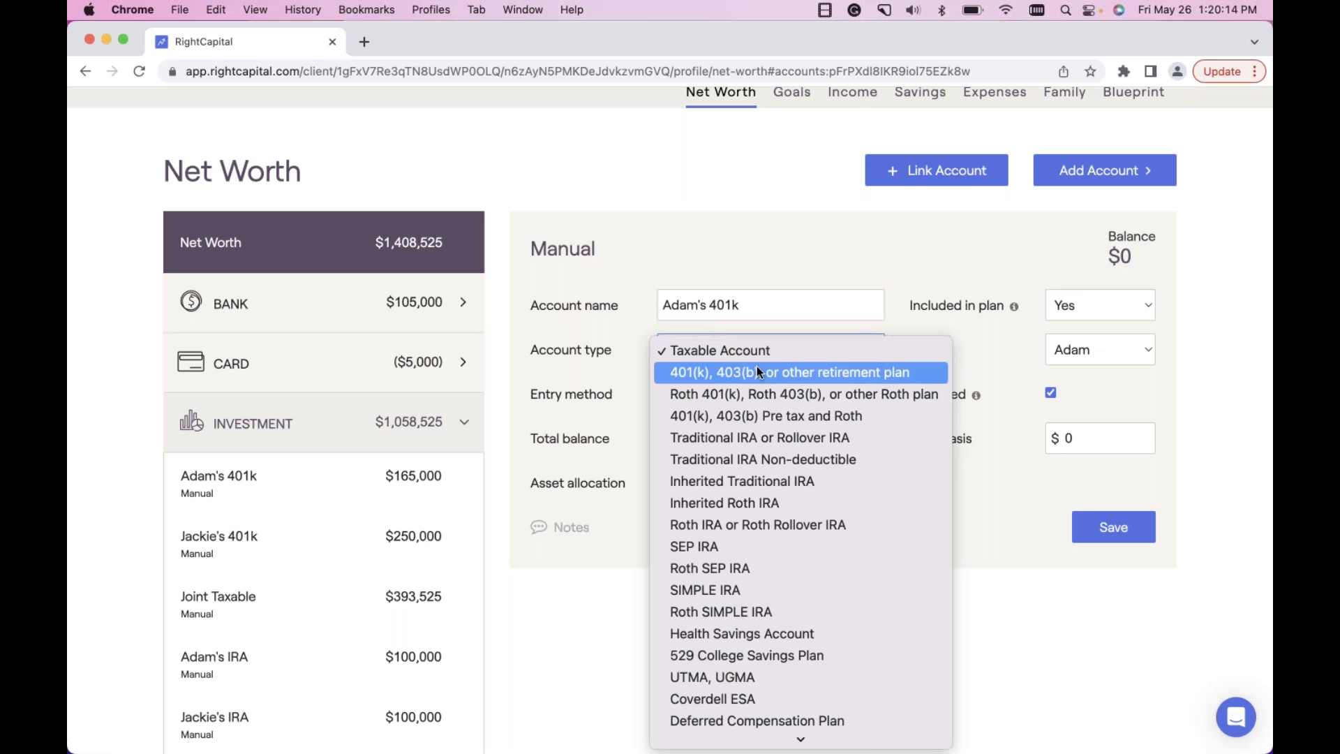
{"action": "left_click", "coordinate": [757, 372]}
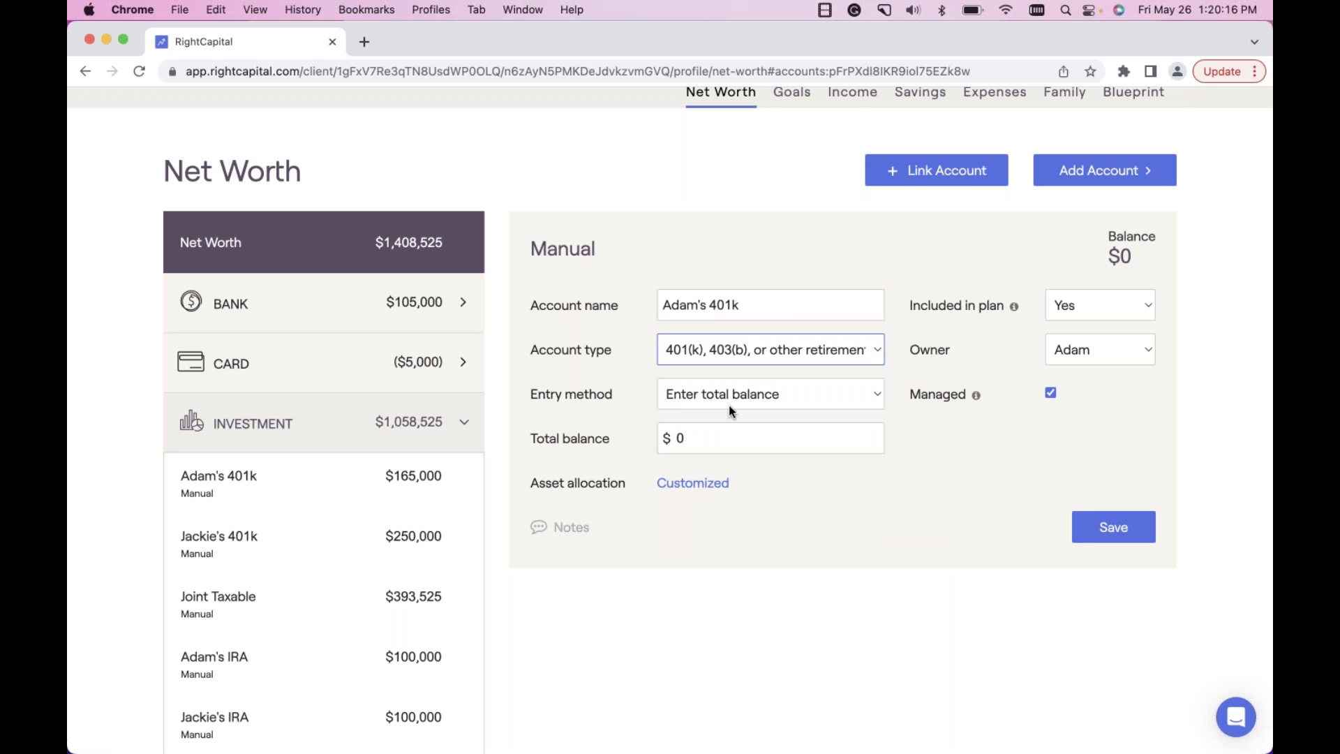
Set the total balance of the first spouse's new 401k account to $450,000.
{"action": "left_click", "coordinate": [703, 440]}
{"action": "key", "text": "BackSpace"}
{"action": "type", "text": "450,000"}
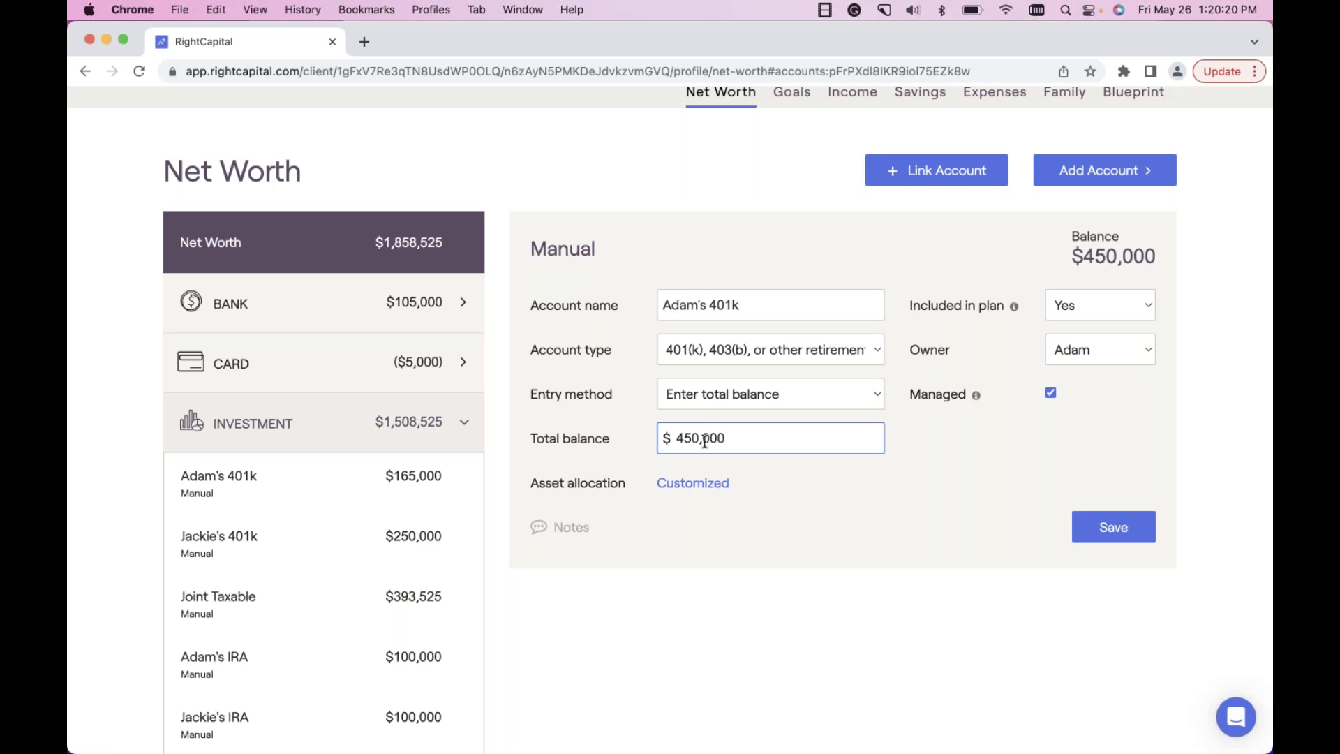
Base the new 401k's asset allocation on the Aggressive model portfolio and save the allocation.
{"action": "left_click", "coordinate": [688, 487]}
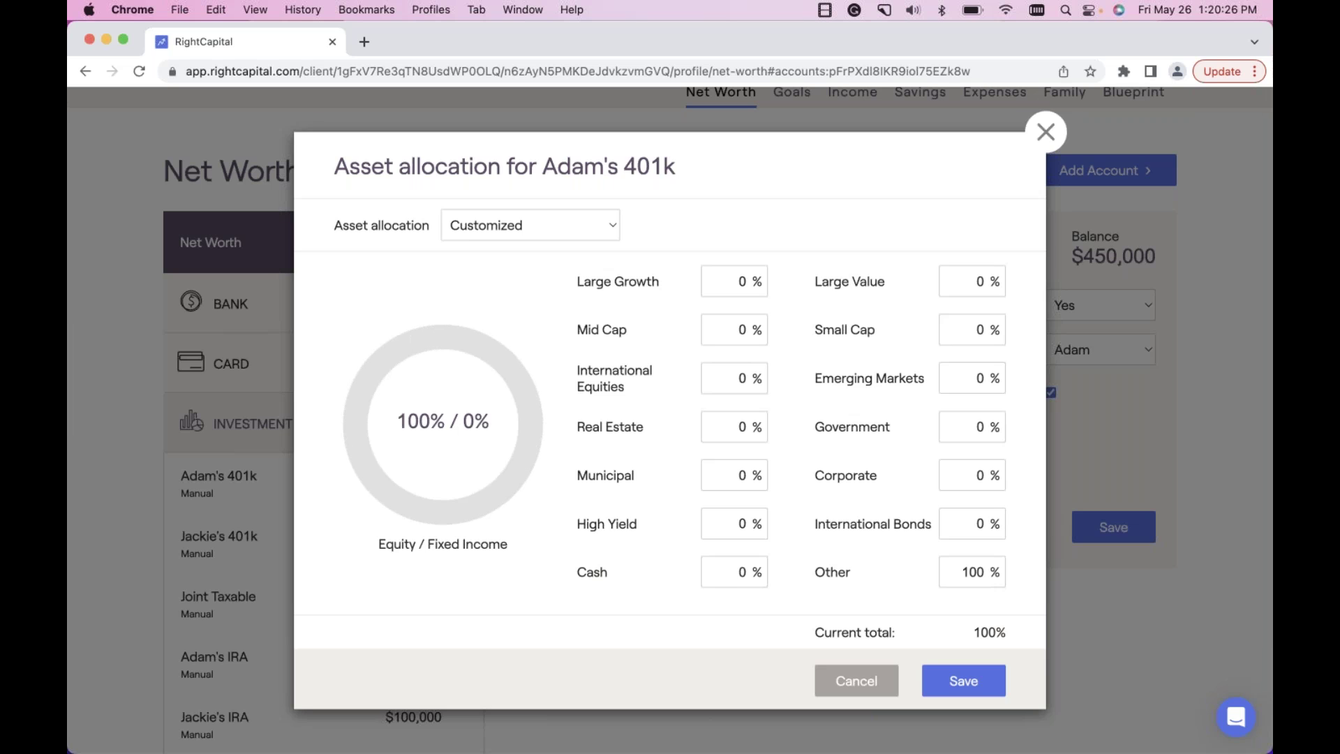
{"action": "left_click", "coordinate": [482, 224]}
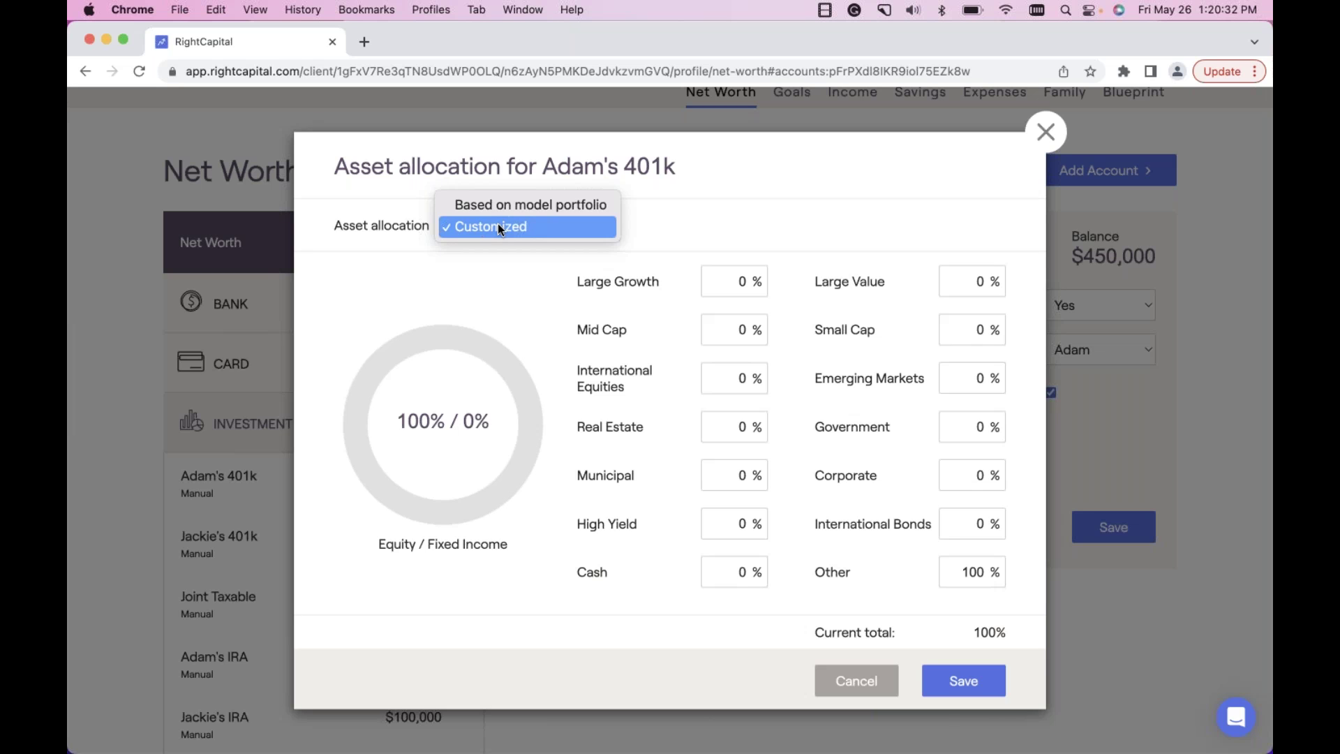
{"action": "left_click", "coordinate": [511, 203]}
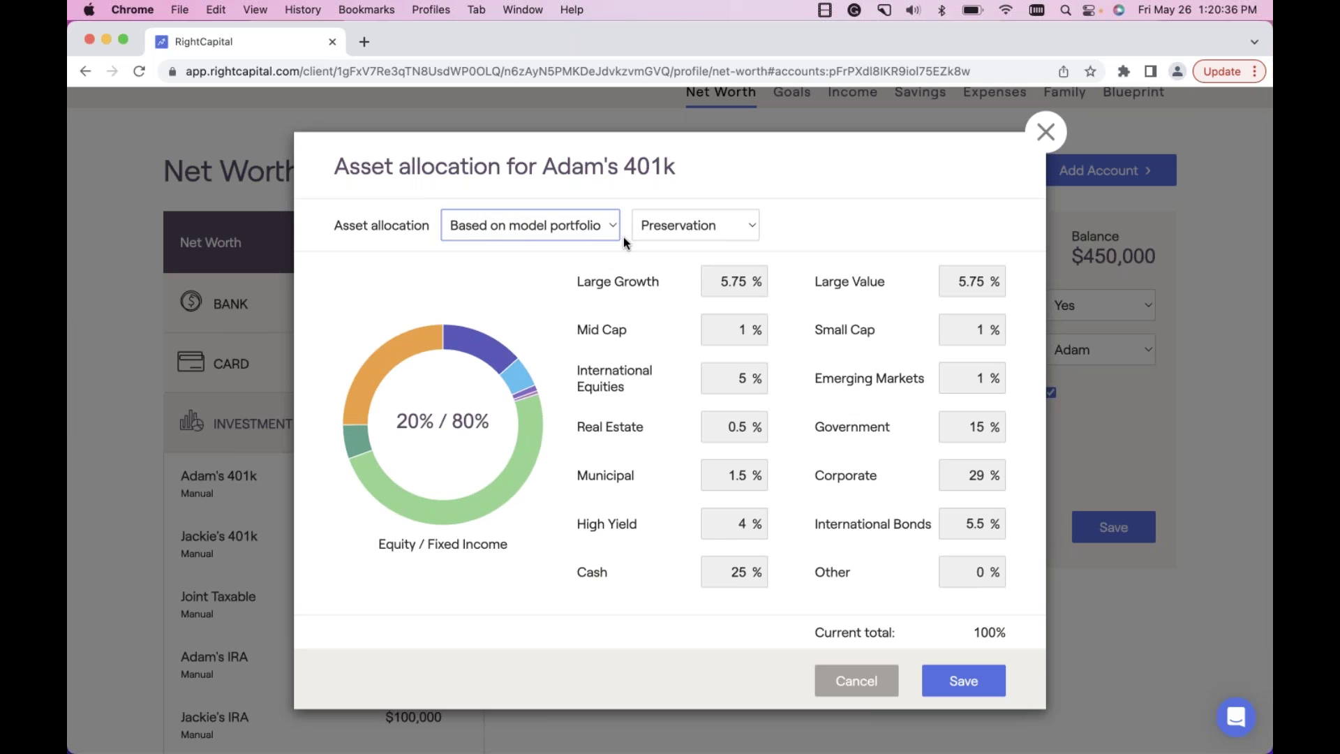
{"action": "left_click", "coordinate": [681, 225]}
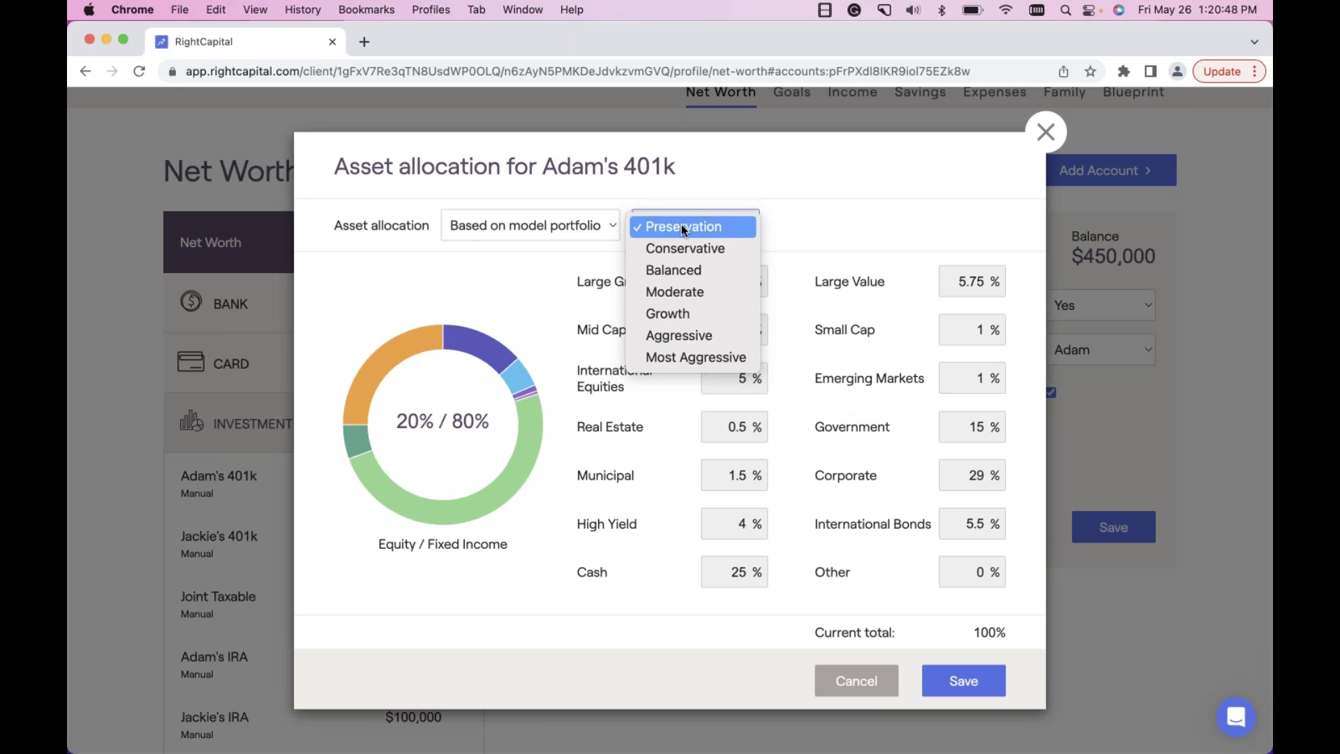
{"action": "left_click", "coordinate": [679, 333]}
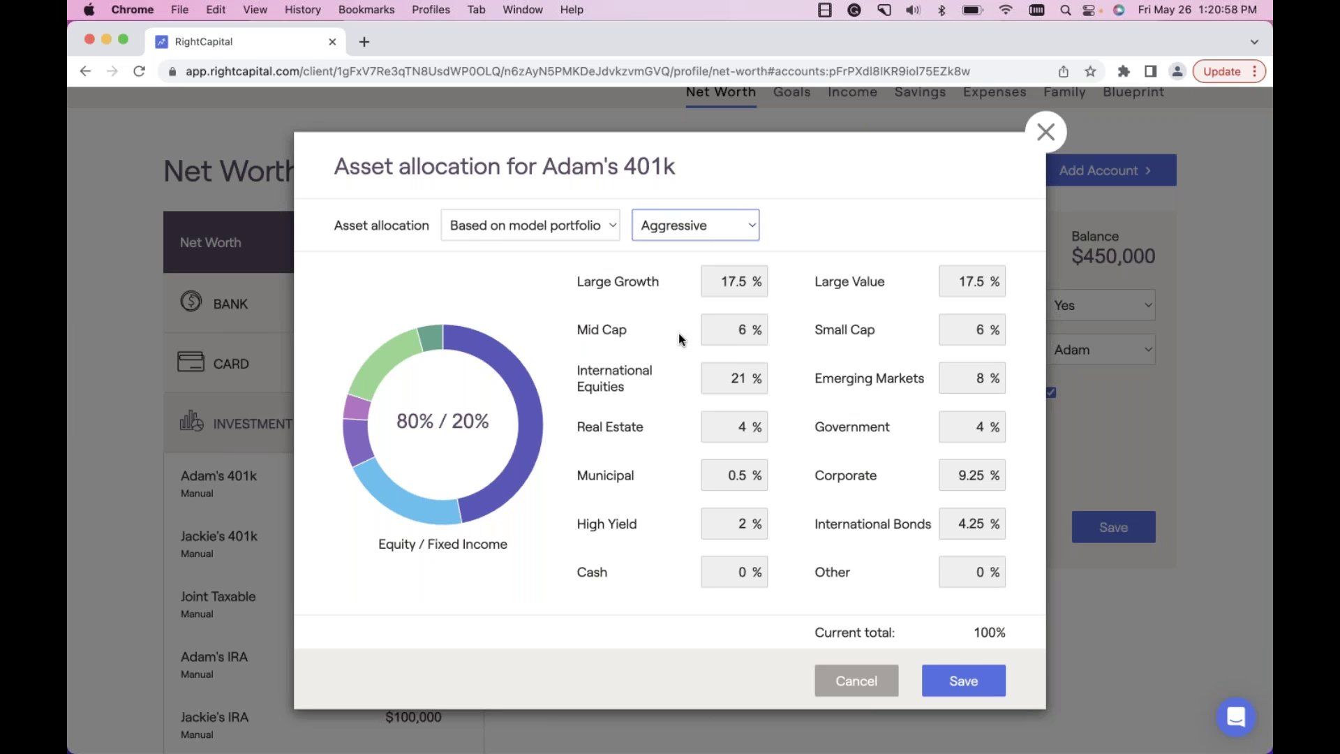
{"action": "left_click", "coordinate": [963, 682]}
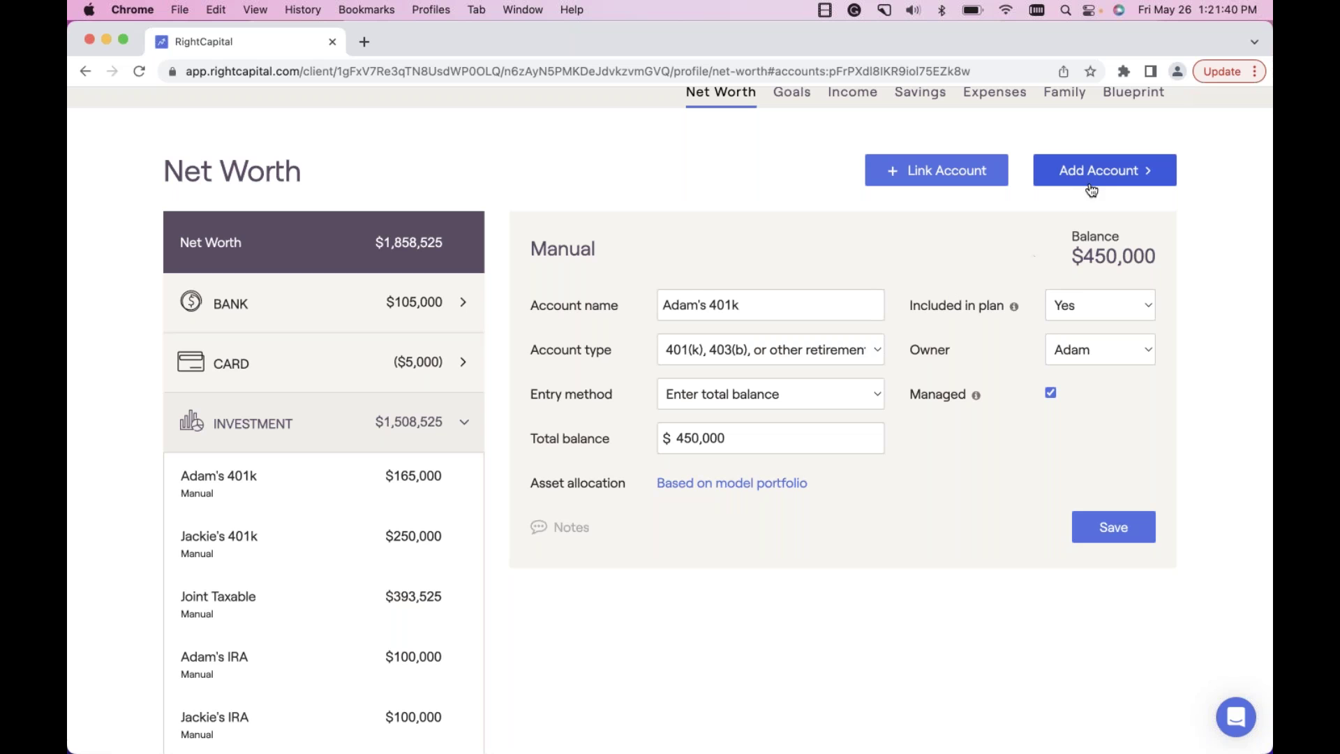
Add an investment account named Joint Taxable with Joint as the owner and holdings / asset class as the entry method.
{"action": "left_click", "coordinate": [1117, 182]}
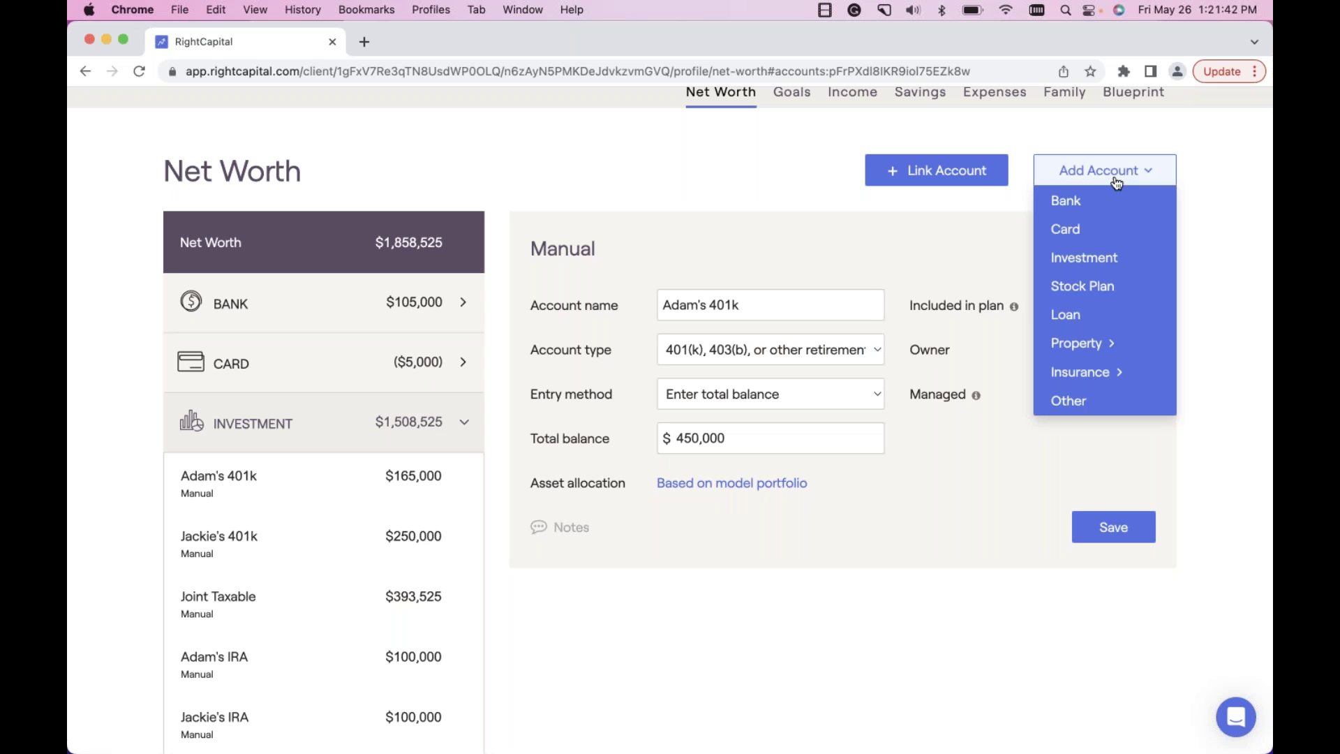
{"action": "left_click", "coordinate": [1093, 262]}
{"action": "left_click", "coordinate": [757, 314]}
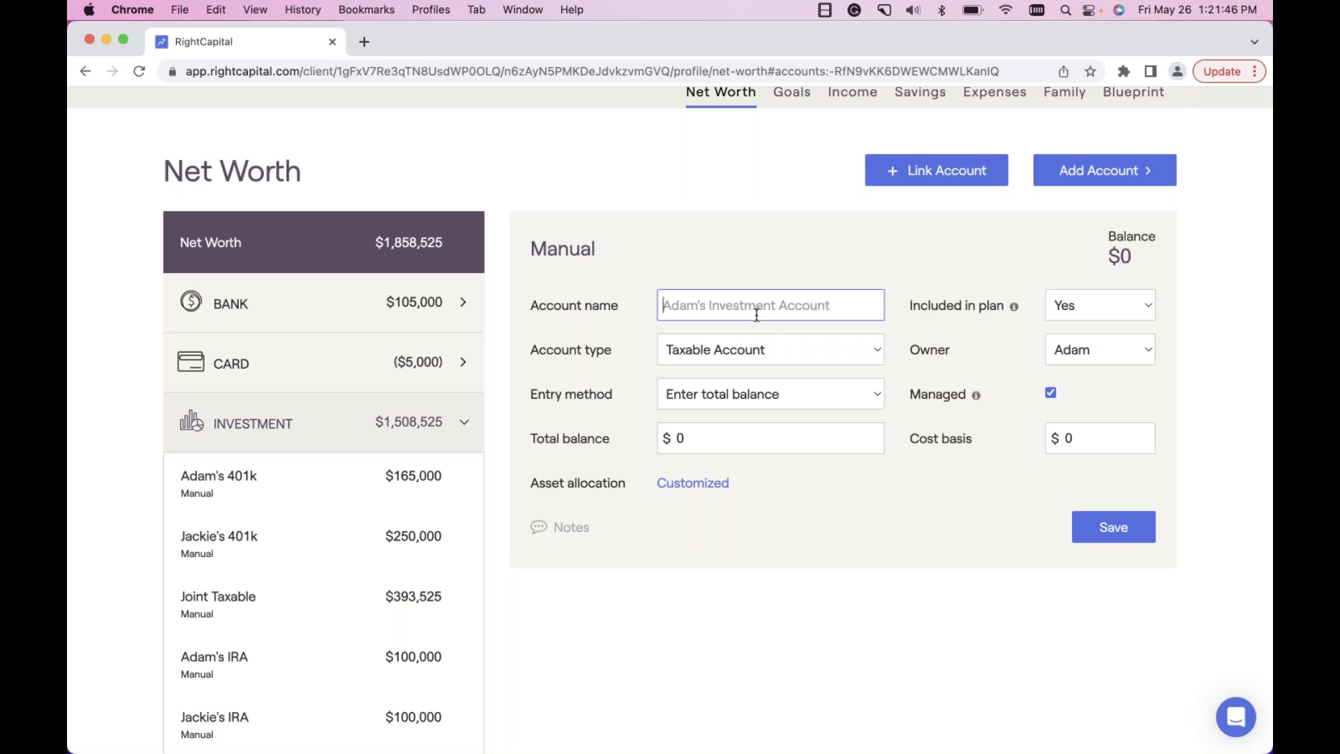
{"action": "type", "text": "Joint Taxable"}
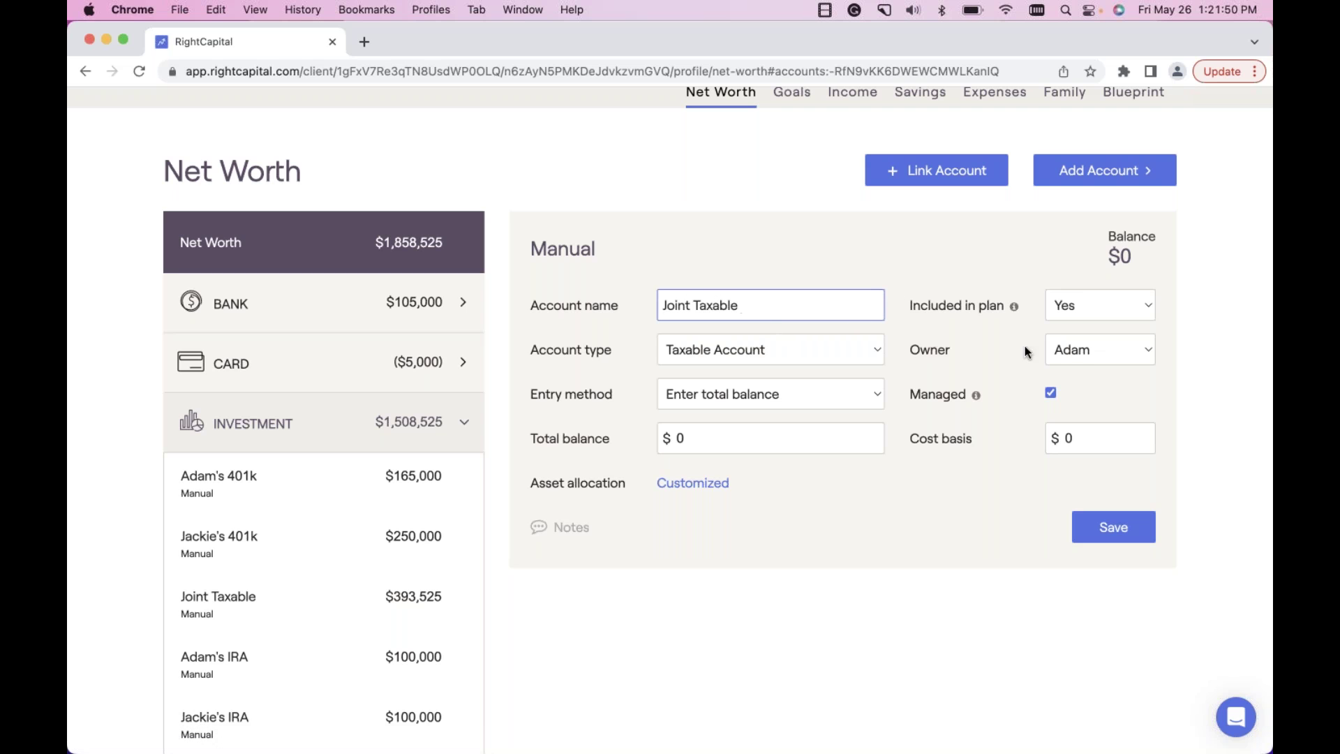
{"action": "left_click", "coordinate": [1075, 354]}
{"action": "left_click", "coordinate": [1075, 394]}
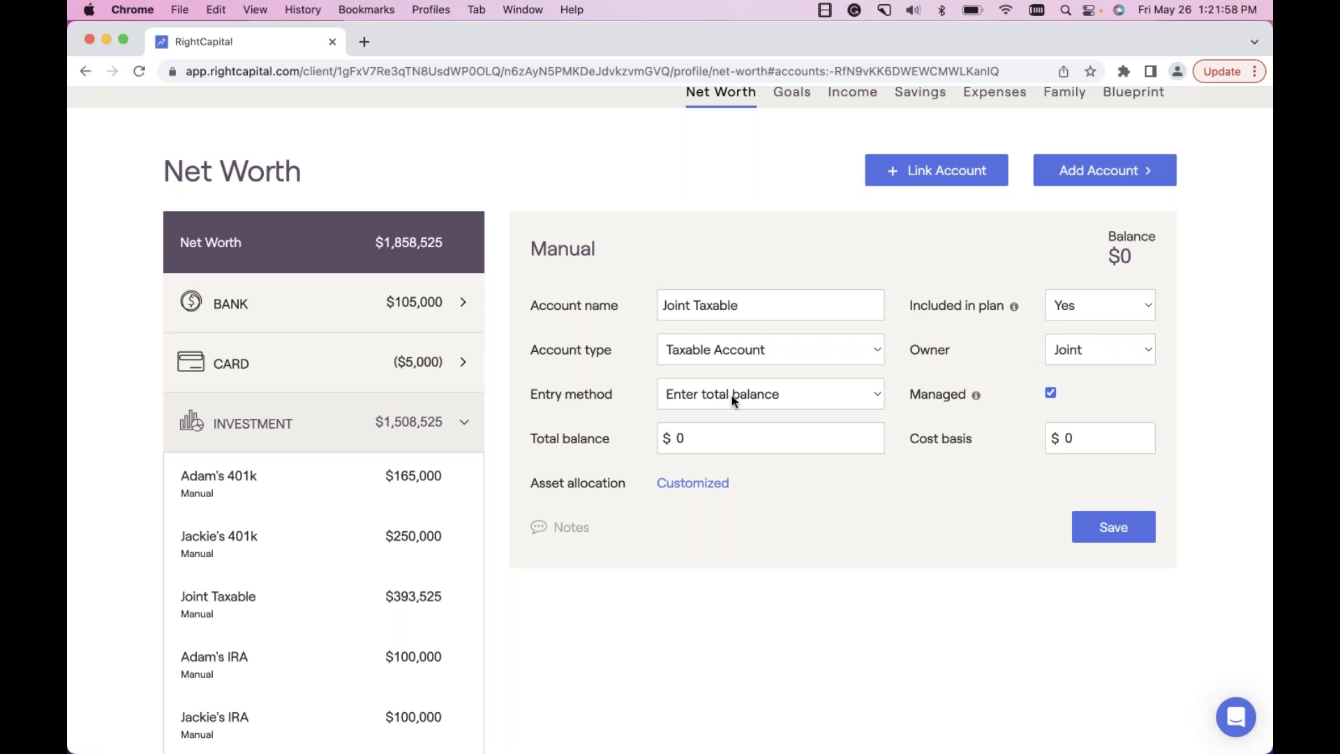
{"action": "left_click", "coordinate": [771, 397]}
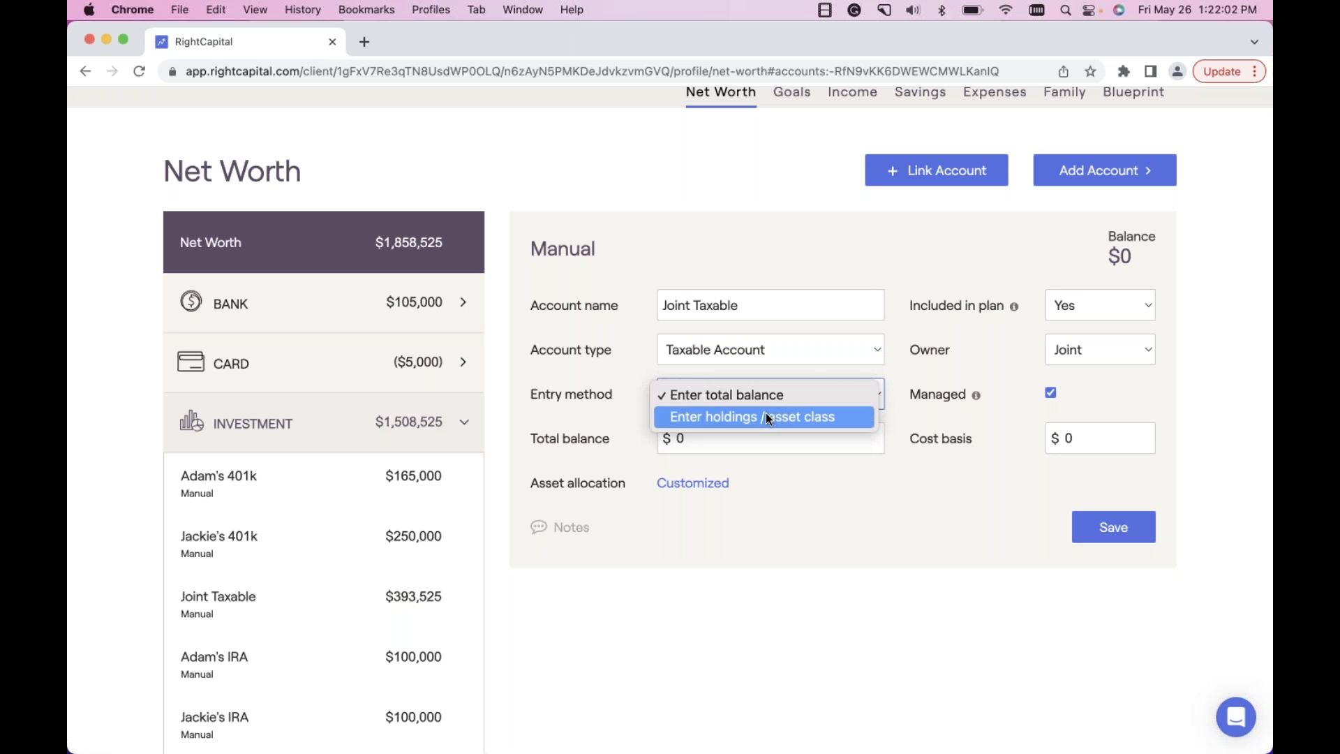
{"action": "left_click", "coordinate": [766, 417]}
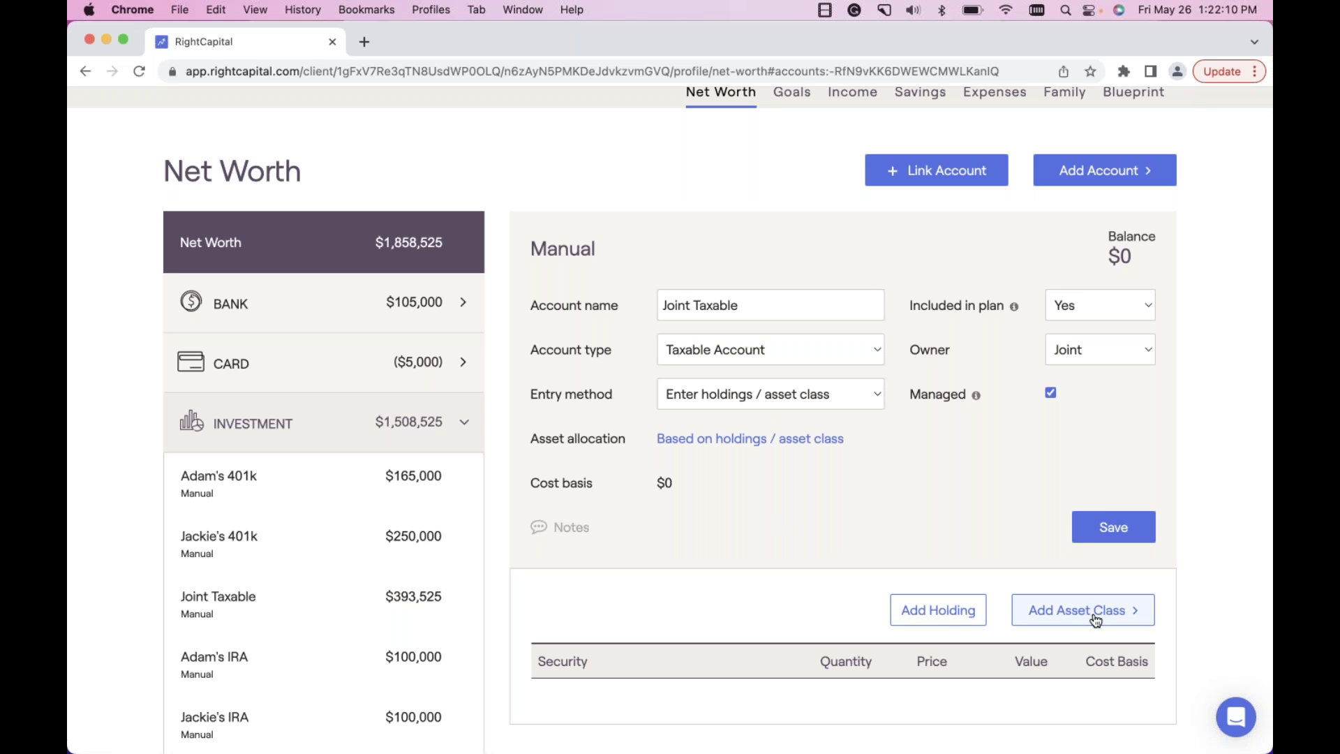
Add and save a GM (General Motors Co) holding in the Joint Taxable account with quantity 5000 and cost basis $1,000.
{"action": "left_click", "coordinate": [938, 611]}
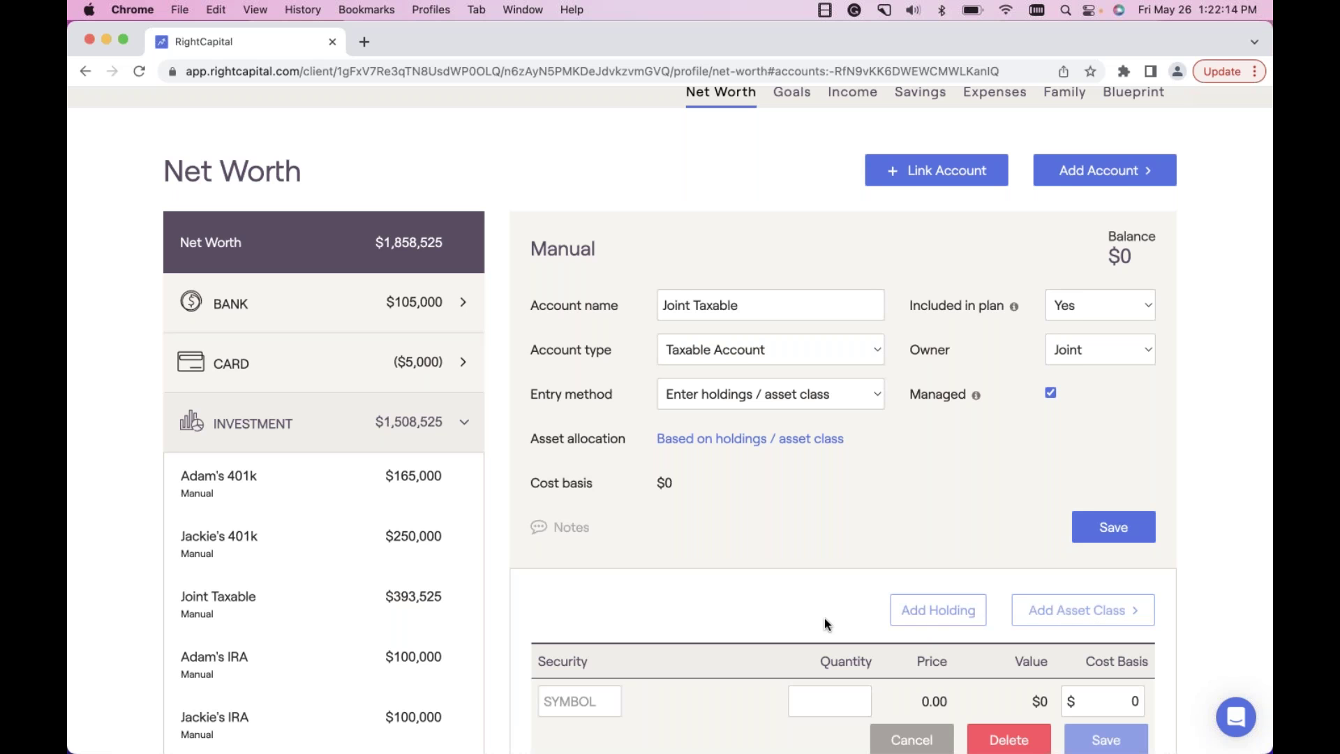
{"action": "scroll", "coordinate": [825, 623], "scroll_direction": "down", "scroll_amount": 2}
{"action": "scroll", "coordinate": [825, 623], "scroll_direction": "down", "scroll_amount": 2}
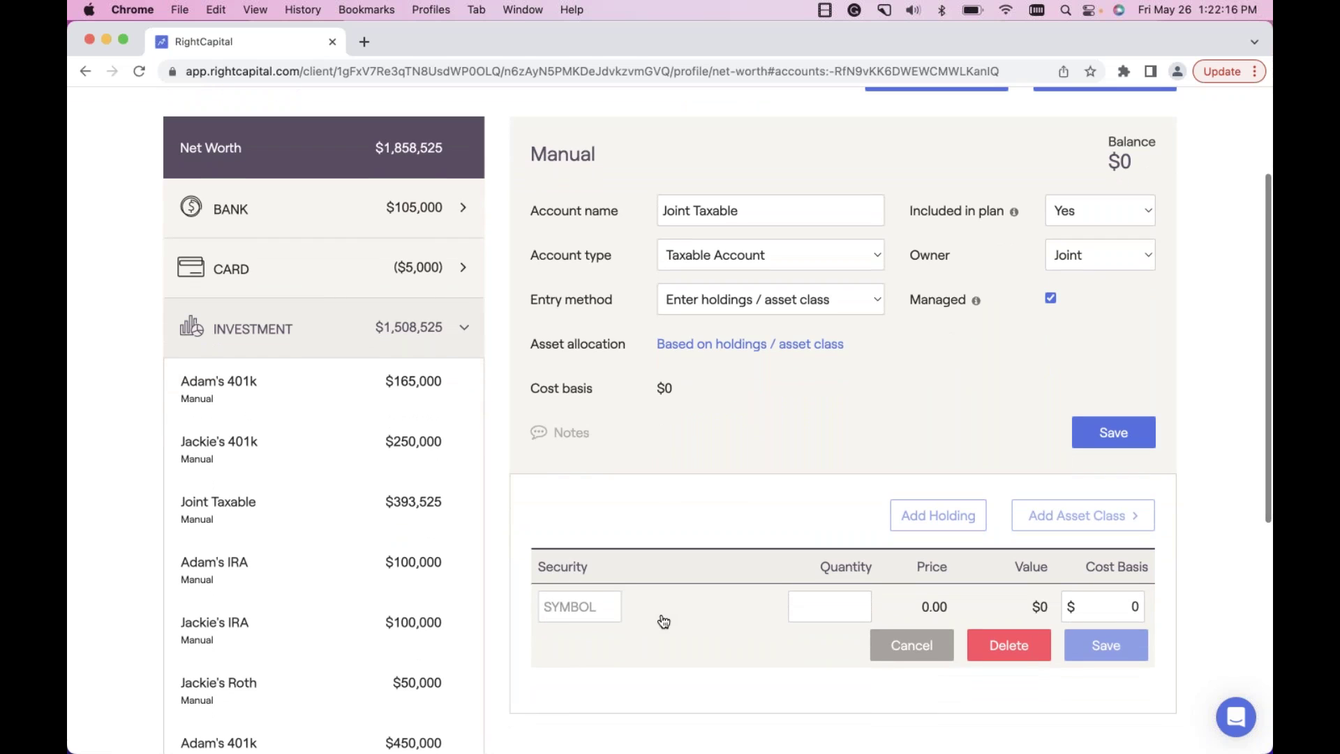
{"action": "left_click", "coordinate": [591, 608]}
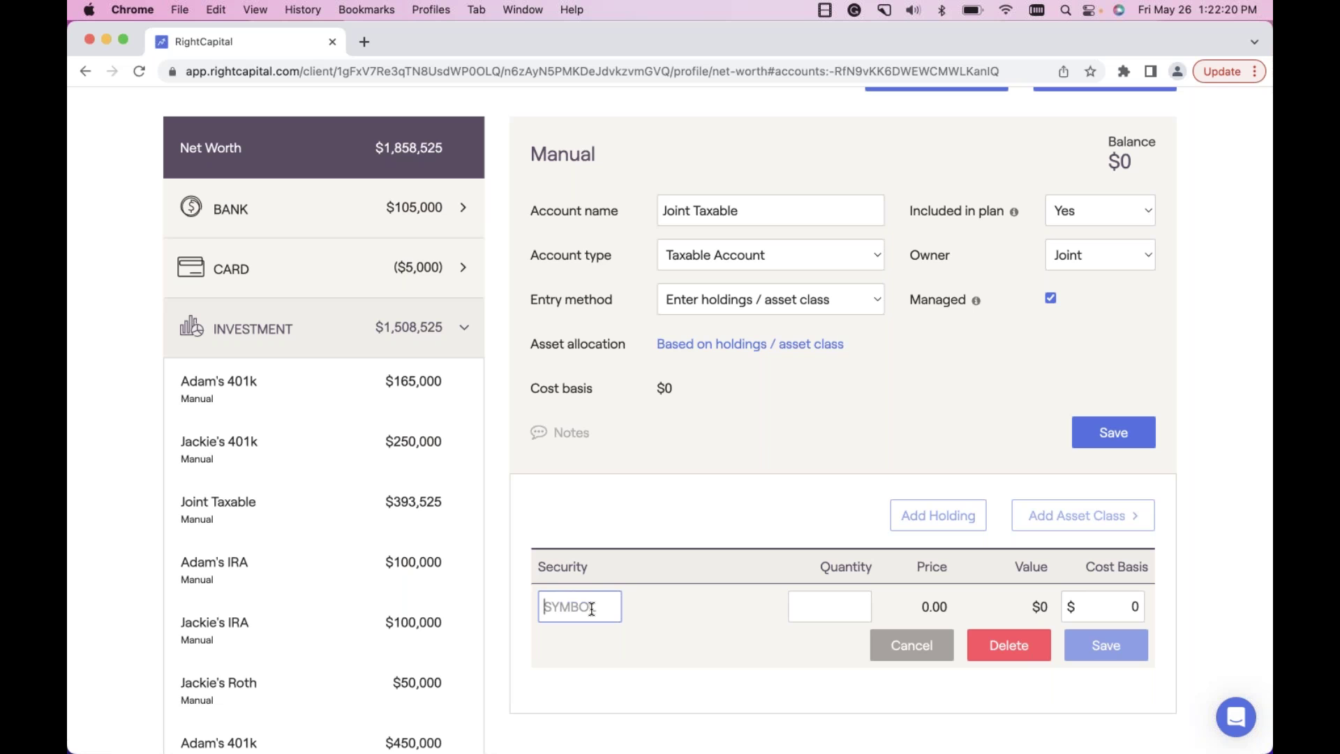
{"action": "type", "text": "GM"}
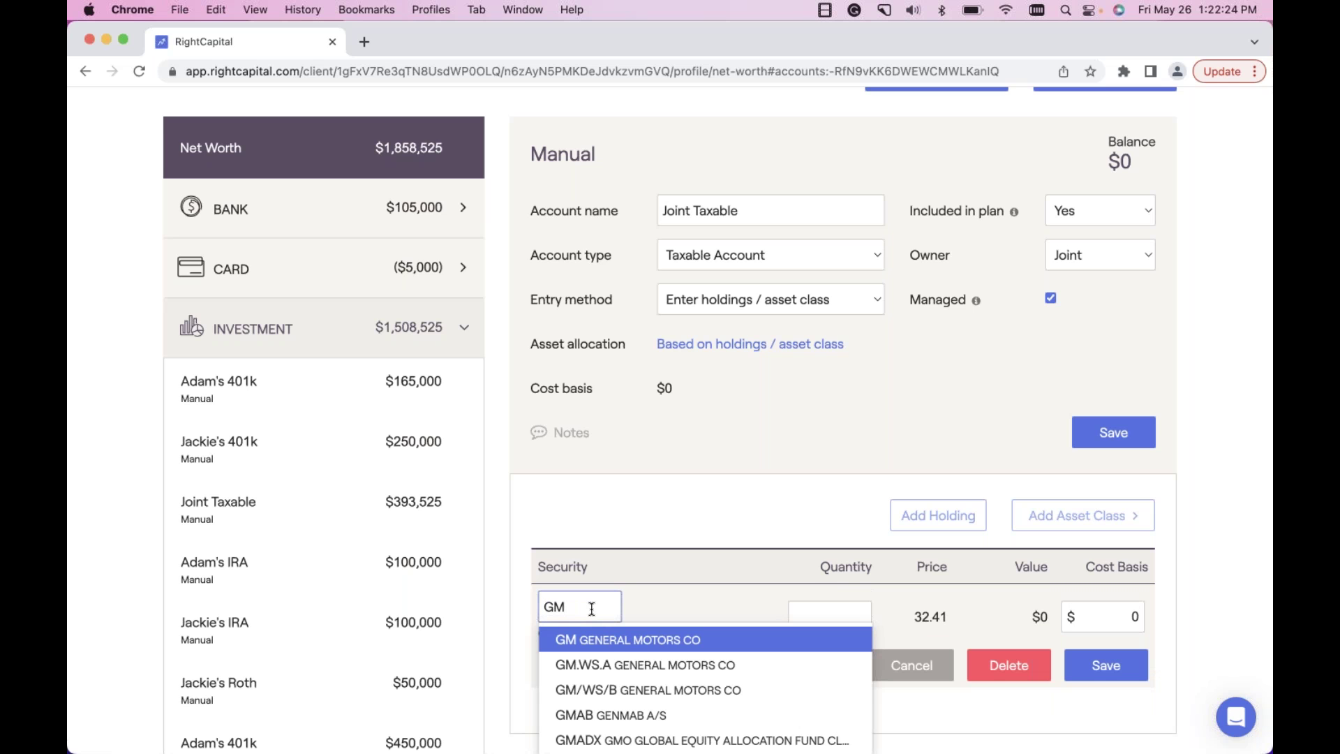
{"action": "scroll", "coordinate": [592, 609], "scroll_direction": "down", "scroll_amount": 3}
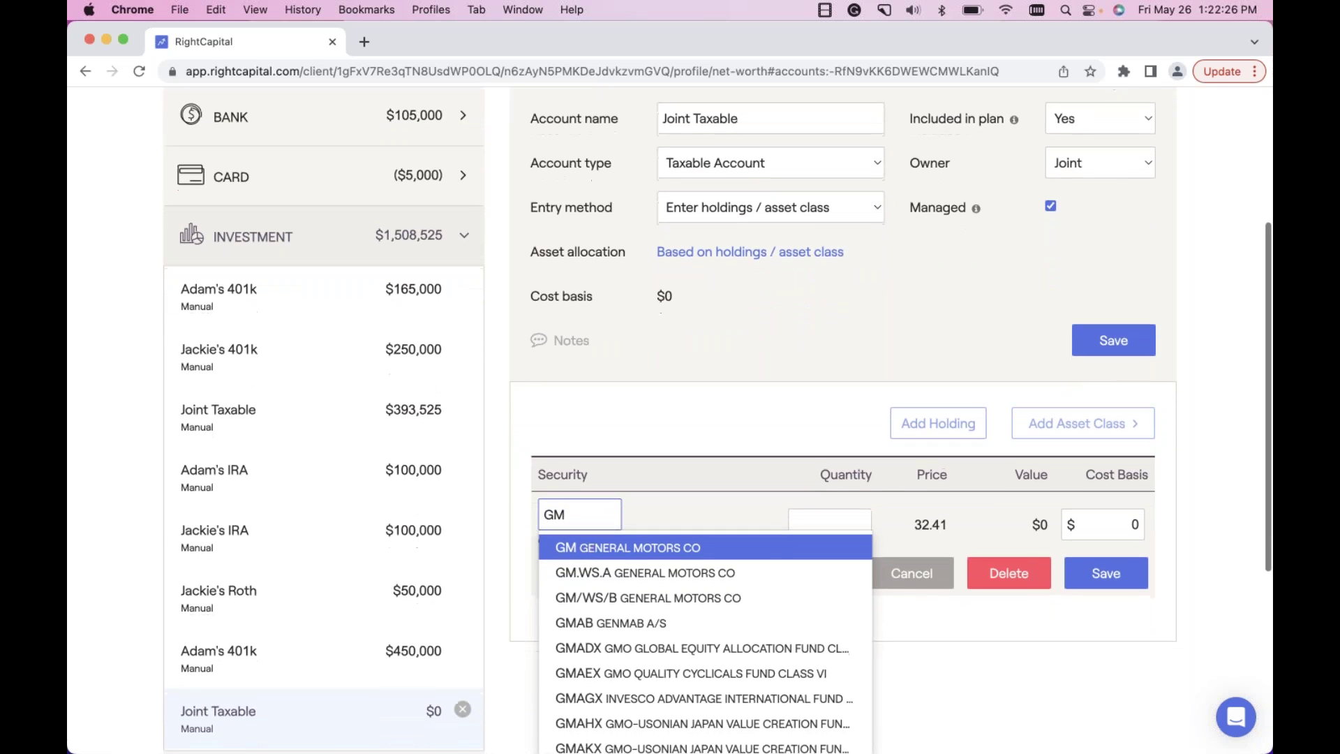
{"action": "left_click", "coordinate": [609, 550]}
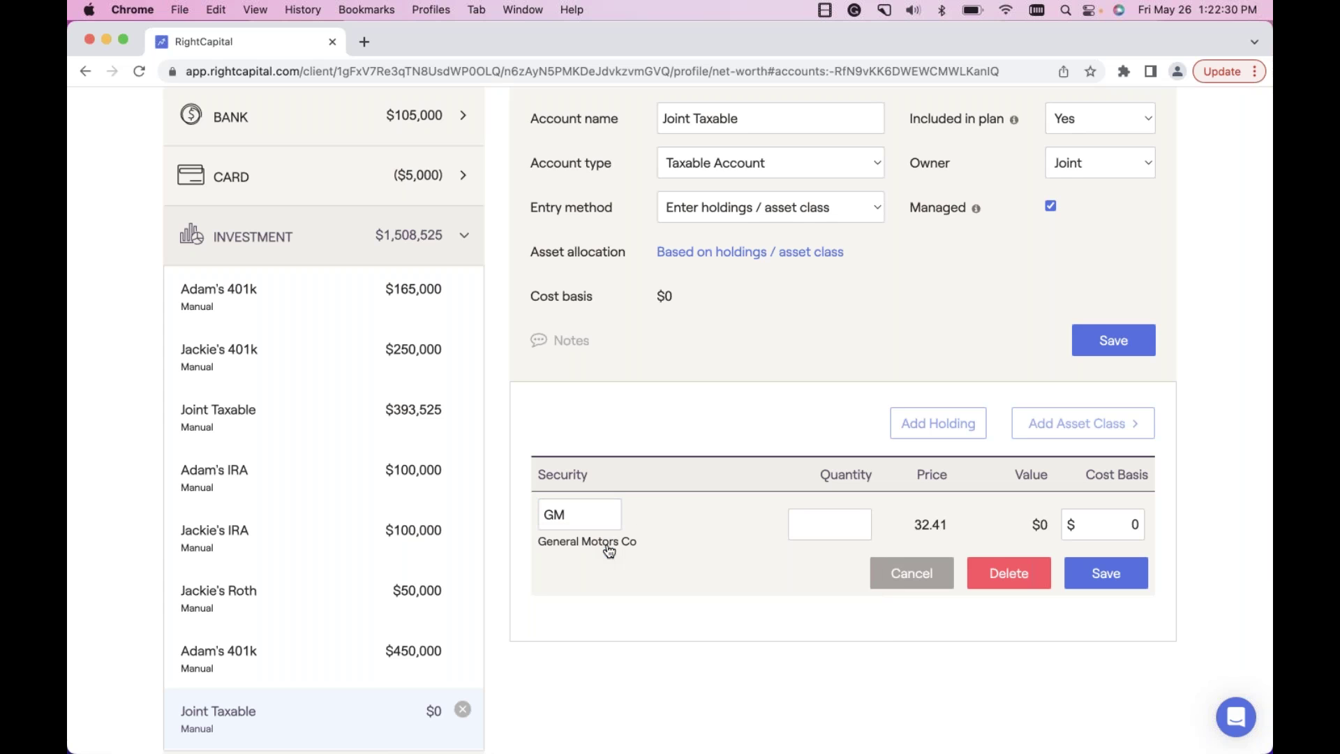
{"action": "left_click", "coordinate": [816, 521]}
{"action": "type", "text": "5000"}
{"action": "left_click", "coordinate": [1139, 524]}
{"action": "type", "text": "1,000"}
{"action": "left_click", "coordinate": [1143, 571]}
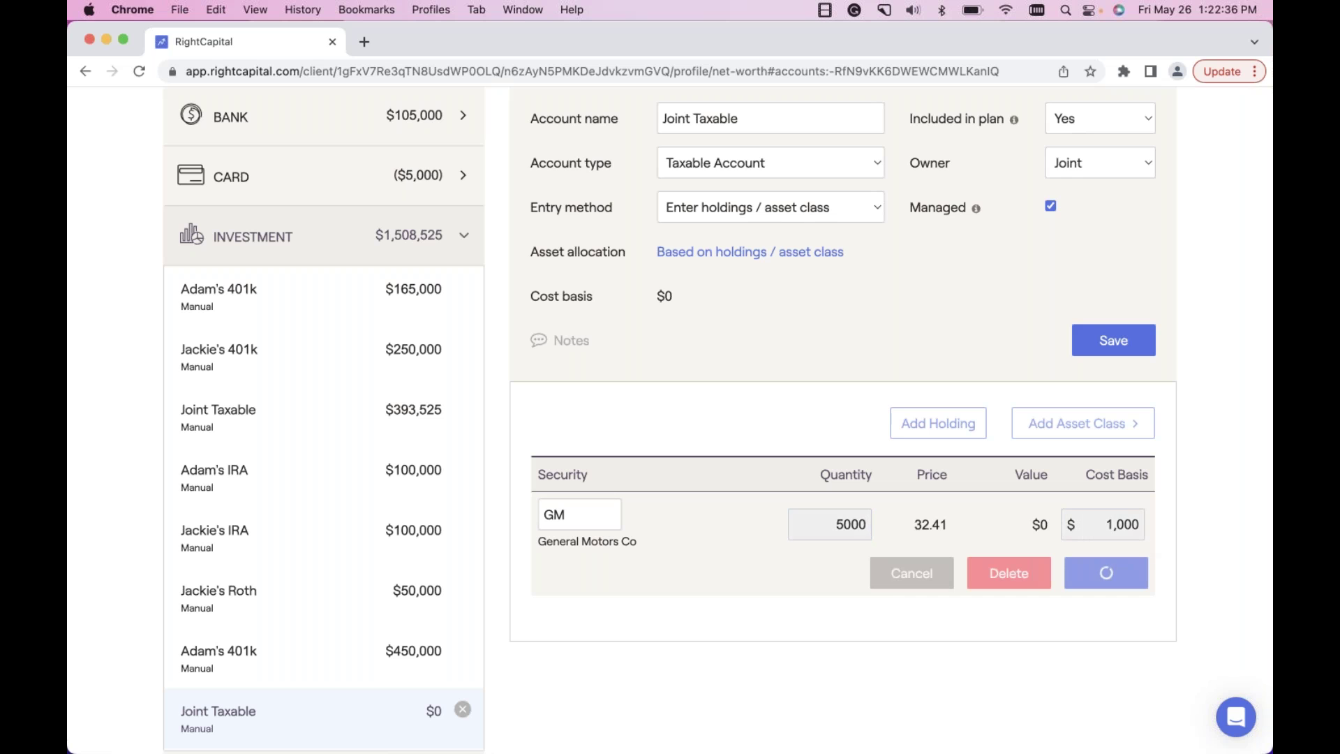
Add and save a J (Jacobs Solutions Inc) holding with quantity 10000 and cost basis $900.
{"action": "left_click", "coordinate": [931, 429]}
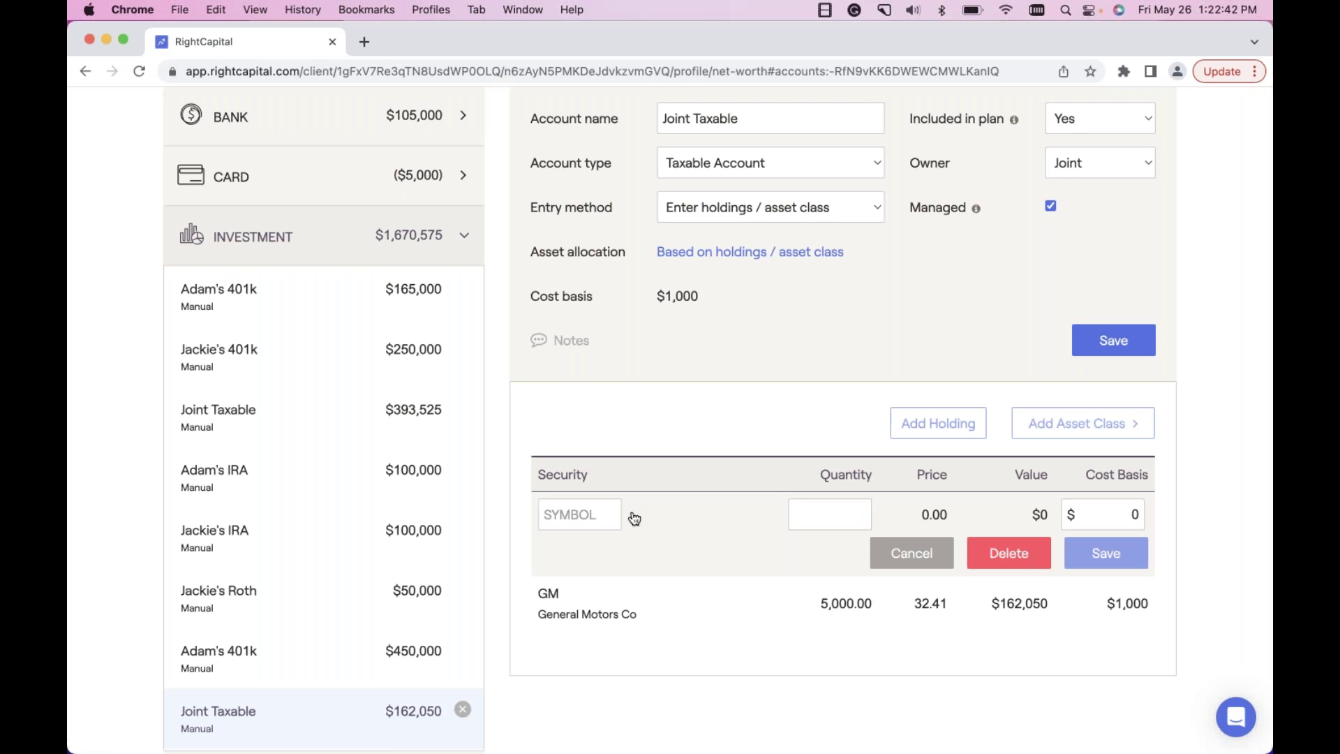
{"action": "left_click", "coordinate": [598, 507]}
{"action": "type", "text": "J"}
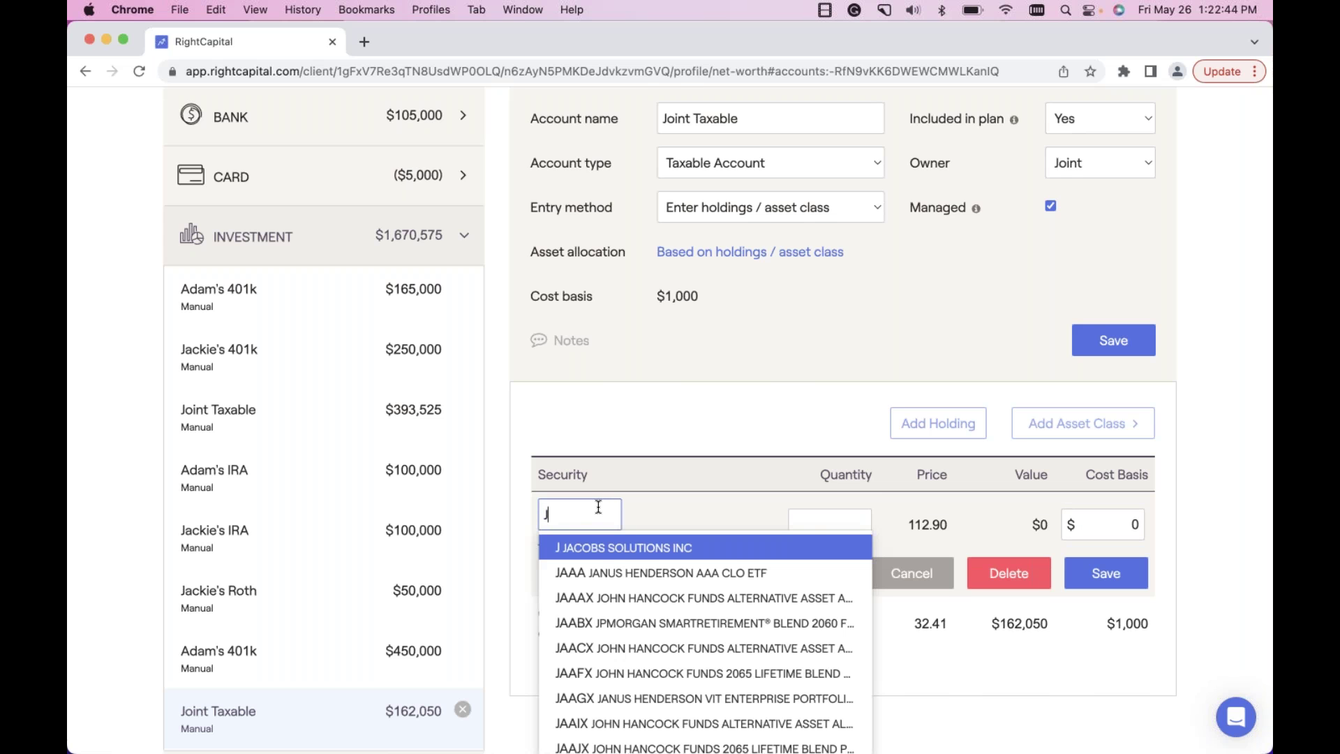
{"action": "left_click", "coordinate": [598, 547]}
{"action": "left_click", "coordinate": [799, 525]}
{"action": "type", "text": "10000"}
{"action": "left_click", "coordinate": [1120, 524]}
{"action": "type", "text": "900"}
{"action": "left_click", "coordinate": [1123, 574]}
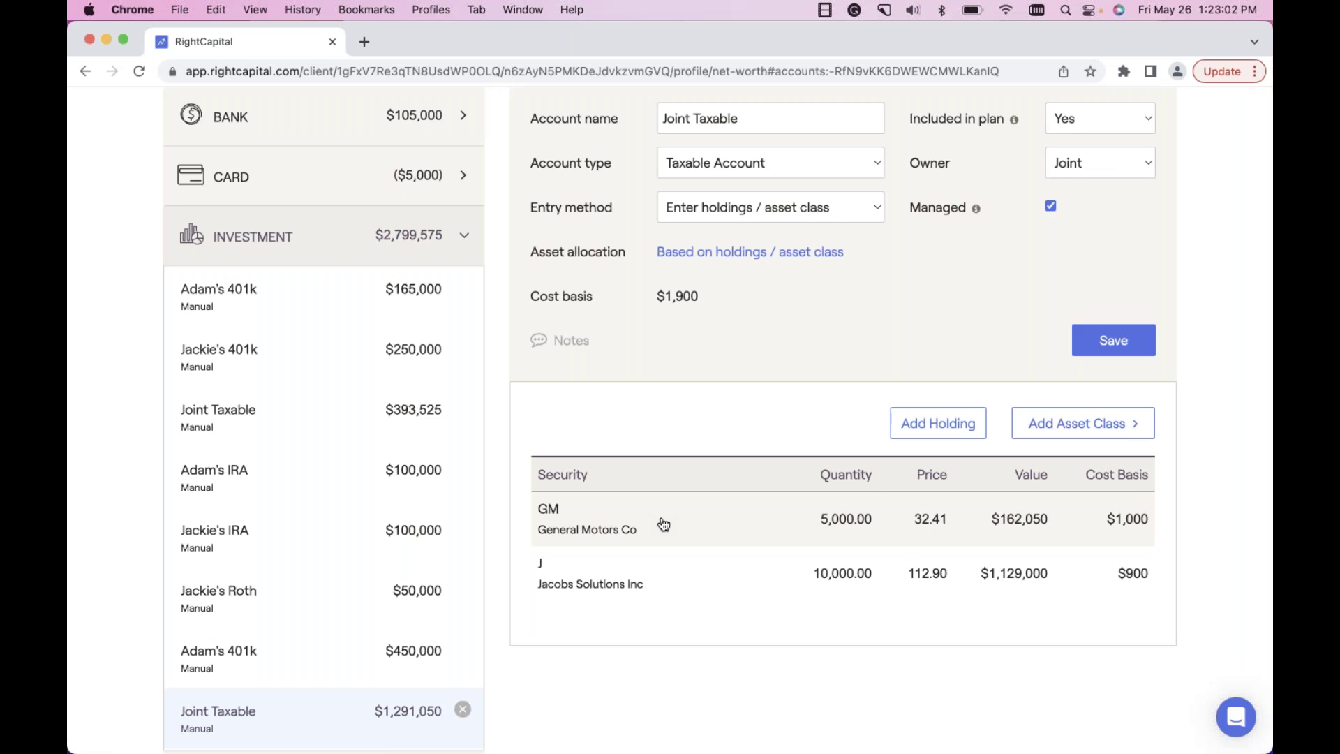
Check the Joint Taxable account's entry method options and try setting the GM holding's cost basis to $0.
{"action": "left_click", "coordinate": [735, 206]}
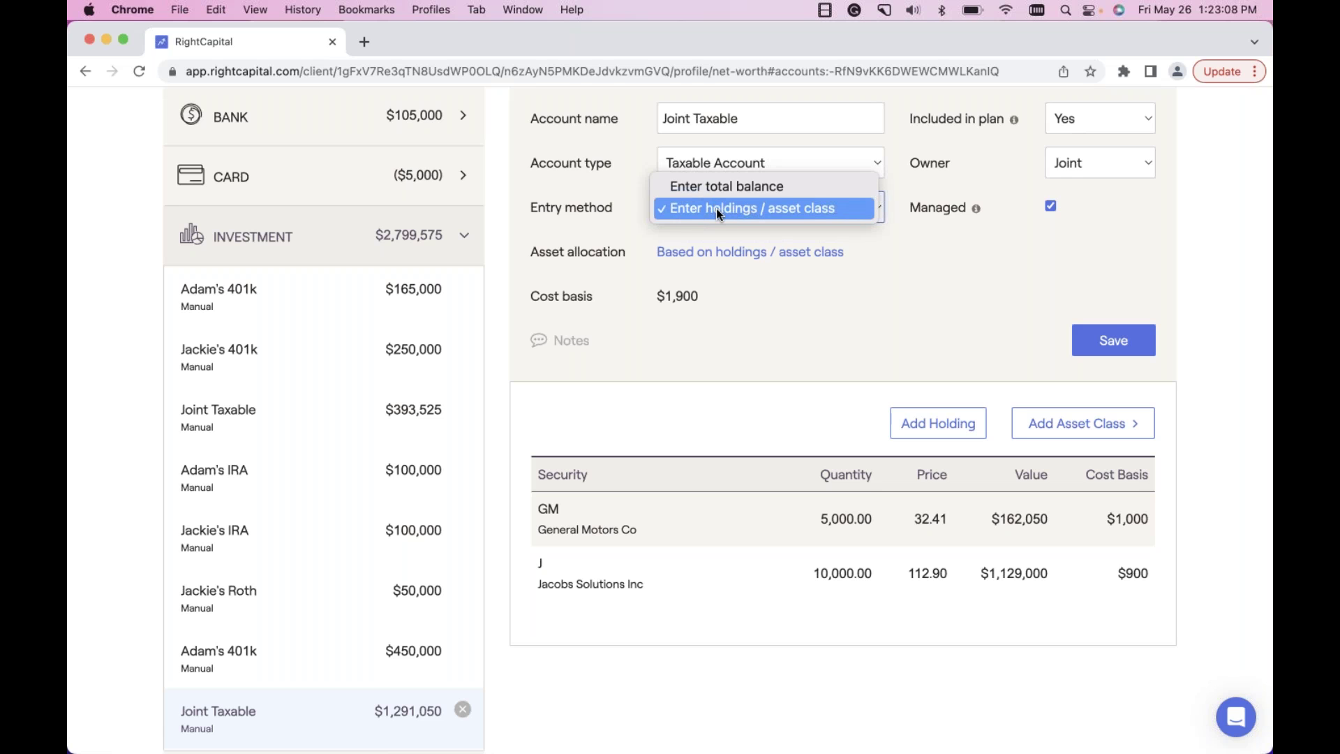
{"action": "left_click", "coordinate": [716, 208]}
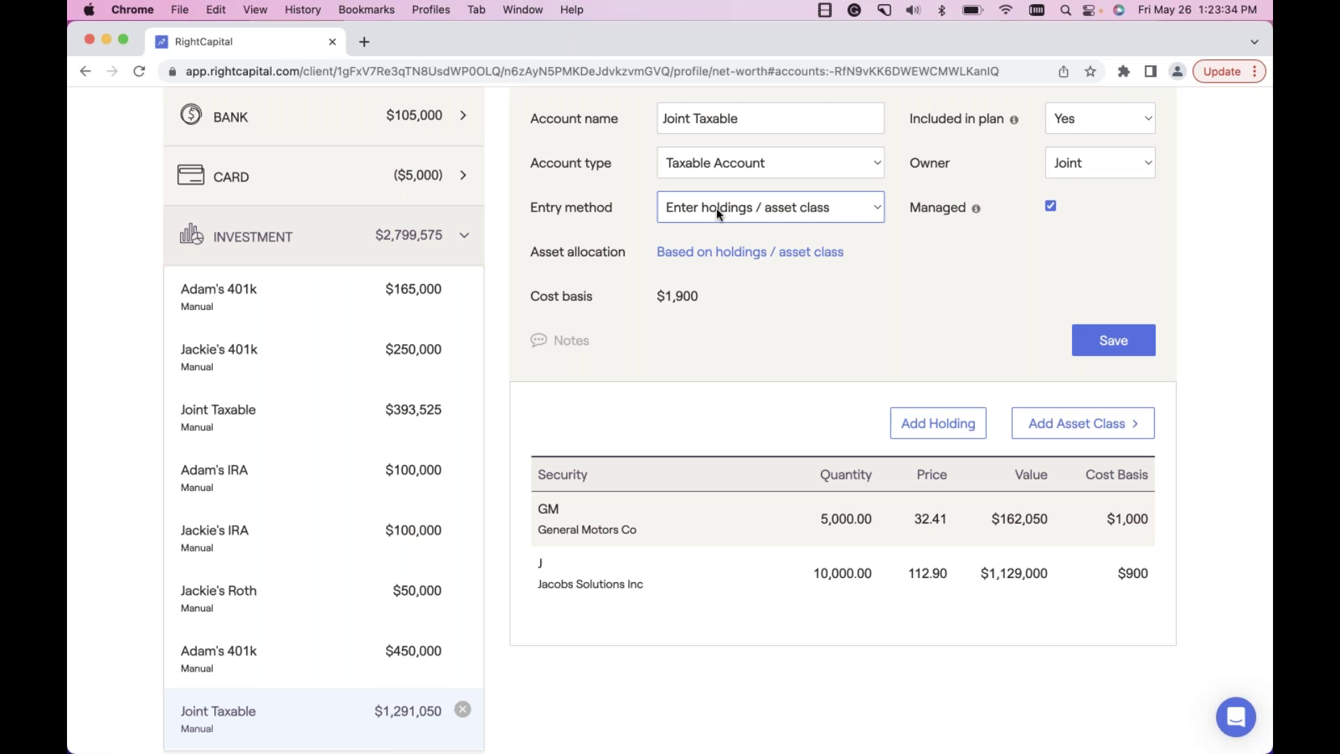
{"action": "scroll", "coordinate": [732, 363], "scroll_direction": "down", "scroll_amount": 1}
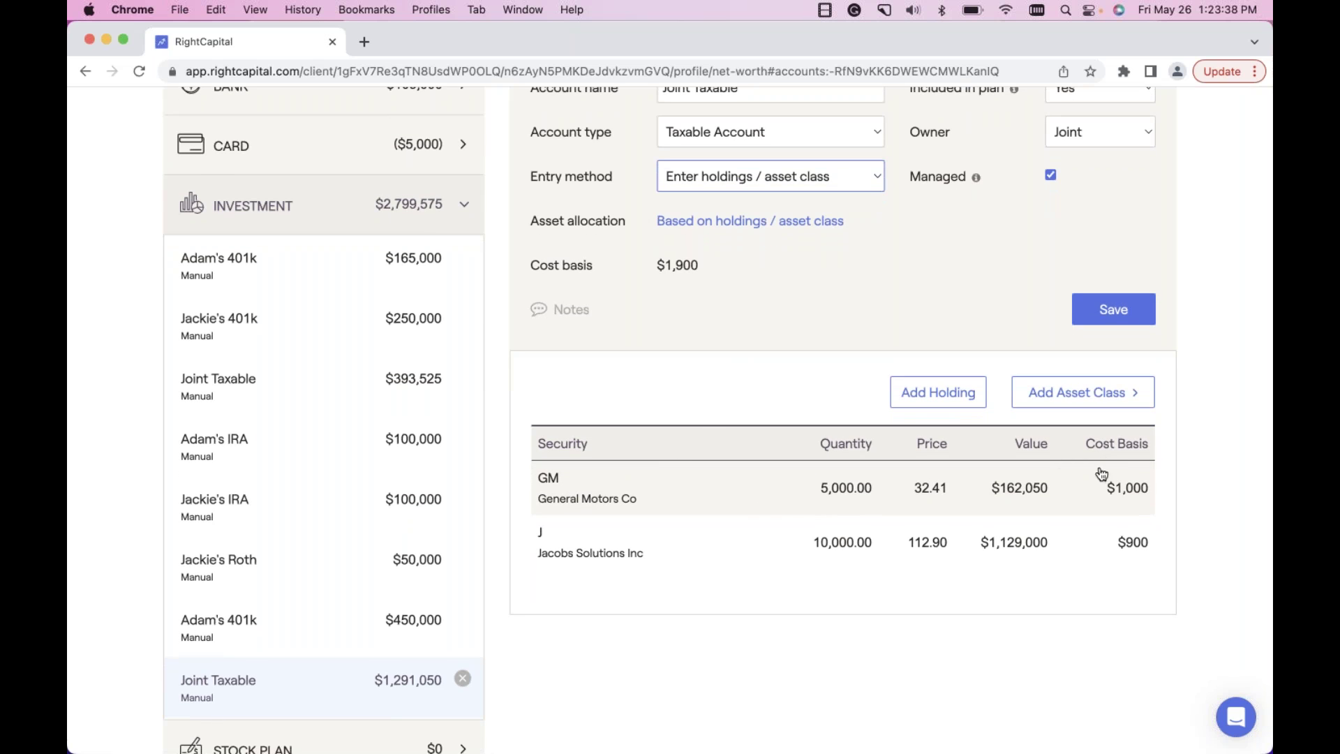
{"action": "left_click", "coordinate": [1113, 488]}
{"action": "left_click_drag", "start_coordinate": [1105, 488], "coordinate": [1156, 493]}
{"action": "type", "text": "0"}
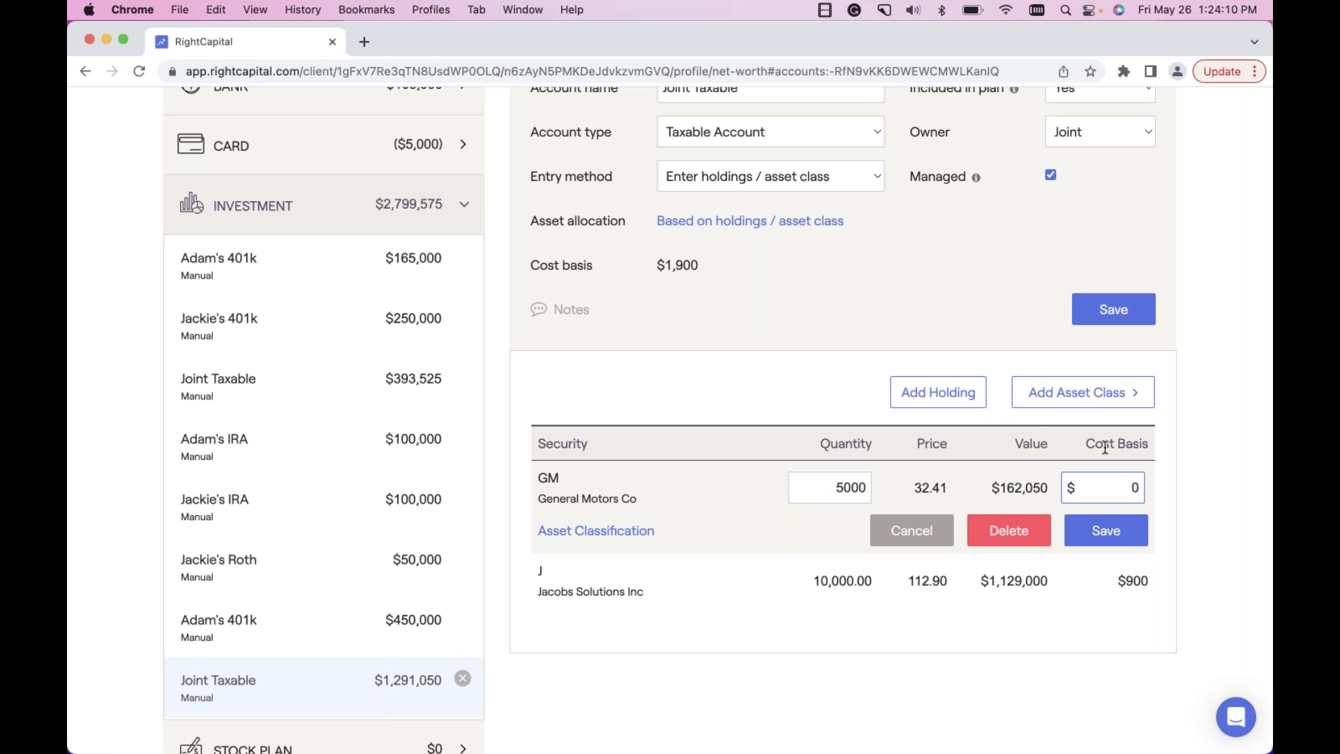
{"action": "left_click", "coordinate": [824, 391]}
Review the account assumptions and tax assumptions in the client settings.
{"action": "scroll", "coordinate": [824, 390], "scroll_direction": "up", "scroll_amount": 5}
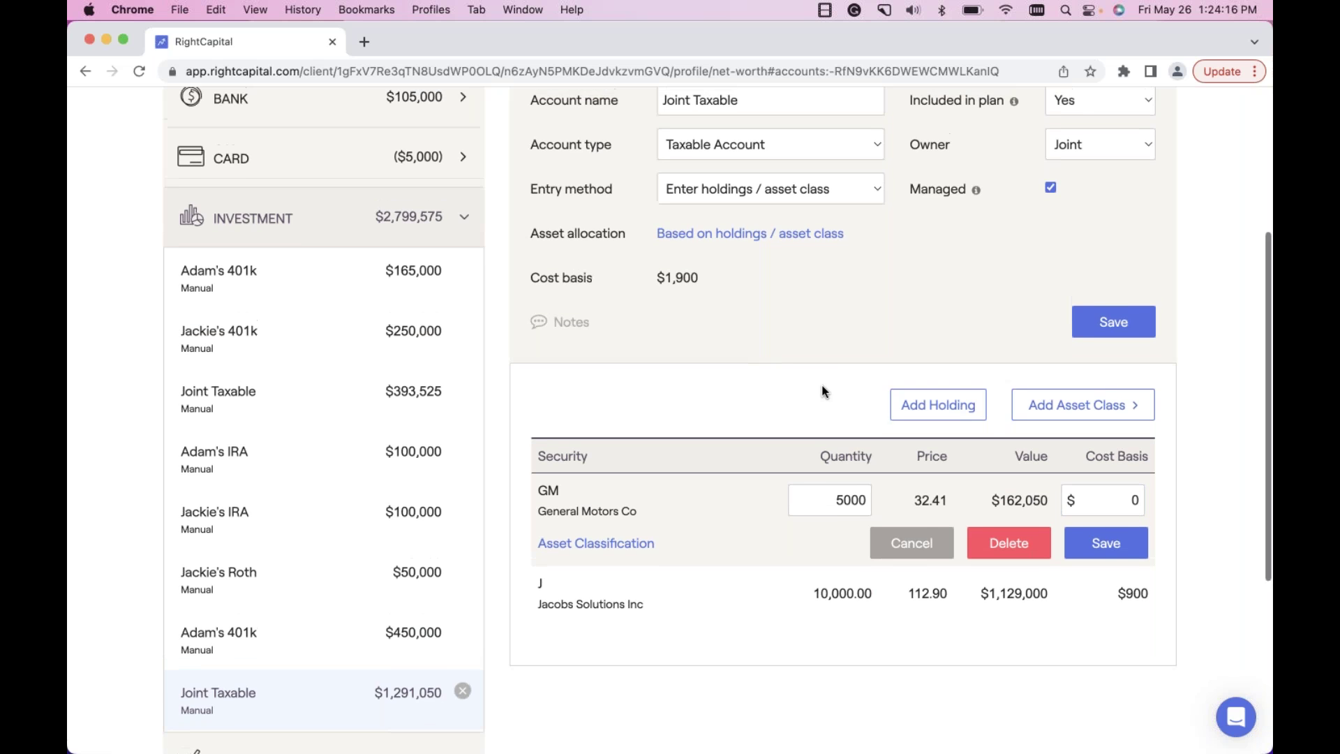
{"action": "scroll", "coordinate": [823, 391], "scroll_direction": "up", "scroll_amount": 2}
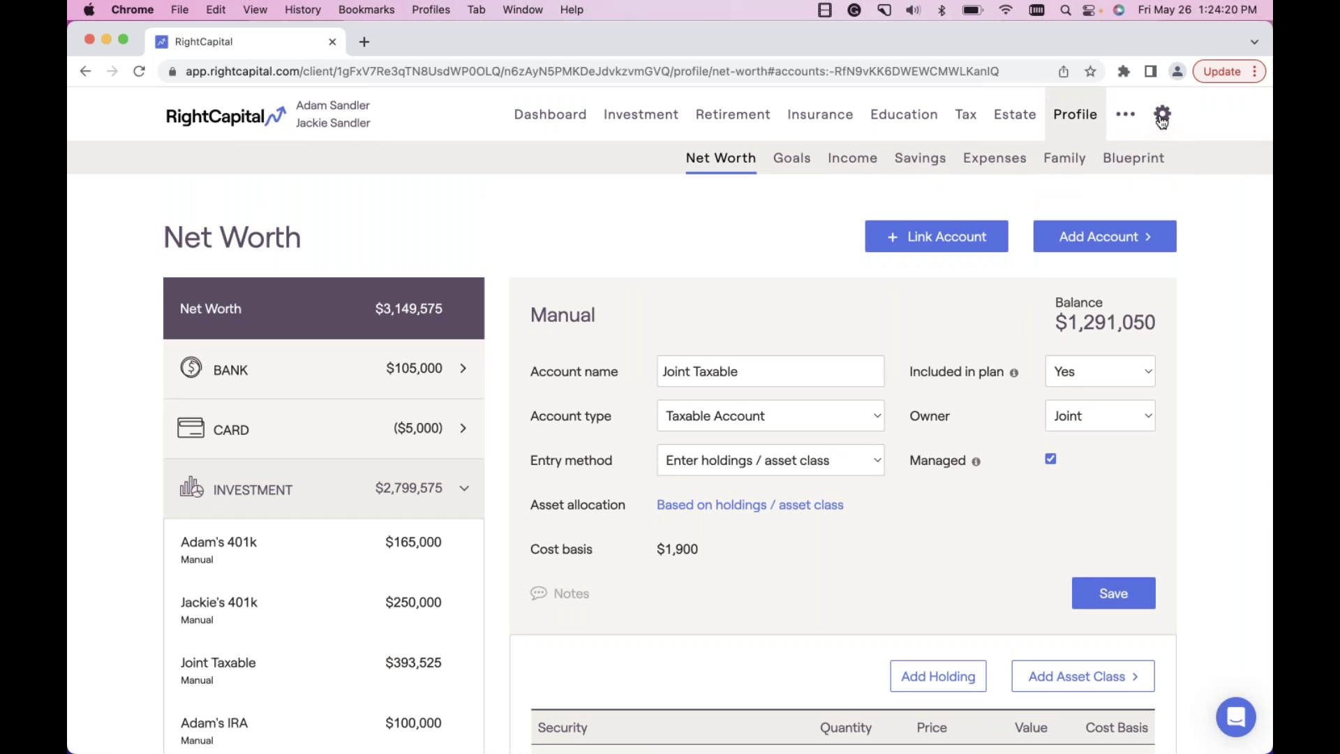
{"action": "left_click", "coordinate": [1161, 119]}
{"action": "left_click", "coordinate": [954, 160]}
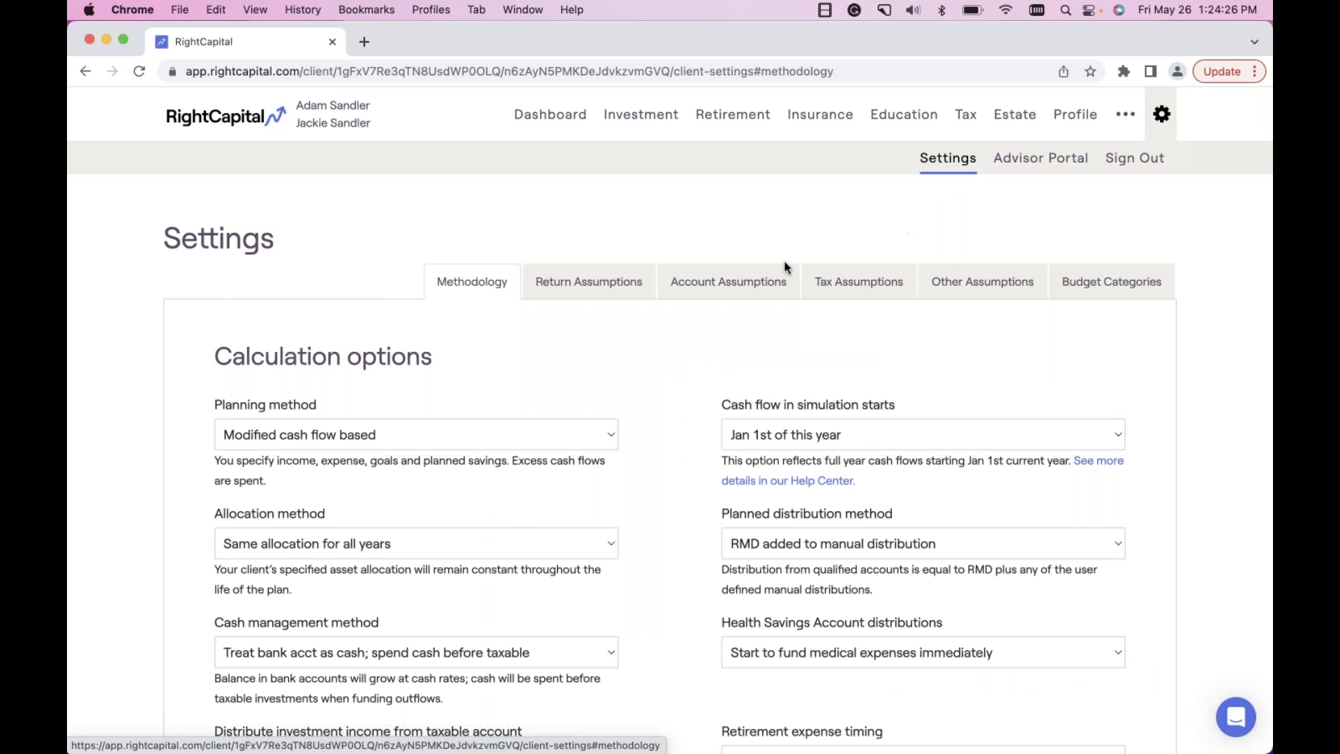
{"action": "left_click", "coordinate": [748, 292]}
{"action": "left_click", "coordinate": [870, 282]}
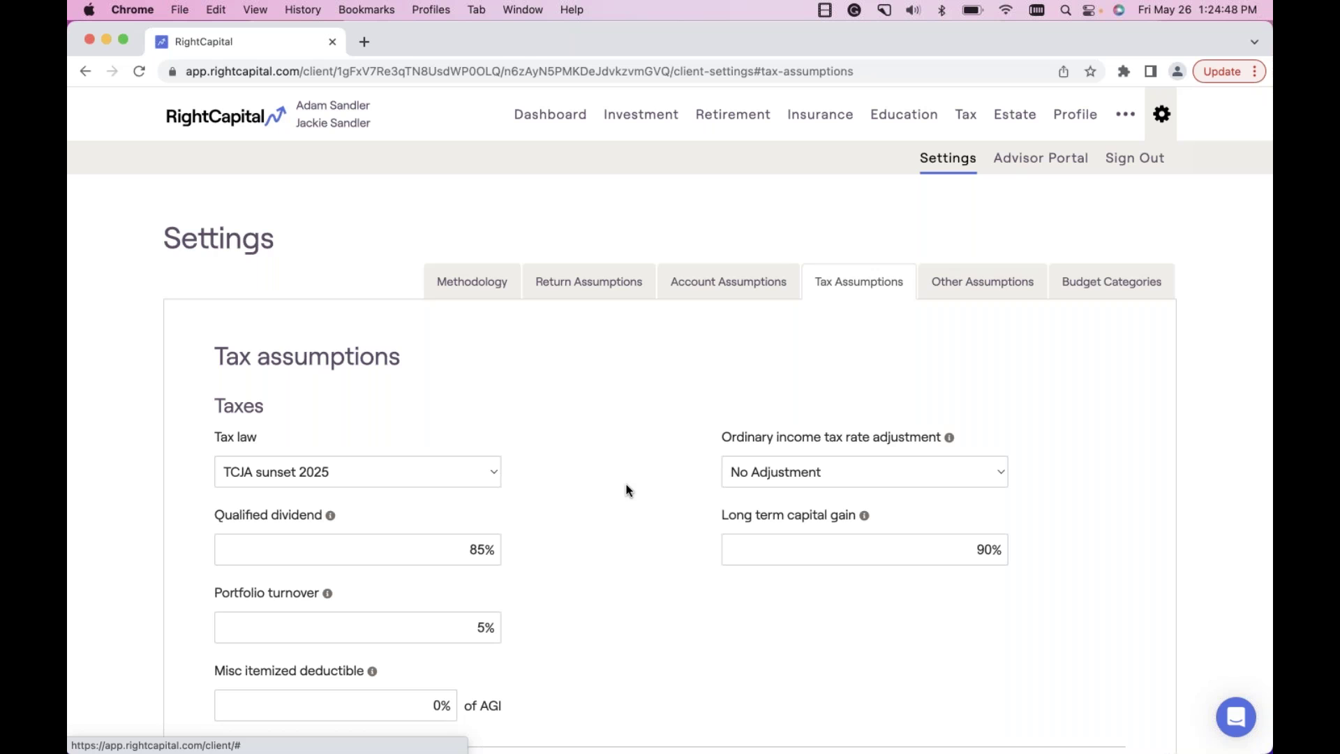
Return to the profile's net worth and view the holdings of the newly added Joint Taxable investment account.
{"action": "left_click", "coordinate": [1077, 116]}
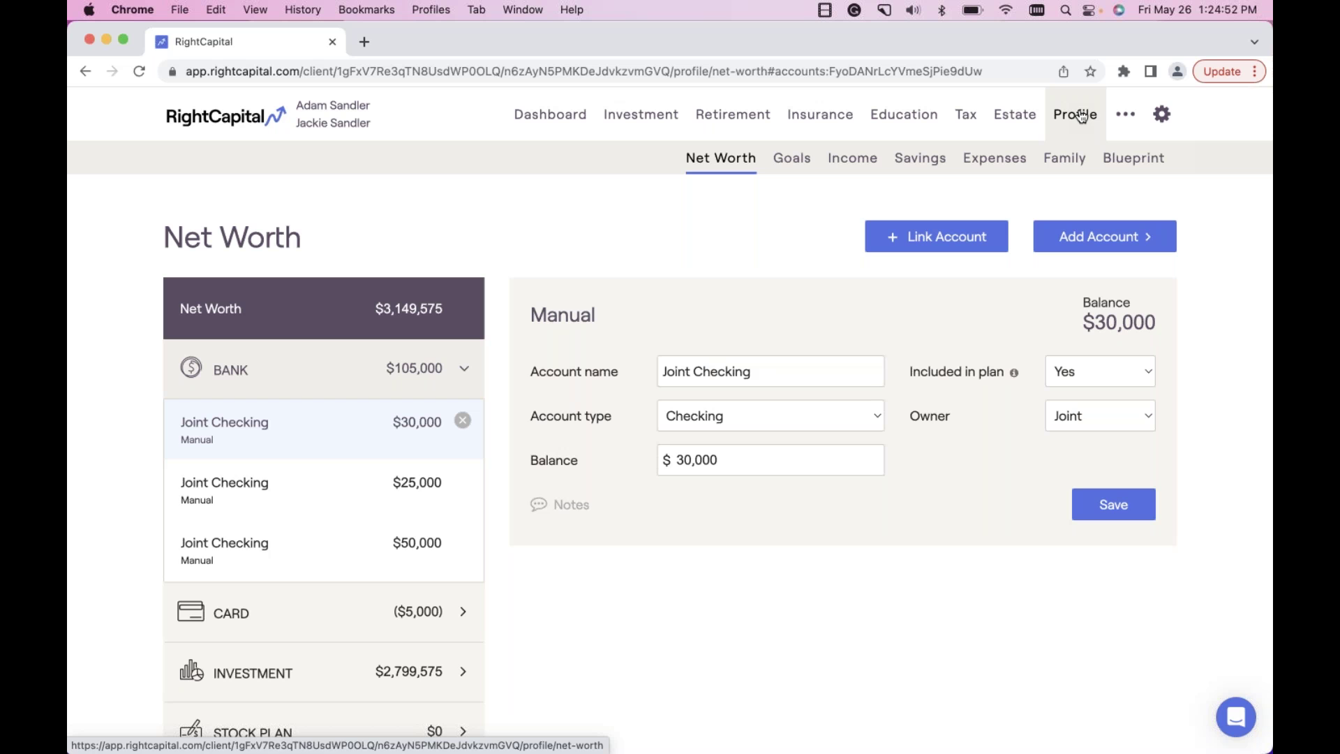
{"action": "left_click", "coordinate": [376, 684]}
{"action": "scroll", "coordinate": [384, 687], "scroll_direction": "down", "scroll_amount": 3}
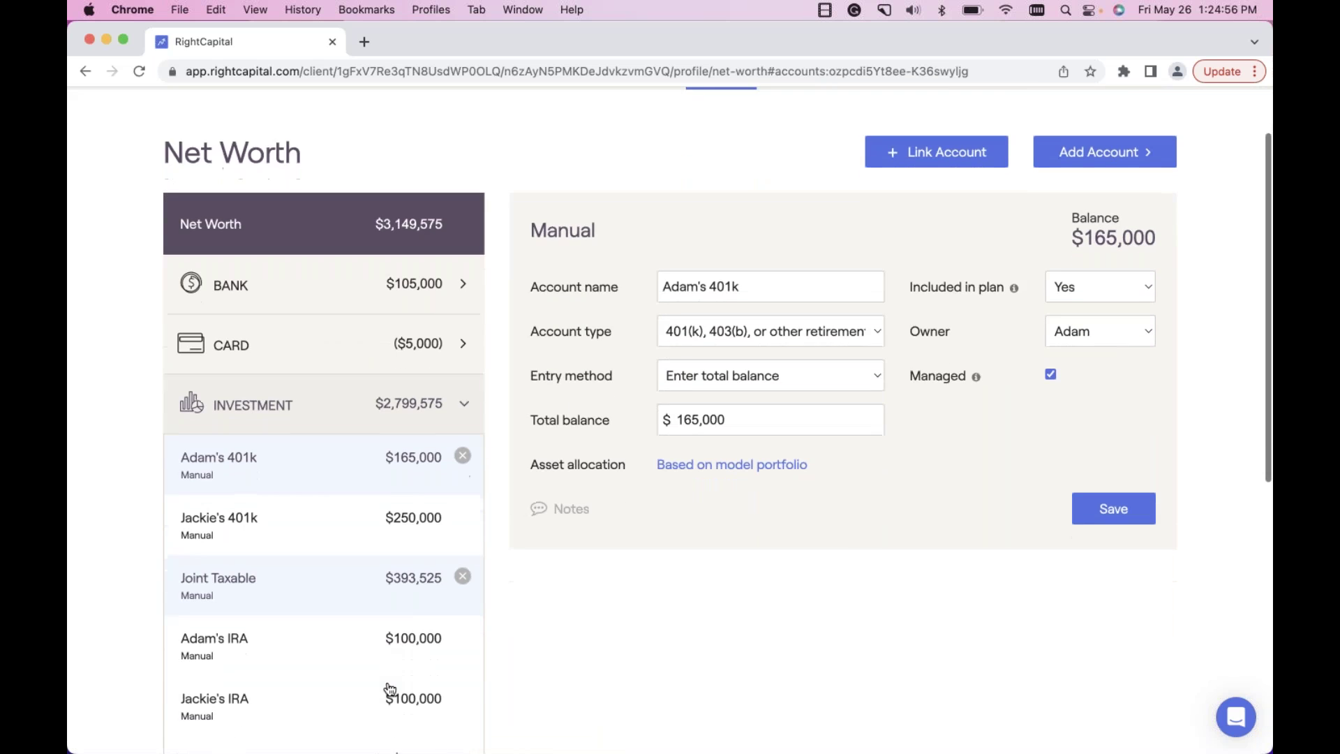
{"action": "scroll", "coordinate": [390, 689], "scroll_direction": "down", "scroll_amount": 2}
{"action": "left_click", "coordinate": [336, 685]}
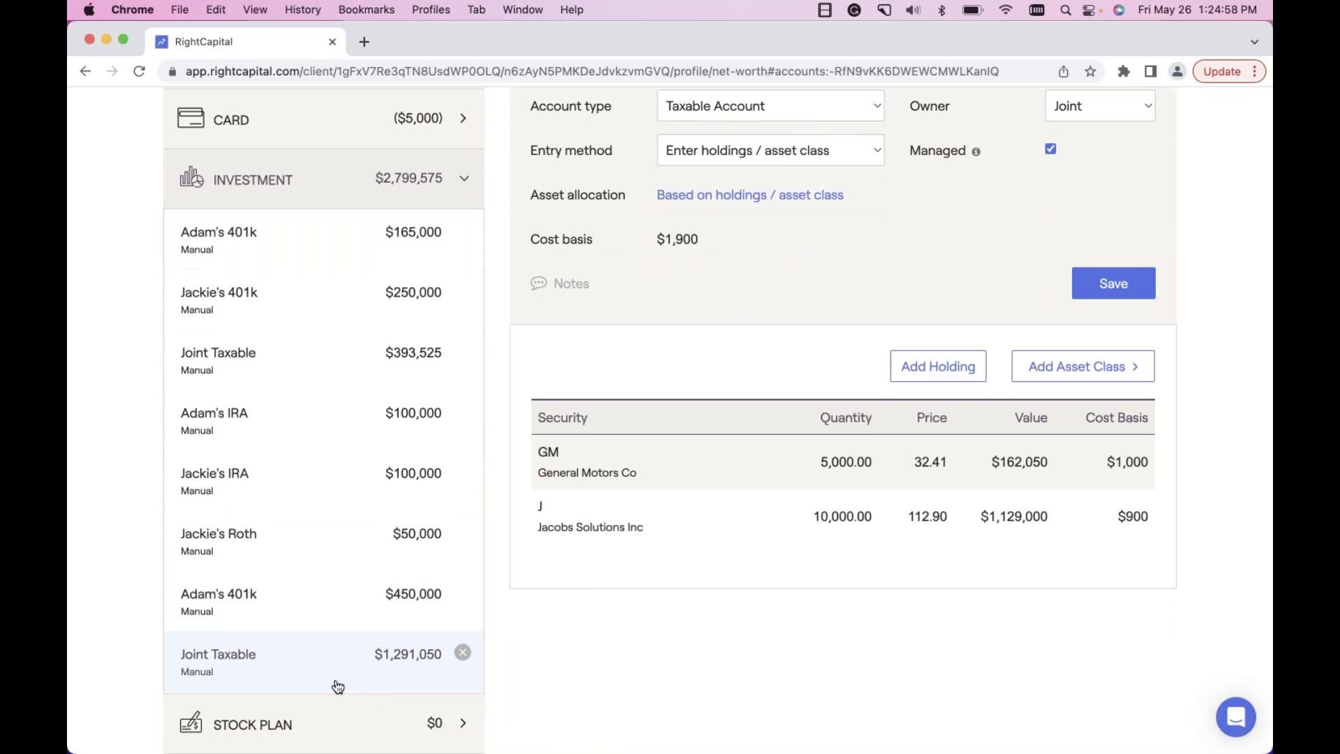
{"action": "scroll", "coordinate": [588, 578], "scroll_direction": "up", "scroll_amount": 1}
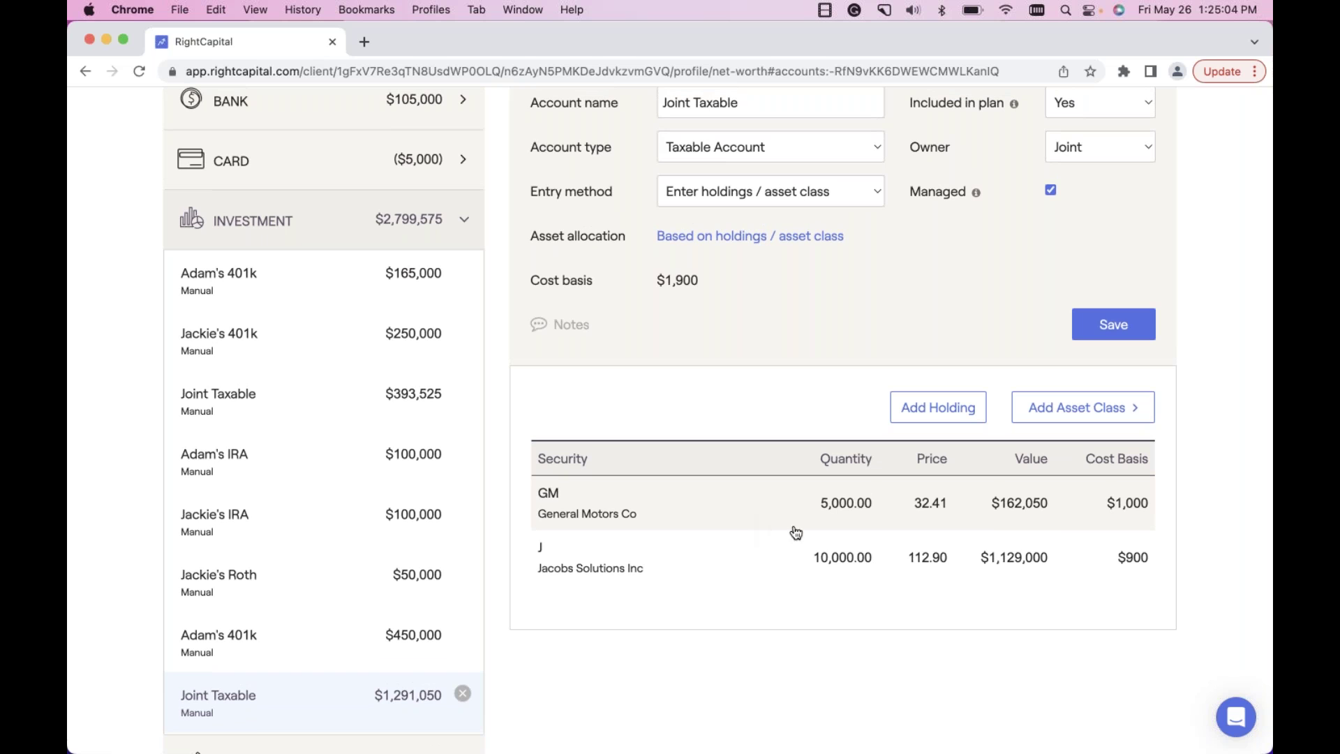
Set the cost basis of the Joint Taxable account's GM holding to $50,000 and save it.
{"action": "left_click", "coordinate": [1029, 520]}
{"action": "left_click_drag", "start_coordinate": [1103, 503], "coordinate": [1148, 503]}
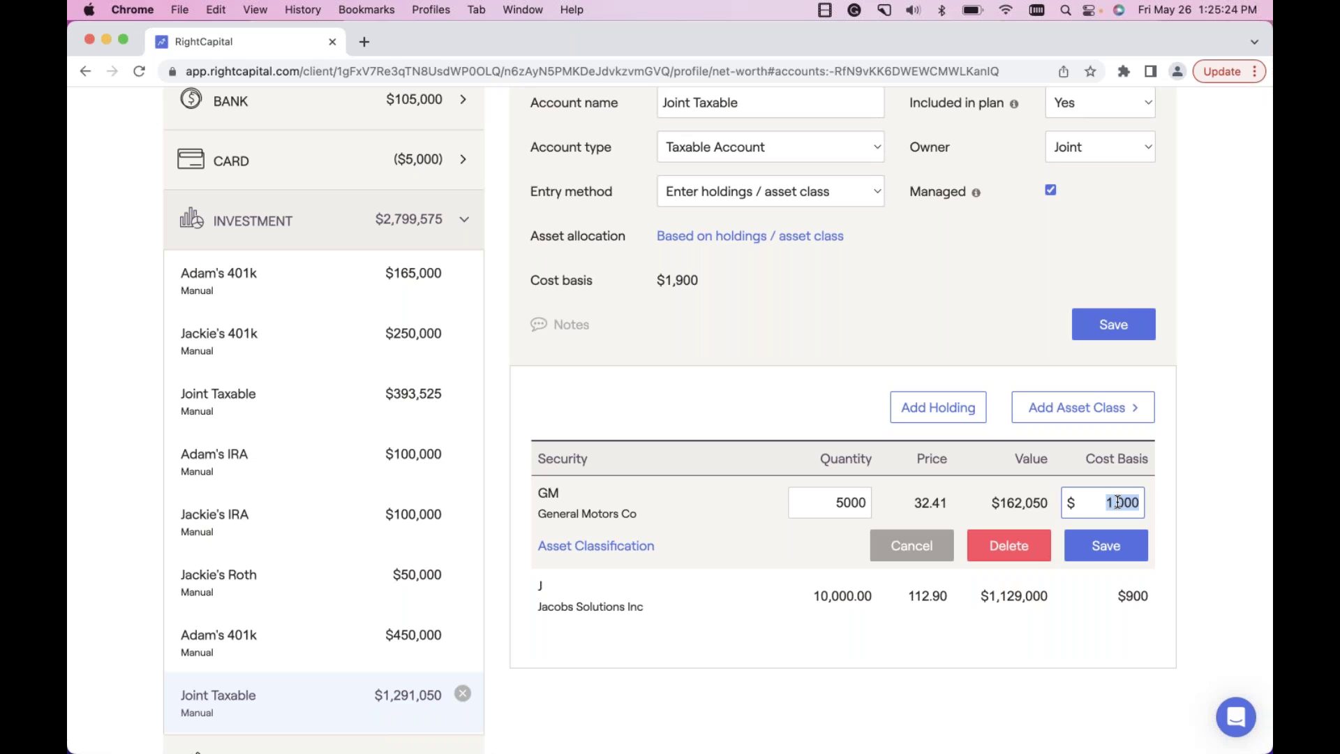
{"action": "type", "text": "50000"}
{"action": "left_click", "coordinate": [1107, 545]}
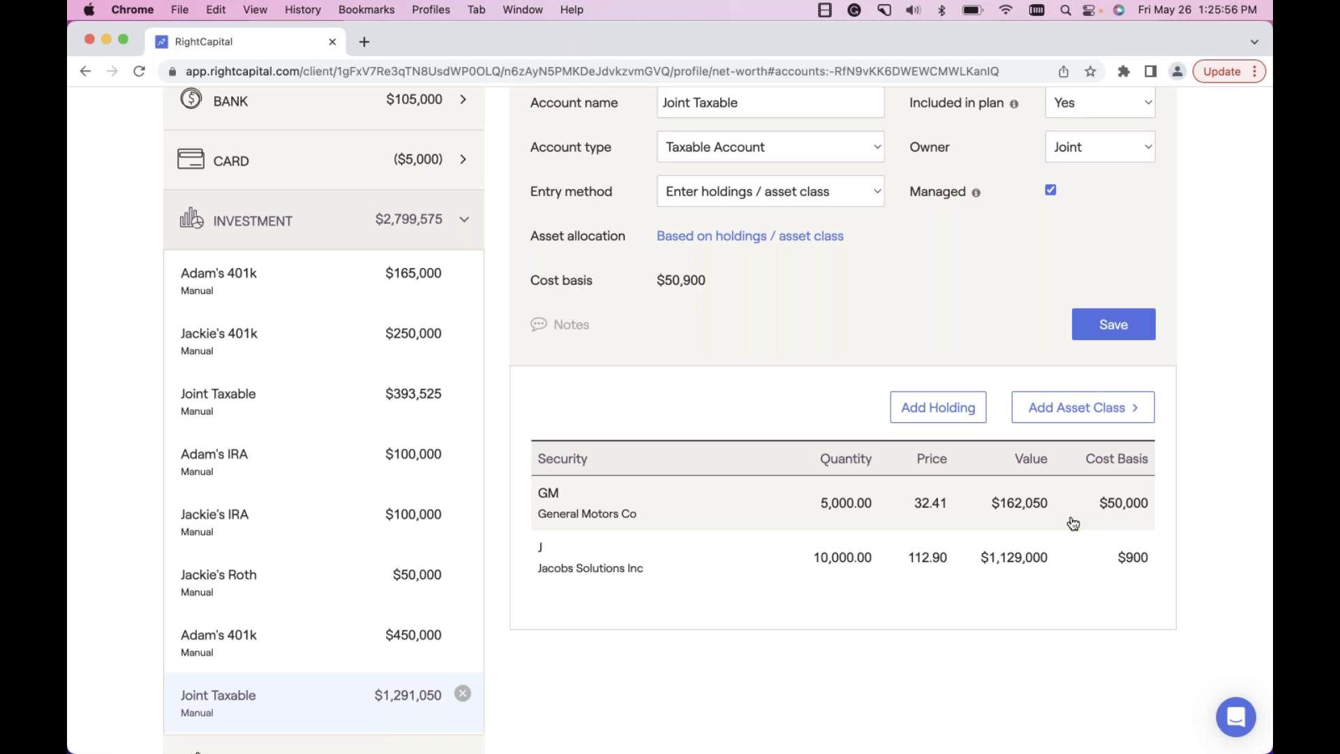
Add a tax-deferred saving to the profile's savings.
{"action": "scroll", "coordinate": [1073, 523], "scroll_direction": "up", "scroll_amount": 5}
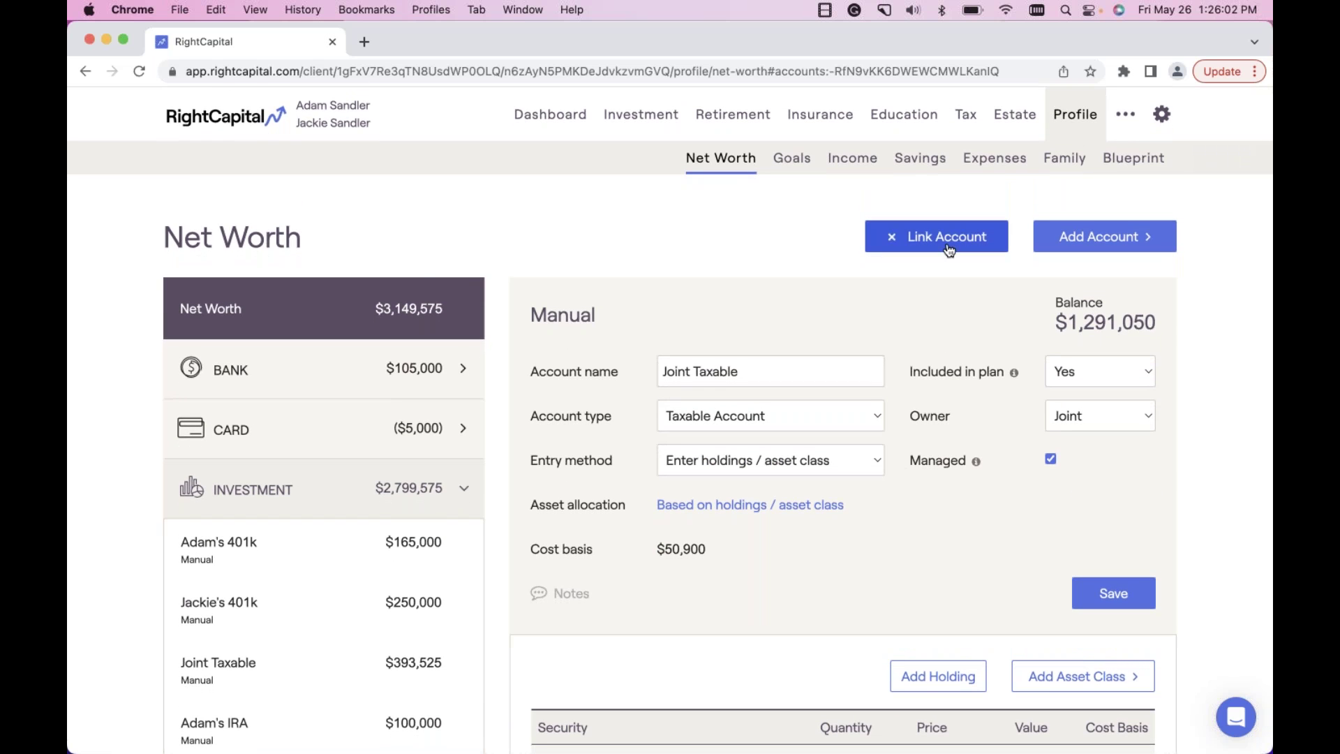
{"action": "left_click", "coordinate": [916, 165]}
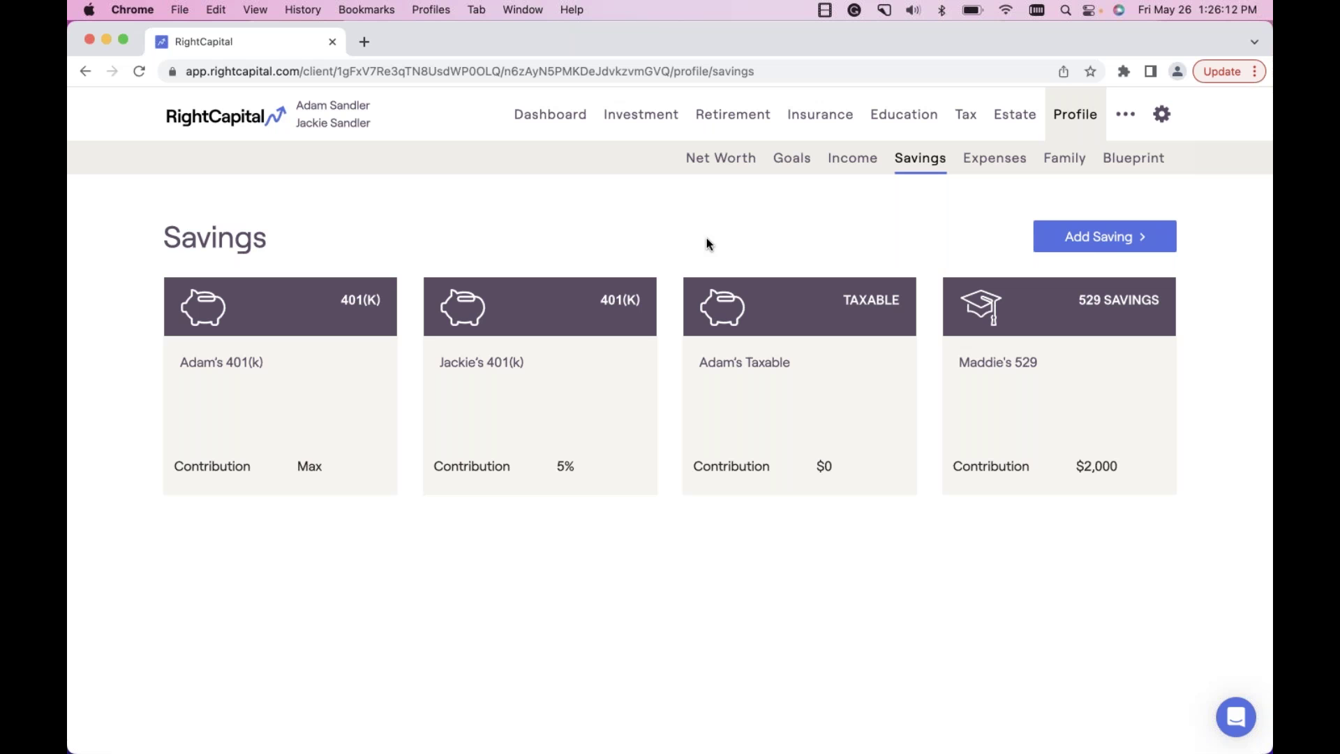
{"action": "left_click", "coordinate": [1087, 238]}
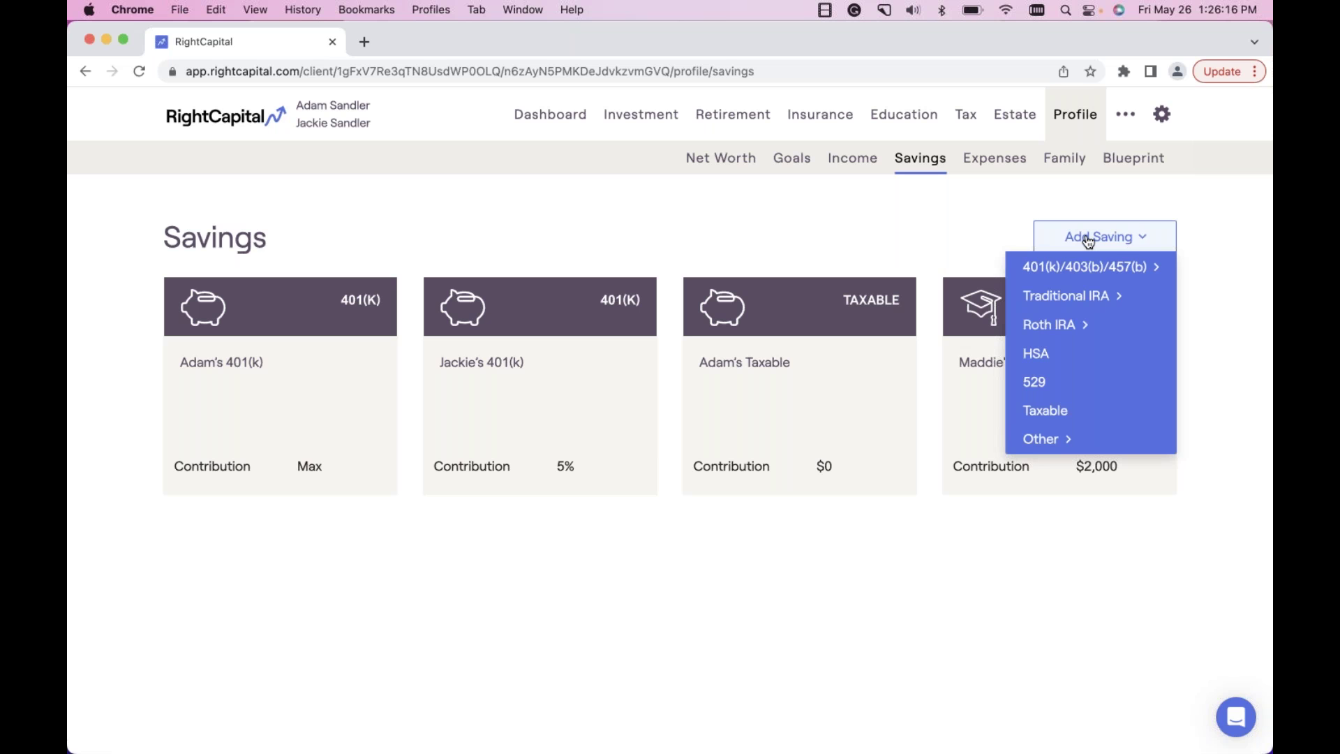
{"action": "mouse_move", "coordinate": [1068, 440]}
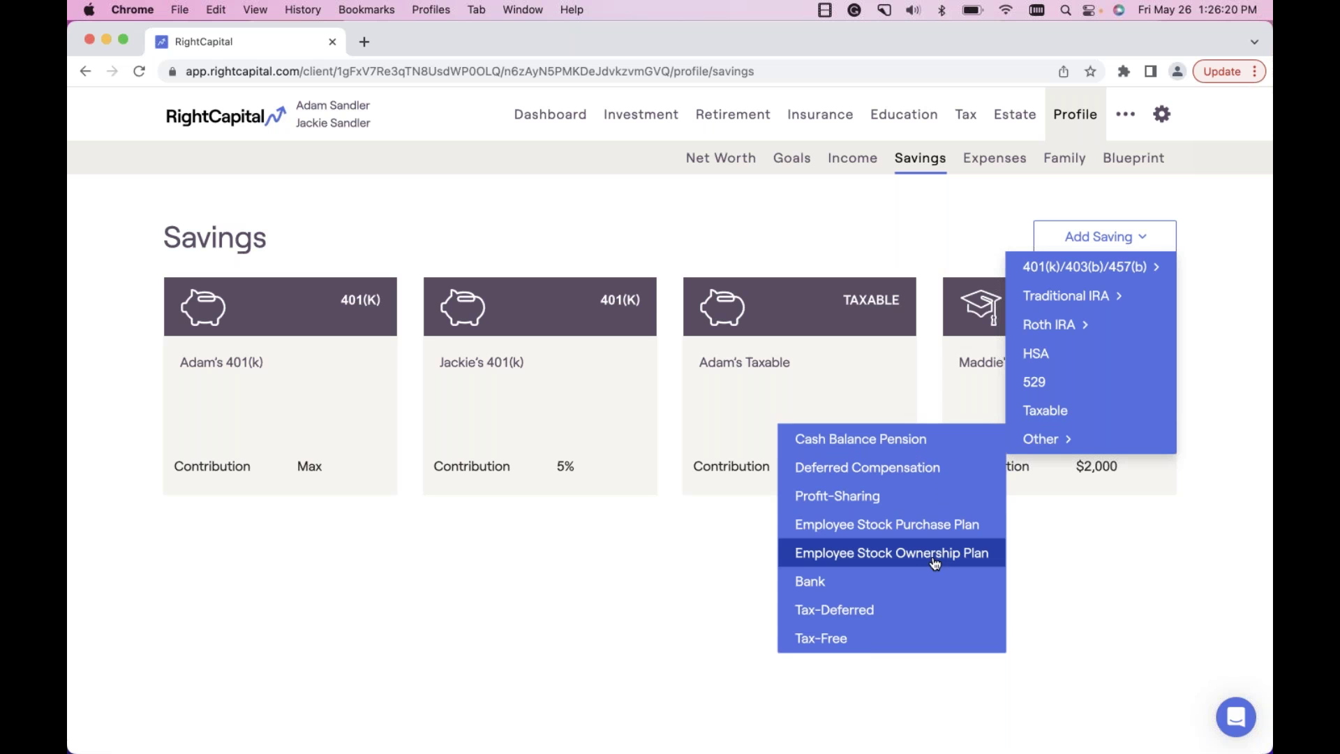
{"action": "left_click", "coordinate": [878, 617]}
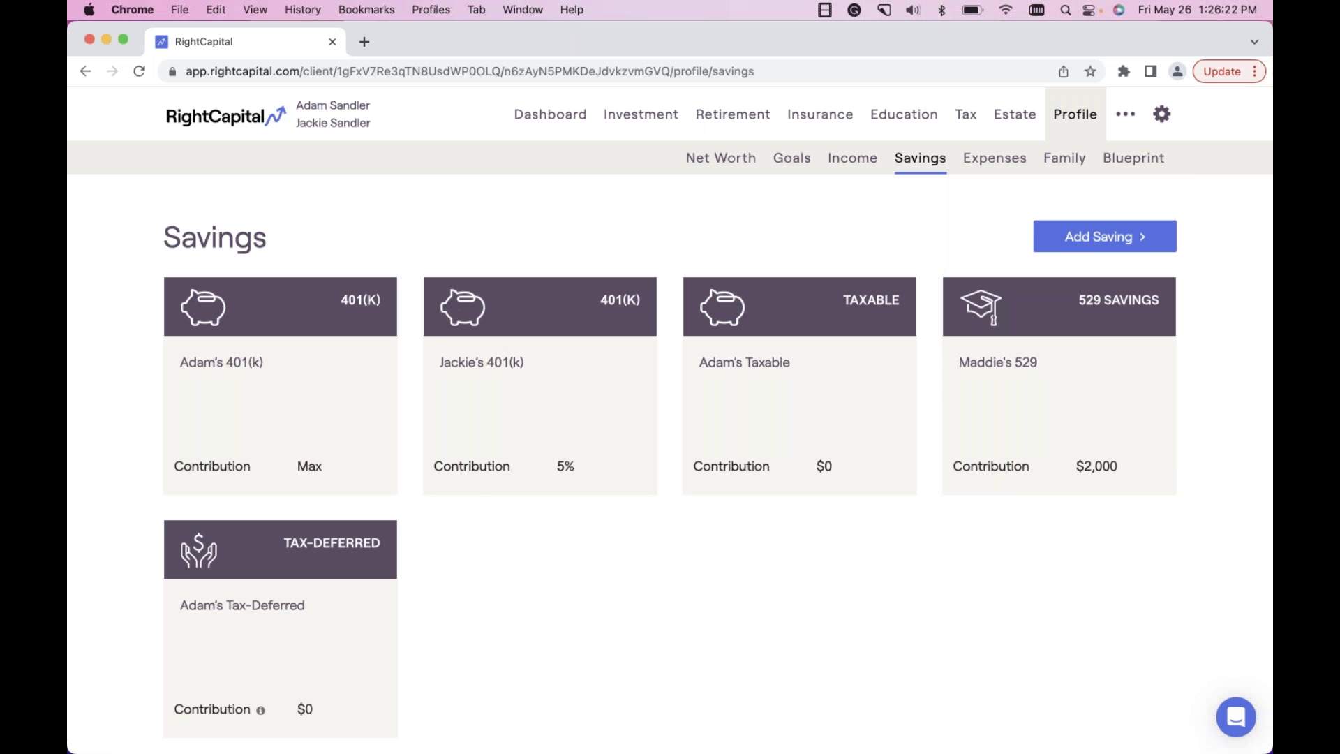
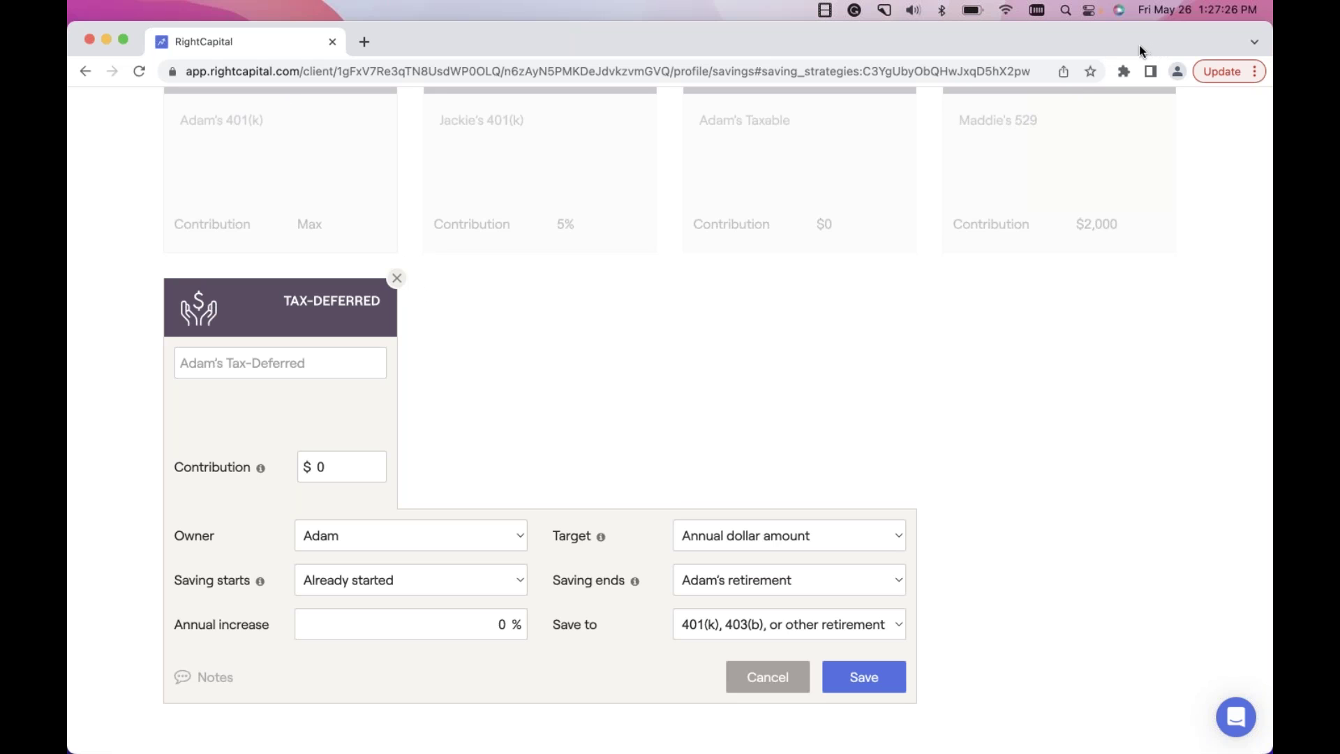
Try naming the new tax-deferred saving Lump Sum Pension with a contribution of $500,000.
{"action": "left_click", "coordinate": [245, 370]}
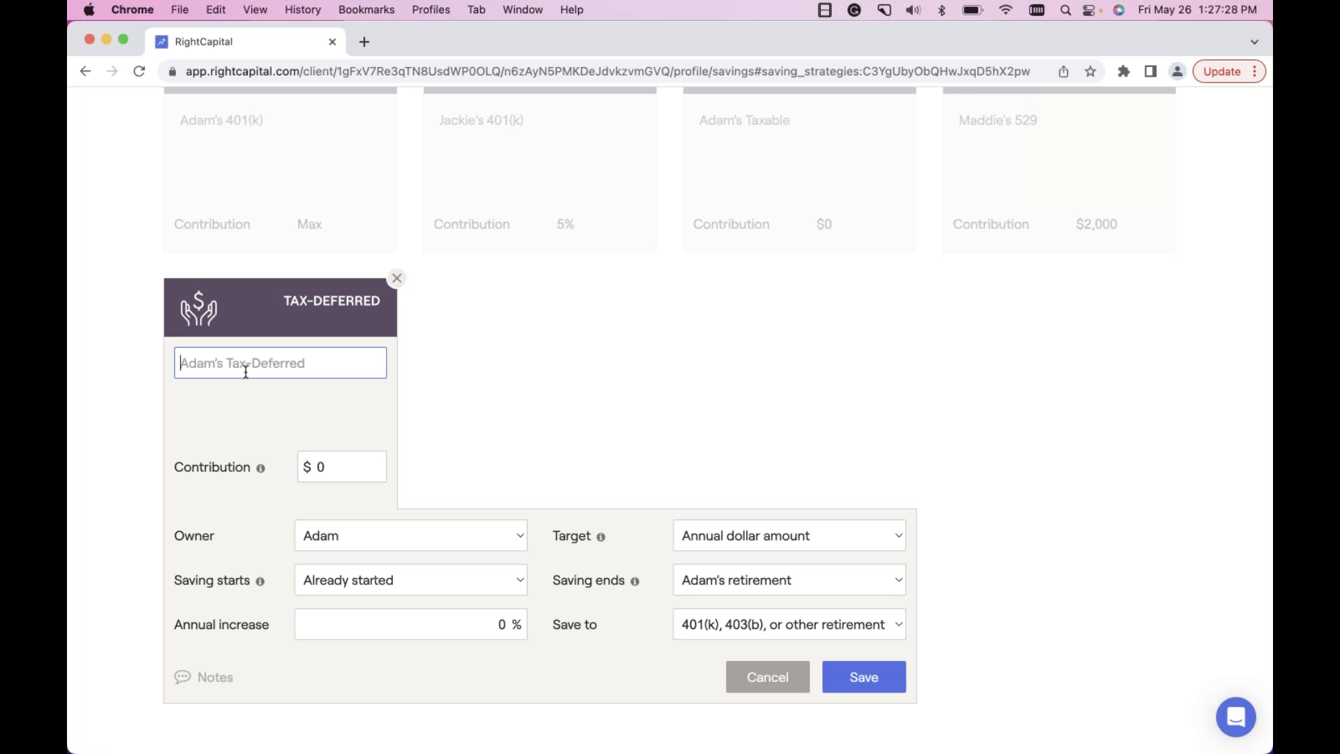
{"action": "type", "text": "Lump"}
{"action": "type", "text": "um"}
{"action": "key", "text": "BackSpace"}
{"action": "key", "text": "BackSpace"}
{"action": "type", "text": "um"}
{"action": "key", "text": "BackSpace"}
{"action": "key", "text": "BackSpace"}
{"action": "type", "text": "um Pens"}
{"action": "key", "text": "BackSpace"}
{"action": "key", "text": "BackSpace"}
{"action": "key", "text": "BackSpace"}
{"action": "type", "text": "ension"}
{"action": "left_click", "coordinate": [342, 470]}
{"action": "key", "text": "BackSpace"}
{"action": "type", "text": "500,000"}
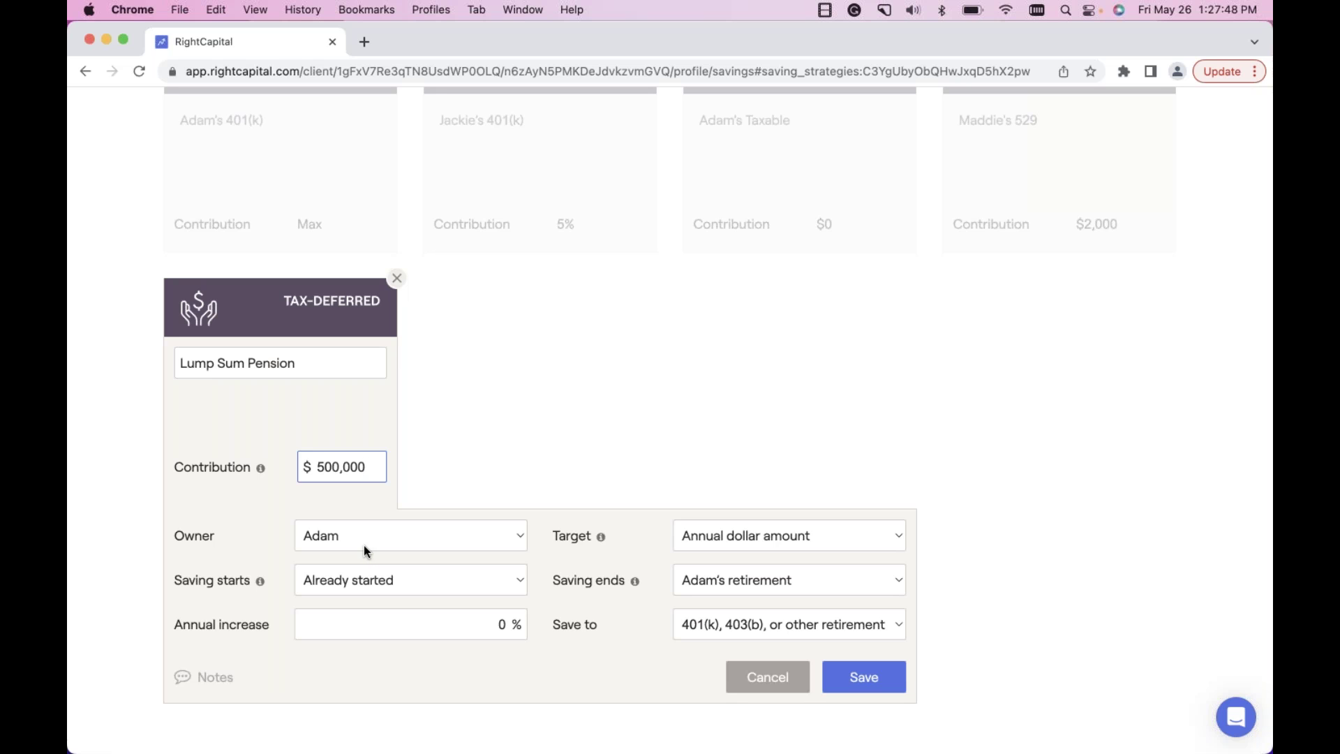
Try setting the saving to start and end in calendar year 2030, check its destination account options, and close it without saving.
{"action": "left_click", "coordinate": [347, 579]}
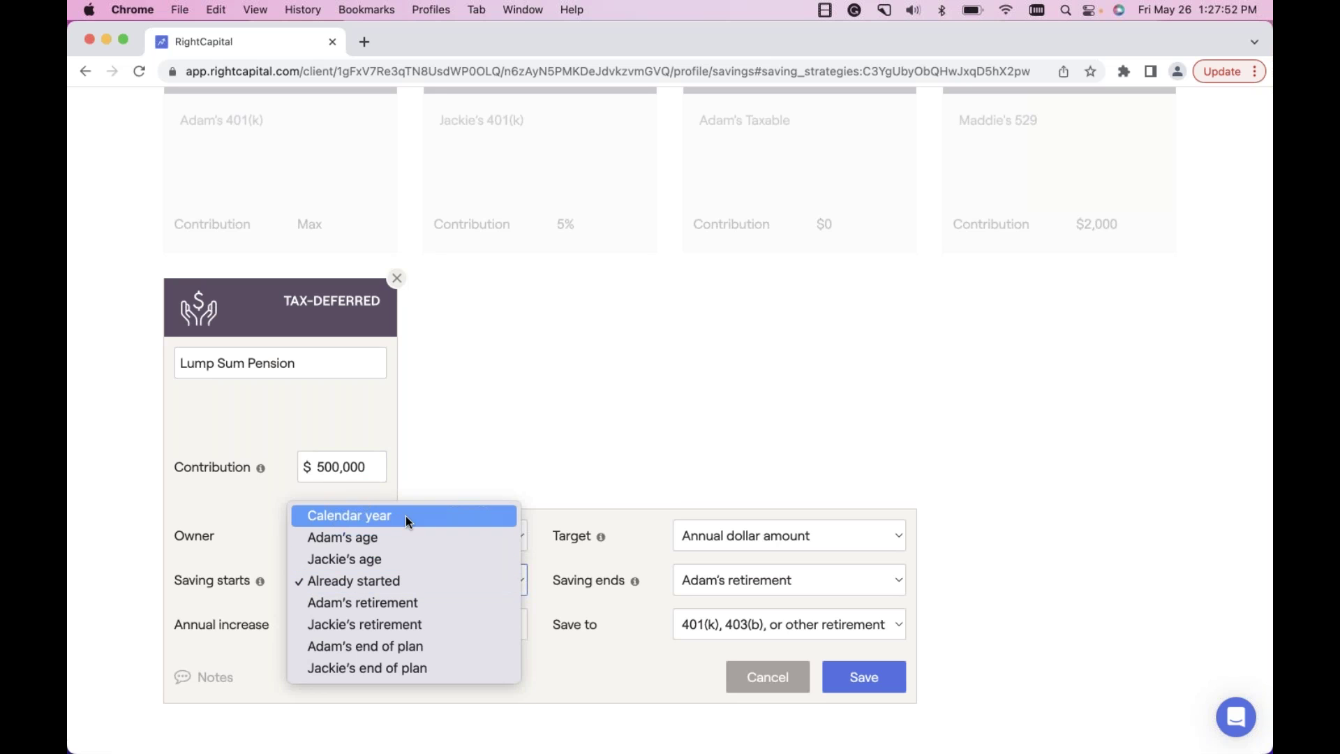
{"action": "left_click", "coordinate": [384, 517]}
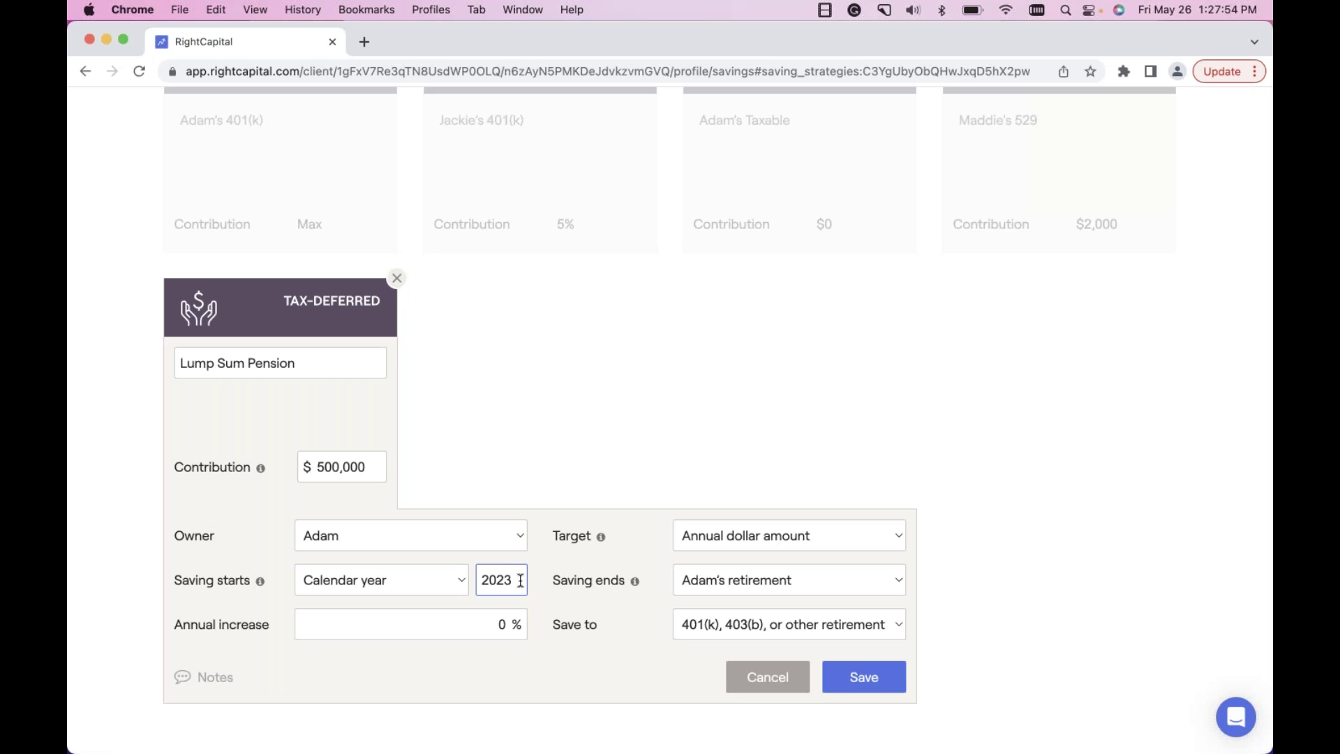
{"action": "key", "text": "BackSpace"}
{"action": "key", "text": "BackSpace"}
{"action": "type", "text": "30"}
{"action": "left_click", "coordinate": [704, 580]}
{"action": "left_click", "coordinate": [762, 497]}
{"action": "key", "text": "BackSpace"}
{"action": "key", "text": "BackSpace"}
{"action": "type", "text": "30"}
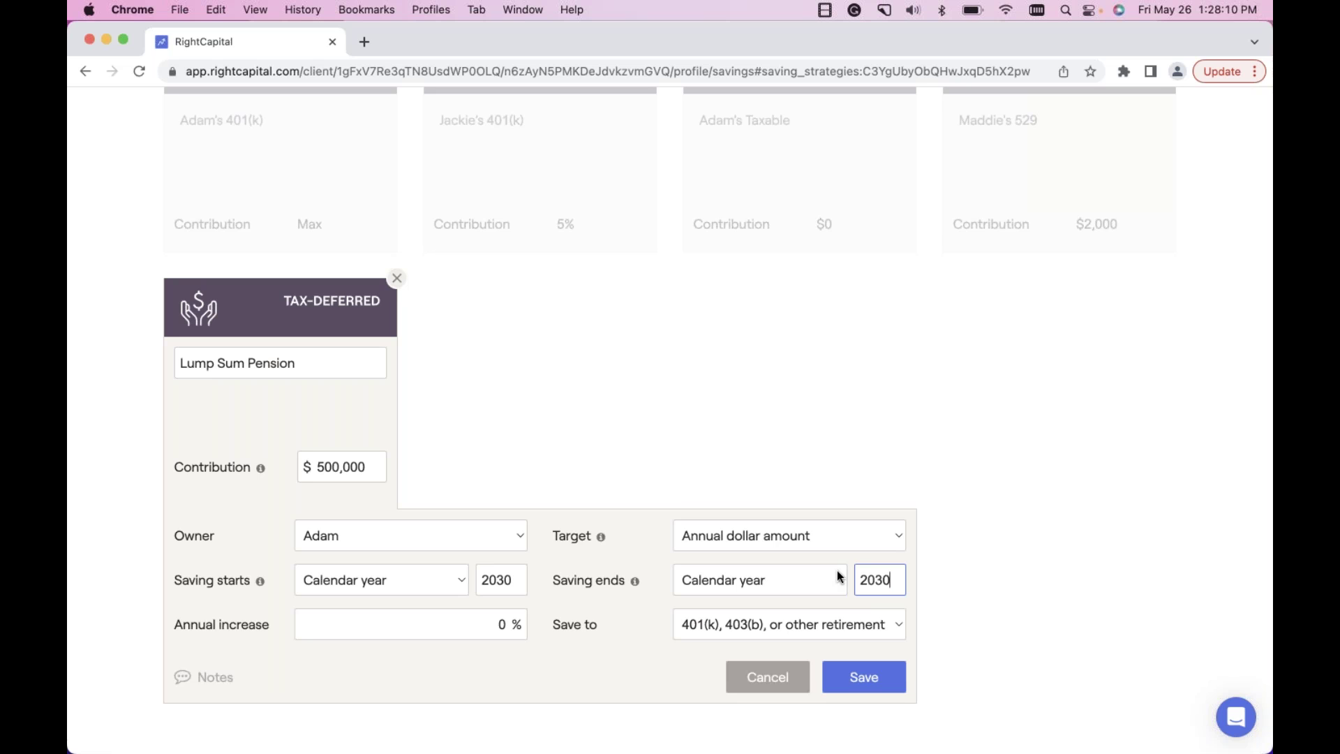
{"action": "left_click", "coordinate": [764, 628]}
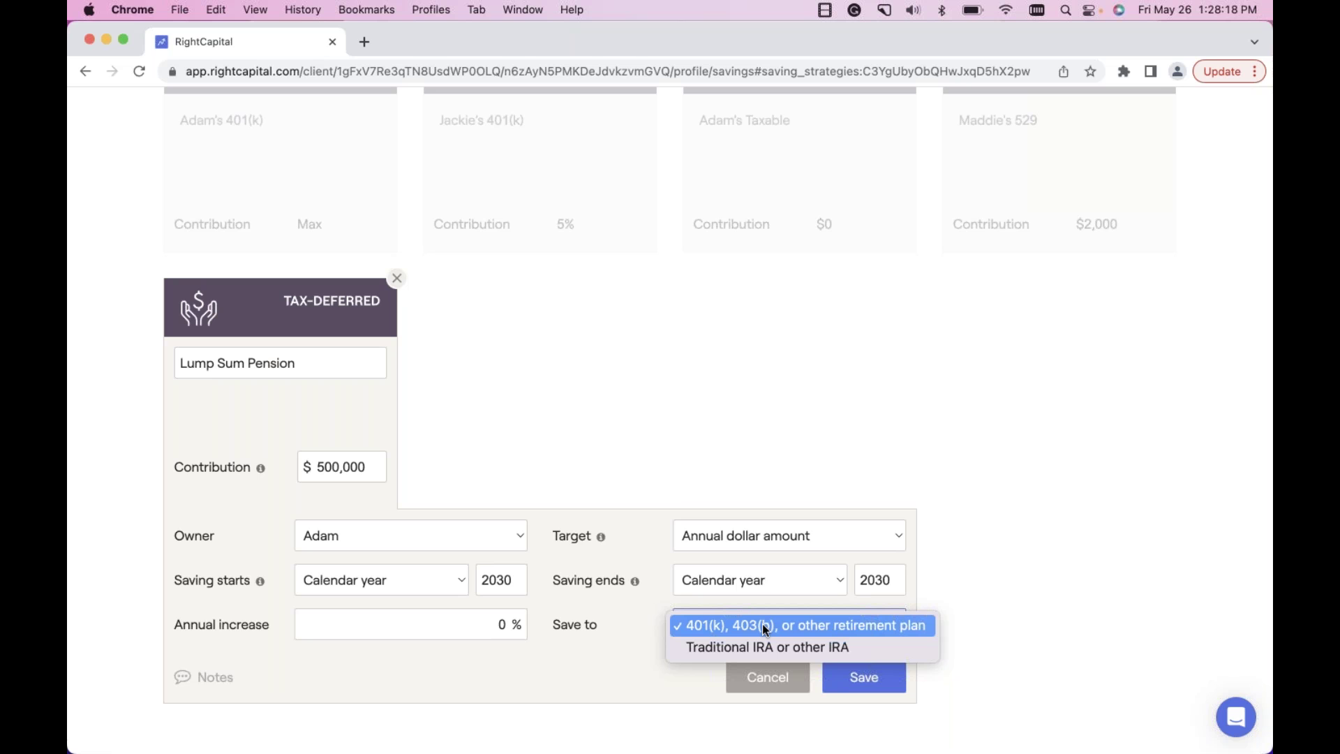
{"action": "left_click", "coordinate": [764, 628]}
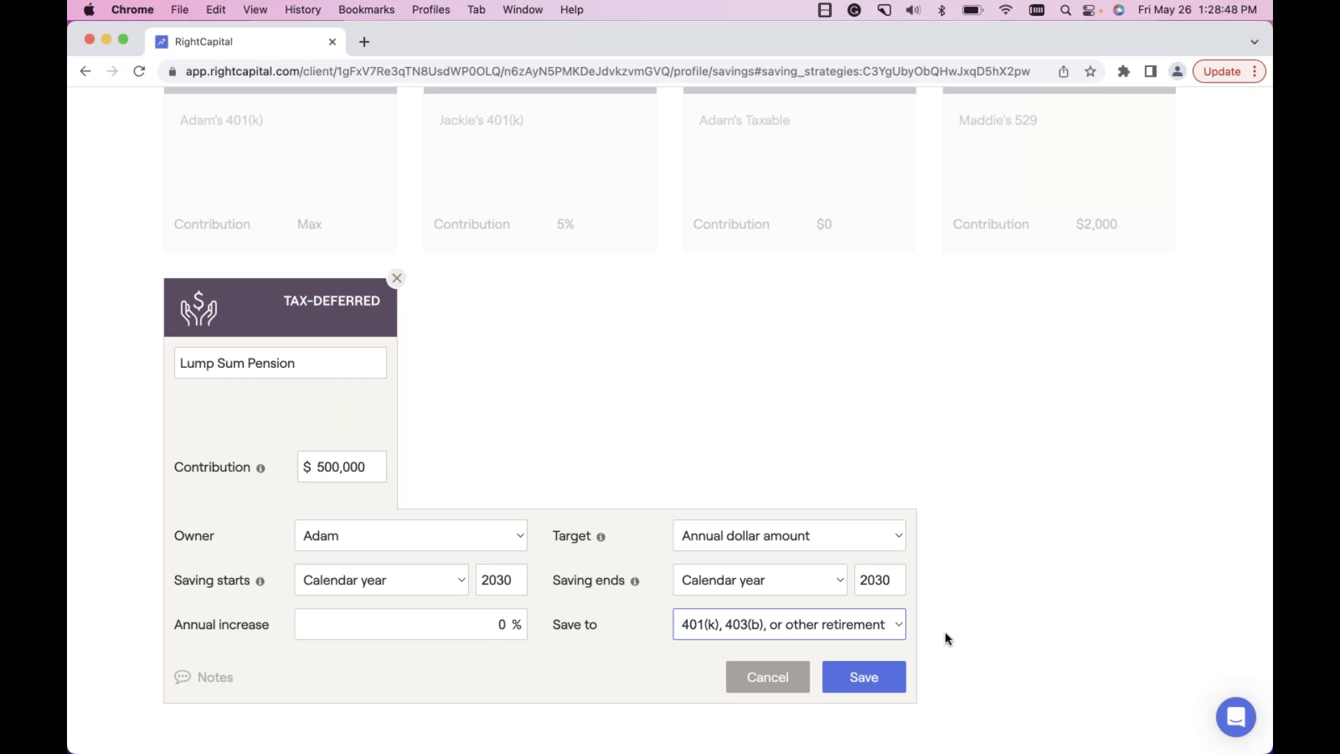
{"action": "left_click", "coordinate": [836, 474]}
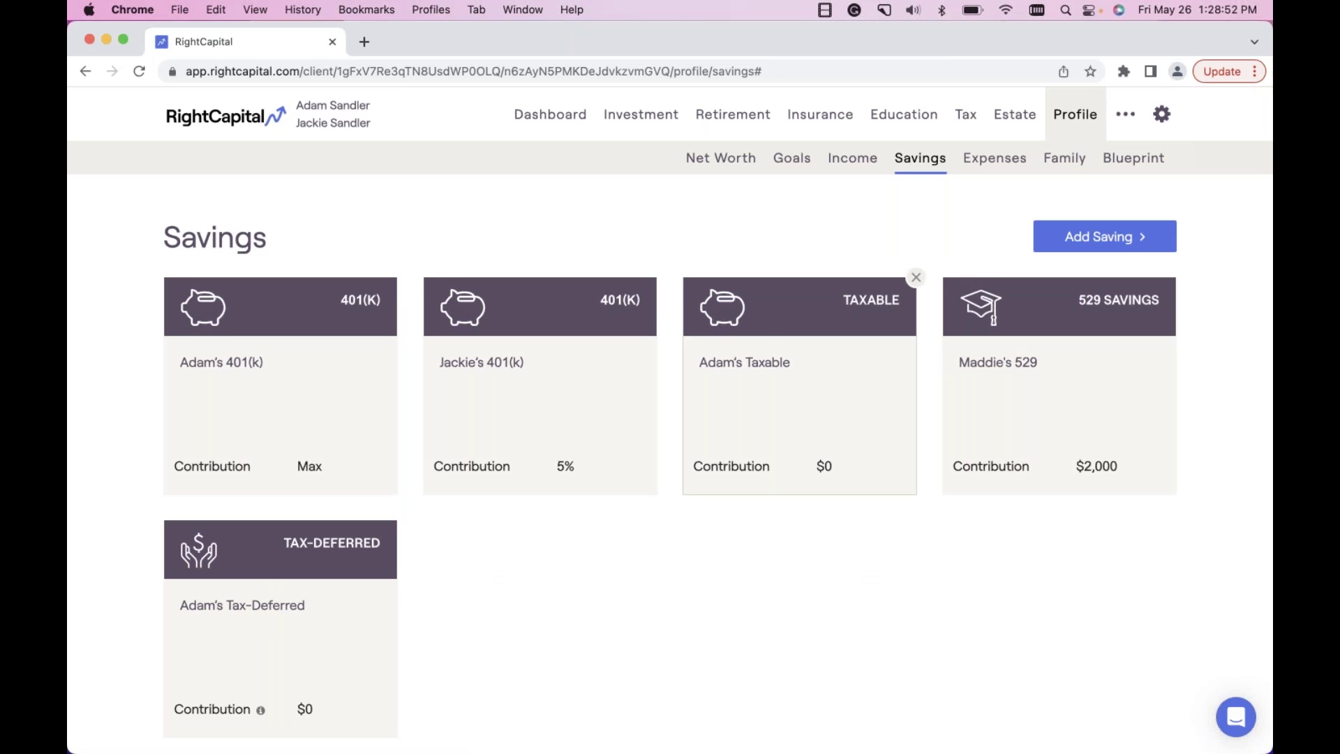
Add a distribution to the profile's income with an annual amount of $10,000 from the 401(k) accounts.
{"action": "left_click", "coordinate": [848, 159]}
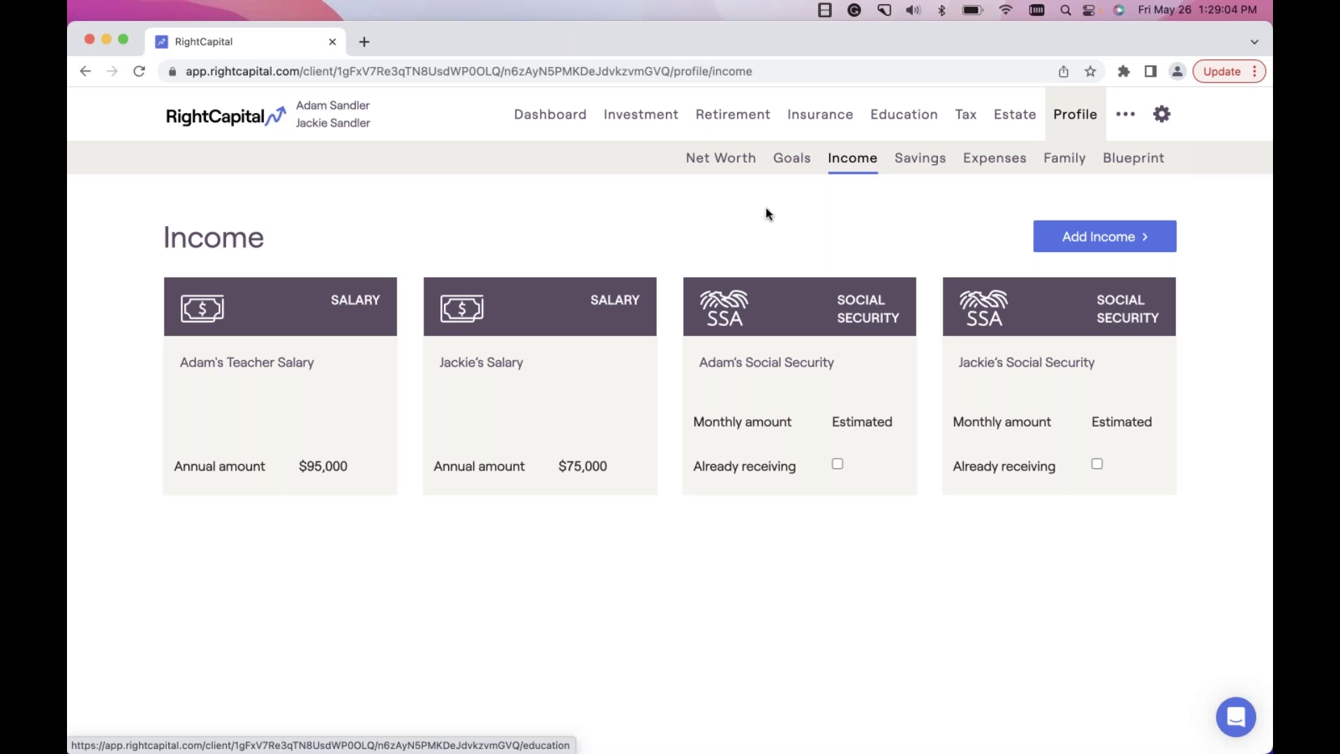
{"action": "left_click", "coordinate": [1125, 235]}
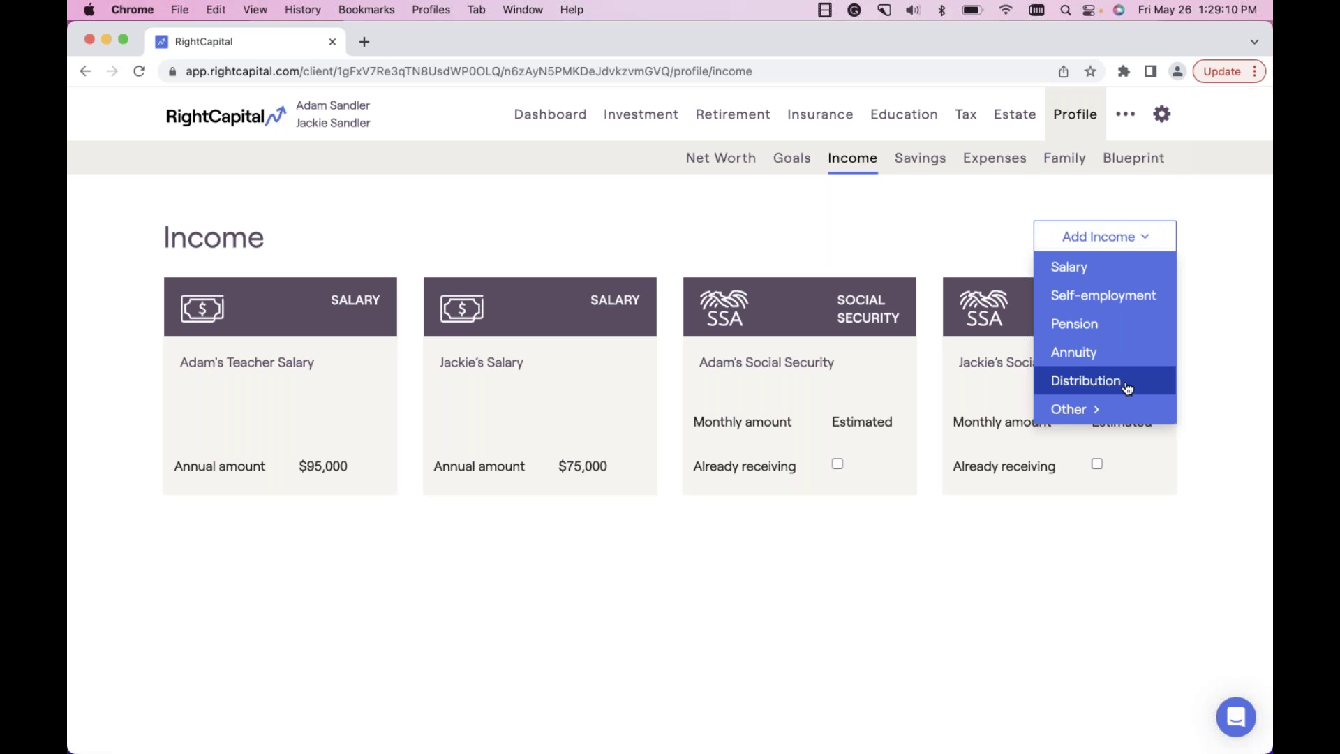
{"action": "left_click", "coordinate": [1100, 384]}
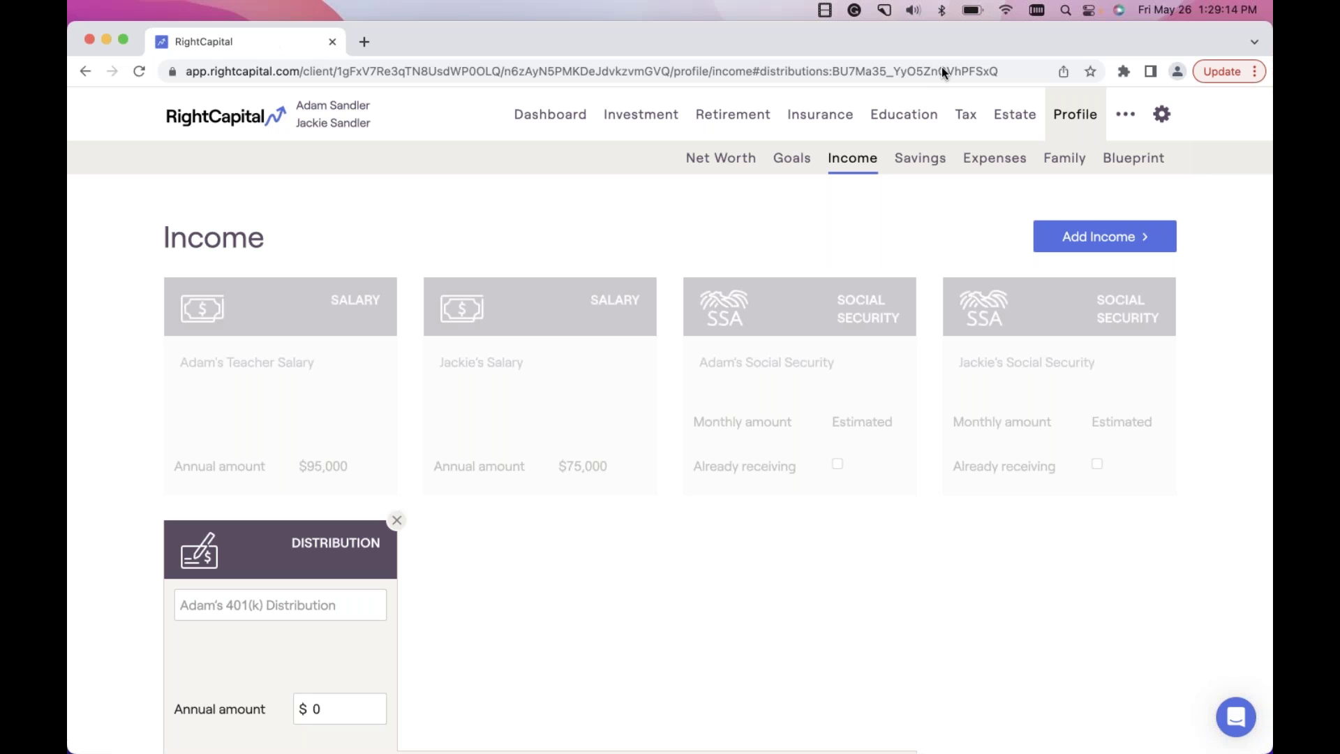
{"action": "scroll", "coordinate": [281, 626], "scroll_direction": "down", "scroll_amount": 2}
{"action": "scroll", "coordinate": [280, 632], "scroll_direction": "down", "scroll_amount": 3}
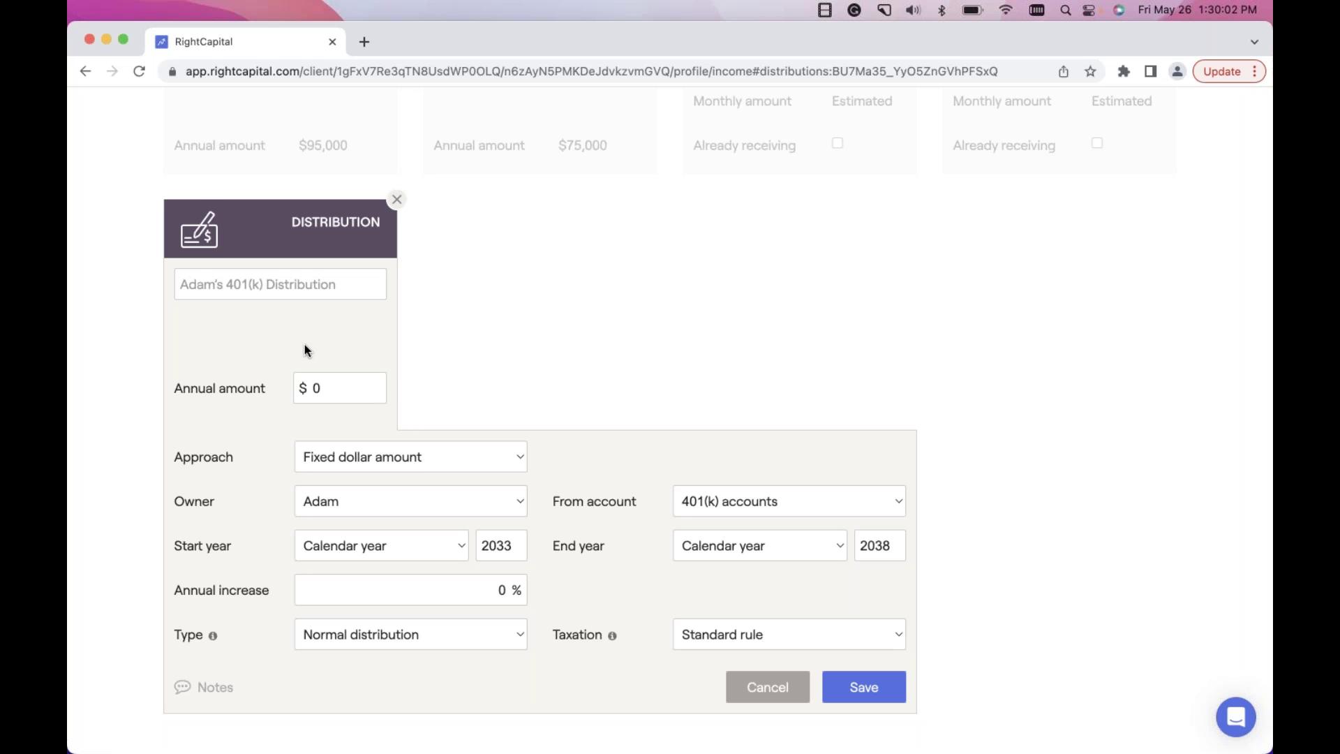
{"action": "left_click", "coordinate": [345, 385]}
{"action": "type", "text": "10,00"}
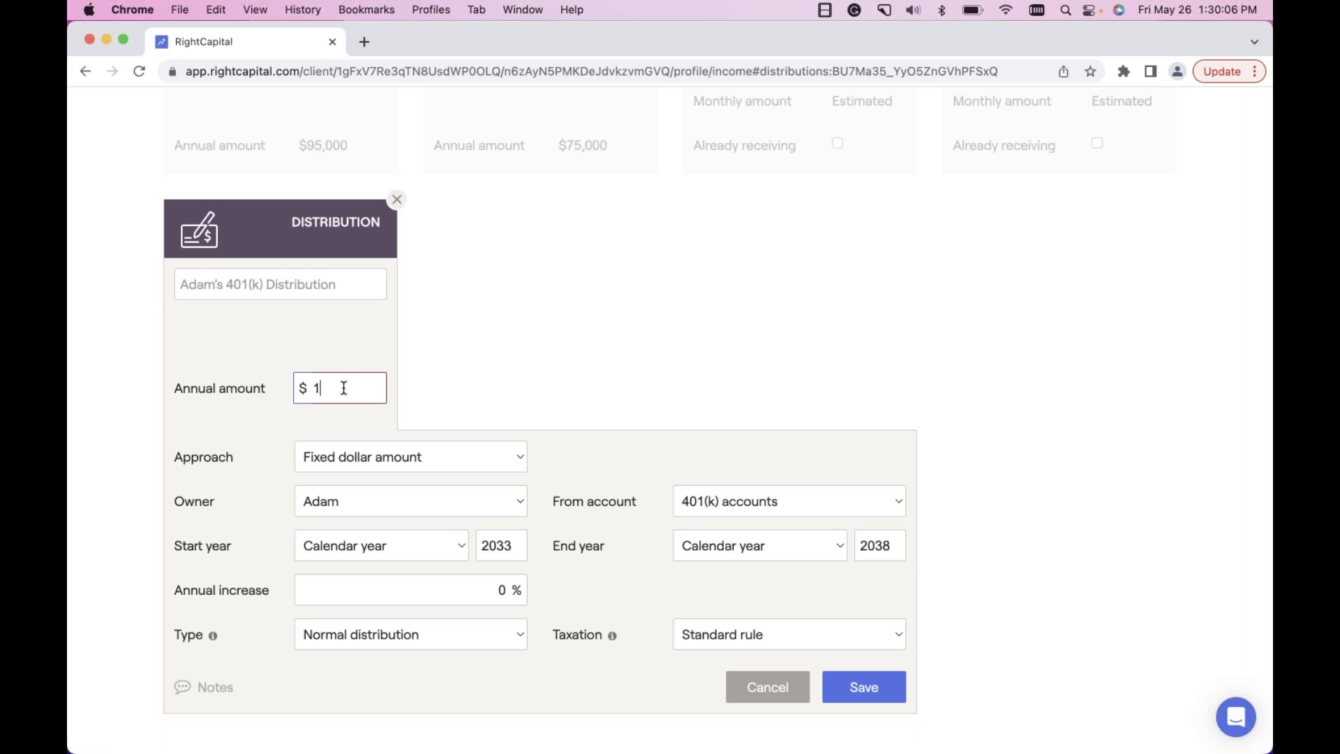
{"action": "type", "text": "0"}
{"action": "left_click", "coordinate": [807, 508]}
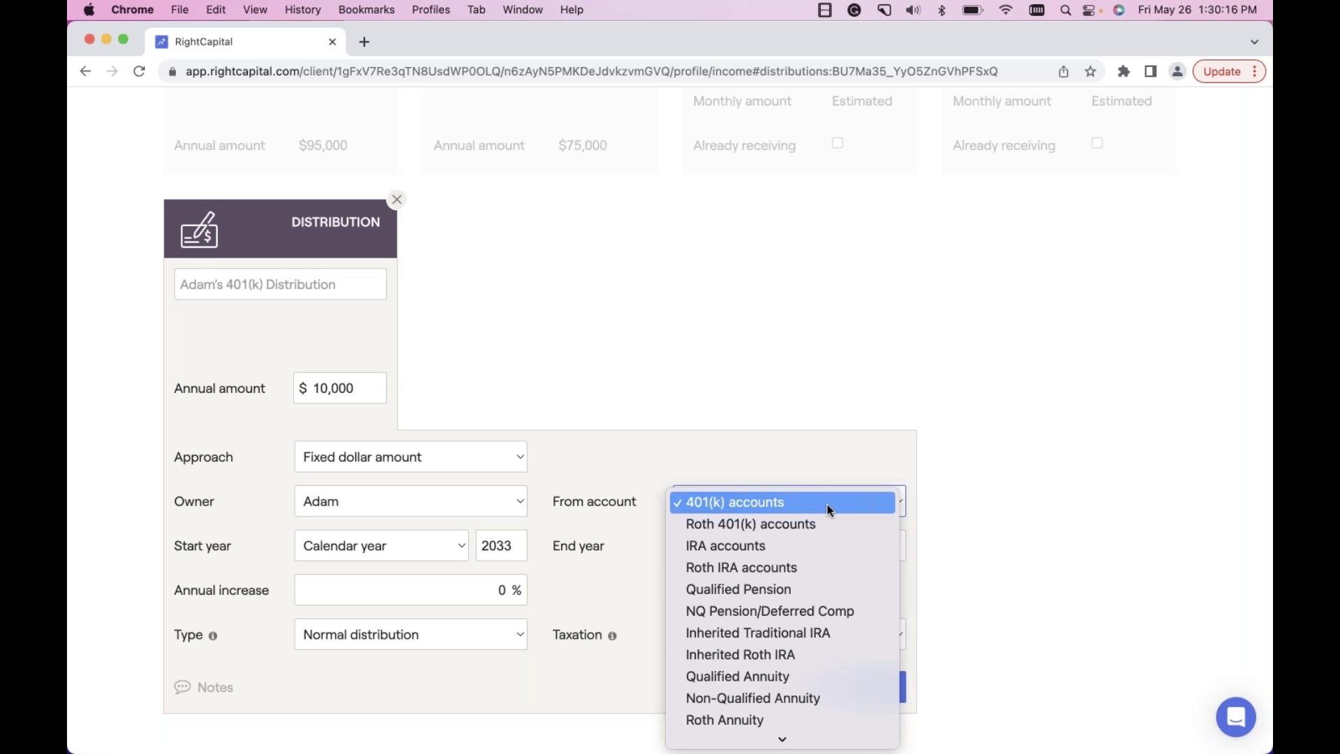
{"action": "left_click", "coordinate": [827, 504]}
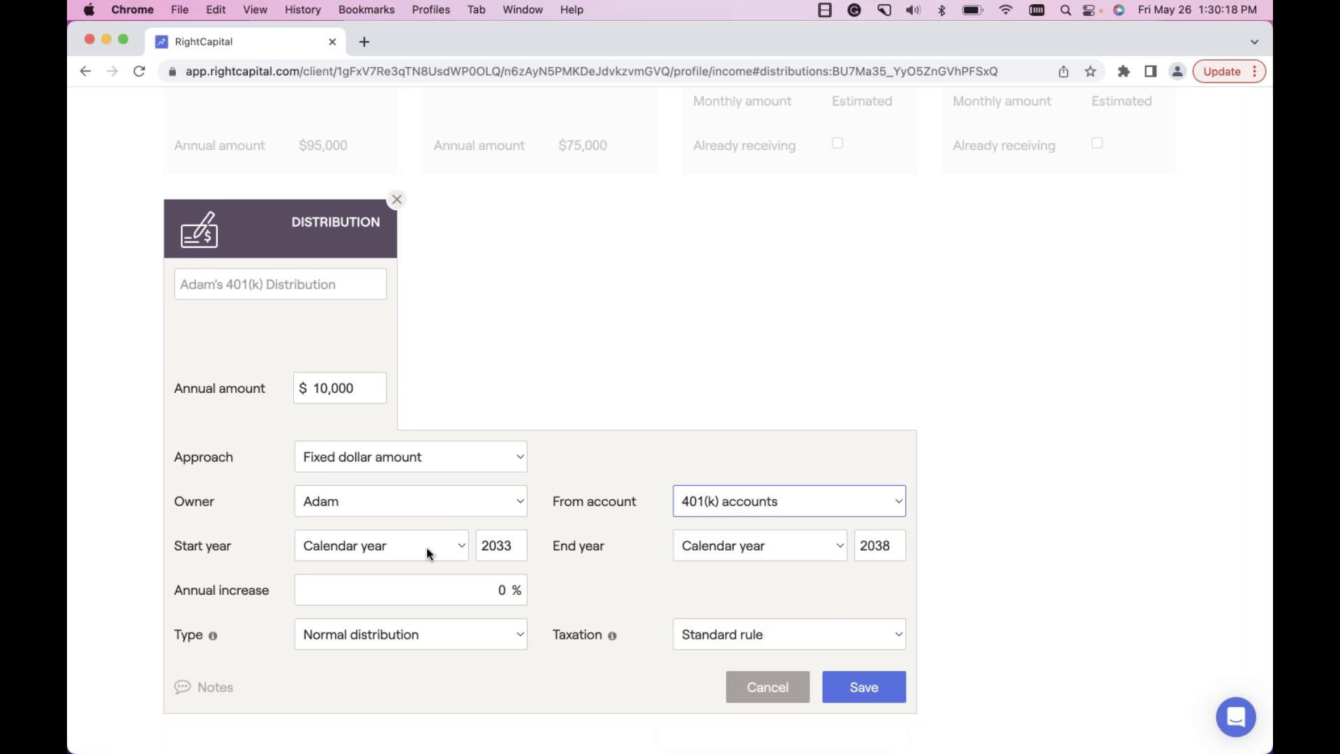
Set the distribution's start year to 2025 and its end year to 2030.
{"action": "left_click", "coordinate": [514, 544]}
{"action": "key", "text": "BackSpace"}
{"action": "key", "text": "BackSpace"}
{"action": "type", "text": "25"}
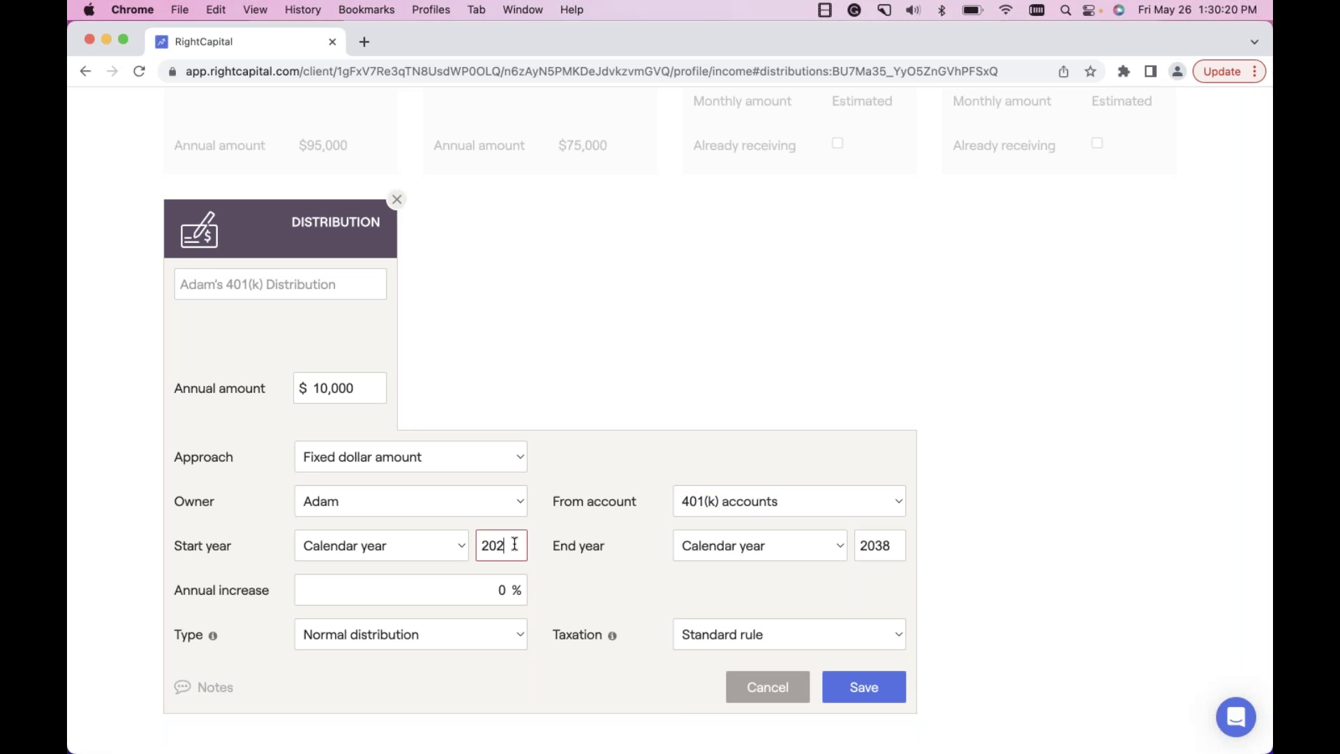
{"action": "left_click", "coordinate": [897, 546]}
{"action": "key", "text": "BackSpace"}
{"action": "type", "text": "0"}
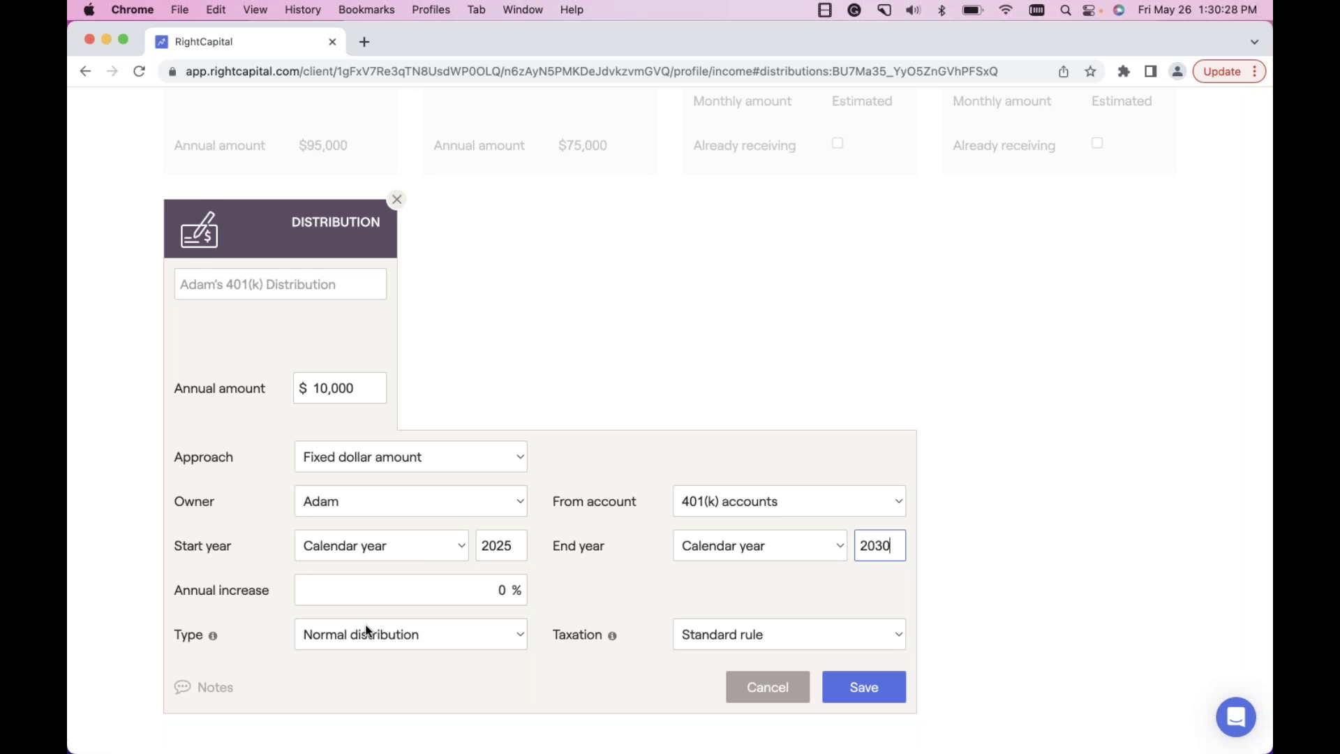
Set the distribution type to Convert to Roth IRA and save the distribution.
{"action": "left_click", "coordinate": [411, 637]}
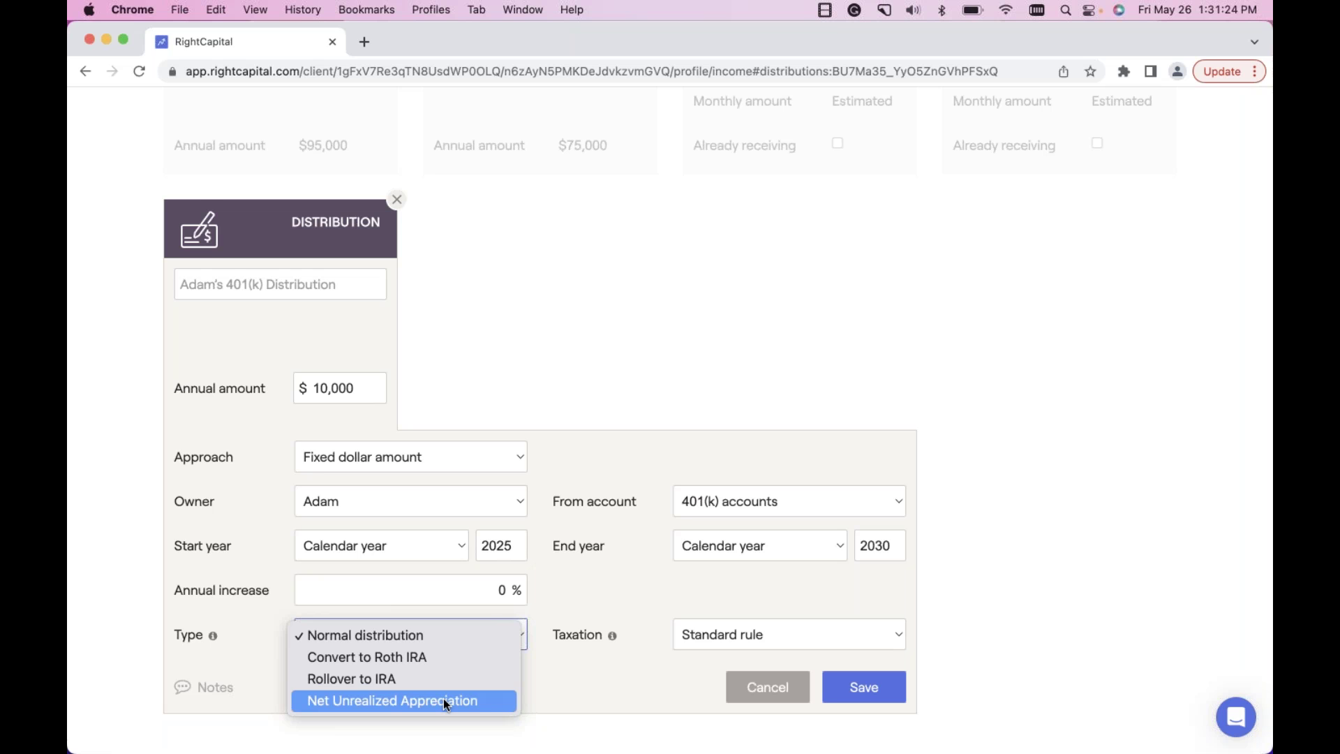
{"action": "left_click", "coordinate": [550, 619]}
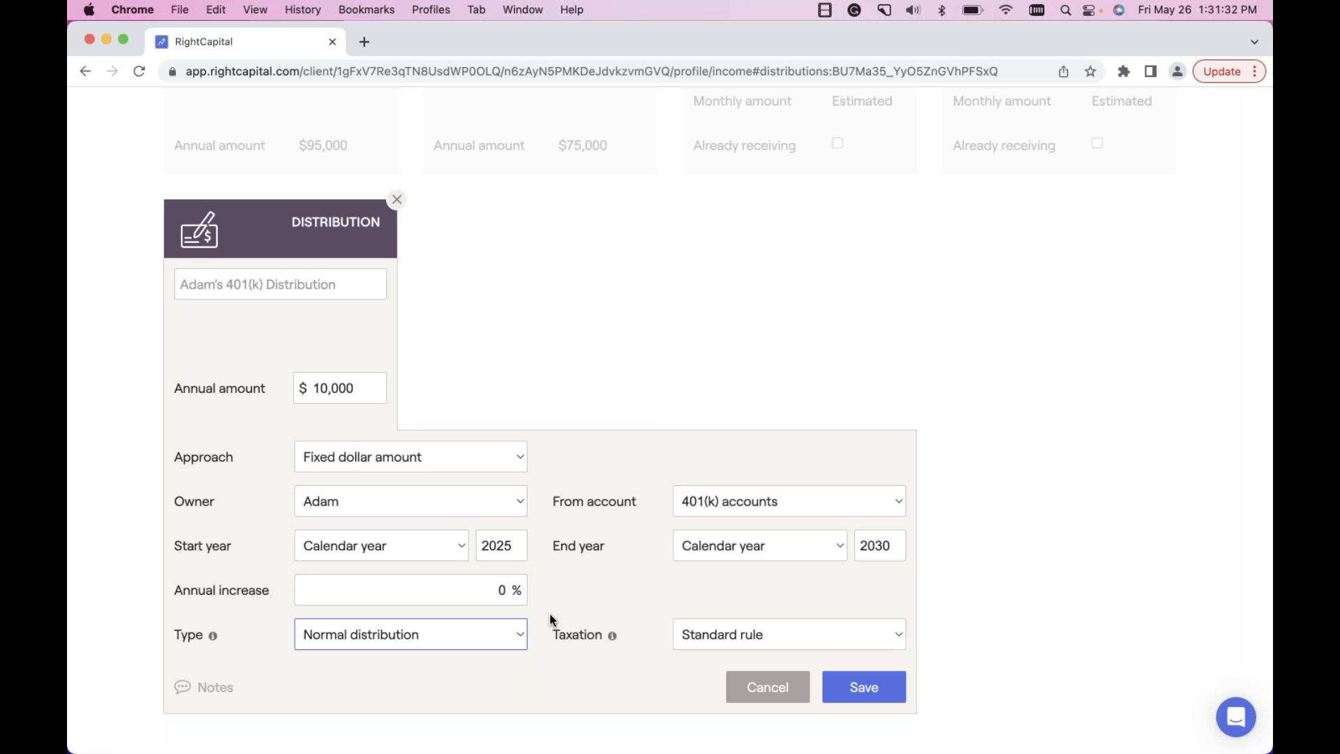
{"action": "left_click", "coordinate": [455, 635]}
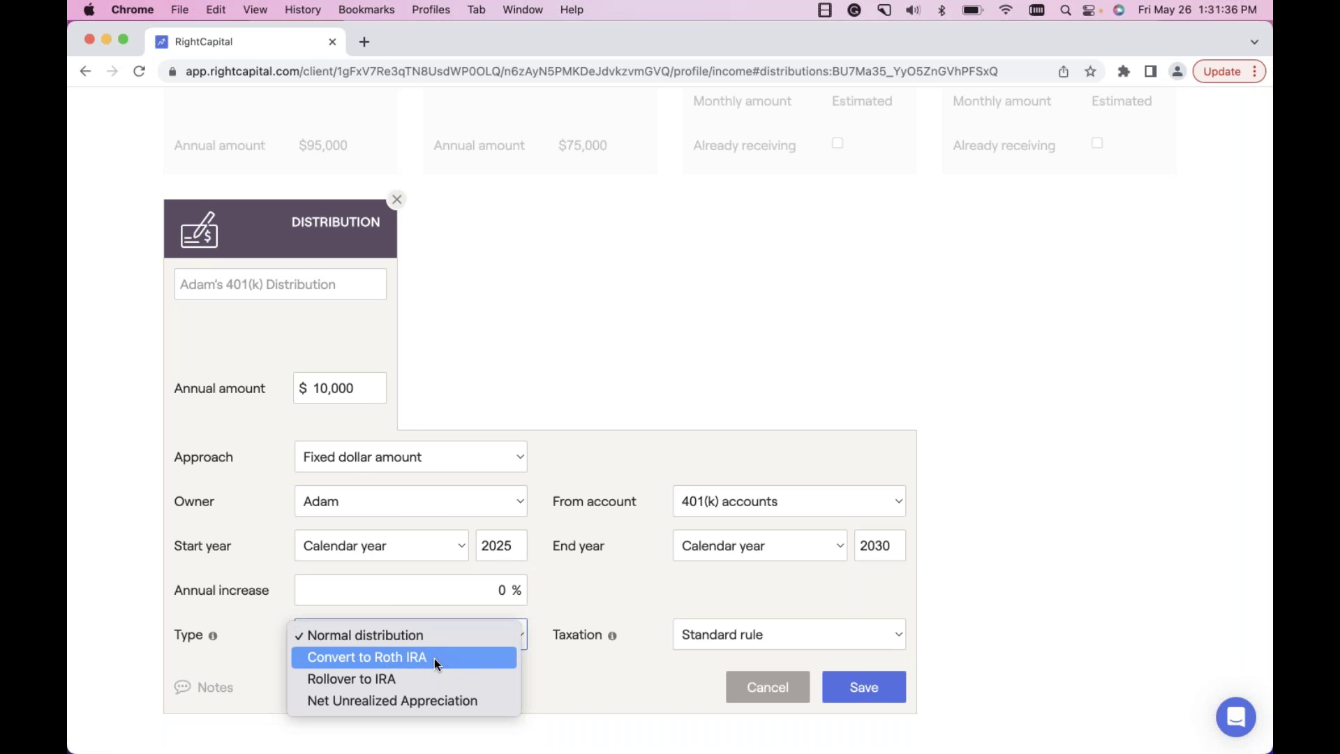
{"action": "left_click", "coordinate": [434, 657]}
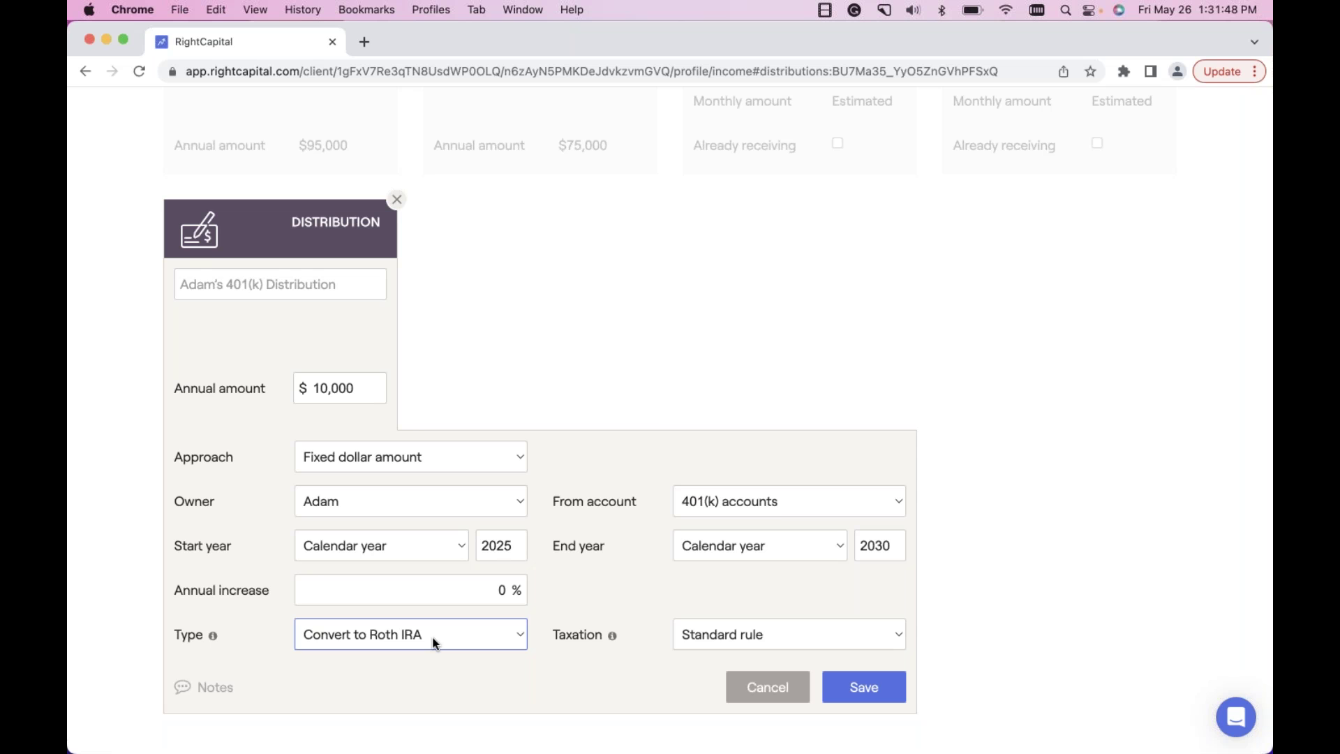
{"action": "left_click", "coordinate": [864, 687]}
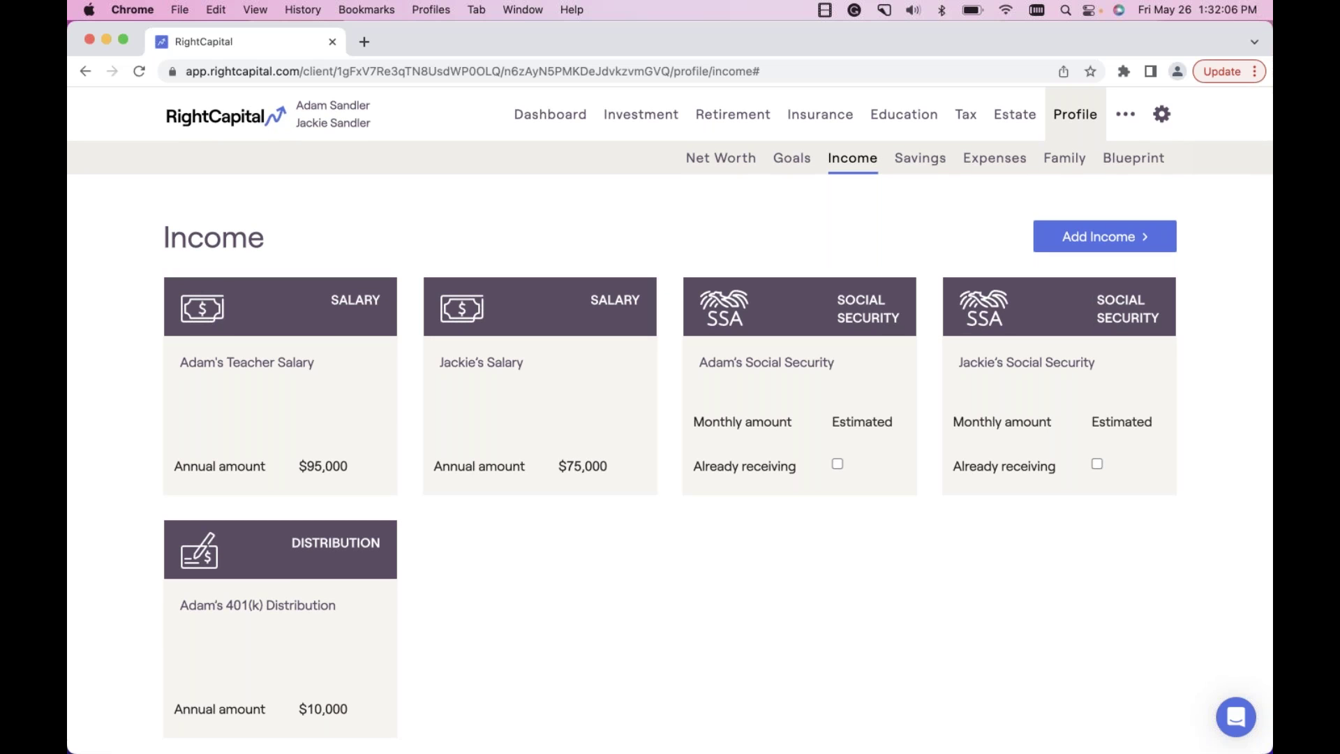
Return to the advisor portal and review the task templates for Social Security statement upload, data entry and contribution reminder.
{"action": "left_click", "coordinate": [262, 120]}
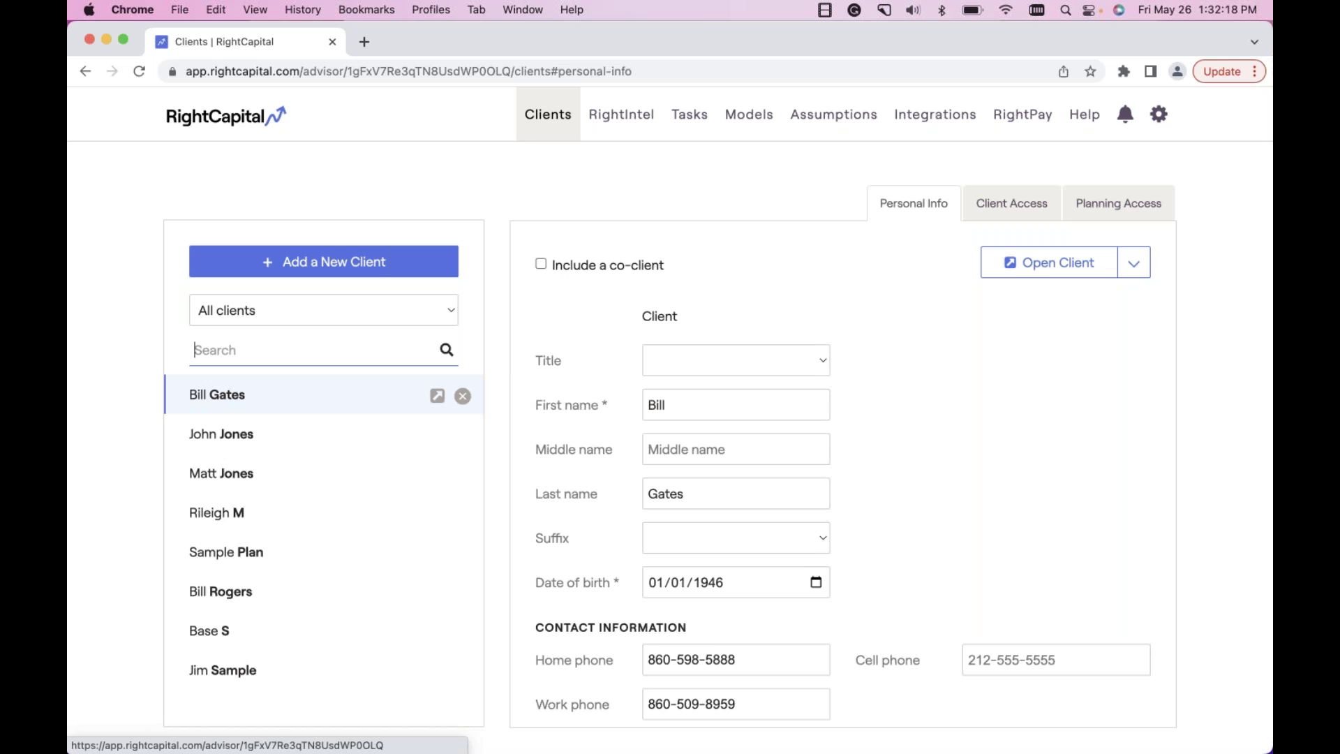
{"action": "left_click", "coordinate": [688, 121]}
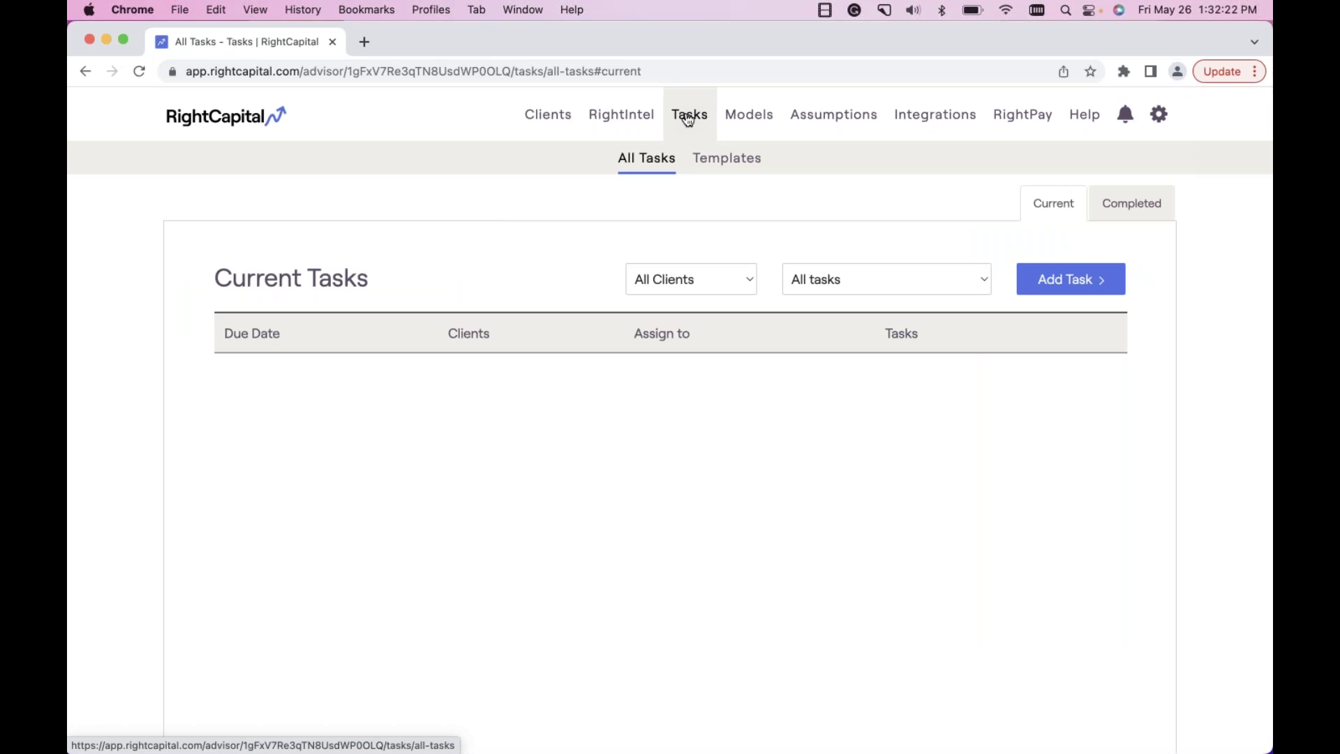
{"action": "left_click", "coordinate": [727, 166]}
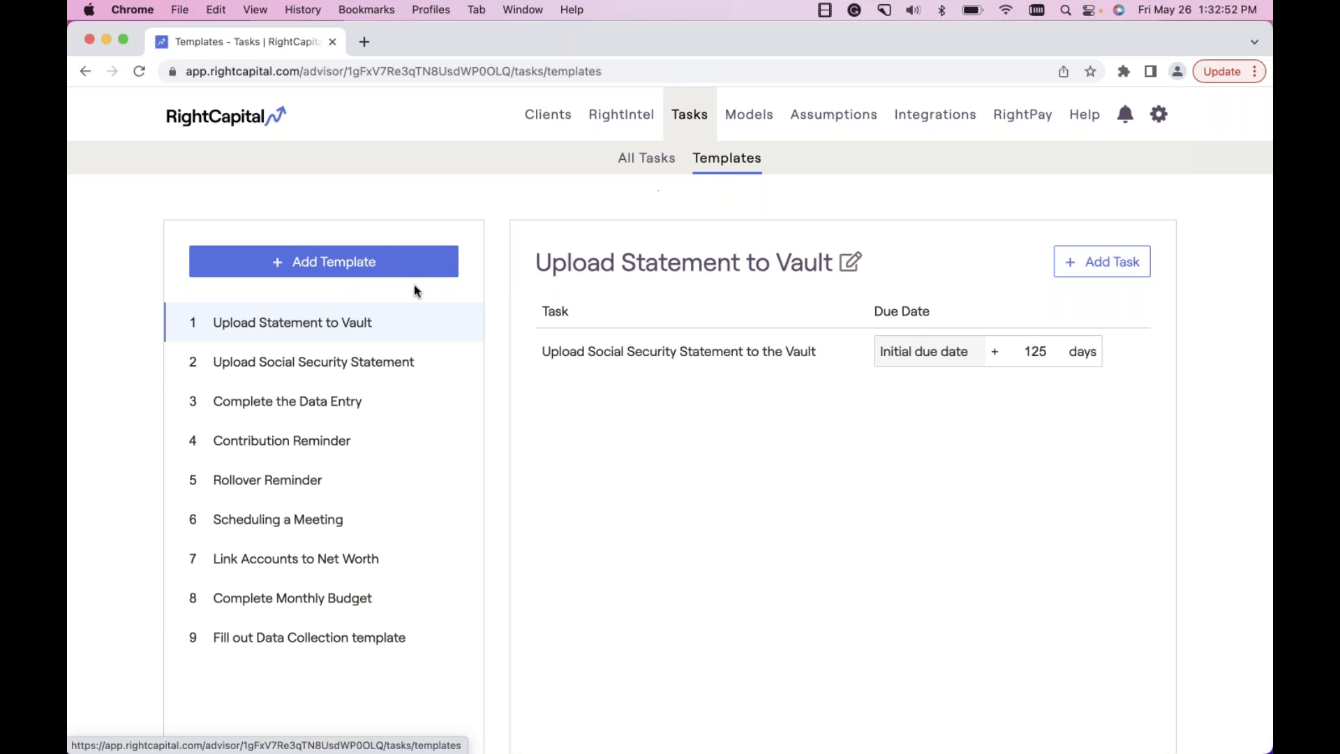
{"action": "left_click", "coordinate": [325, 360]}
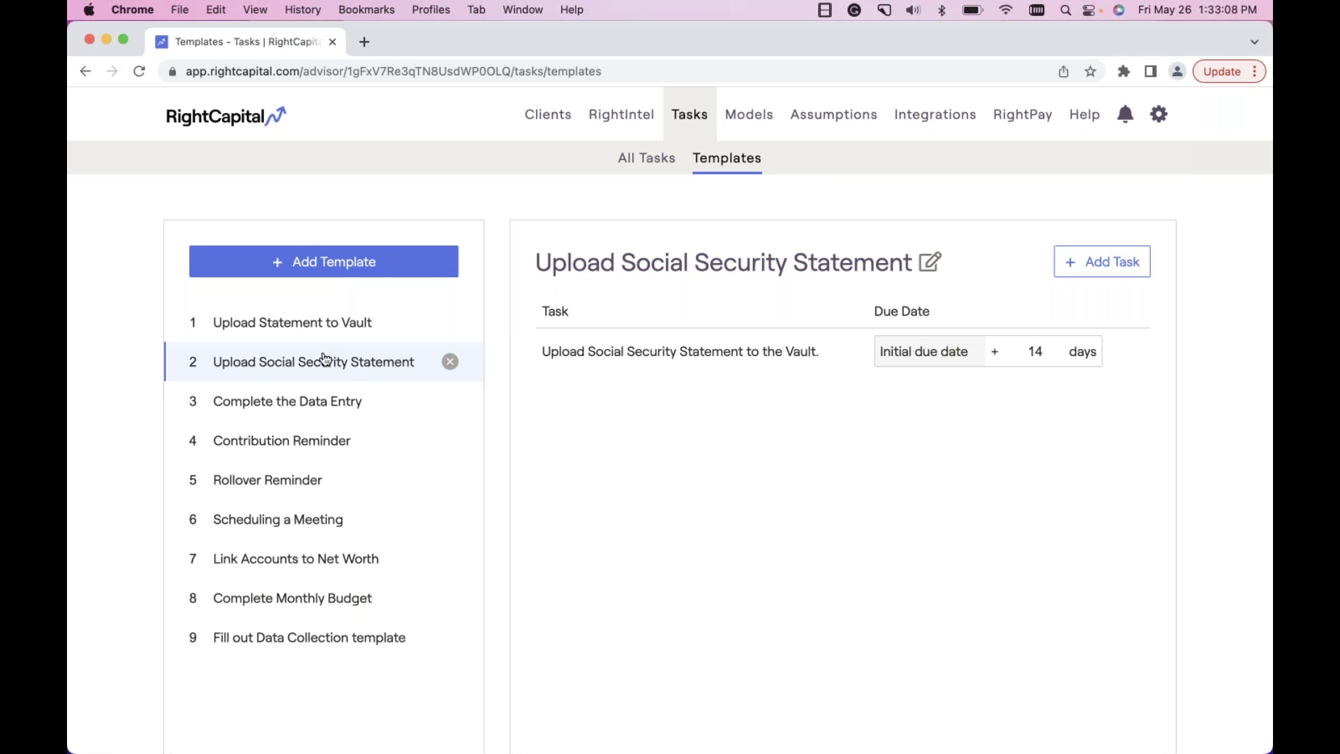
{"action": "left_click", "coordinate": [311, 405]}
{"action": "left_click", "coordinate": [308, 447]}
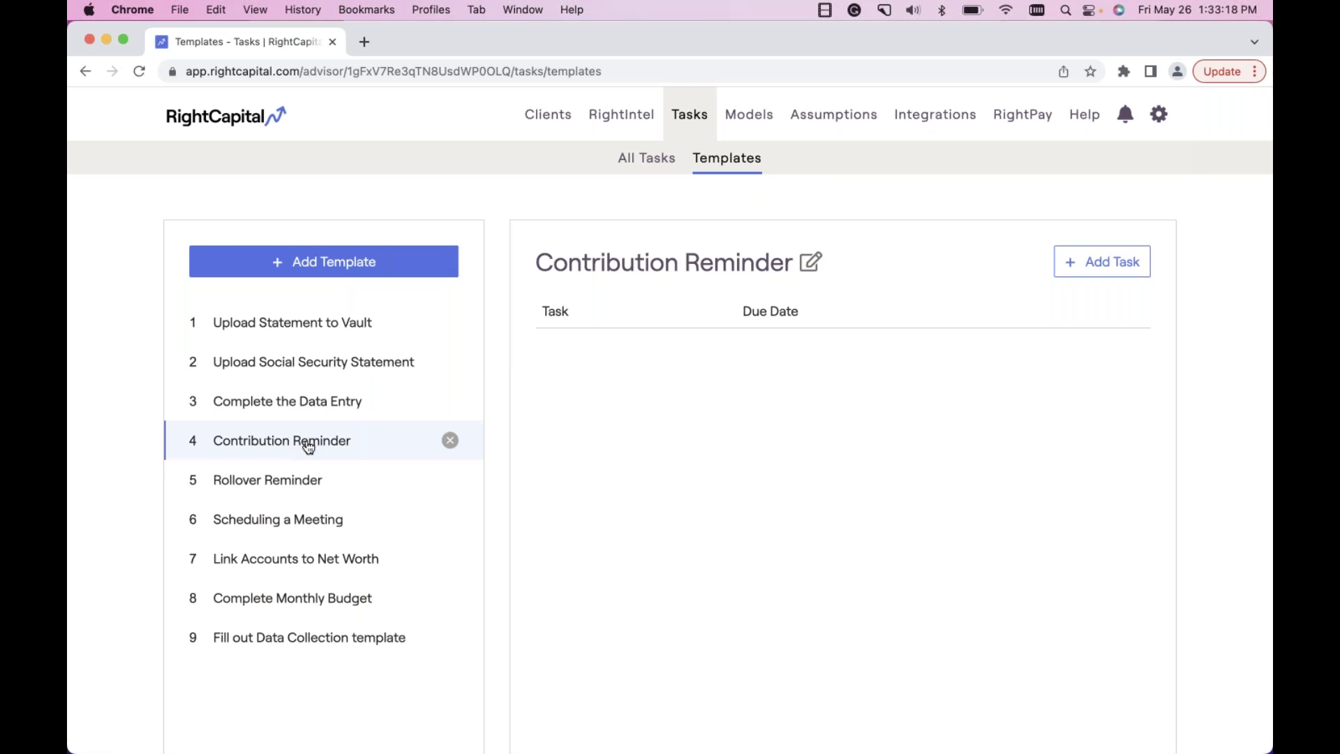
Review the task templates from Rollover Reminder through Fill out Data Collection template, and check how a task is added to the current tasks.
{"action": "left_click", "coordinate": [304, 485]}
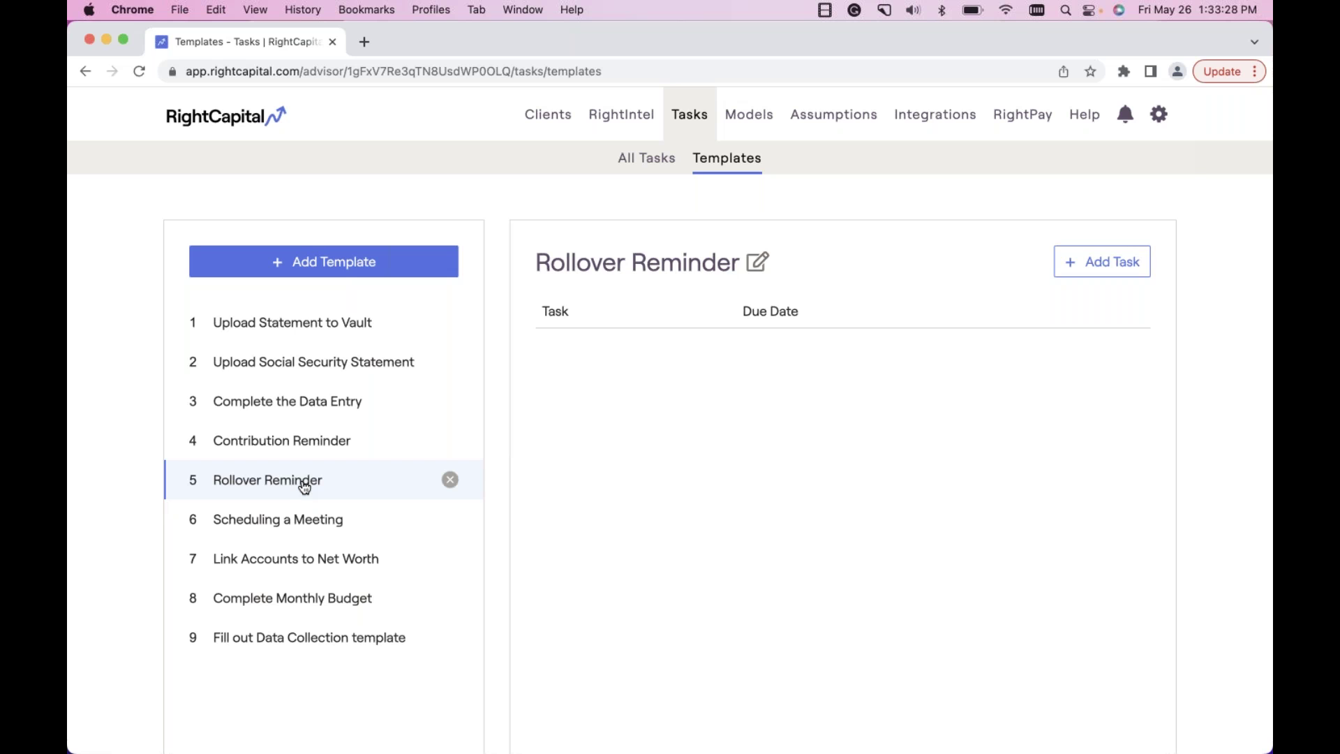
{"action": "left_click", "coordinate": [323, 523]}
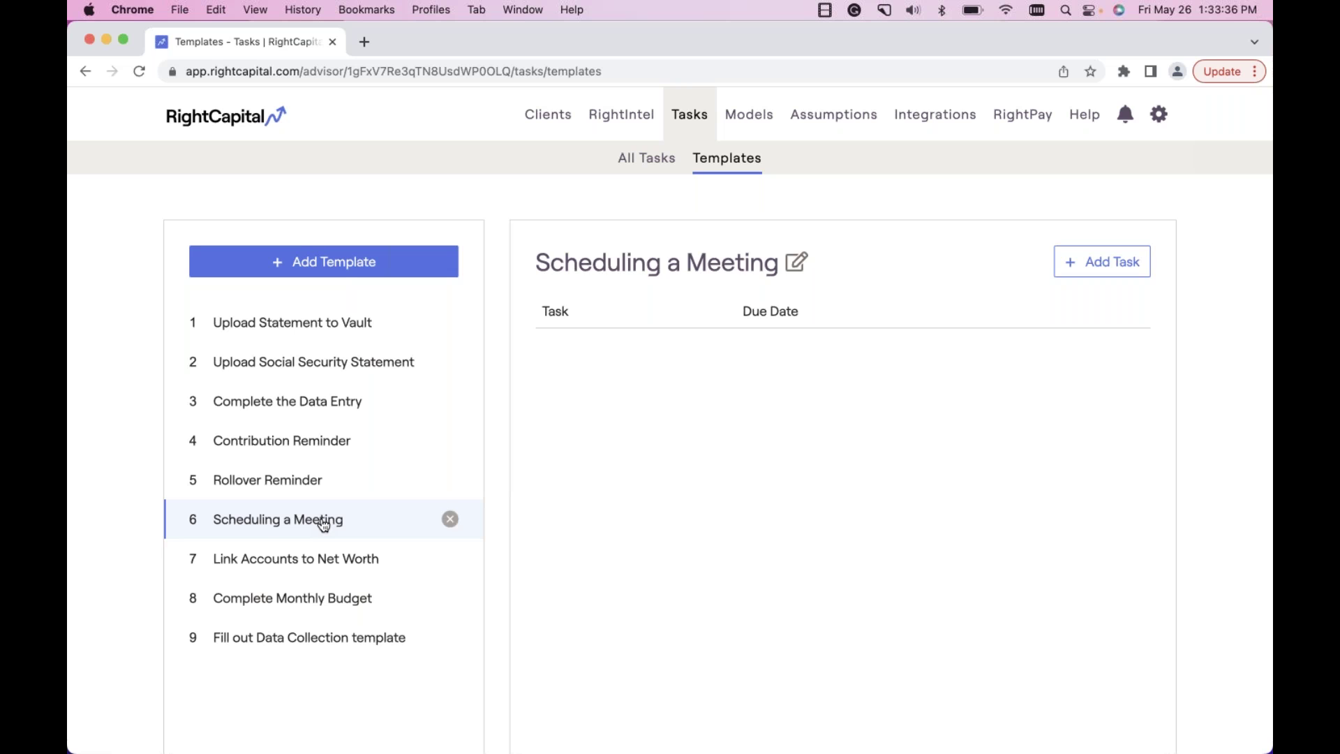
{"action": "left_click", "coordinate": [310, 564]}
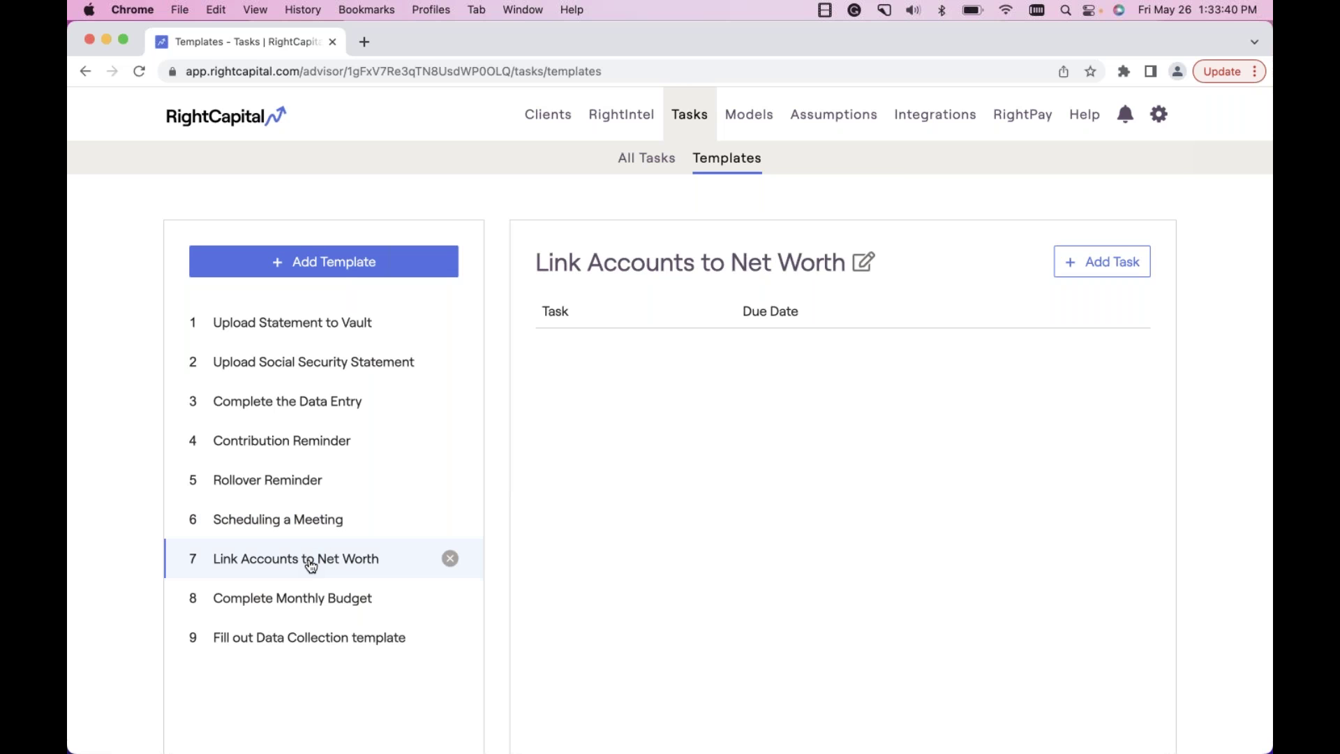
{"action": "left_click", "coordinate": [308, 603]}
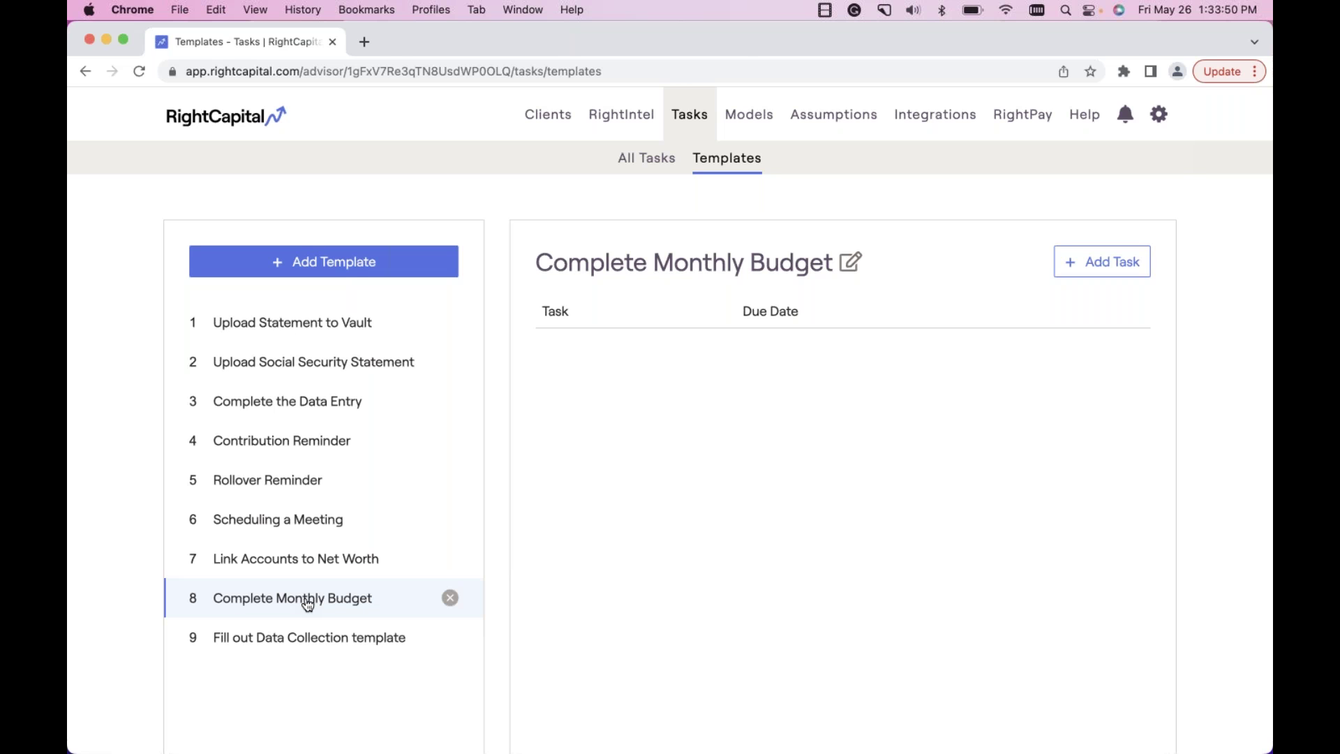
{"action": "left_click", "coordinate": [300, 645]}
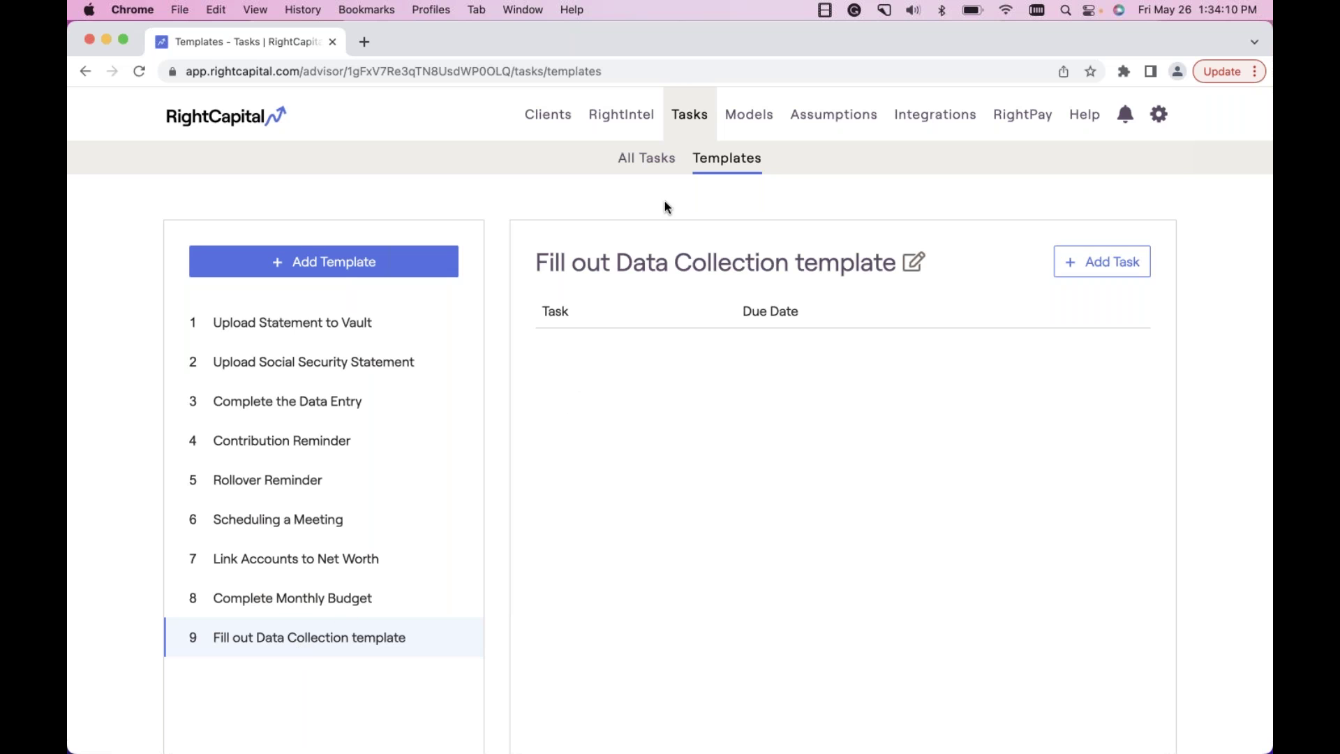
{"action": "left_click", "coordinate": [648, 162]}
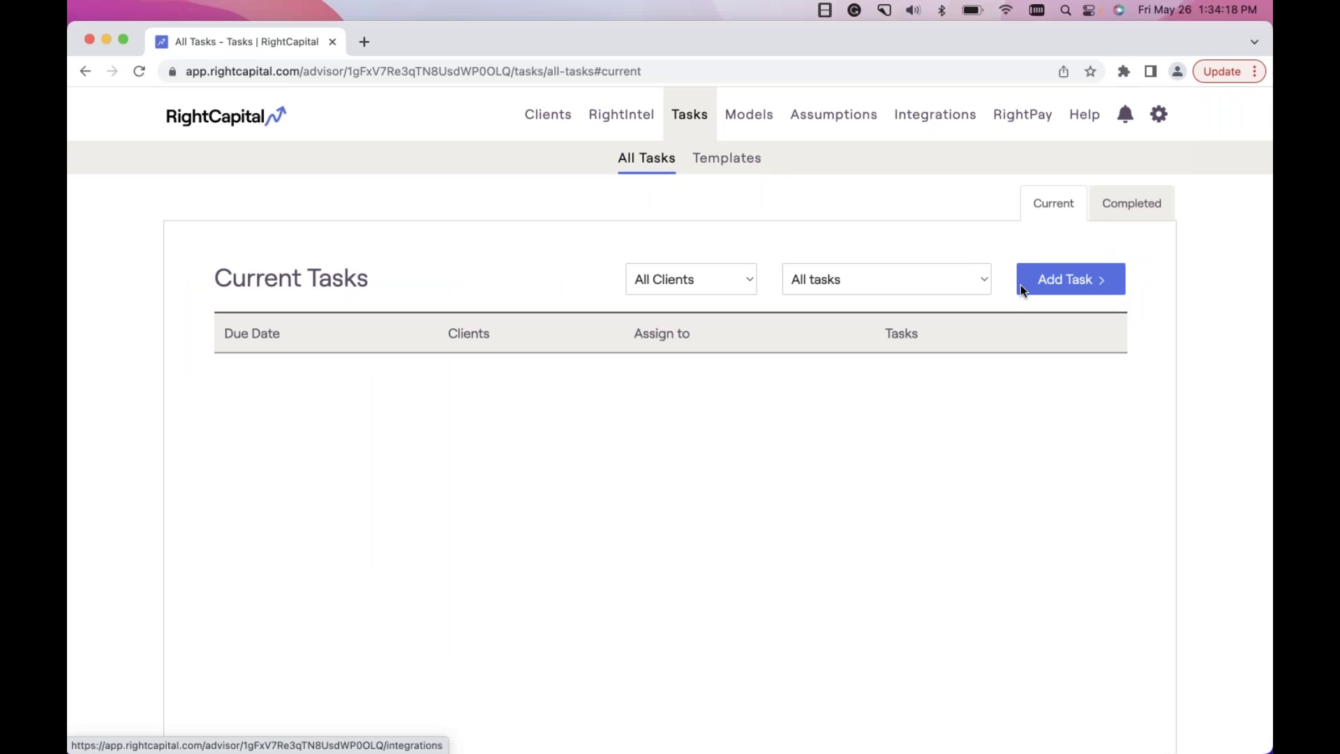
{"action": "left_click", "coordinate": [1083, 287]}
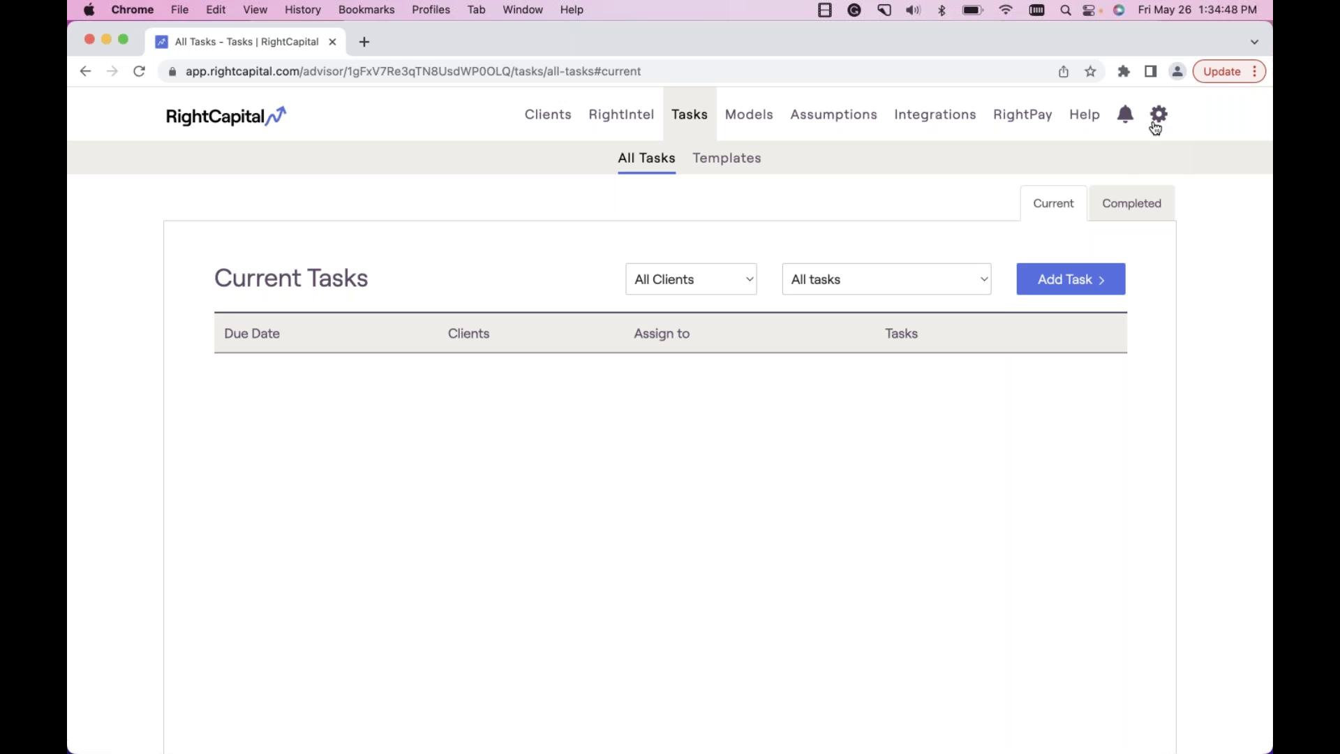
Examine the report templates in the advisor settings, including Life Insurance Analysis and Net Worth.
{"action": "mouse_move", "coordinate": [1159, 126]}
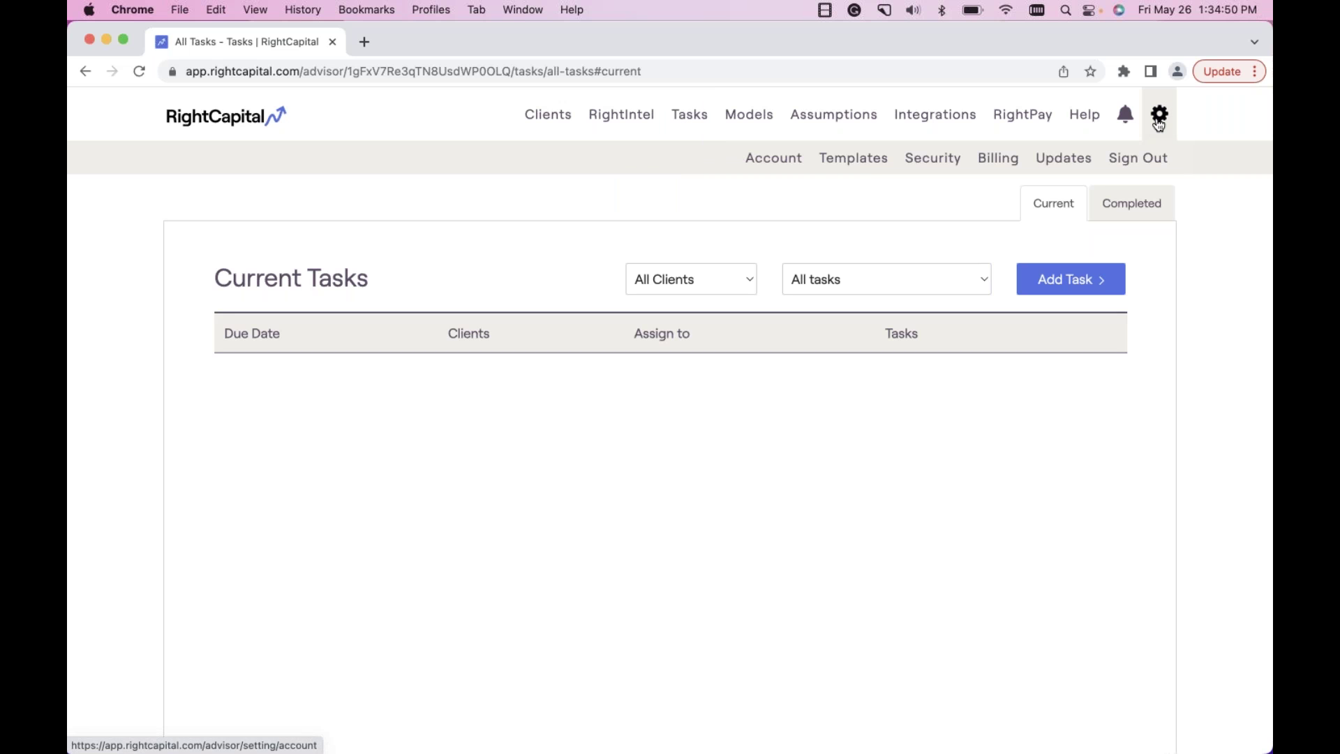
{"action": "left_click", "coordinate": [856, 168]}
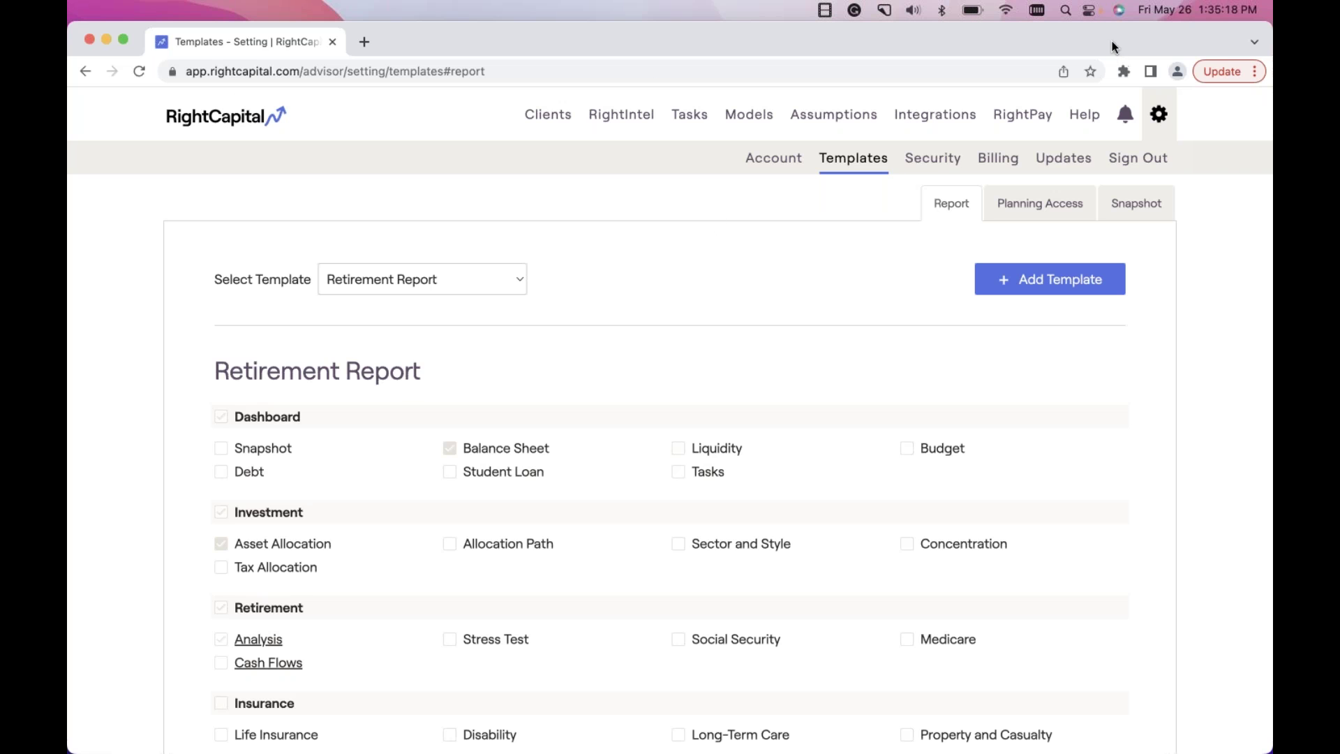
{"action": "left_click", "coordinate": [444, 280]}
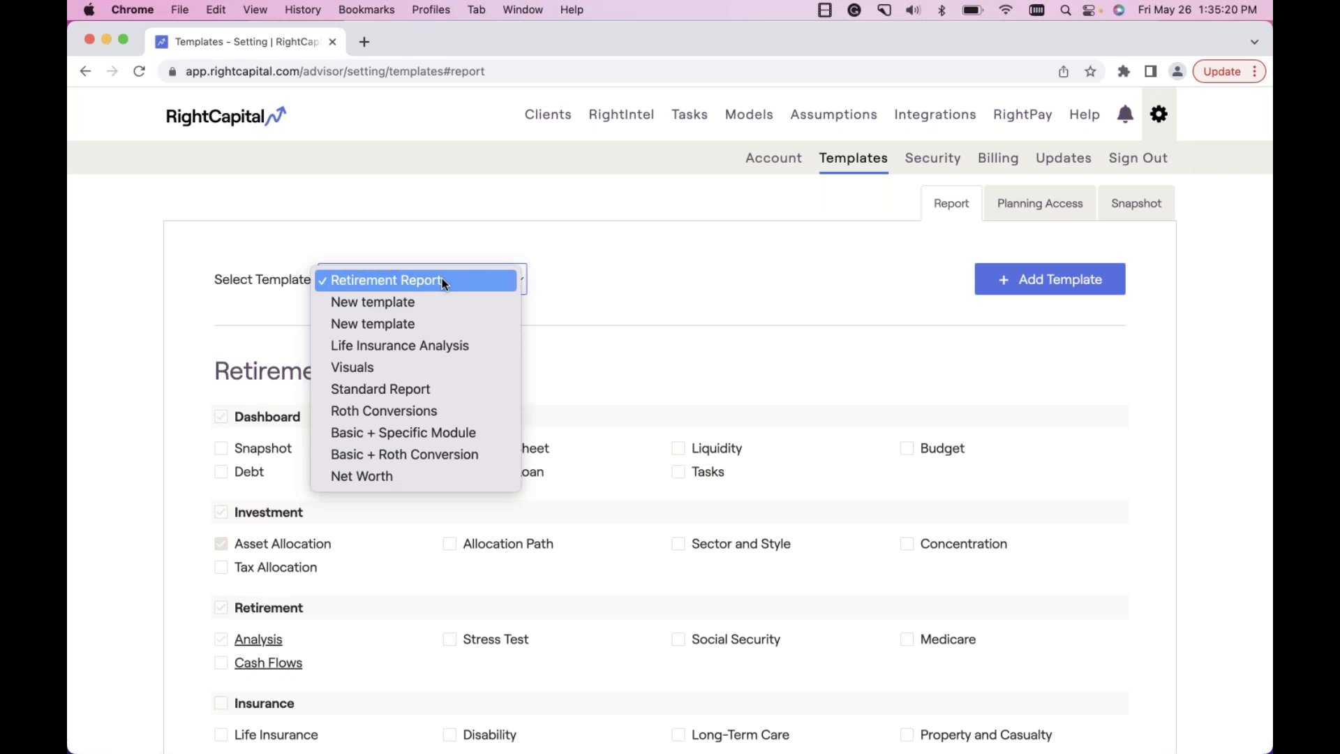
{"action": "left_click", "coordinate": [458, 345]}
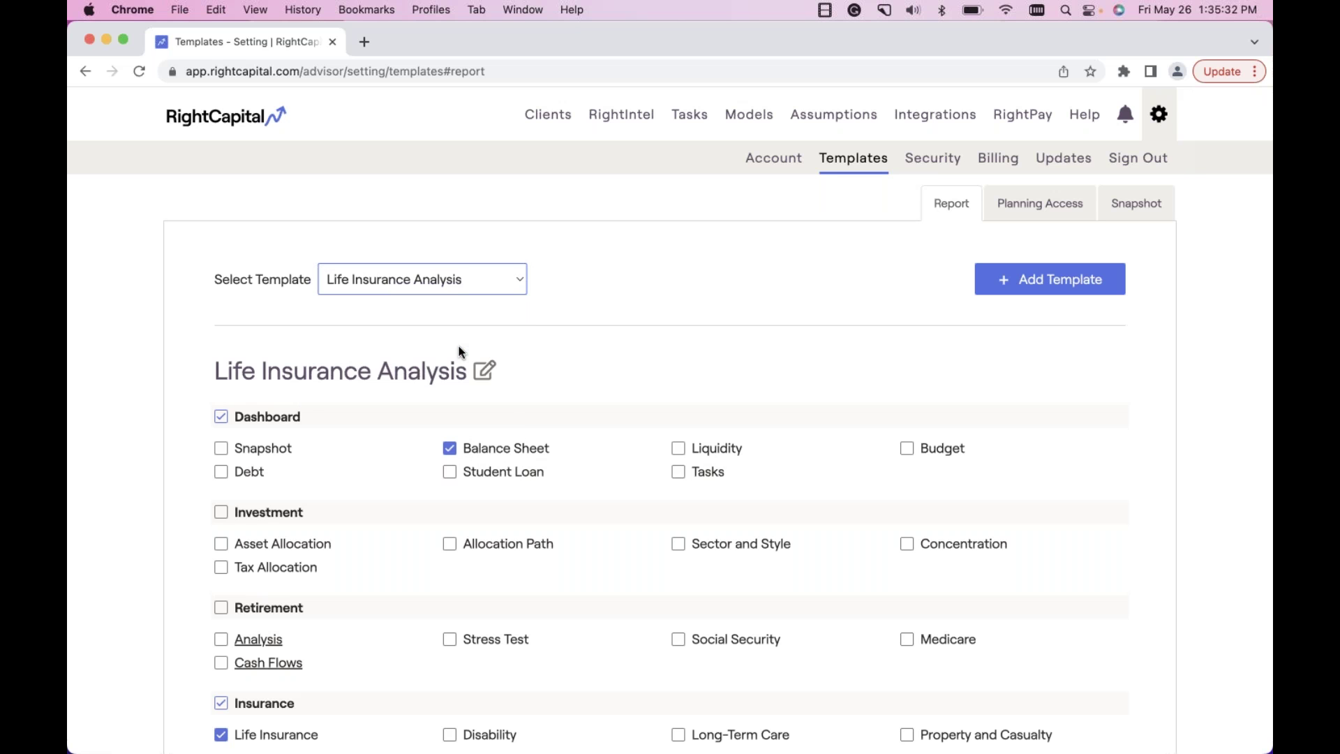
{"action": "left_click", "coordinate": [466, 289]}
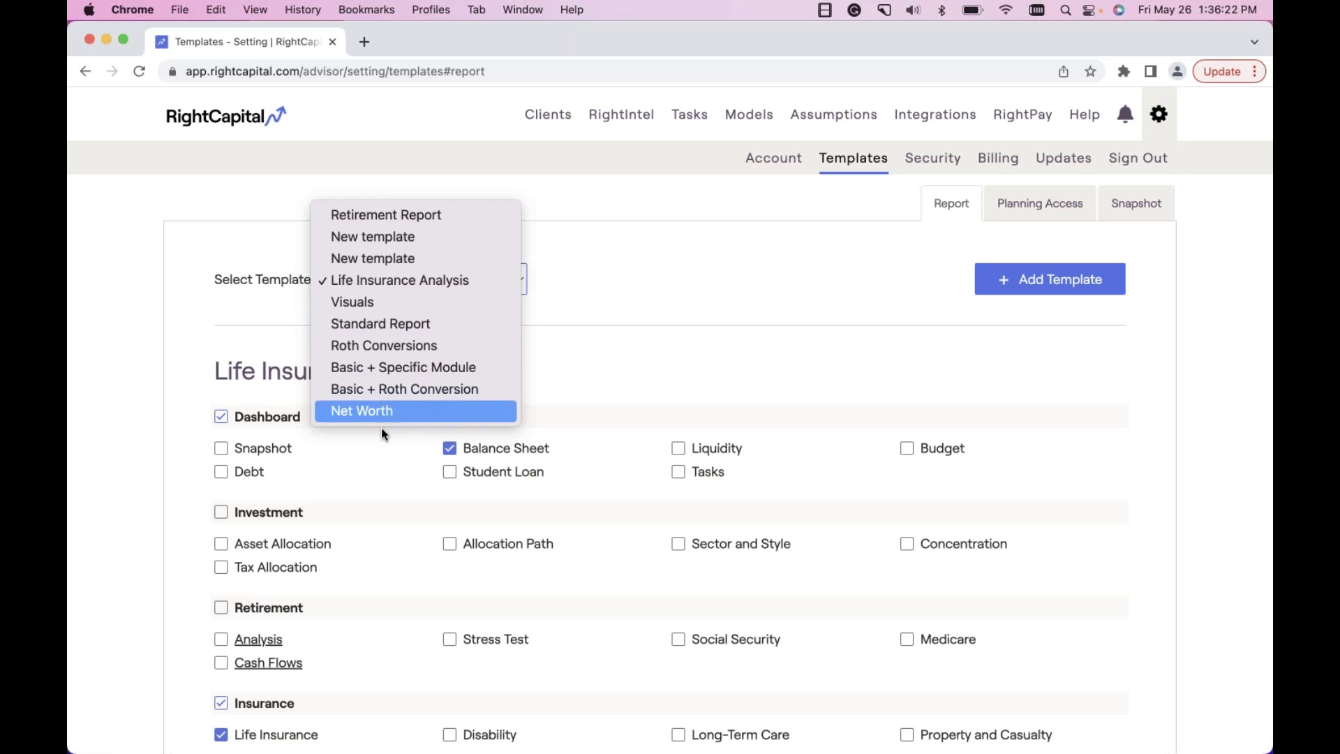
{"action": "left_click", "coordinate": [544, 303]}
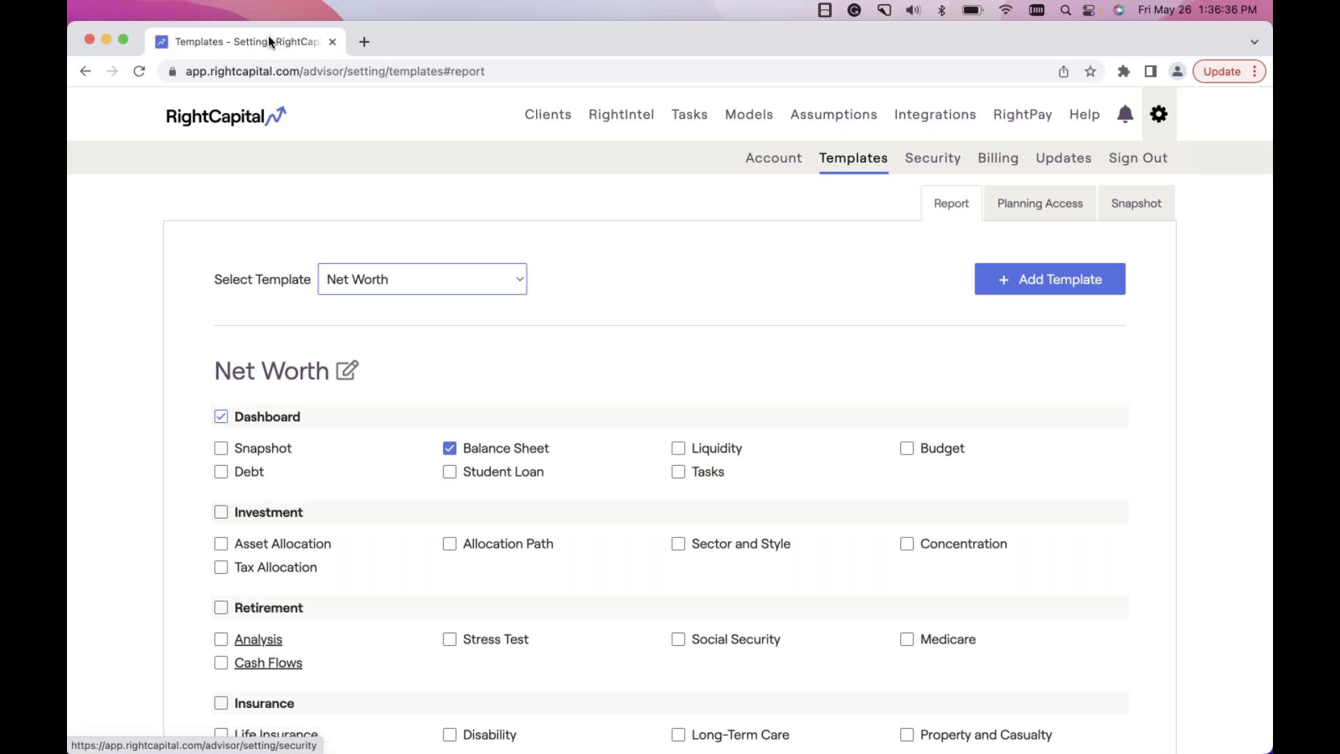
Apply the Key Visuals planning access template to the client and save the assignment.
{"action": "left_click", "coordinate": [1047, 208]}
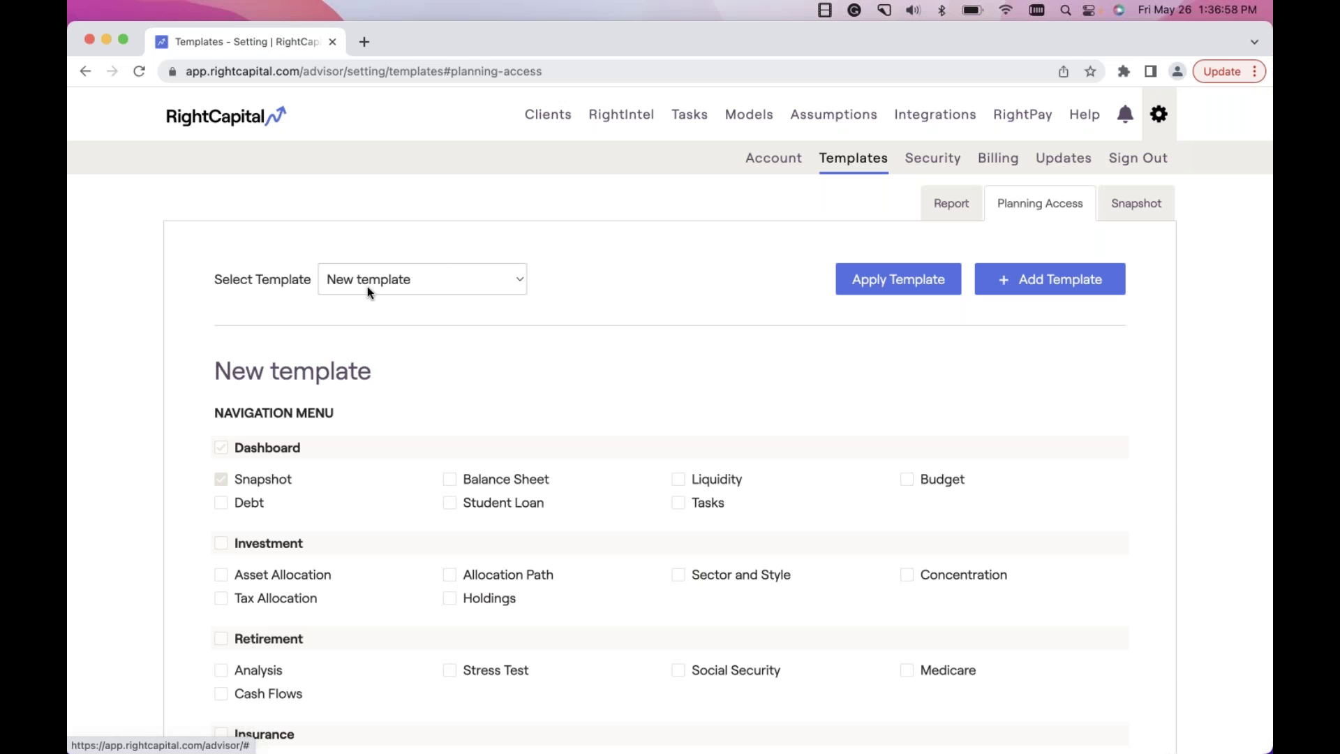
{"action": "left_click", "coordinate": [394, 280]}
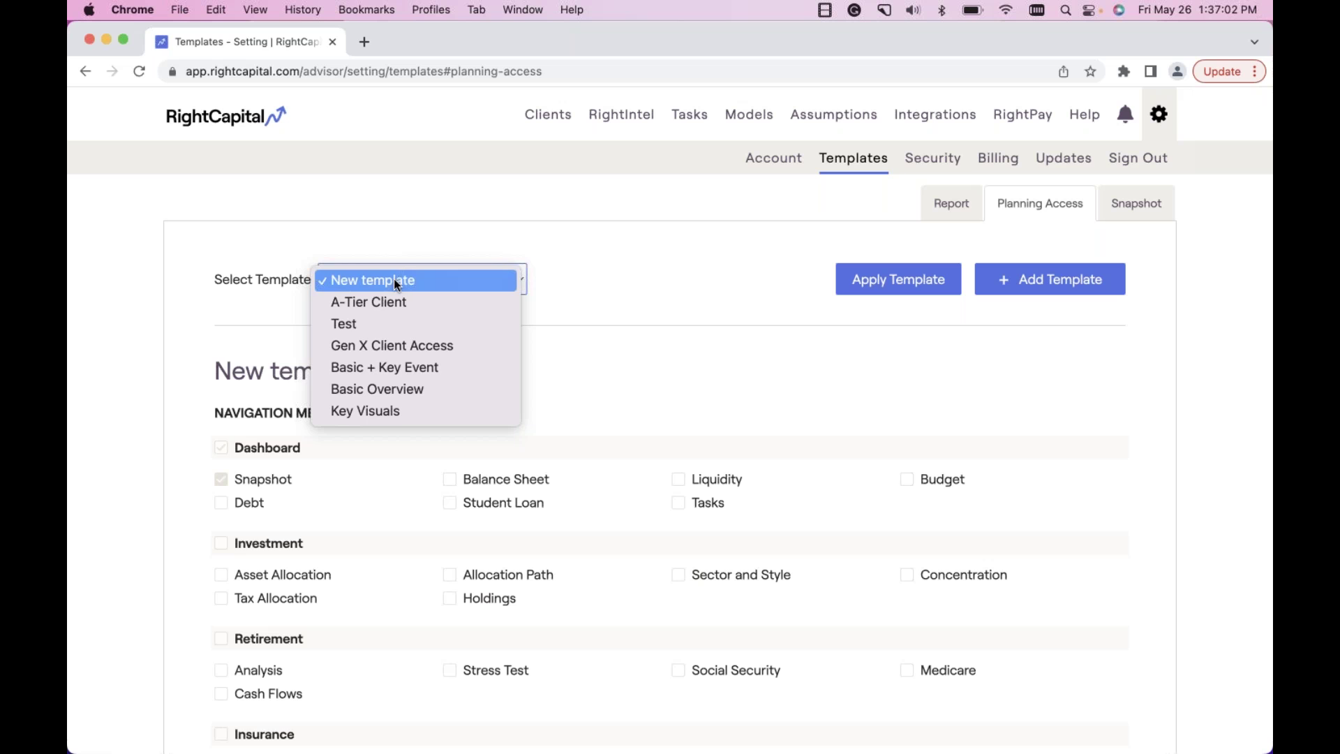
{"action": "left_click", "coordinate": [423, 412]}
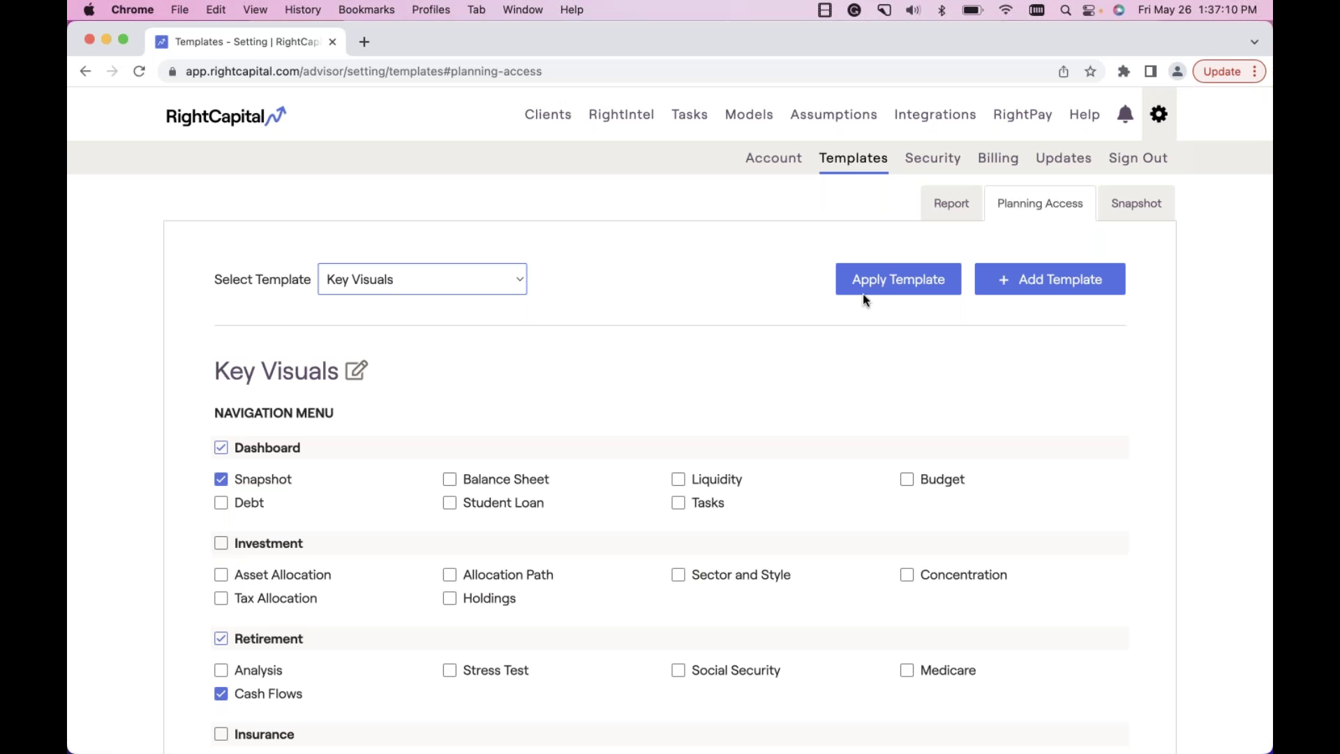
{"action": "left_click", "coordinate": [900, 285]}
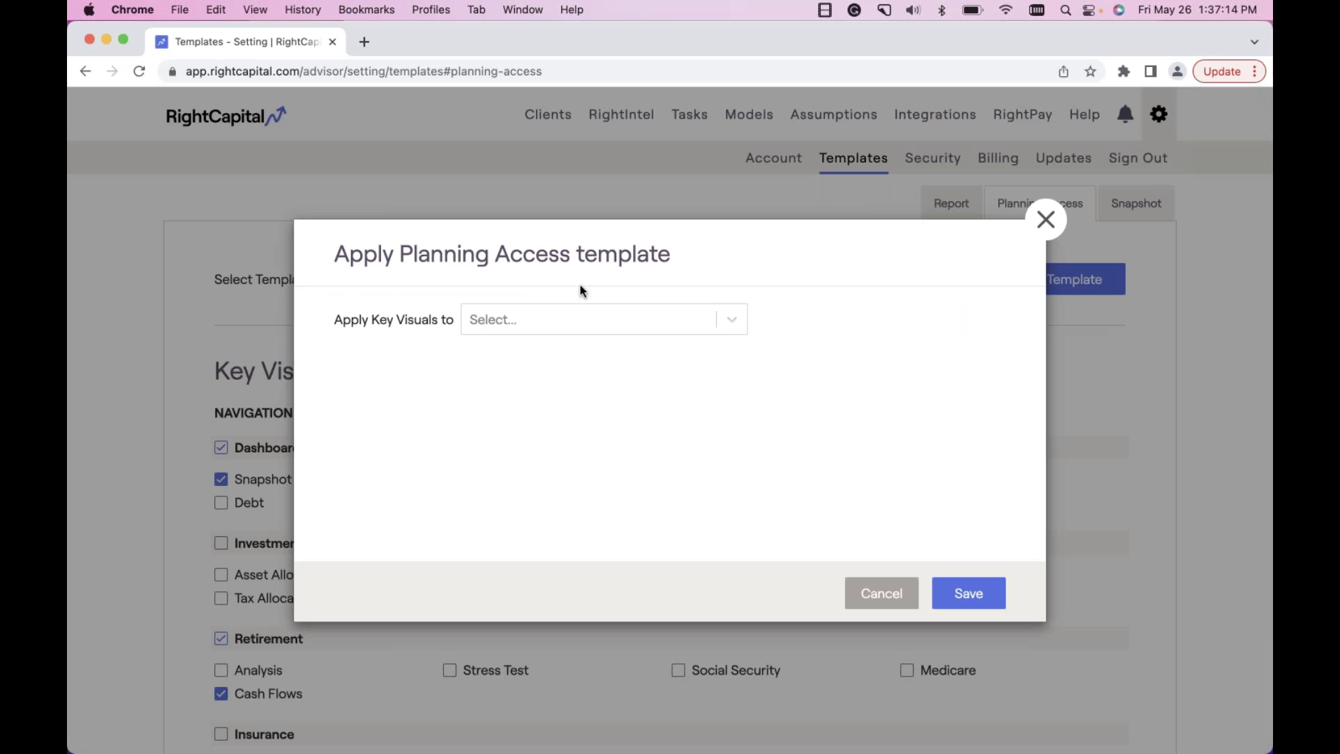
{"action": "left_click", "coordinate": [624, 324]}
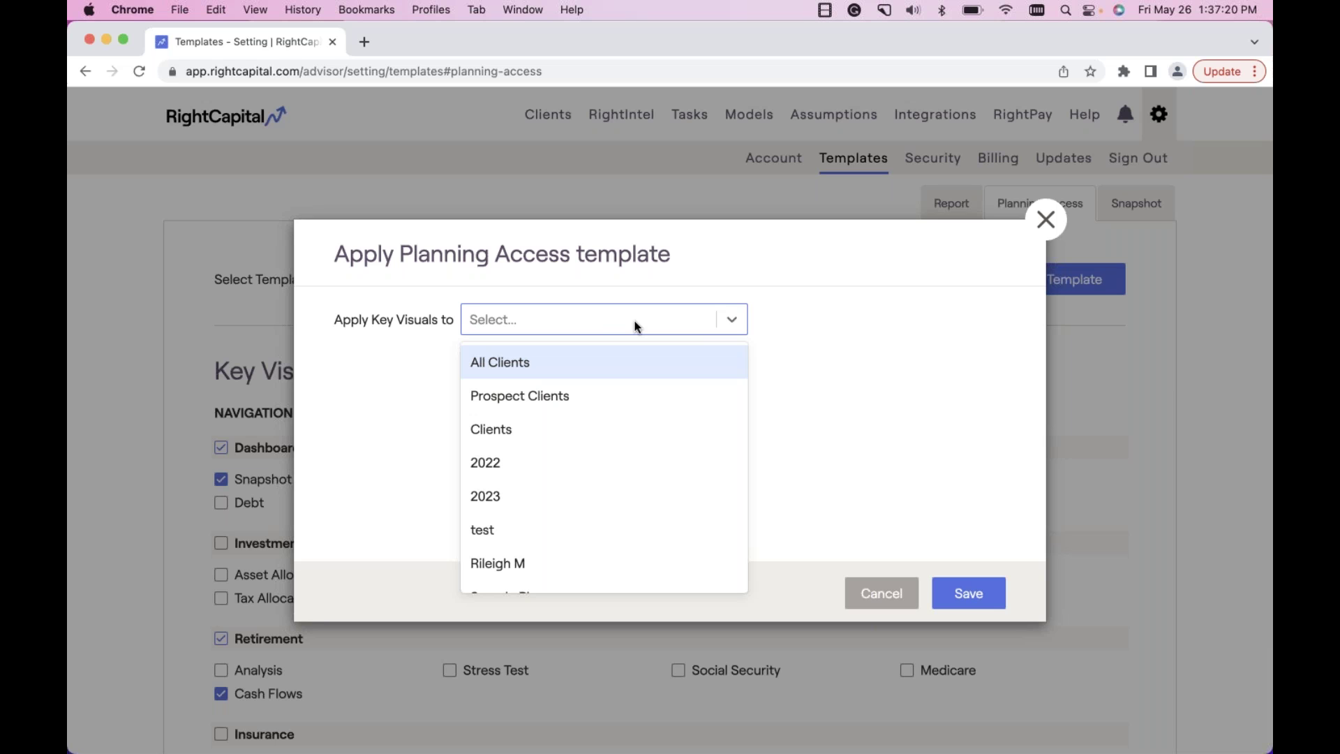
{"action": "type", "text": "adam"}
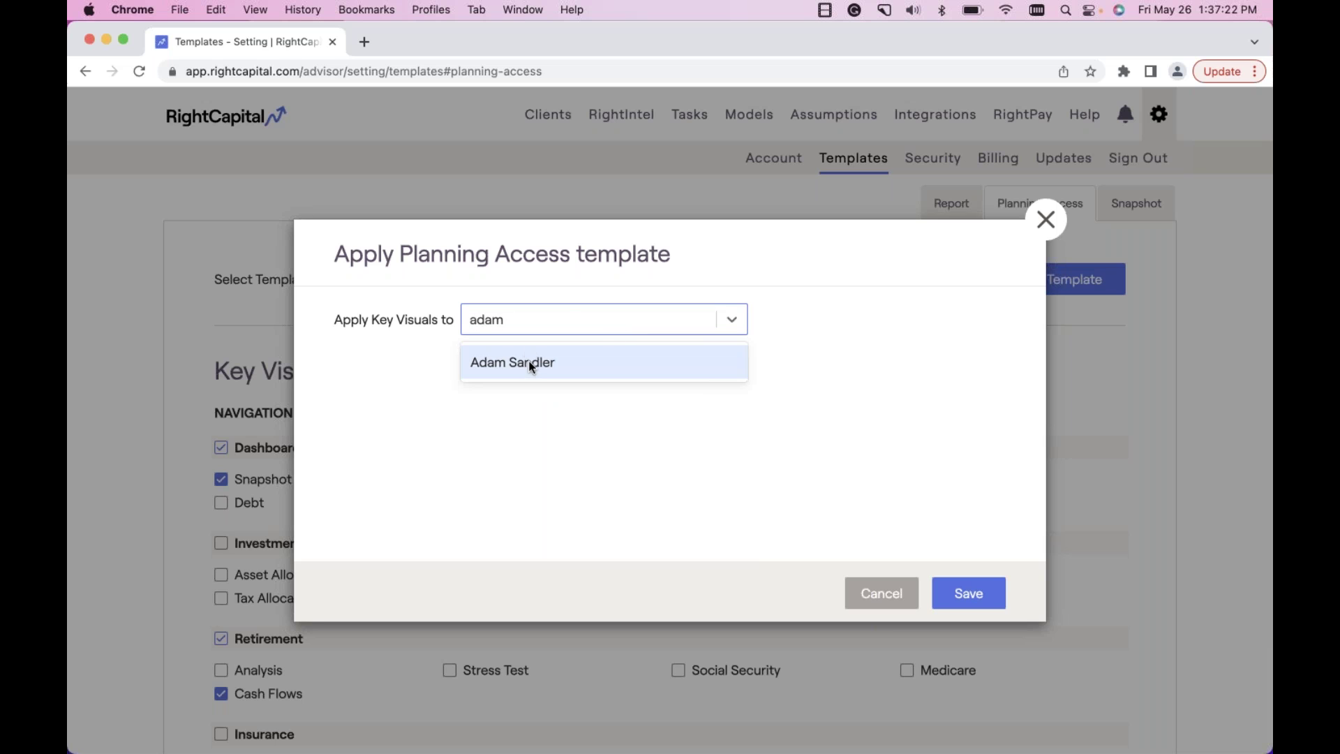
{"action": "left_click", "coordinate": [532, 367]}
{"action": "left_click", "coordinate": [824, 451]}
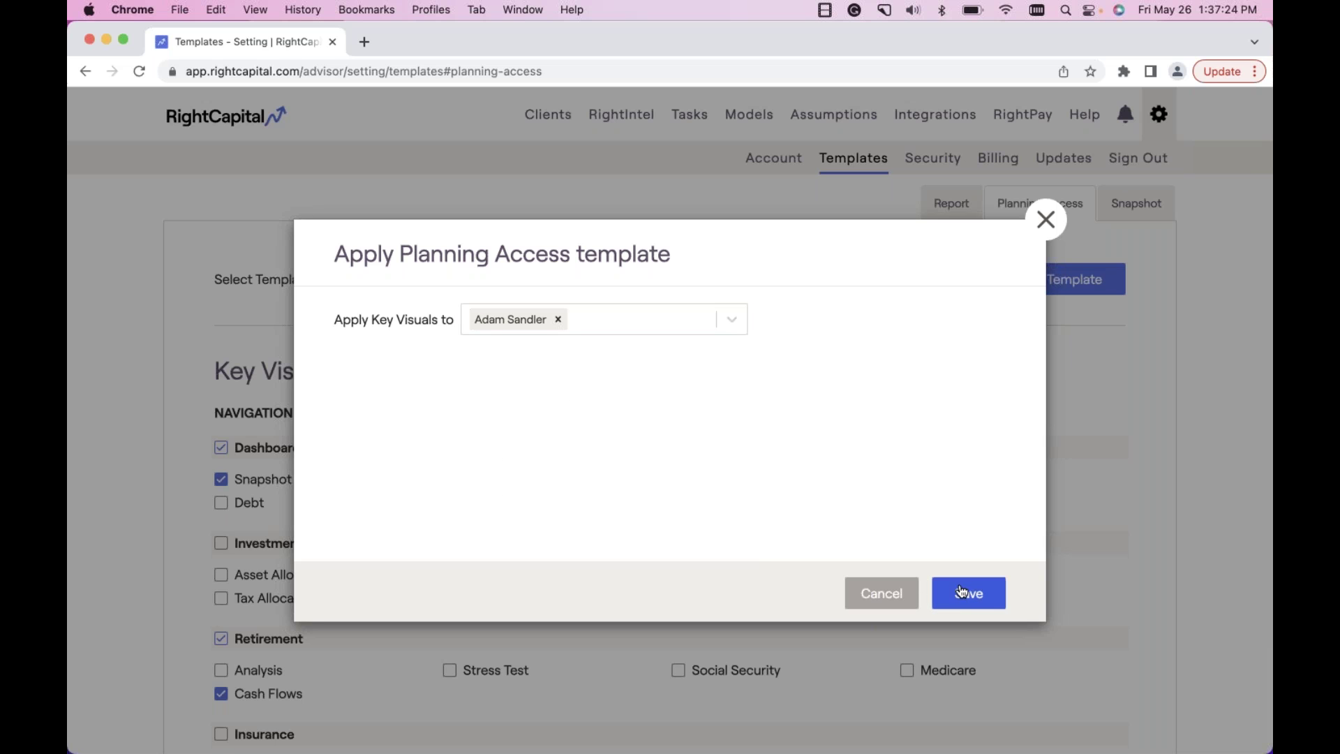
{"action": "left_click", "coordinate": [962, 592]}
{"action": "left_click", "coordinate": [935, 546]}
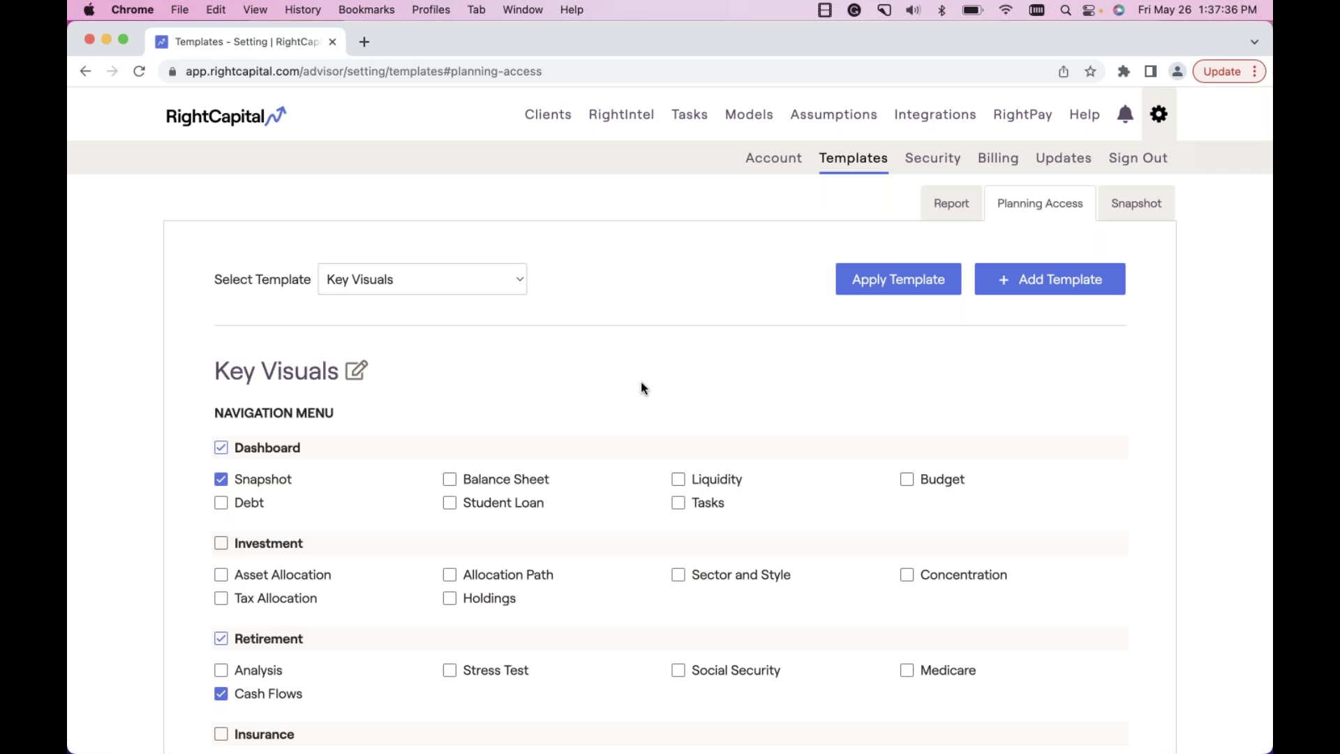
Find the same client in the client list and view their planning access settings.
{"action": "left_click", "coordinate": [558, 120]}
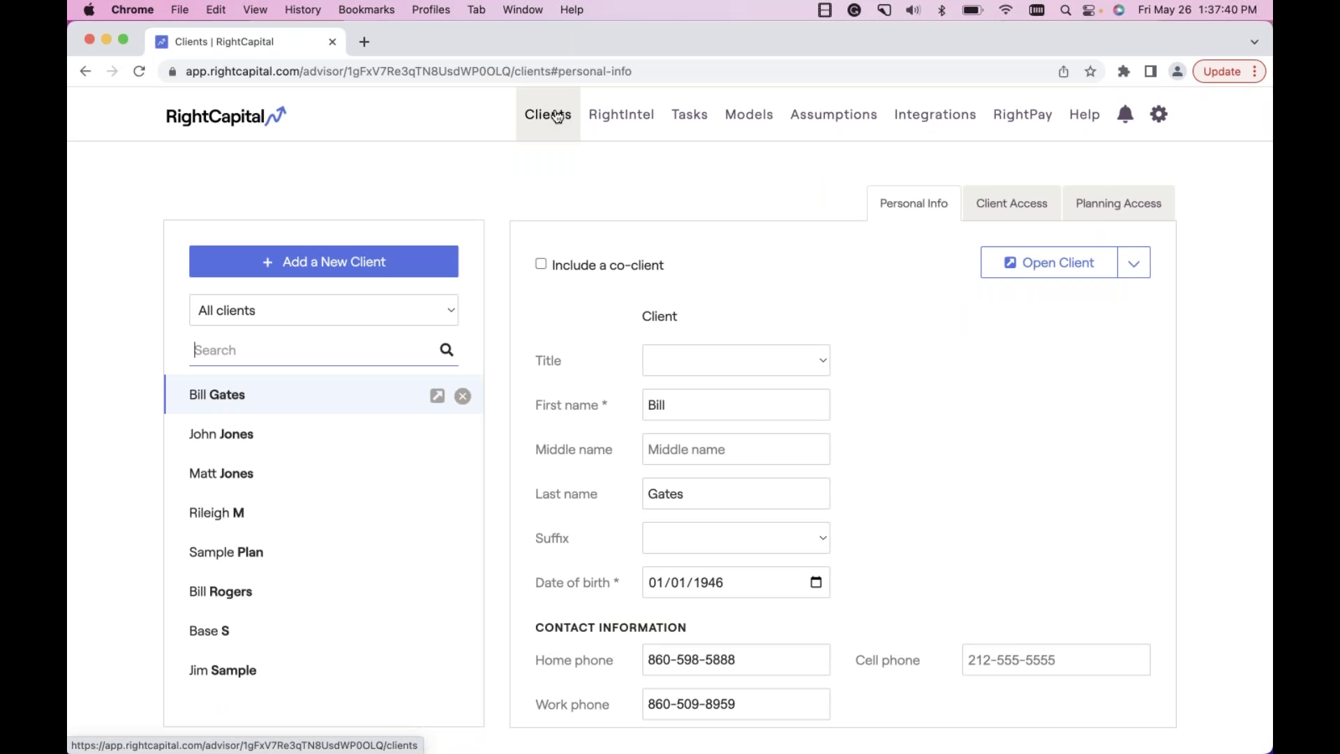
{"action": "type", "text": "adam"}
{"action": "left_click", "coordinate": [261, 399]}
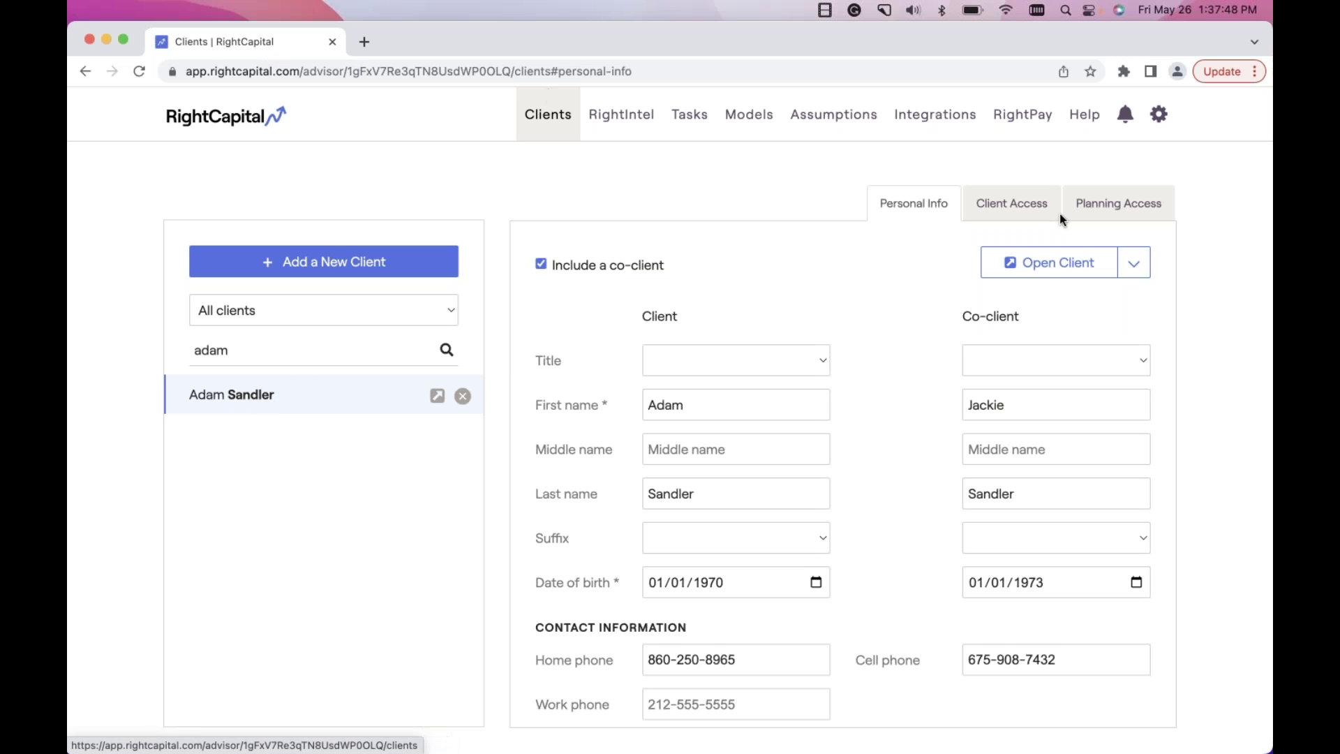
{"action": "left_click", "coordinate": [1121, 203]}
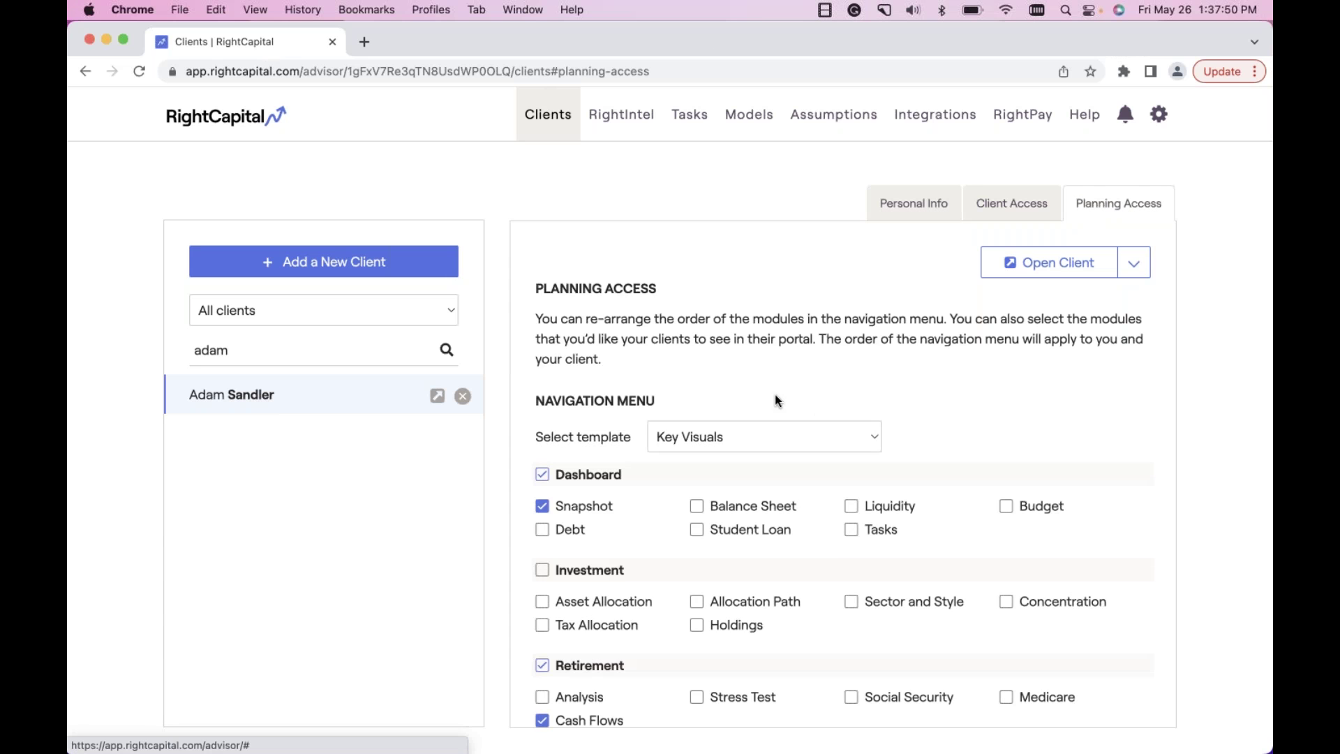
{"action": "scroll", "coordinate": [886, 354], "scroll_direction": "down", "scroll_amount": 1}
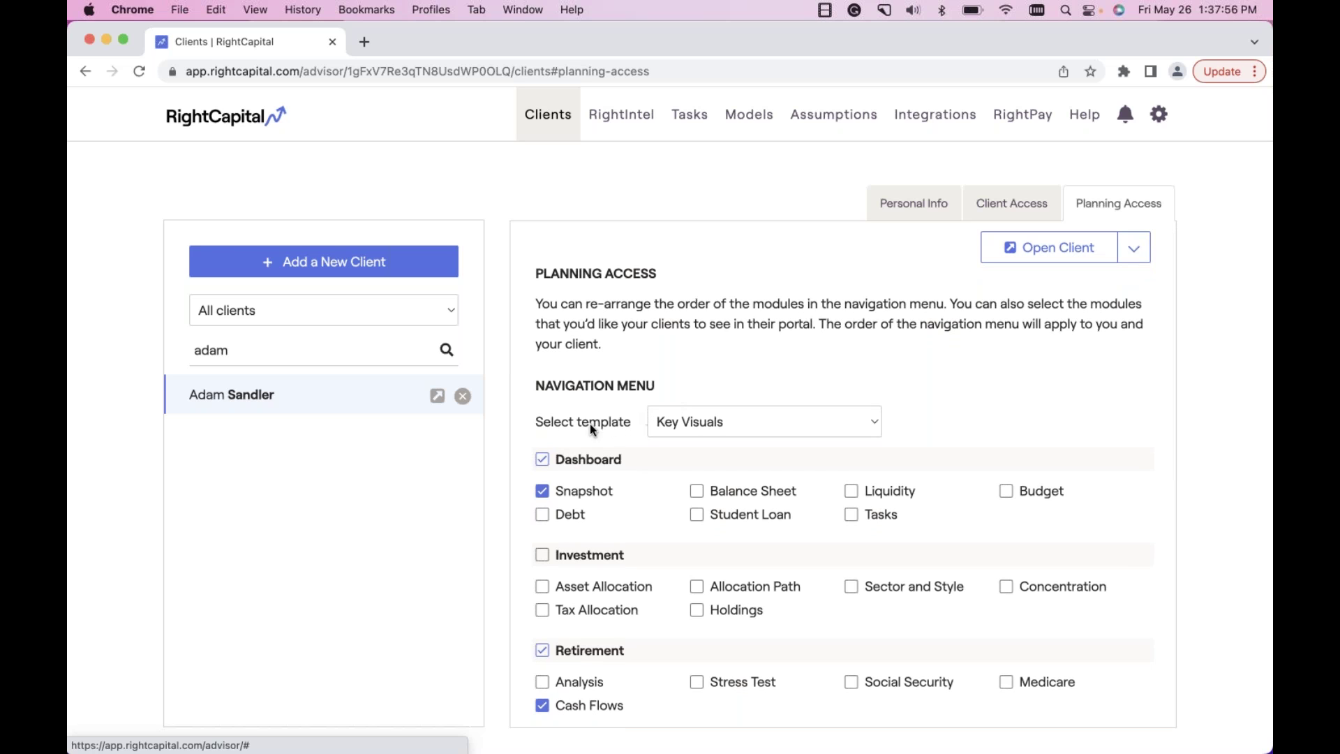
Keep Key Visuals as the client's base template, enable all Investment modules in their planning access and save.
{"action": "left_click", "coordinate": [663, 429]}
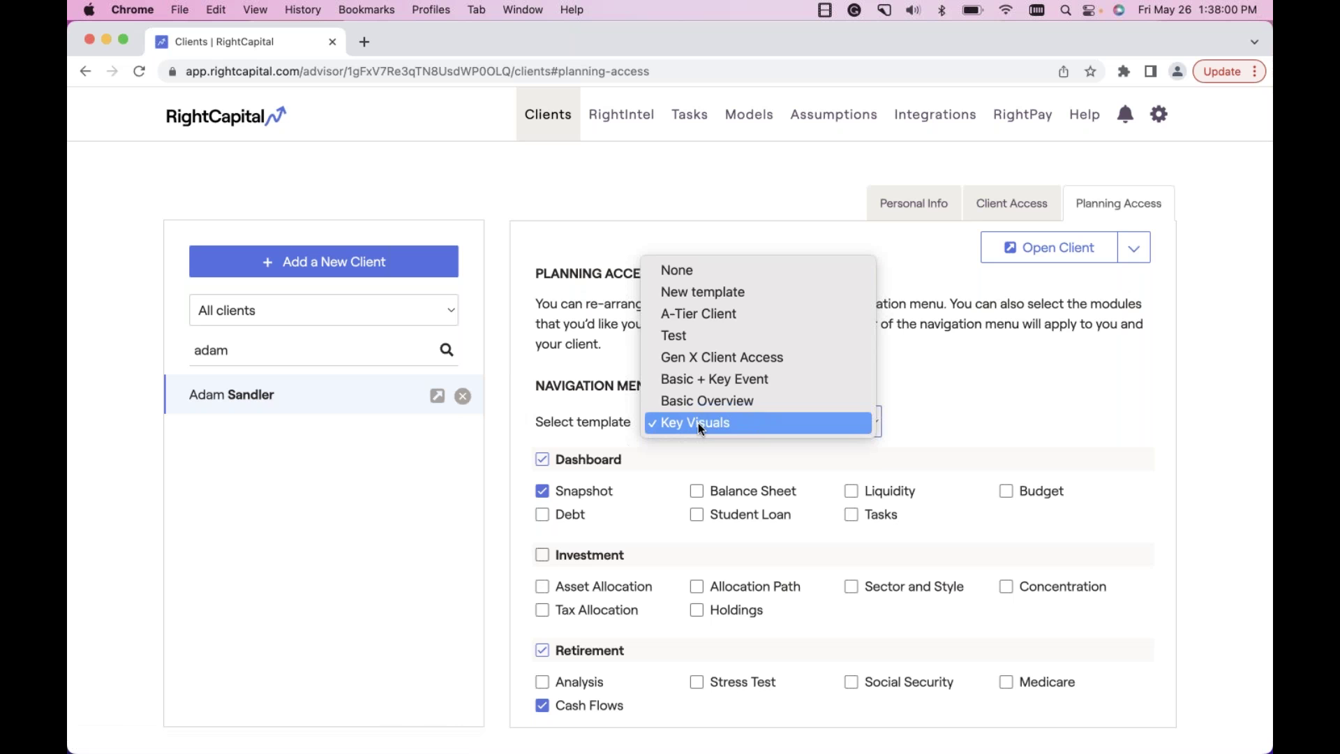
{"action": "left_click", "coordinate": [698, 423]}
{"action": "scroll", "coordinate": [647, 542], "scroll_direction": "down", "scroll_amount": 2}
{"action": "scroll", "coordinate": [647, 541], "scroll_direction": "down", "scroll_amount": 1}
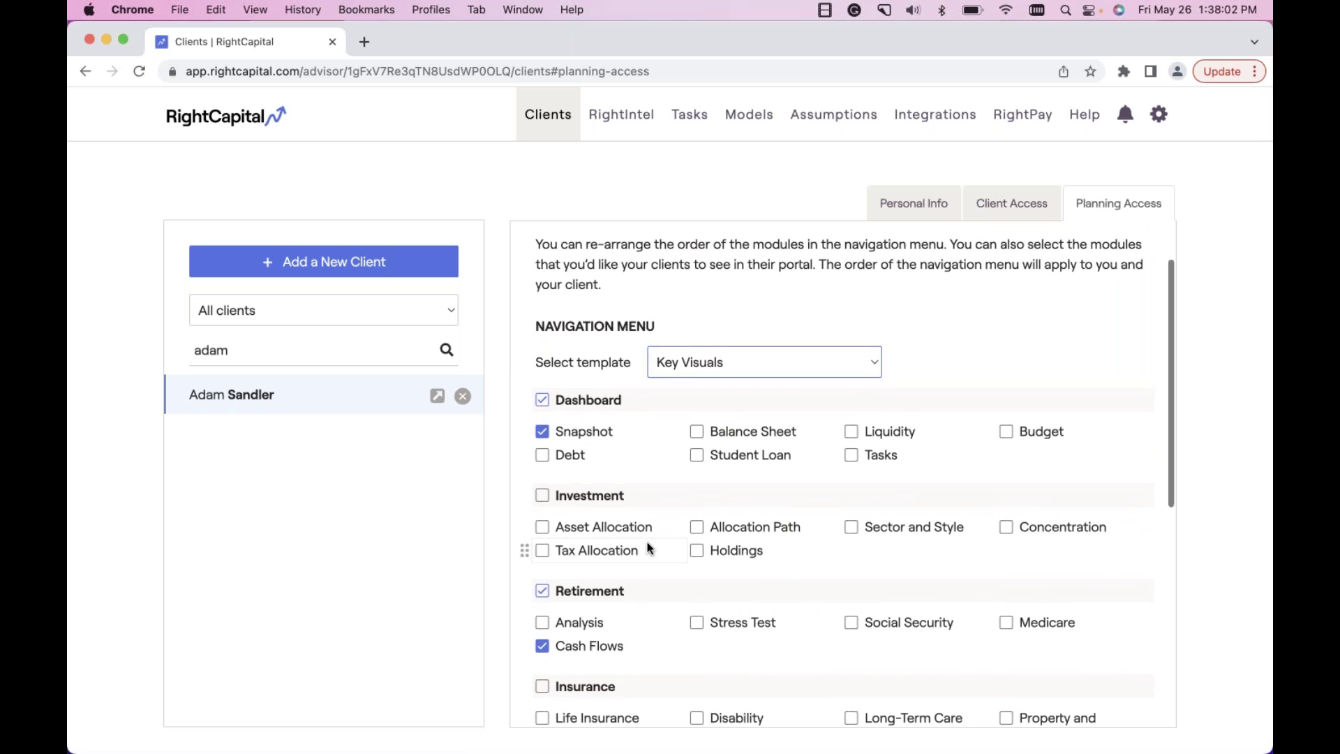
{"action": "left_click", "coordinate": [543, 496]}
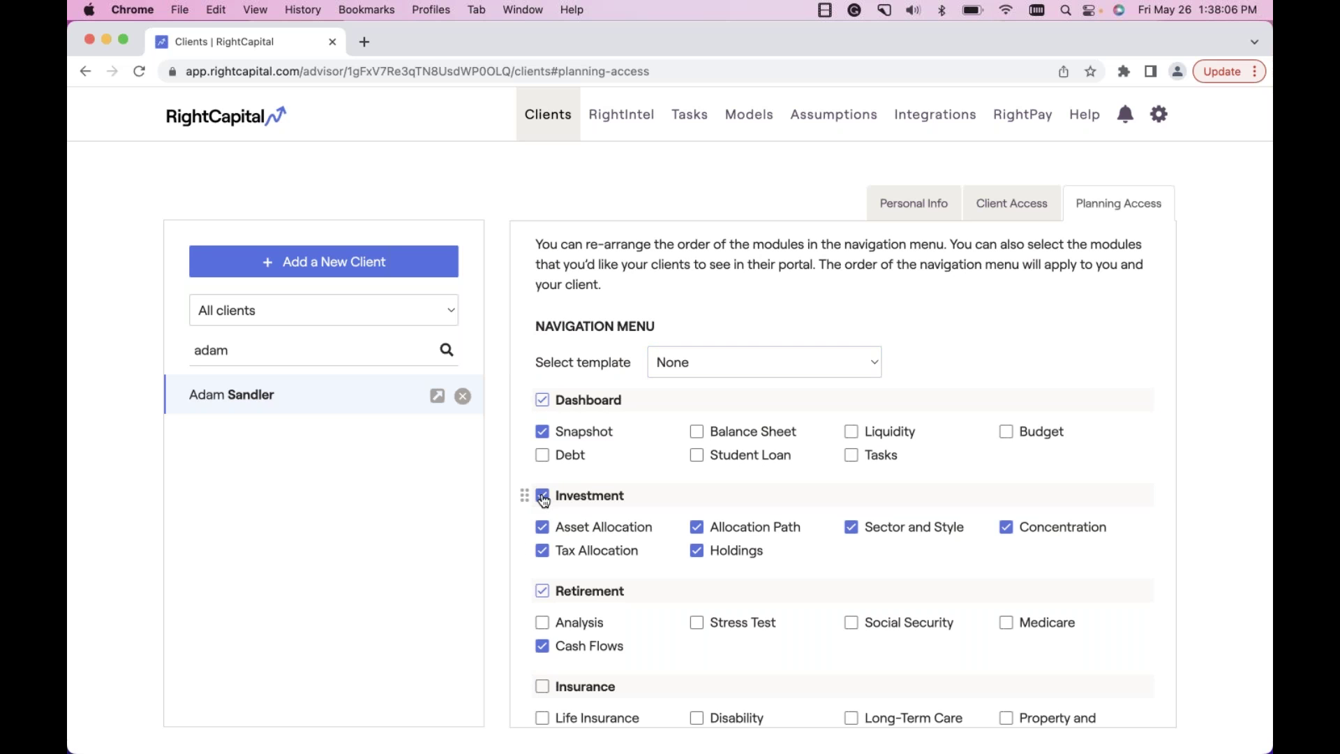
{"action": "scroll", "coordinate": [524, 589], "scroll_direction": "down", "scroll_amount": 3}
{"action": "scroll", "coordinate": [1026, 649], "scroll_direction": "down", "scroll_amount": 10}
{"action": "left_click", "coordinate": [1101, 688]}
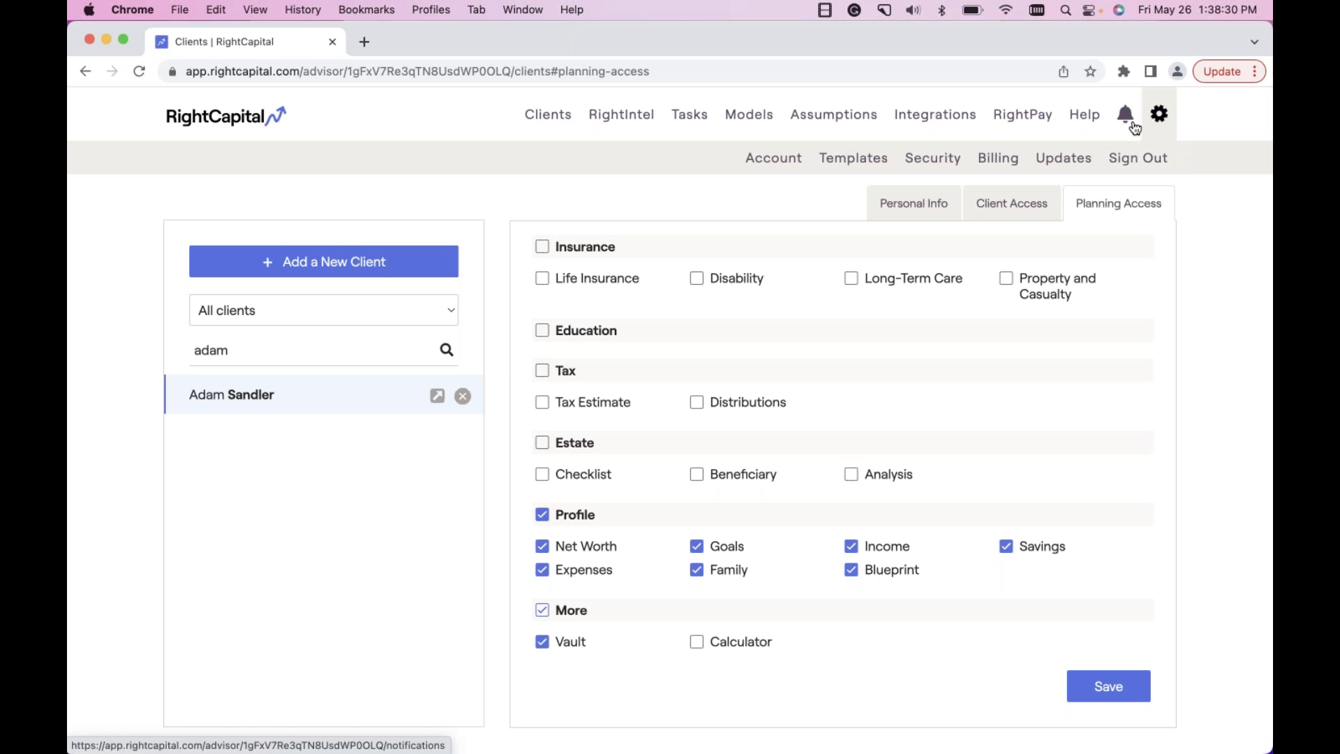
Return to the template settings and review the available report and planning access templates.
{"action": "left_click", "coordinate": [852, 159]}
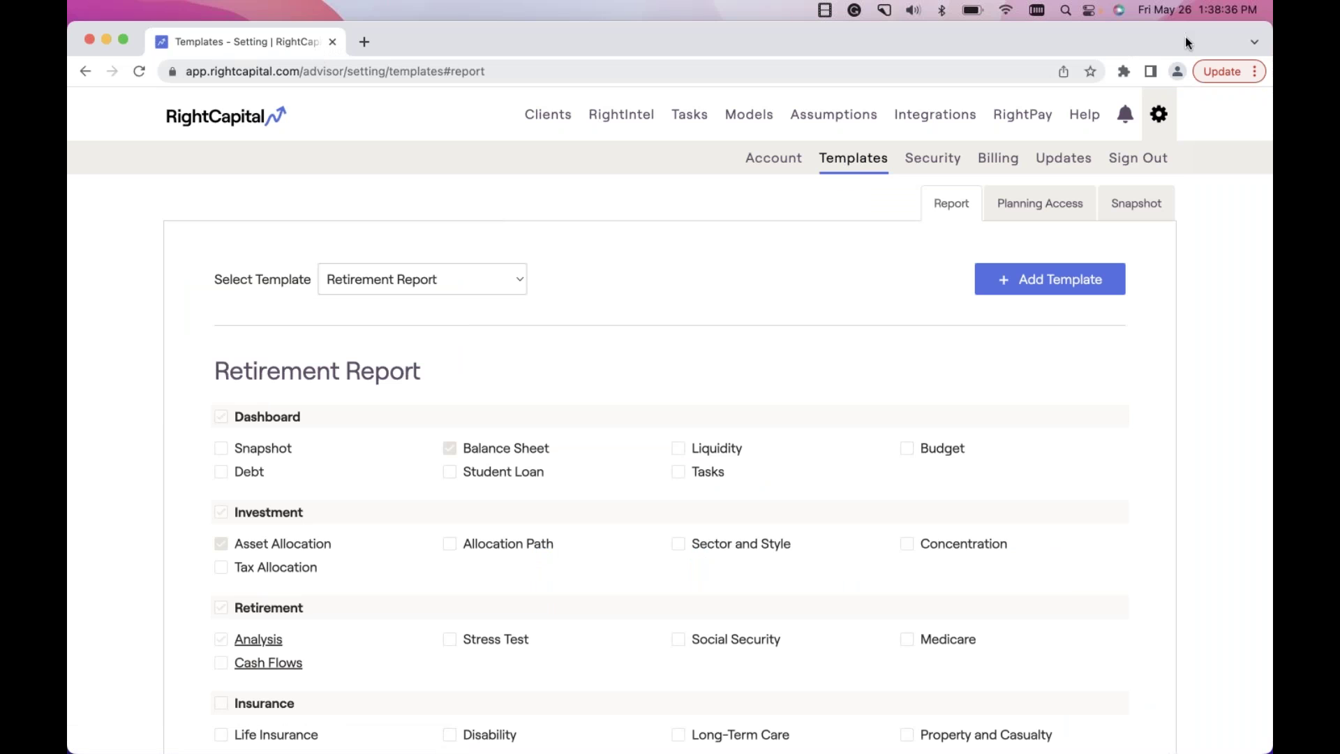
{"action": "left_click", "coordinate": [424, 284]}
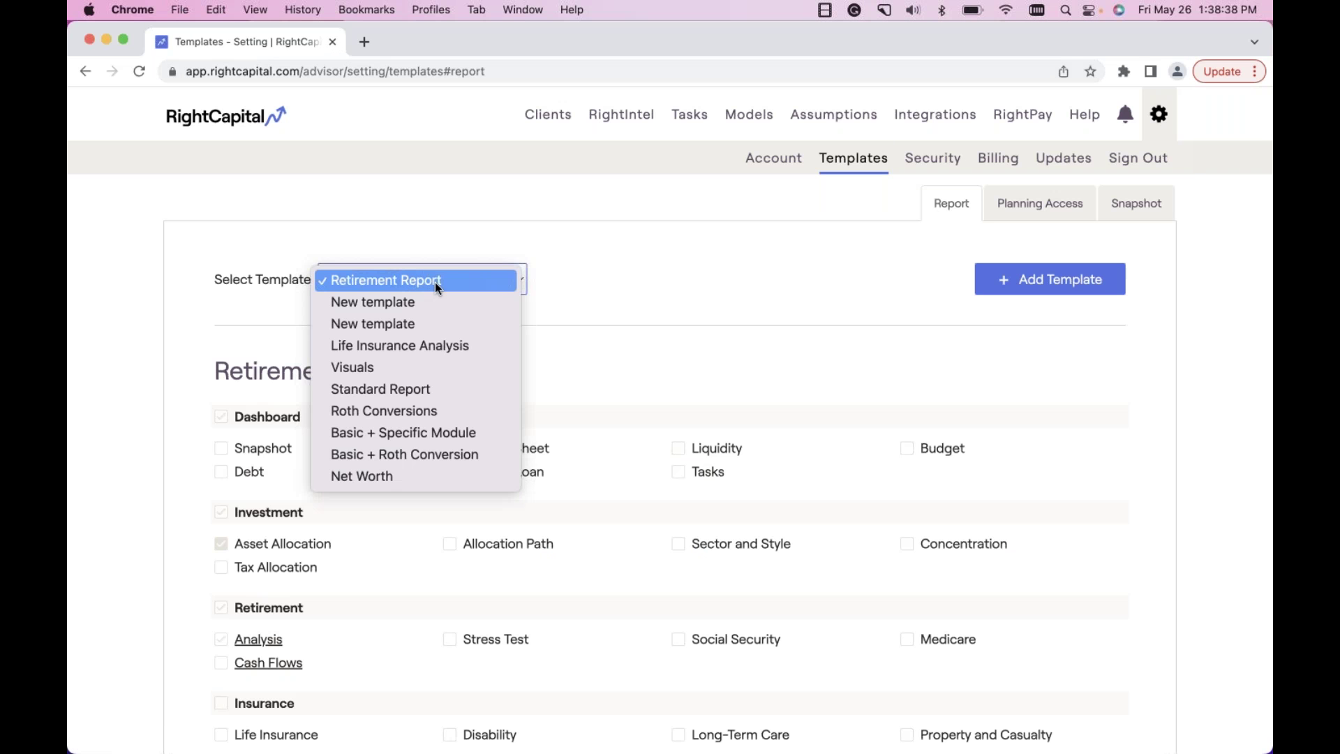
{"action": "left_click", "coordinate": [609, 298]}
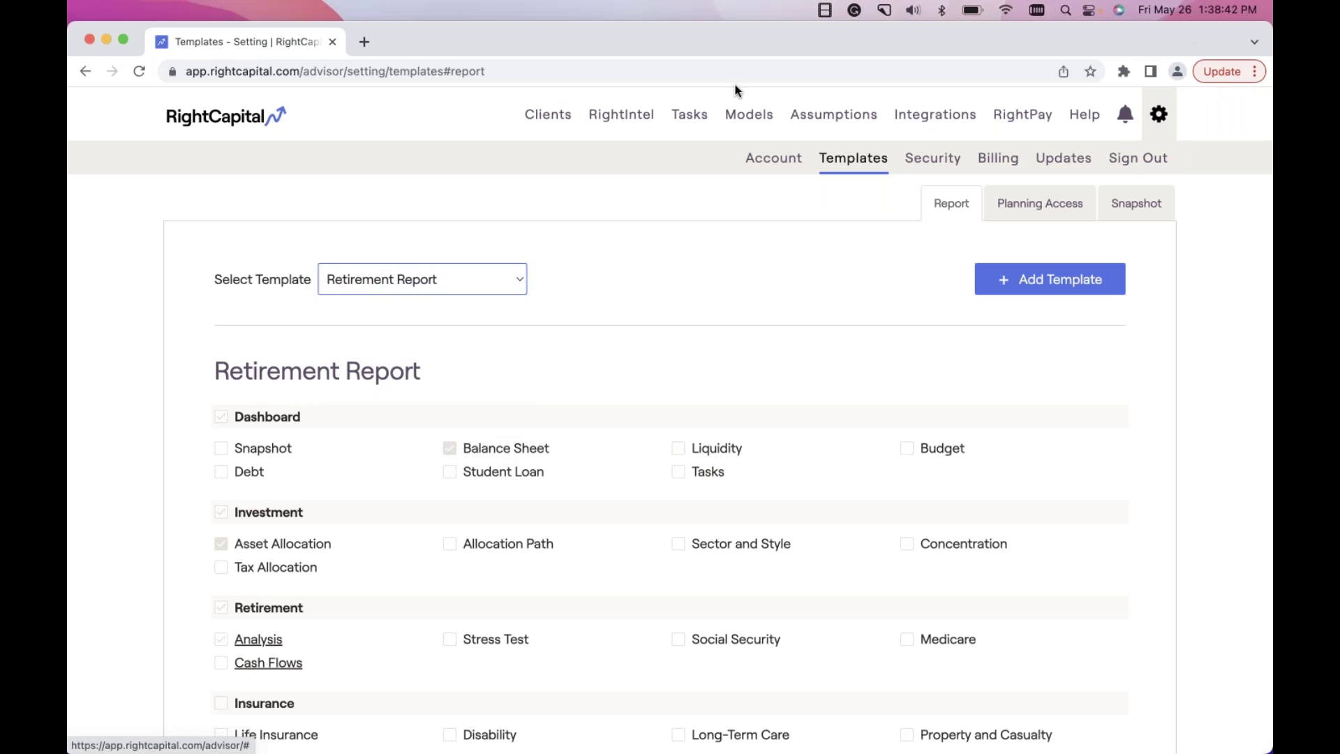
{"action": "left_click", "coordinate": [1043, 205]}
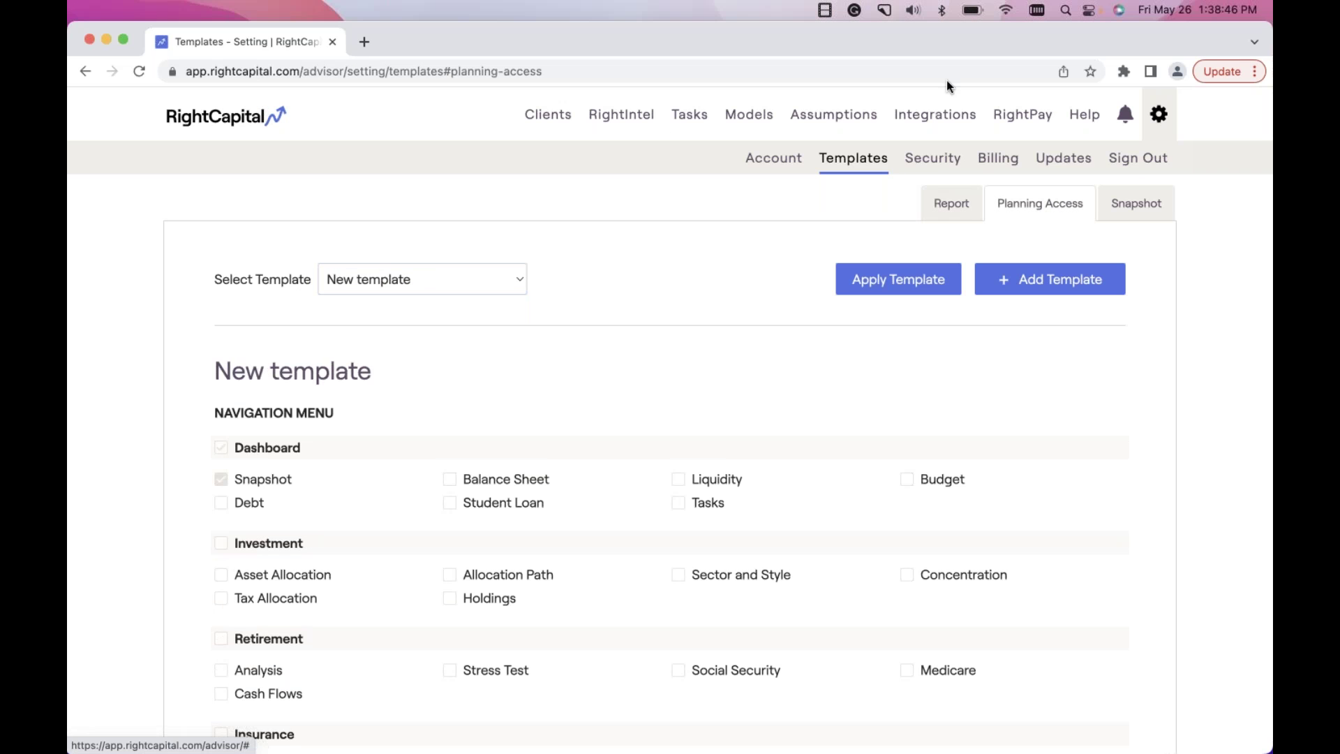
{"action": "left_click", "coordinate": [420, 279]}
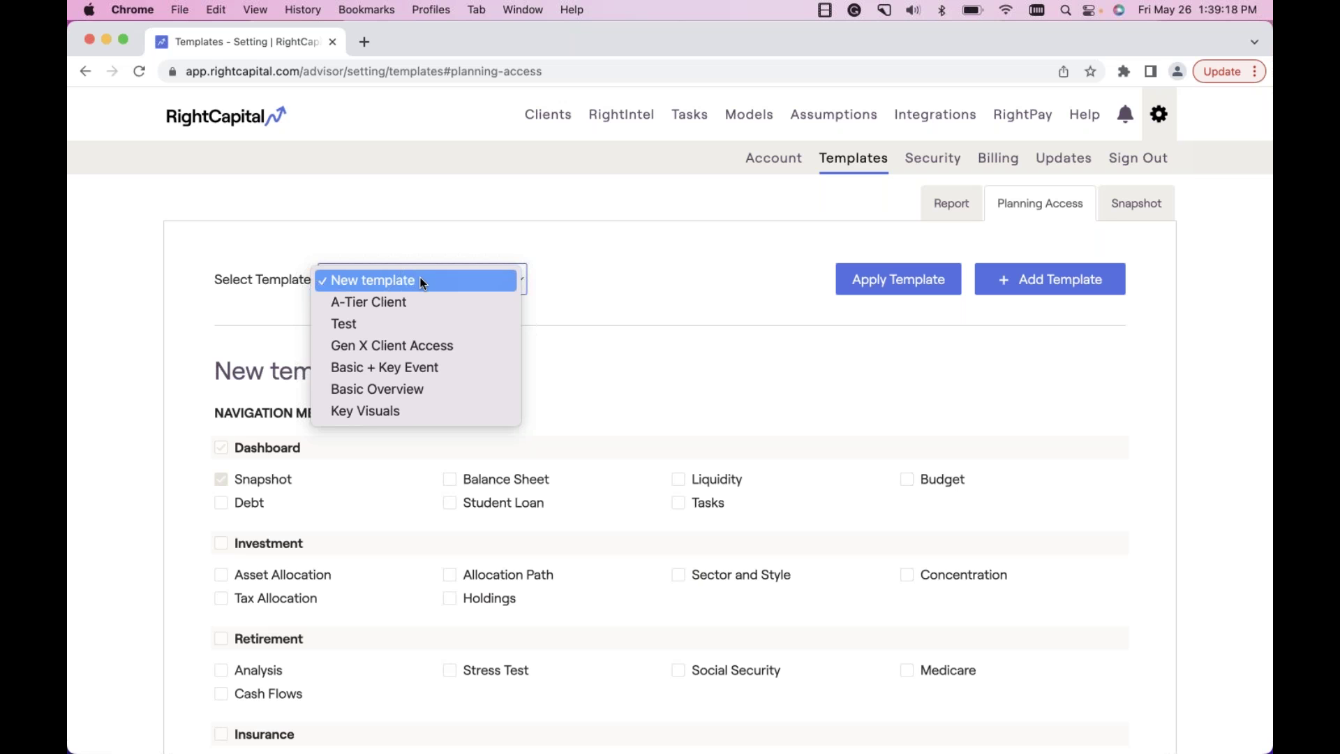
{"action": "left_click", "coordinate": [632, 275]}
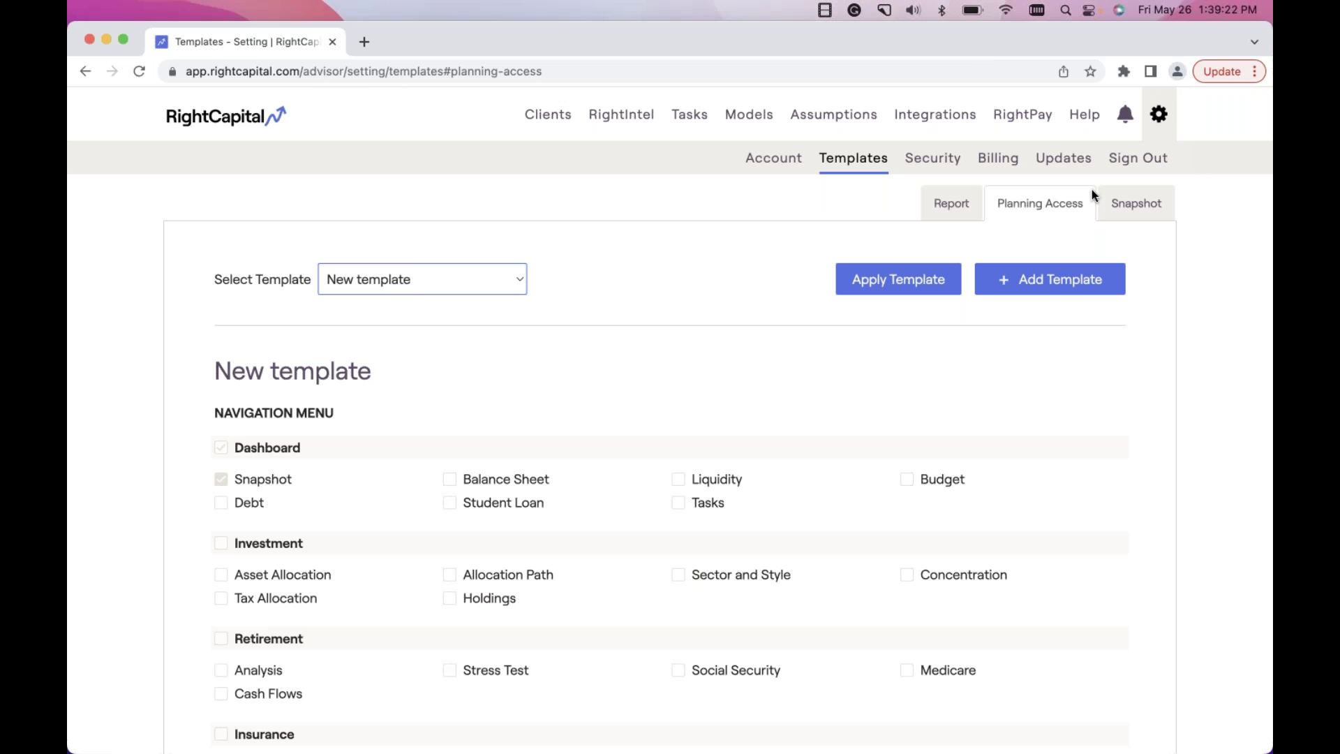
Review the available snapshot templates in the template settings, keeping Pre Retire selected.
{"action": "left_click", "coordinate": [1150, 202]}
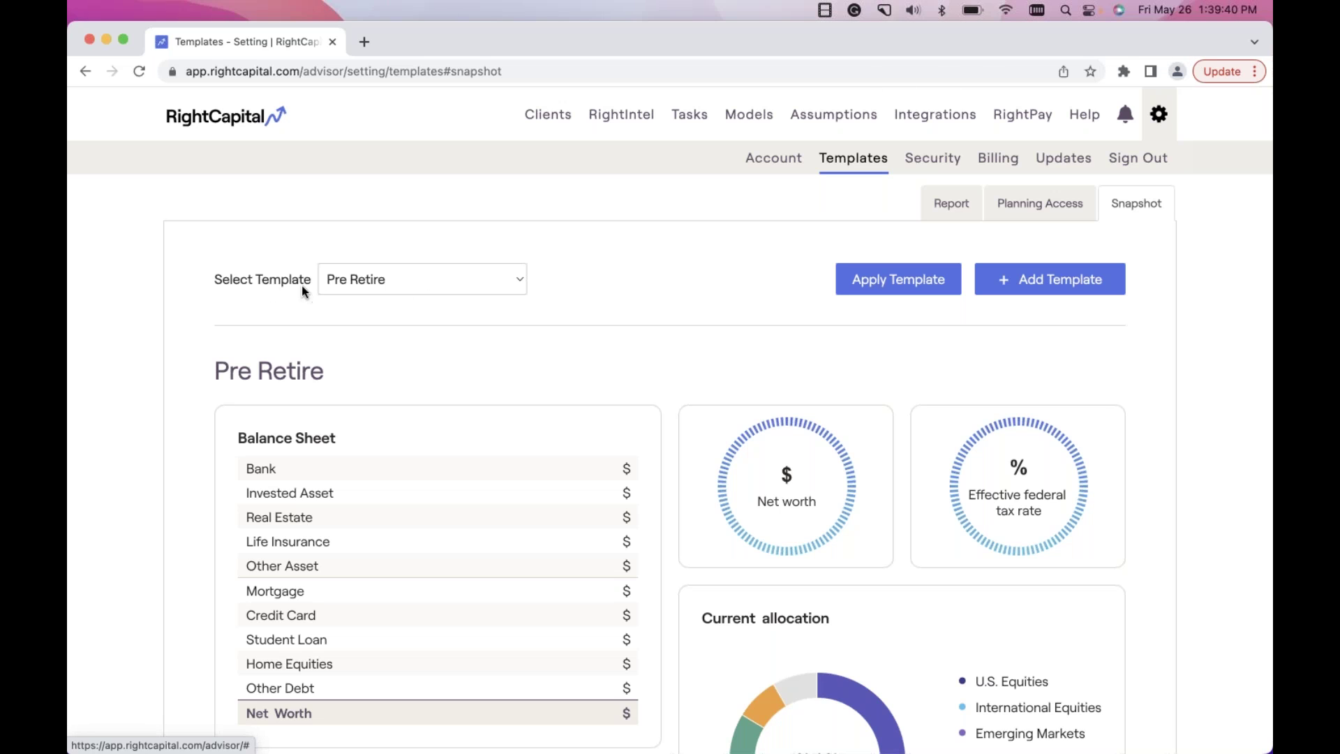
{"action": "left_click", "coordinate": [391, 282]}
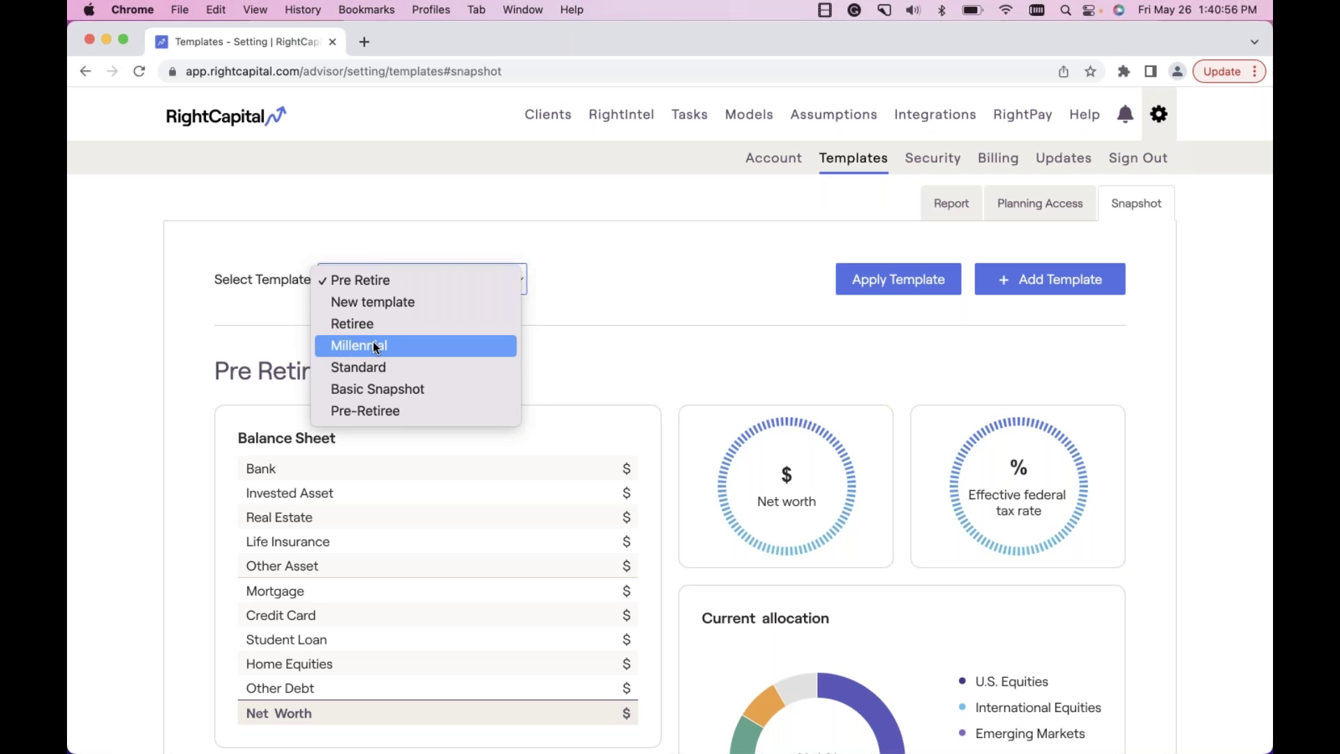
{"action": "left_click", "coordinate": [583, 284]}
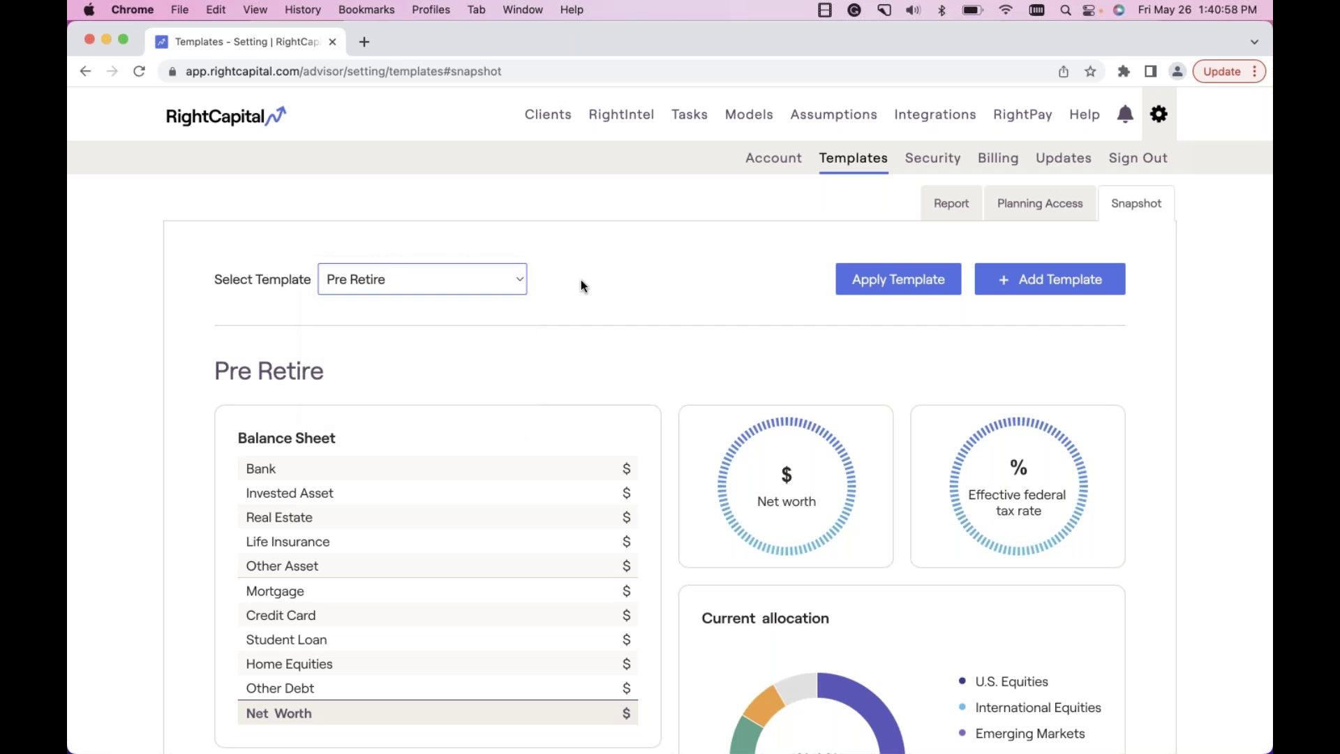
Review the RightIntel advisor dashboard, the client overview summary and the clients' login activities.
{"action": "left_click", "coordinate": [613, 120]}
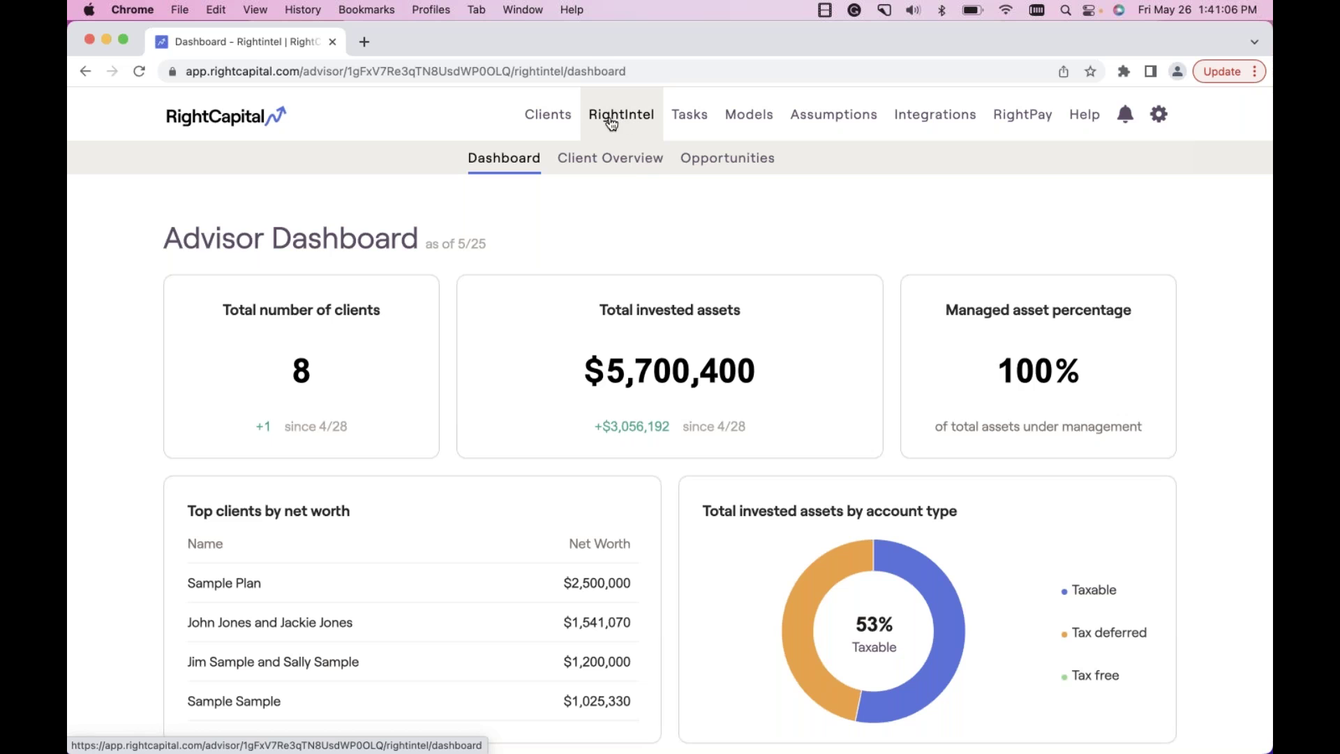
{"action": "left_click", "coordinate": [635, 165]}
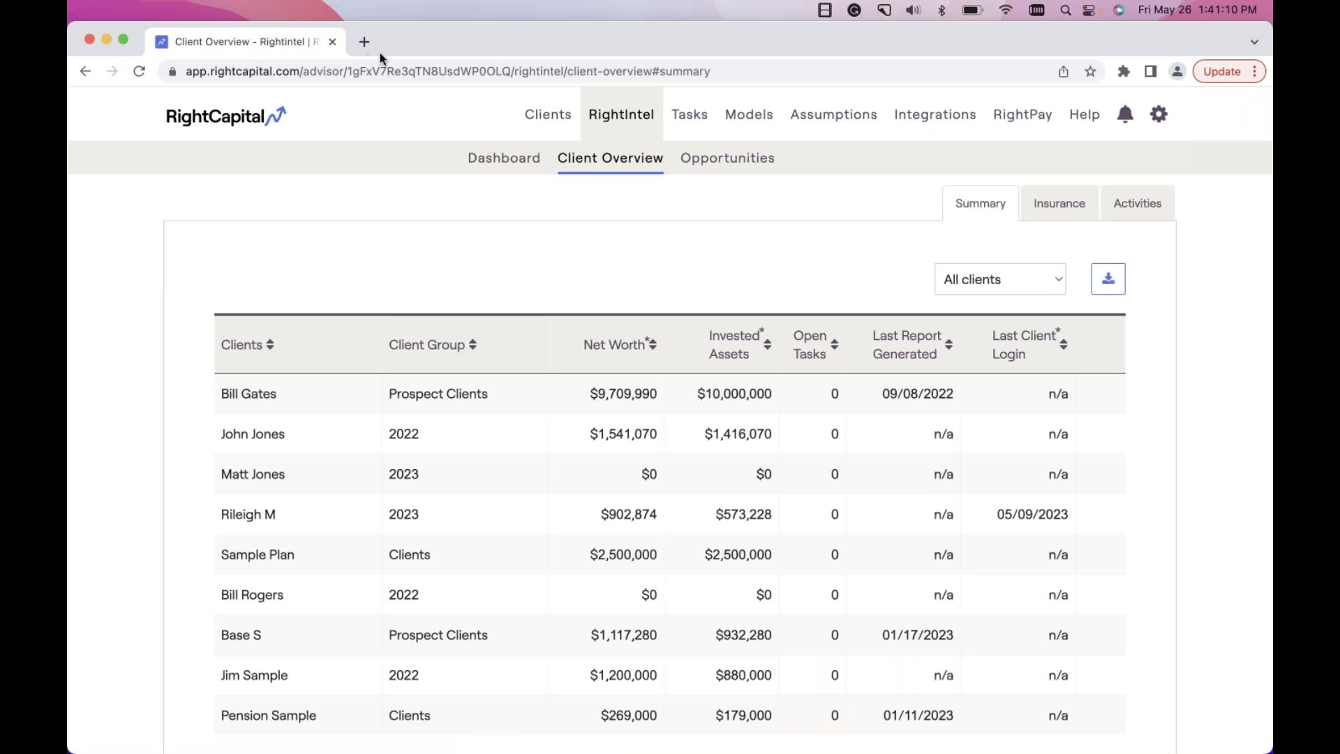
{"action": "left_click", "coordinate": [1140, 211]}
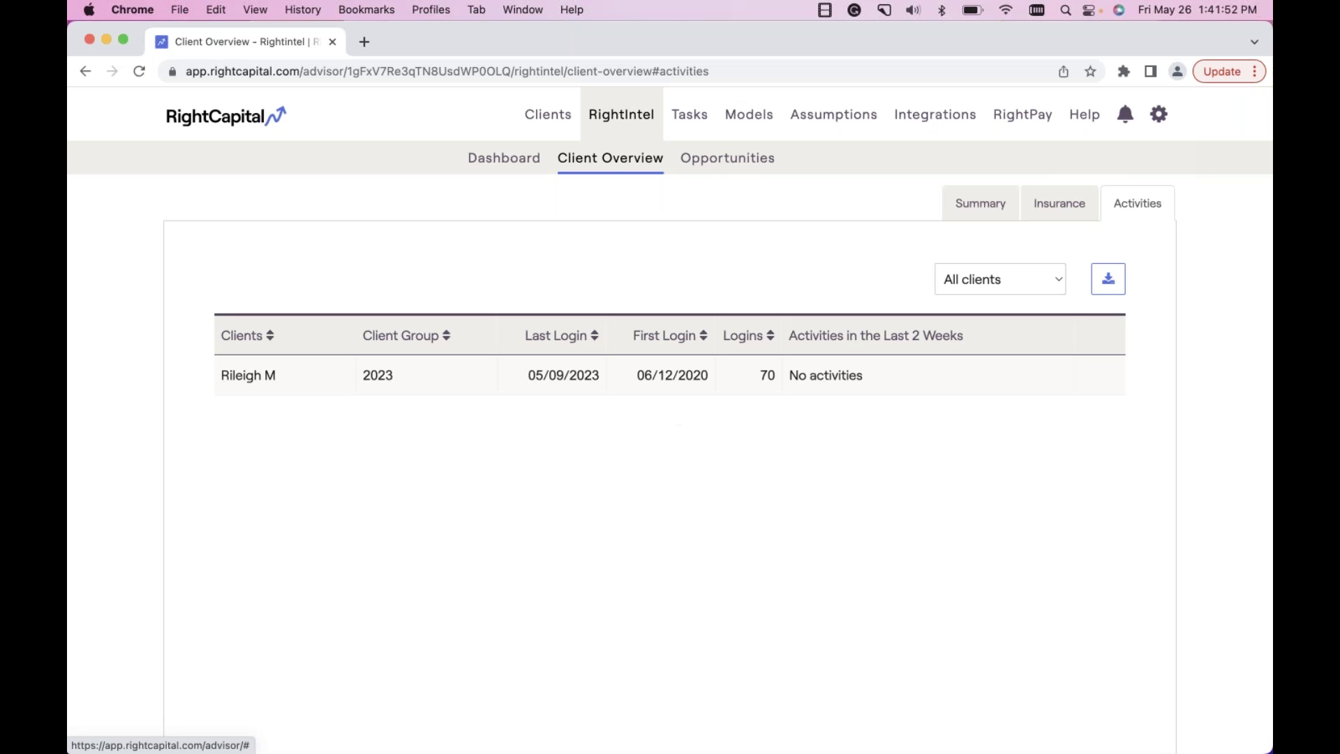
View the RightIntel opportunities and filter this year's key events to Age 50 catch-up contributions.
{"action": "left_click", "coordinate": [740, 167]}
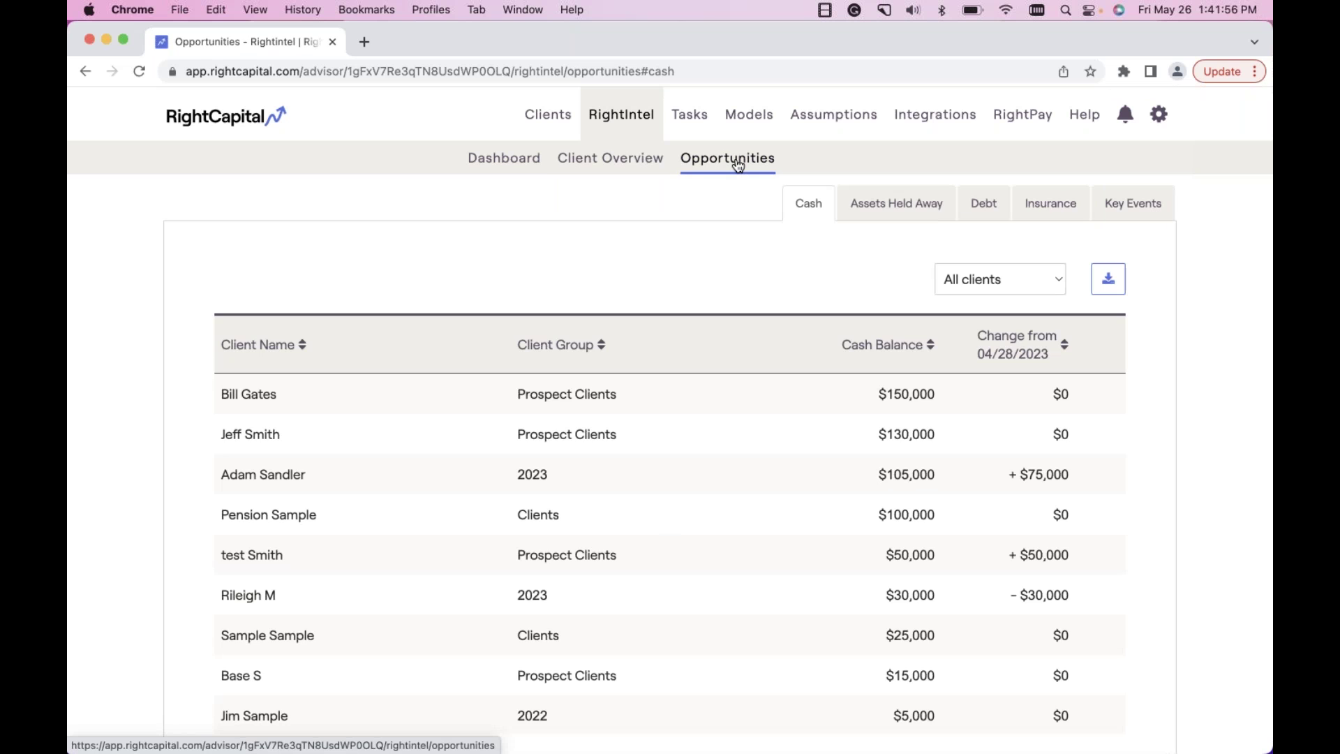
{"action": "left_click", "coordinate": [1155, 211]}
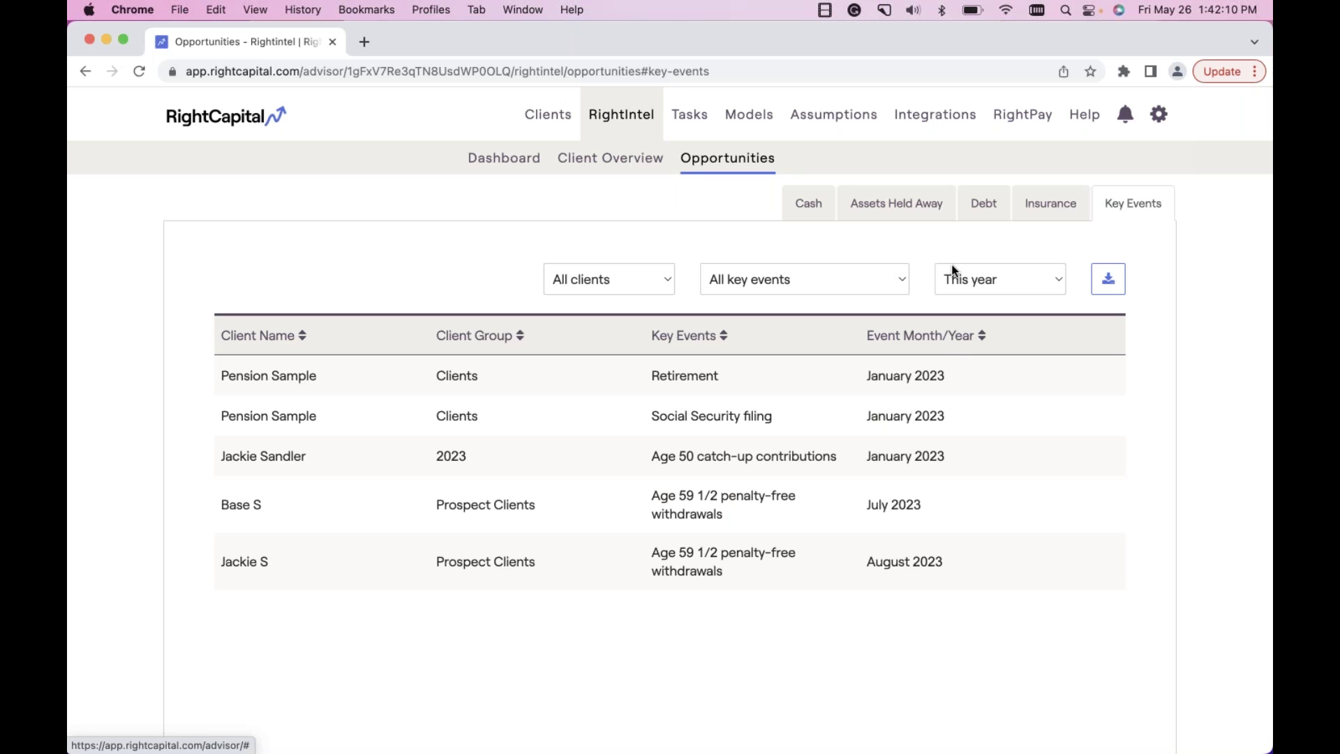
{"action": "left_click", "coordinate": [845, 280]}
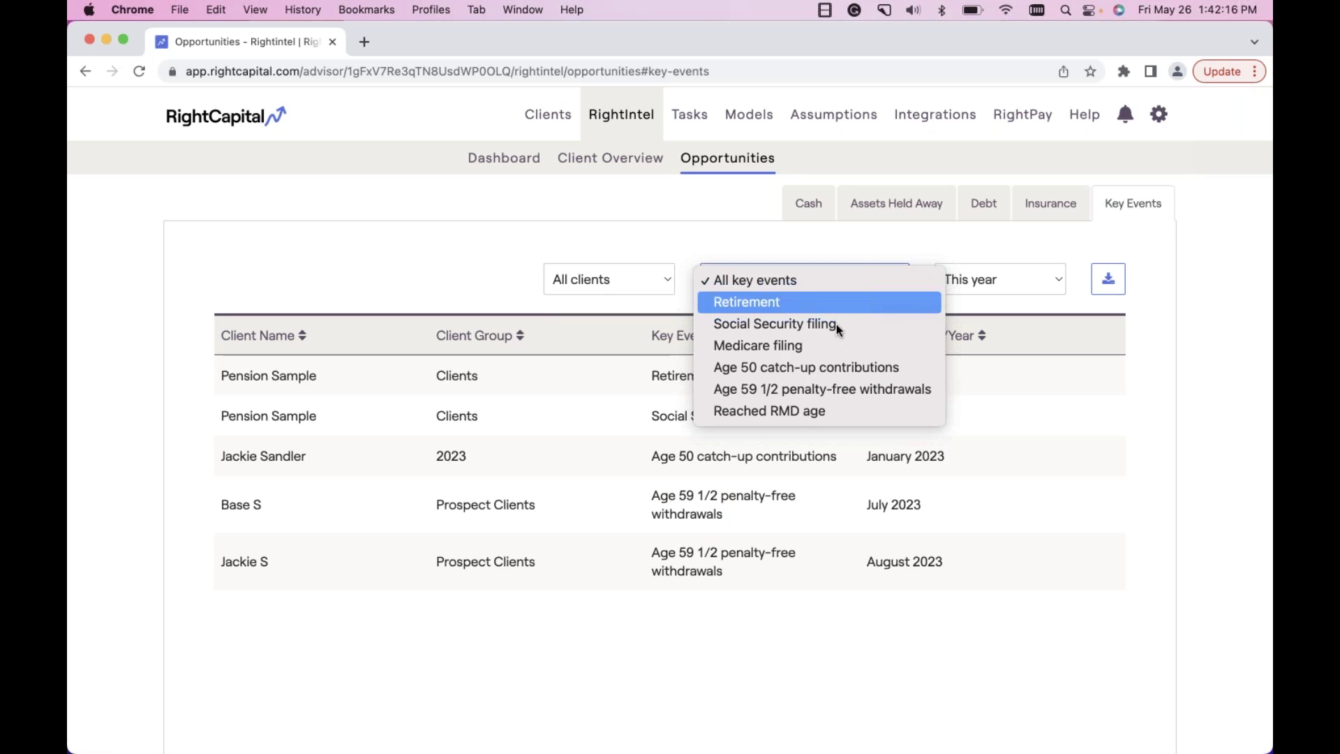
{"action": "left_click", "coordinate": [815, 367]}
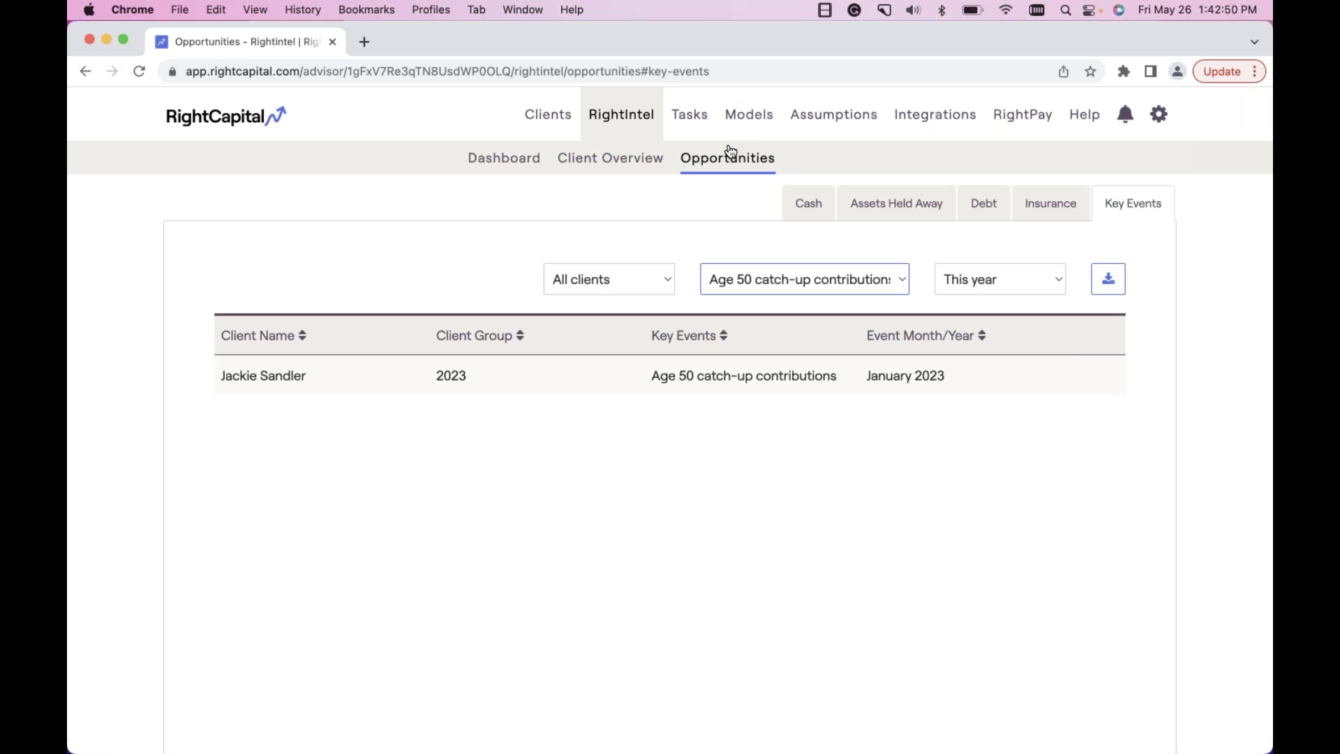
Add a new portfolio to the portfolio models and review its asset class allocation.
{"action": "left_click", "coordinate": [749, 117]}
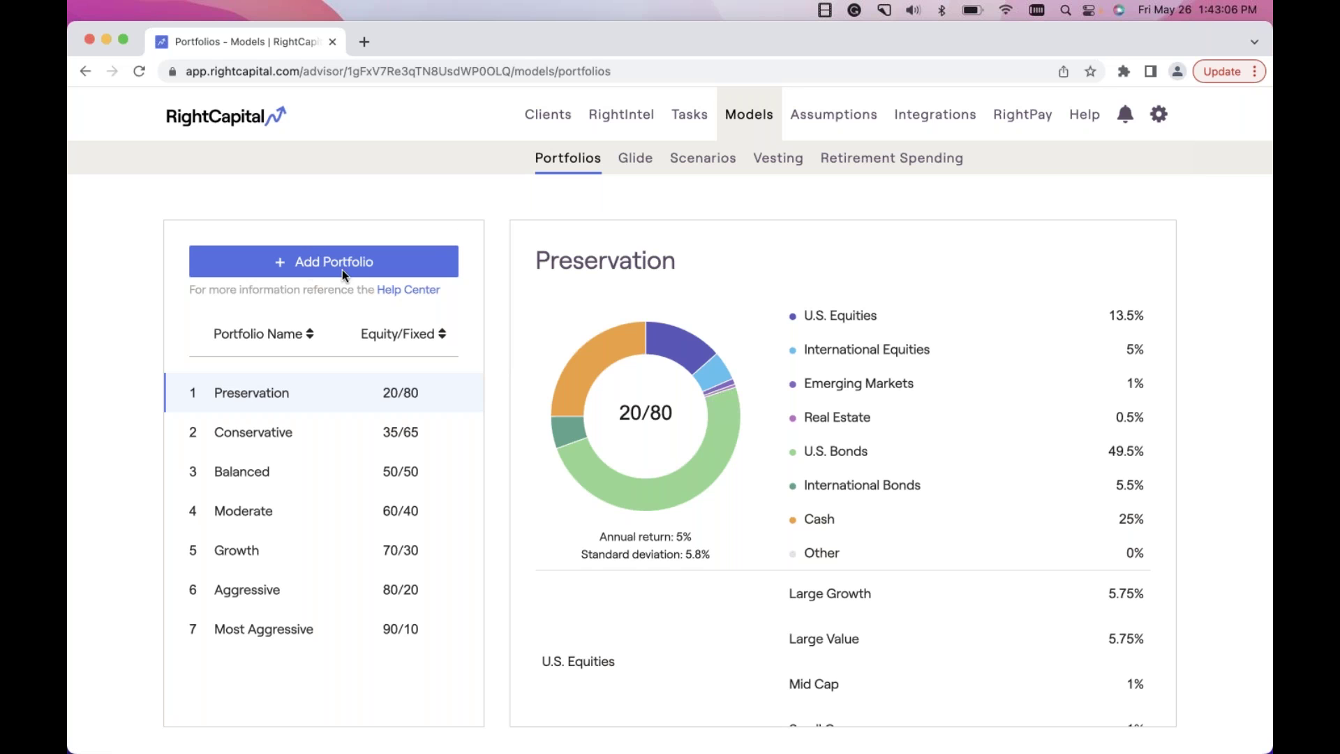
{"action": "left_click", "coordinate": [309, 269]}
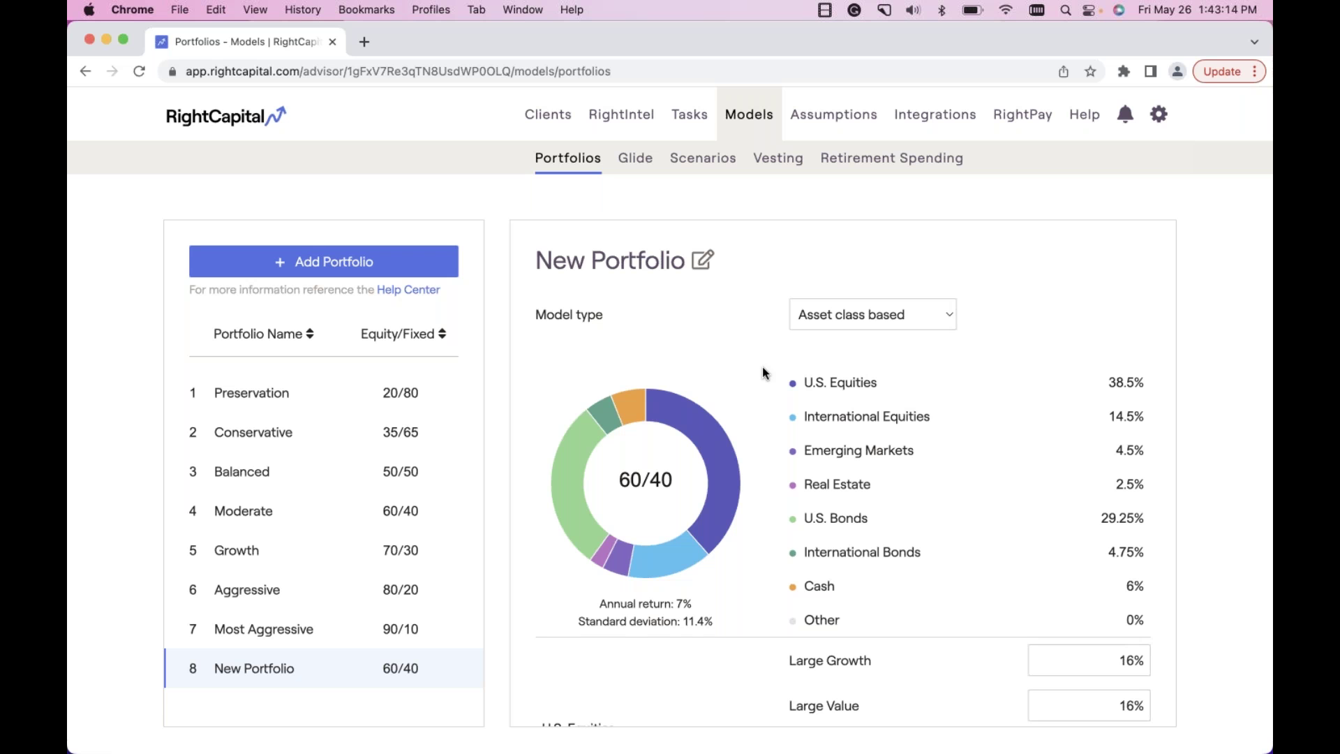
{"action": "scroll", "coordinate": [837, 485], "scroll_direction": "down", "scroll_amount": 3}
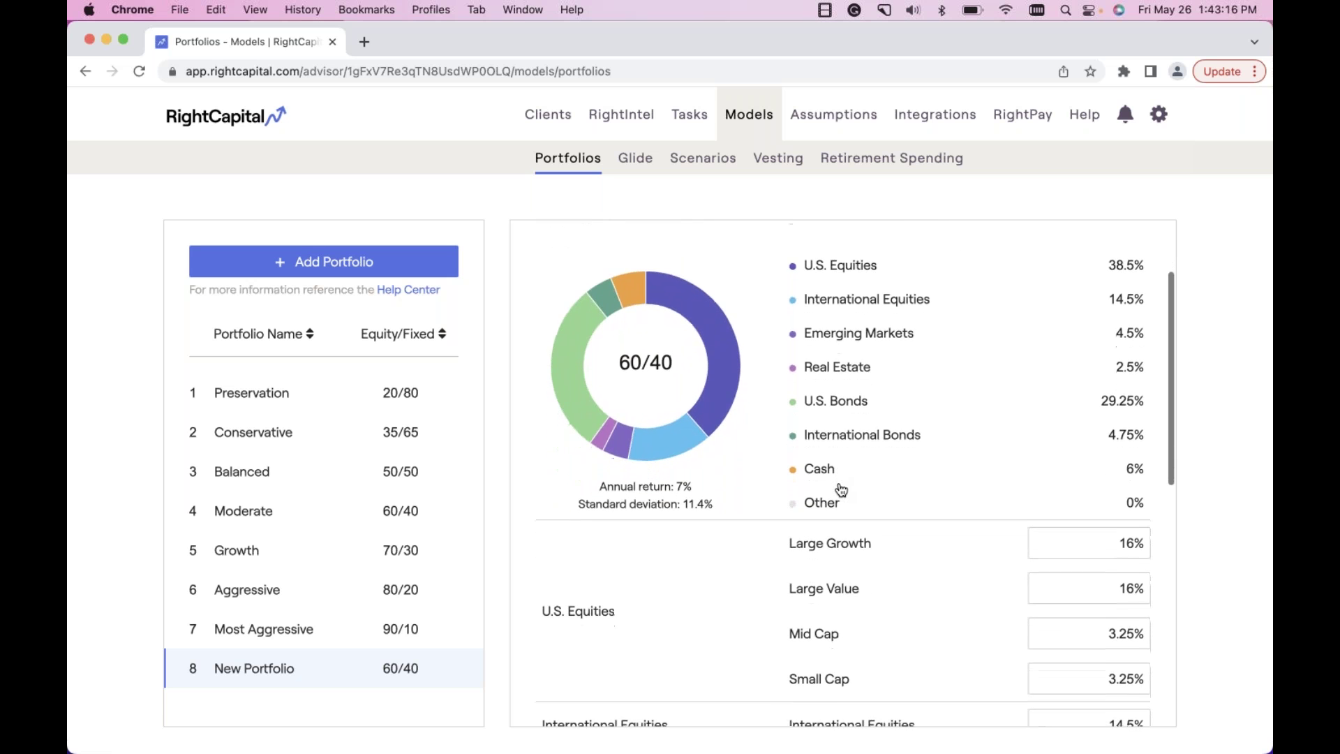
{"action": "scroll", "coordinate": [841, 491], "scroll_direction": "down", "scroll_amount": 1}
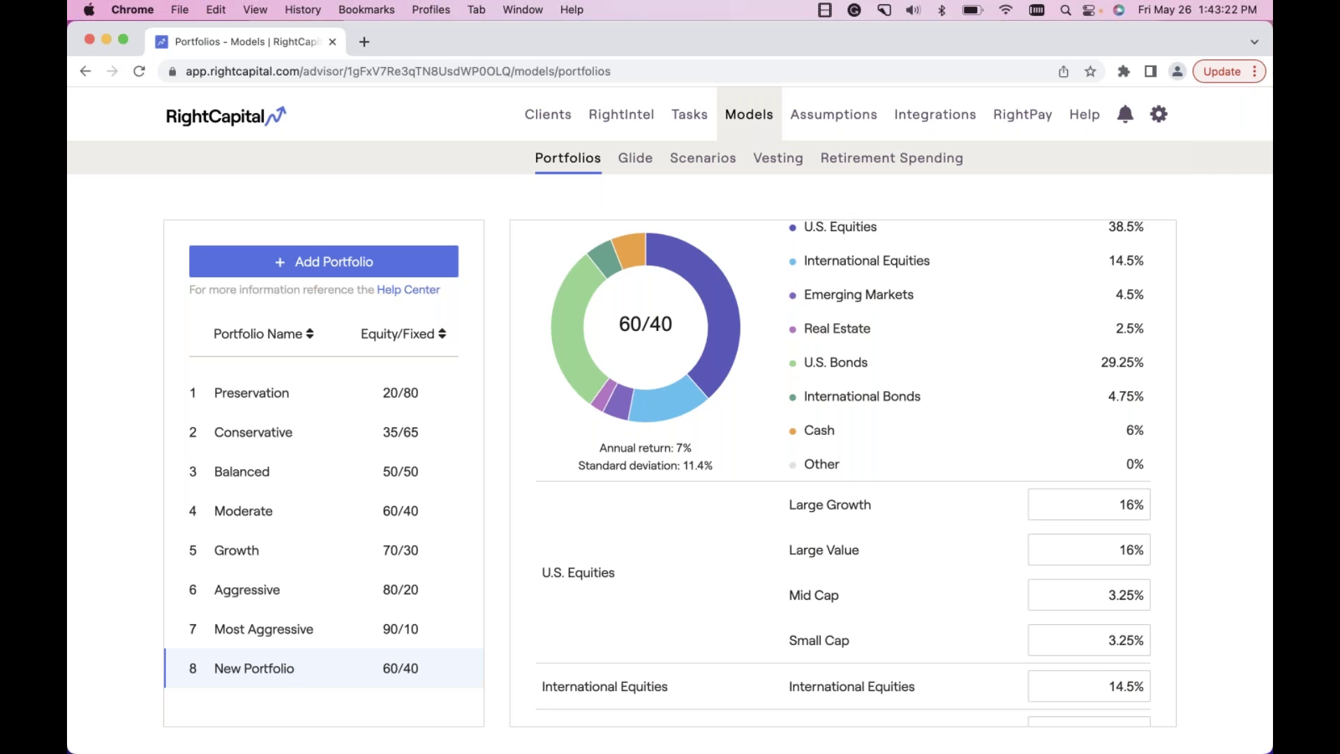
{"action": "scroll", "coordinate": [872, 419], "scroll_direction": "up", "scroll_amount": 5}
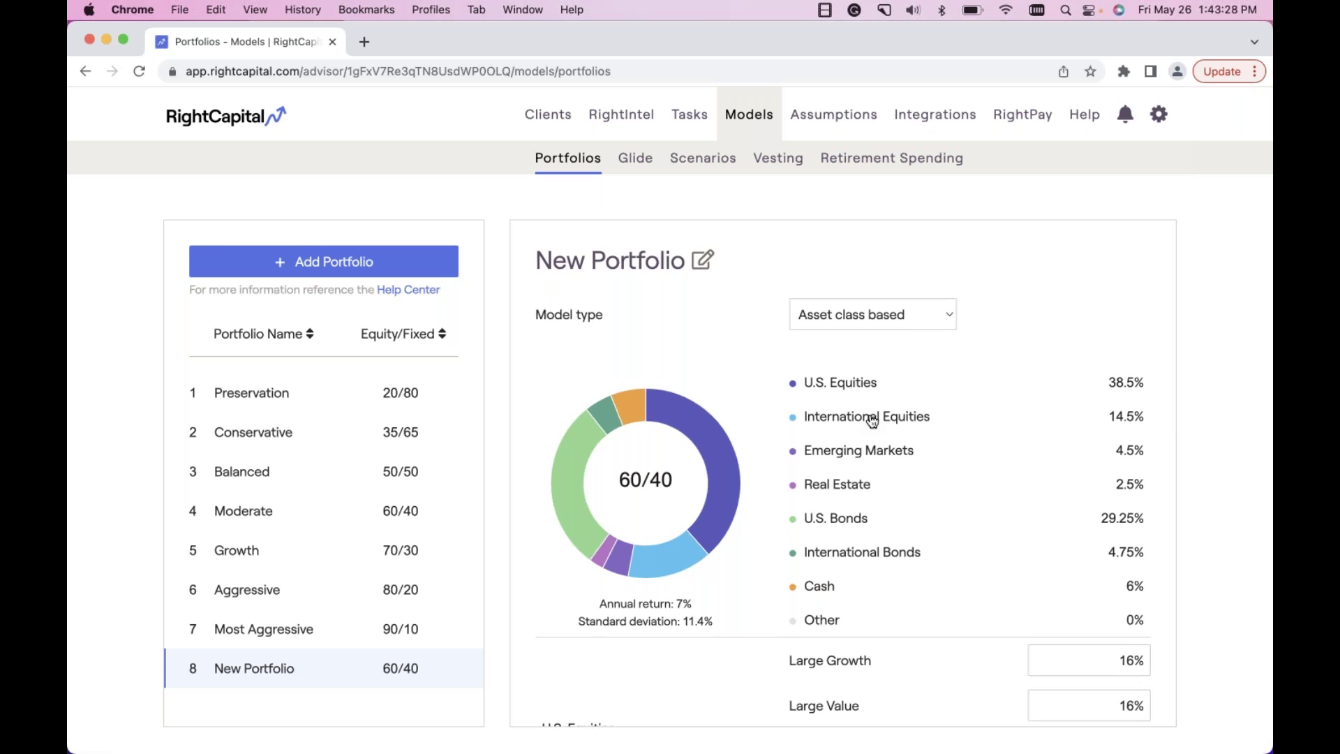
Switch the new portfolio's model type to Holdings based, accepting the deletion of its existing details.
{"action": "left_click", "coordinate": [850, 317]}
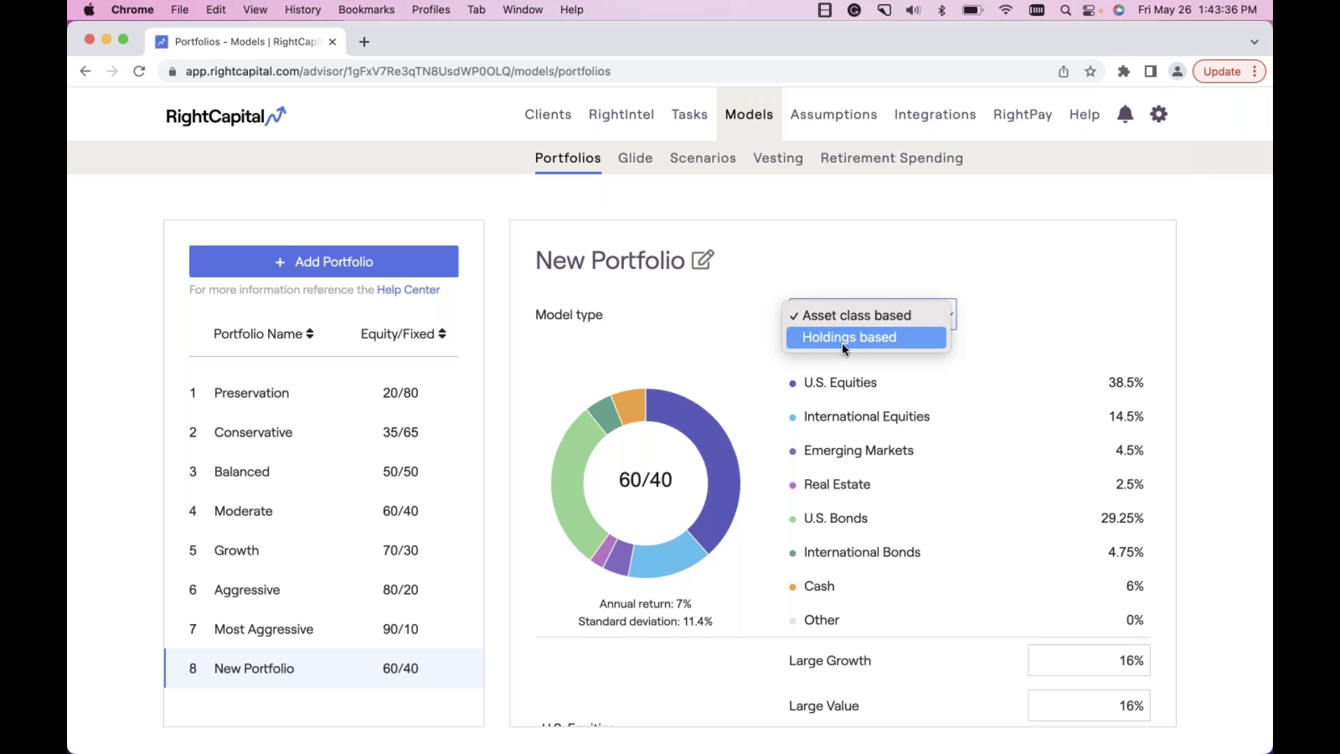
{"action": "left_click", "coordinate": [850, 340]}
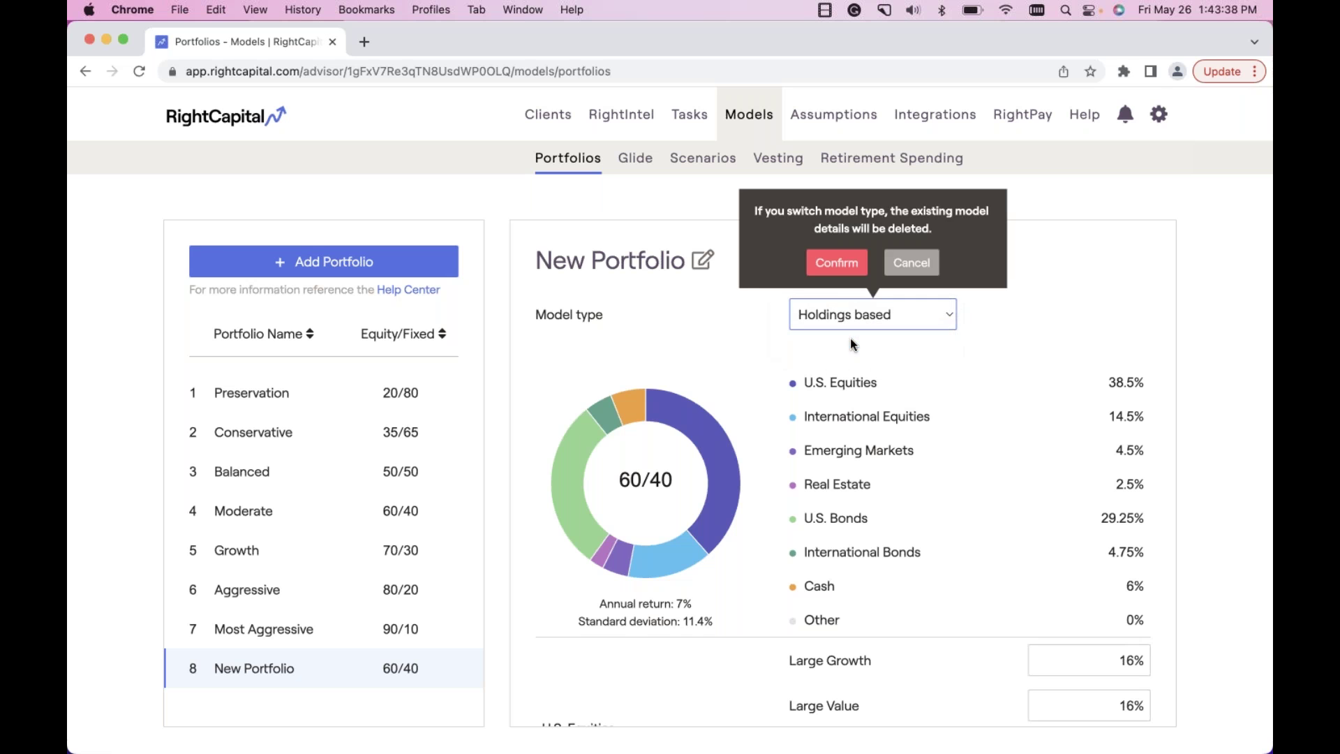
{"action": "left_click", "coordinate": [837, 262]}
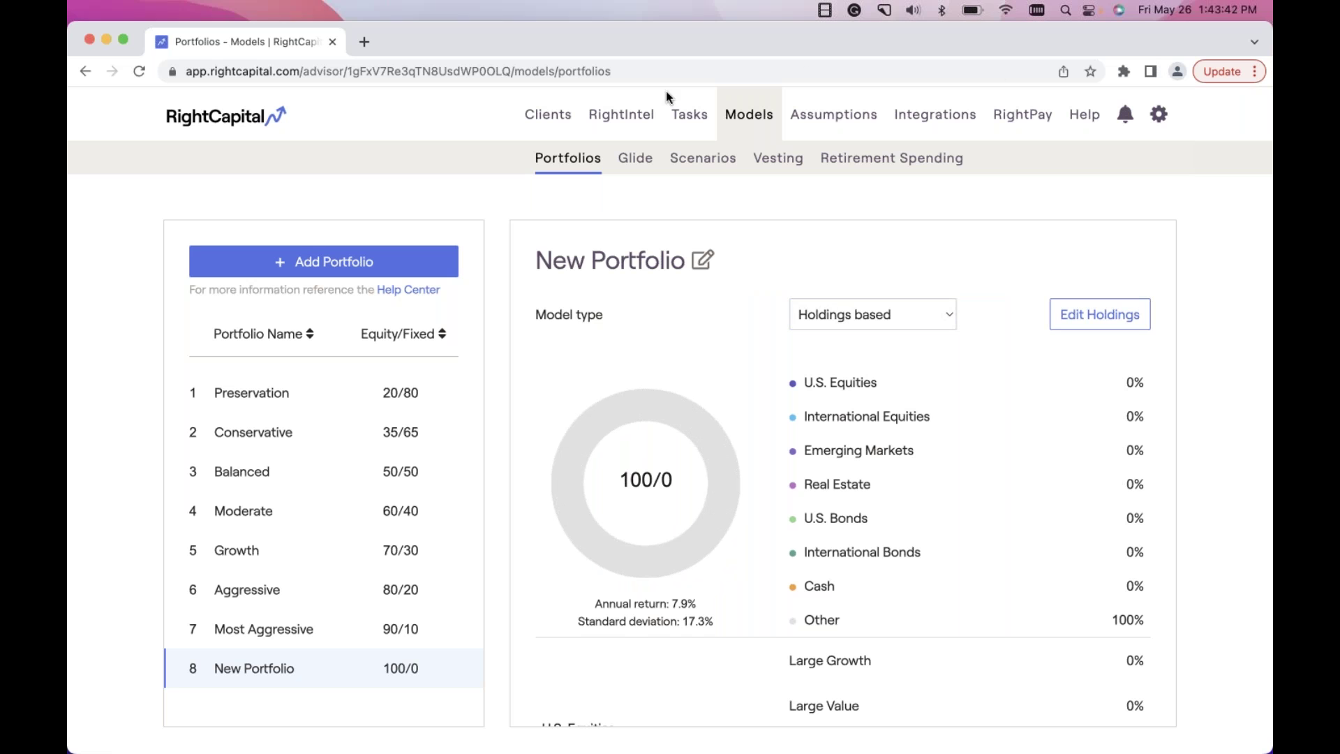
Add VTINX, Vanguard Target Retirement Income Fund, to the new portfolio with a 100% allocation and save the holdings.
{"action": "left_click", "coordinate": [1097, 317]}
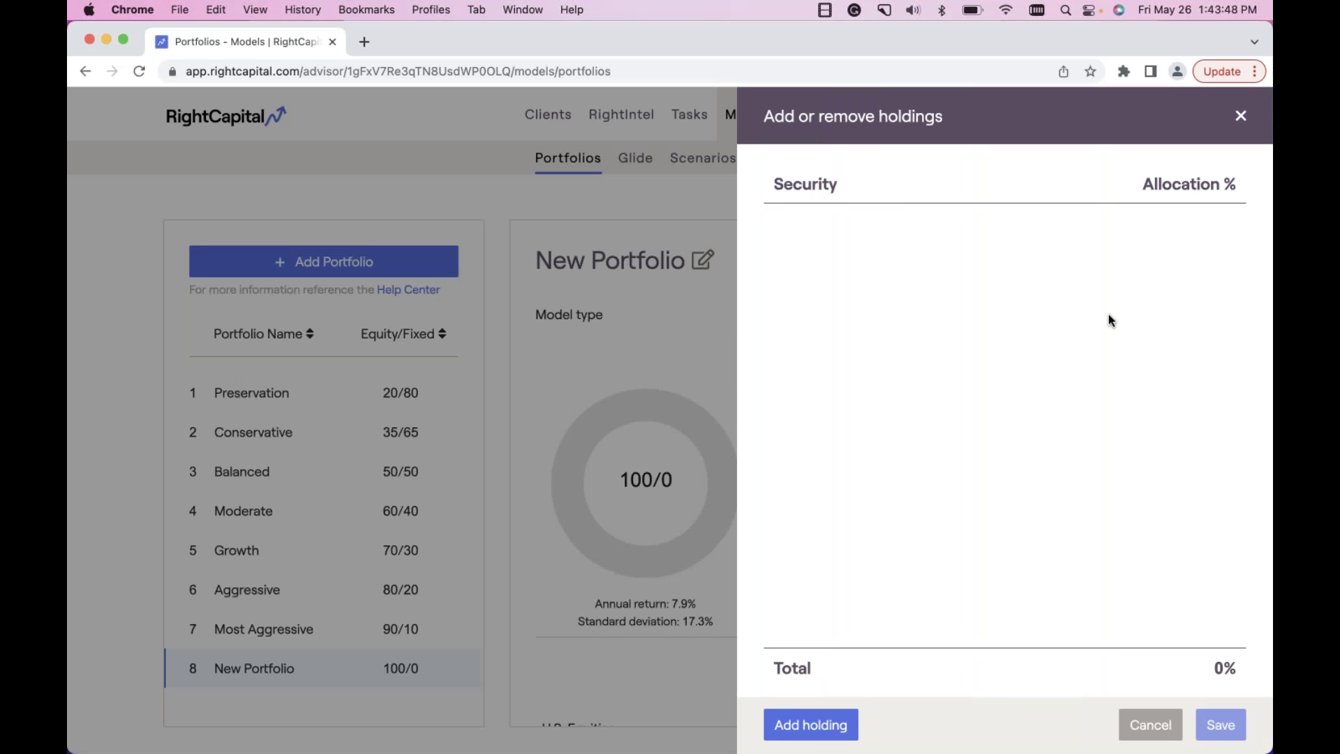
{"action": "left_click", "coordinate": [818, 725]}
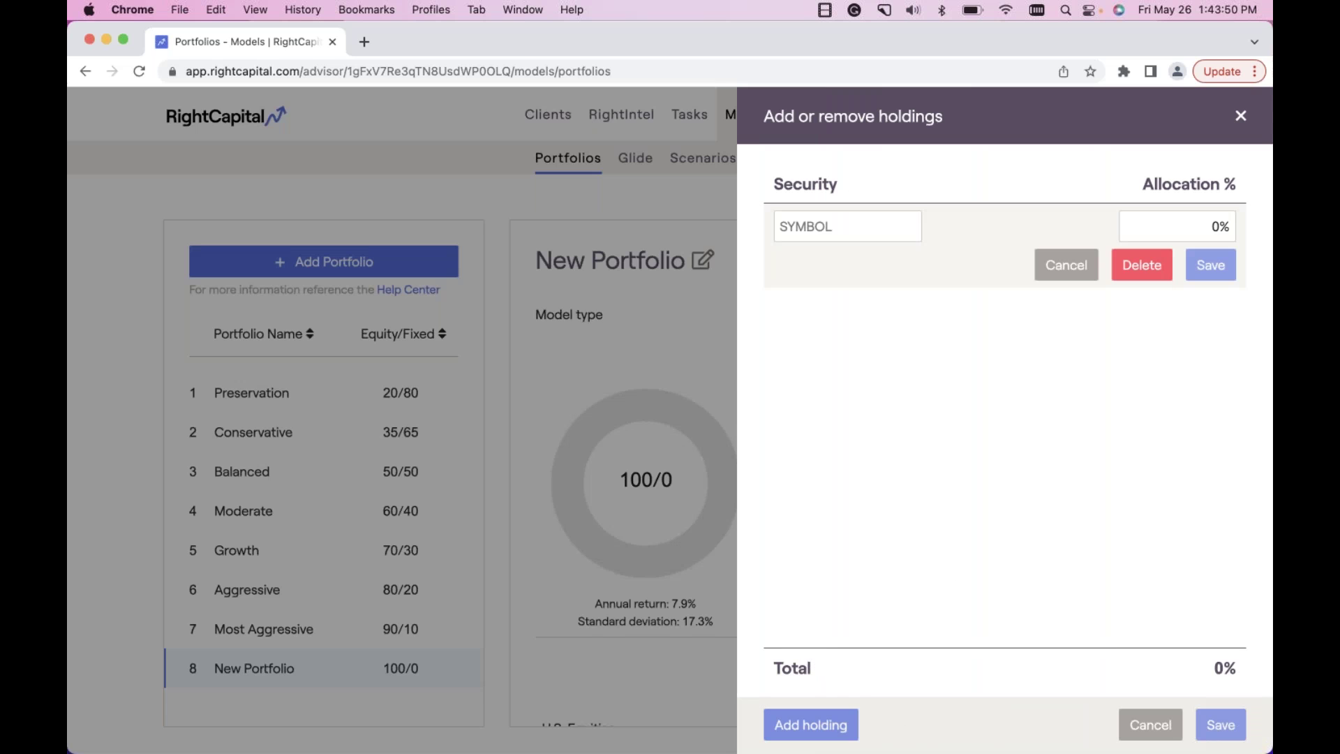
{"action": "left_click", "coordinate": [824, 224]}
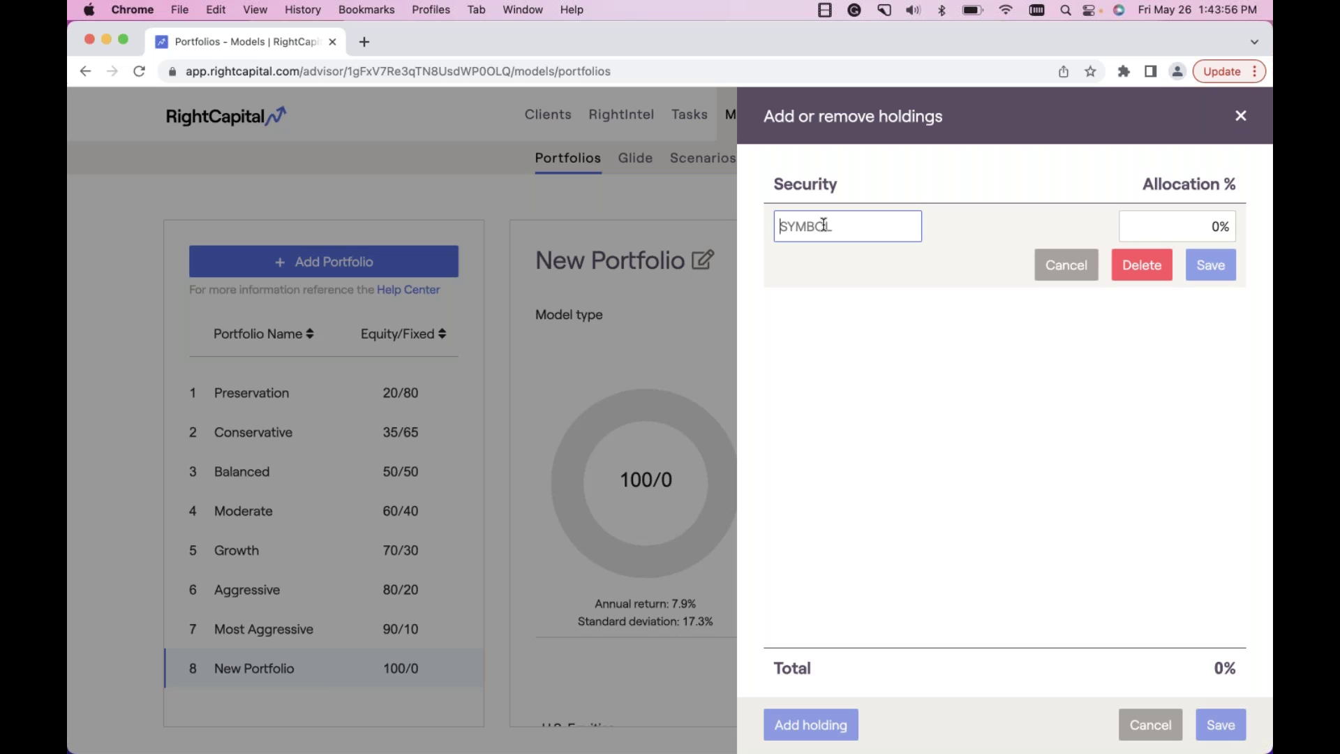
{"action": "type", "text": "V"}
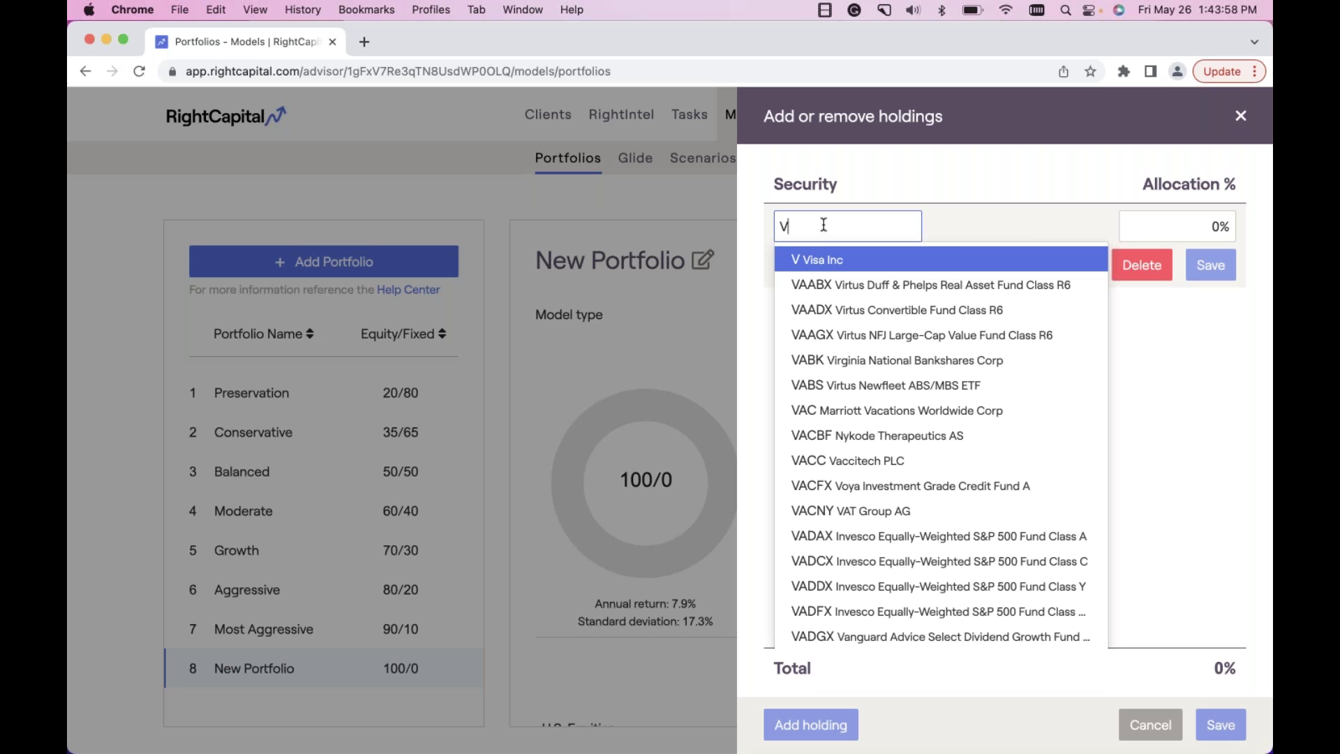
{"action": "type", "text": "TINX"}
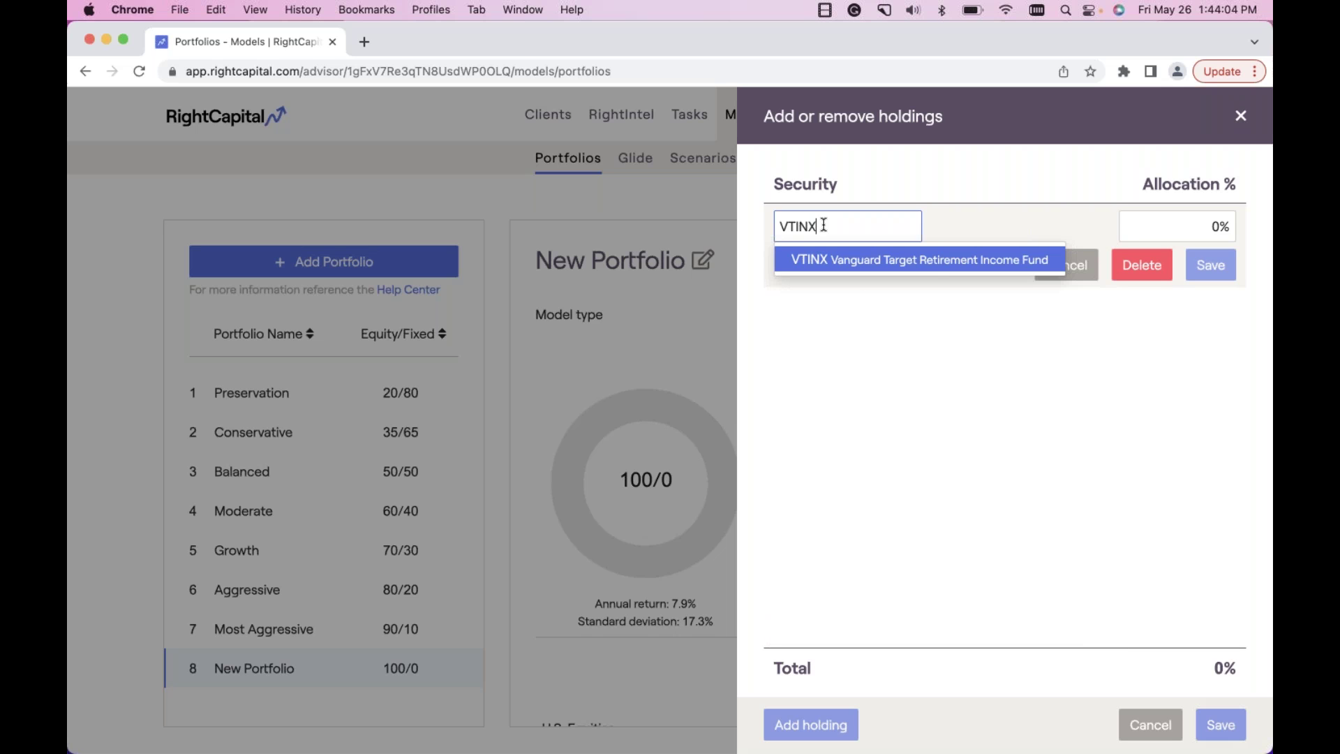
{"action": "left_click", "coordinate": [915, 269]}
{"action": "left_click_drag", "start_coordinate": [1182, 226], "coordinate": [1229, 226]}
{"action": "type", "text": "100"}
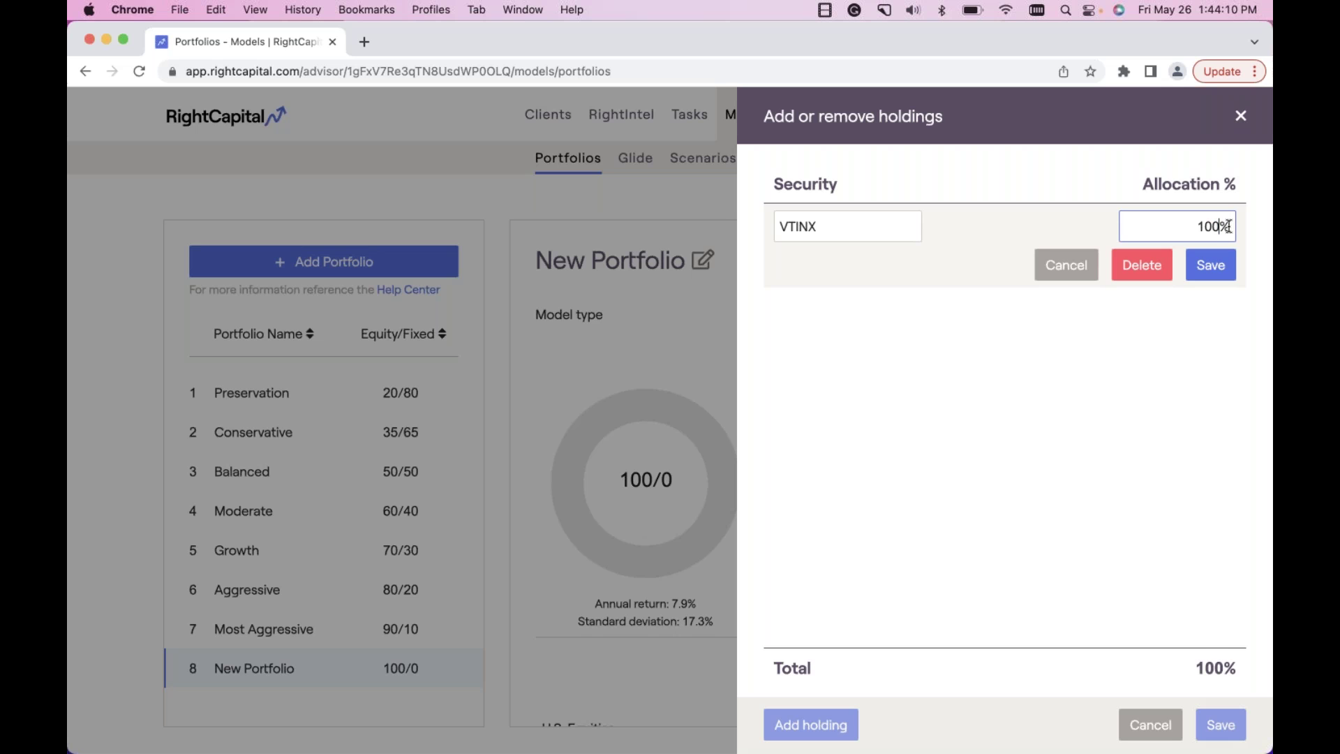
{"action": "left_click", "coordinate": [1196, 272]}
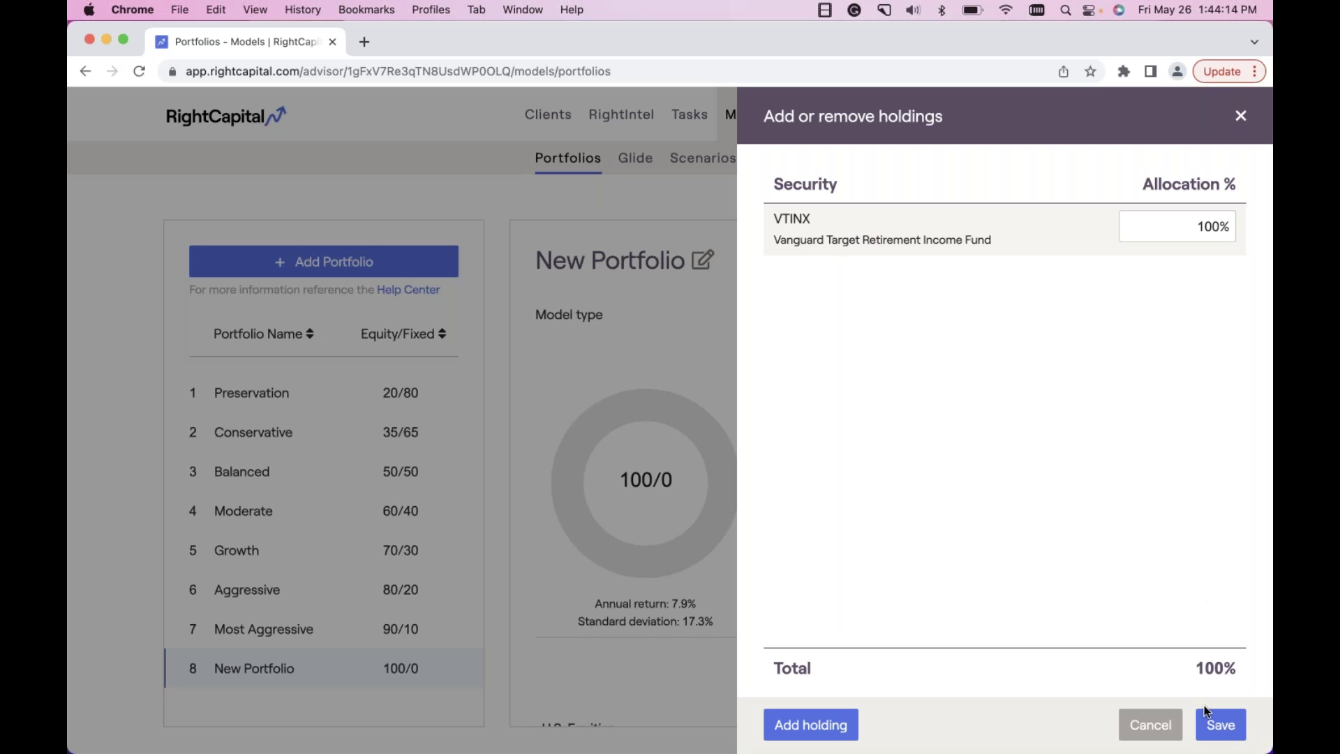
{"action": "left_click", "coordinate": [1220, 726]}
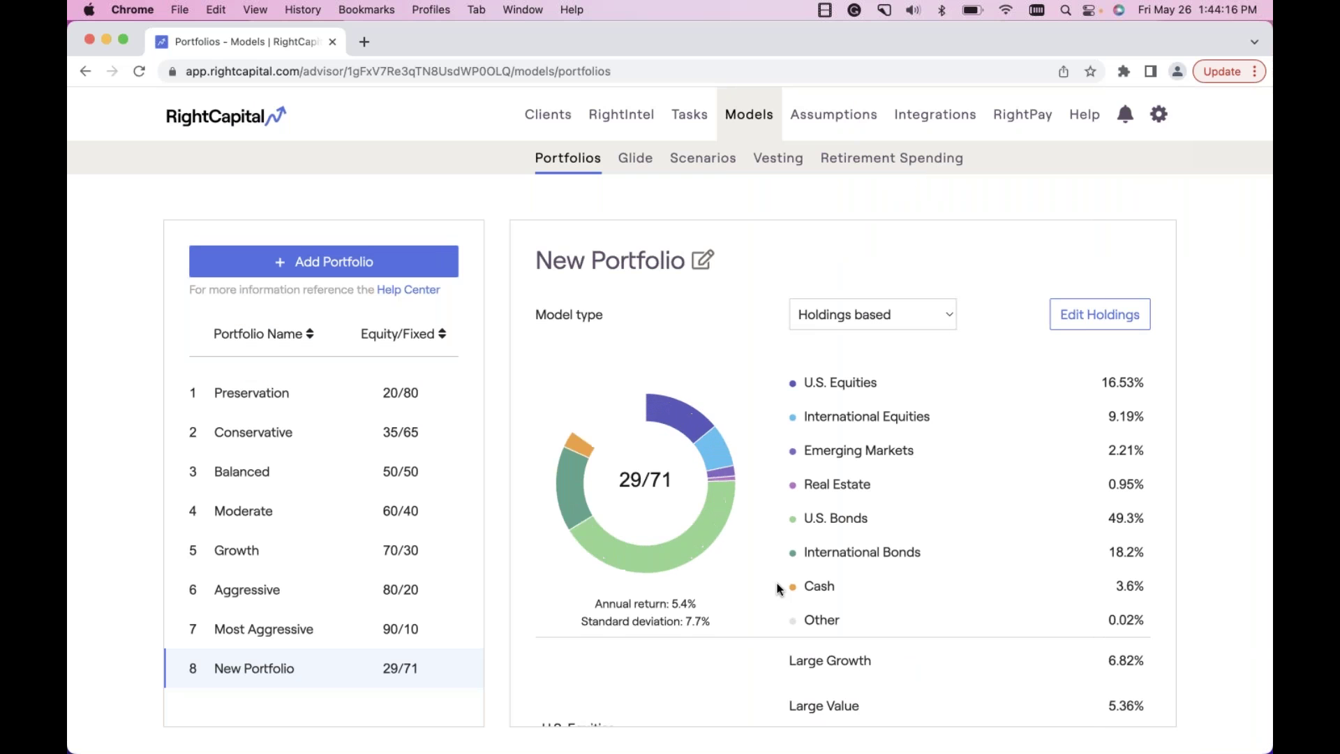
Rename the new portfolio as VTINX.
{"action": "scroll", "coordinate": [928, 499], "scroll_direction": "down", "scroll_amount": 1}
{"action": "scroll", "coordinate": [961, 504], "scroll_direction": "down", "scroll_amount": 1}
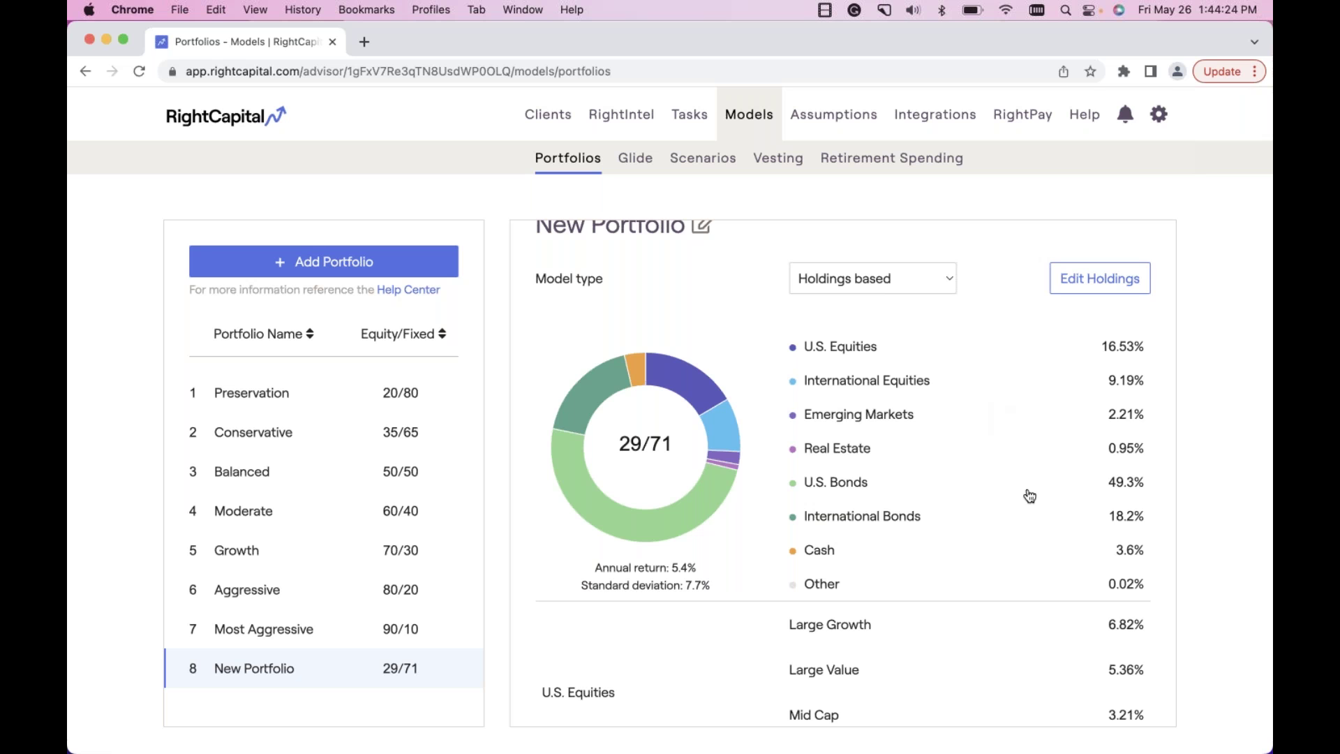
{"action": "scroll", "coordinate": [1030, 496], "scroll_direction": "up", "scroll_amount": 2}
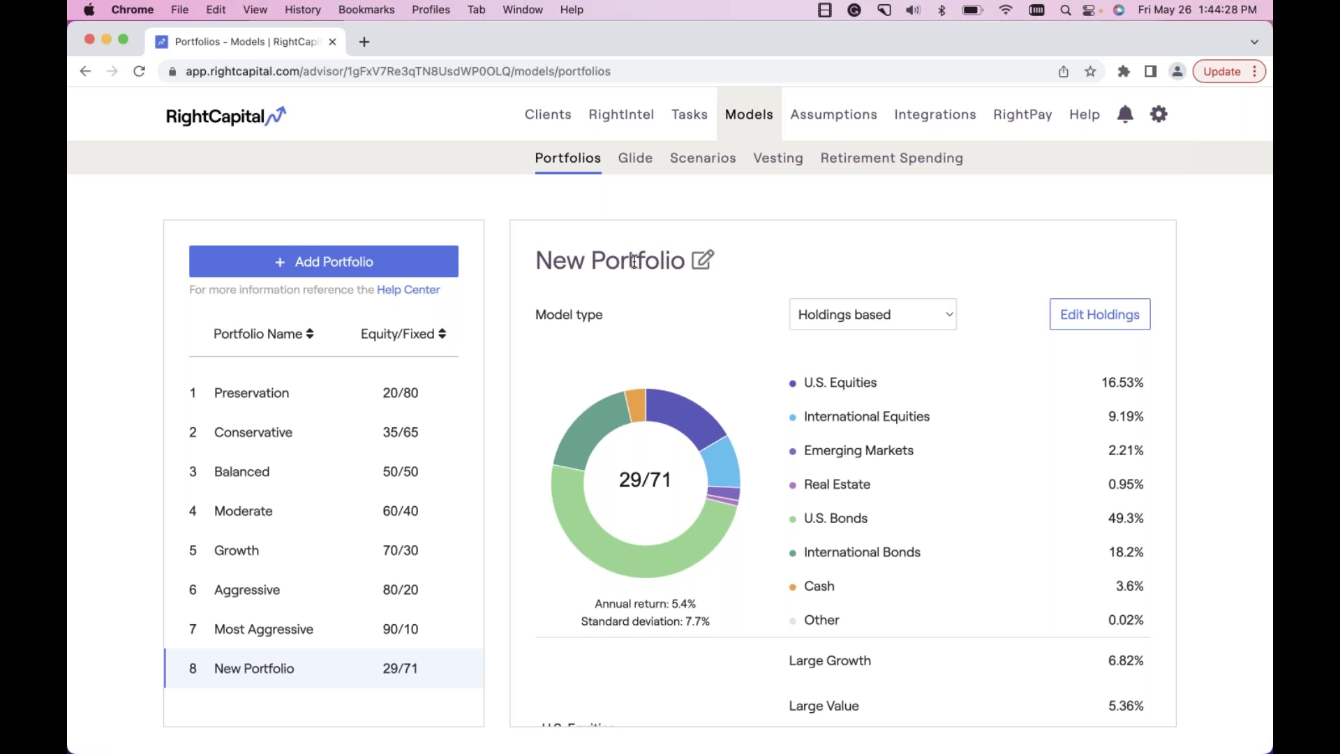
{"action": "left_click", "coordinate": [707, 266]}
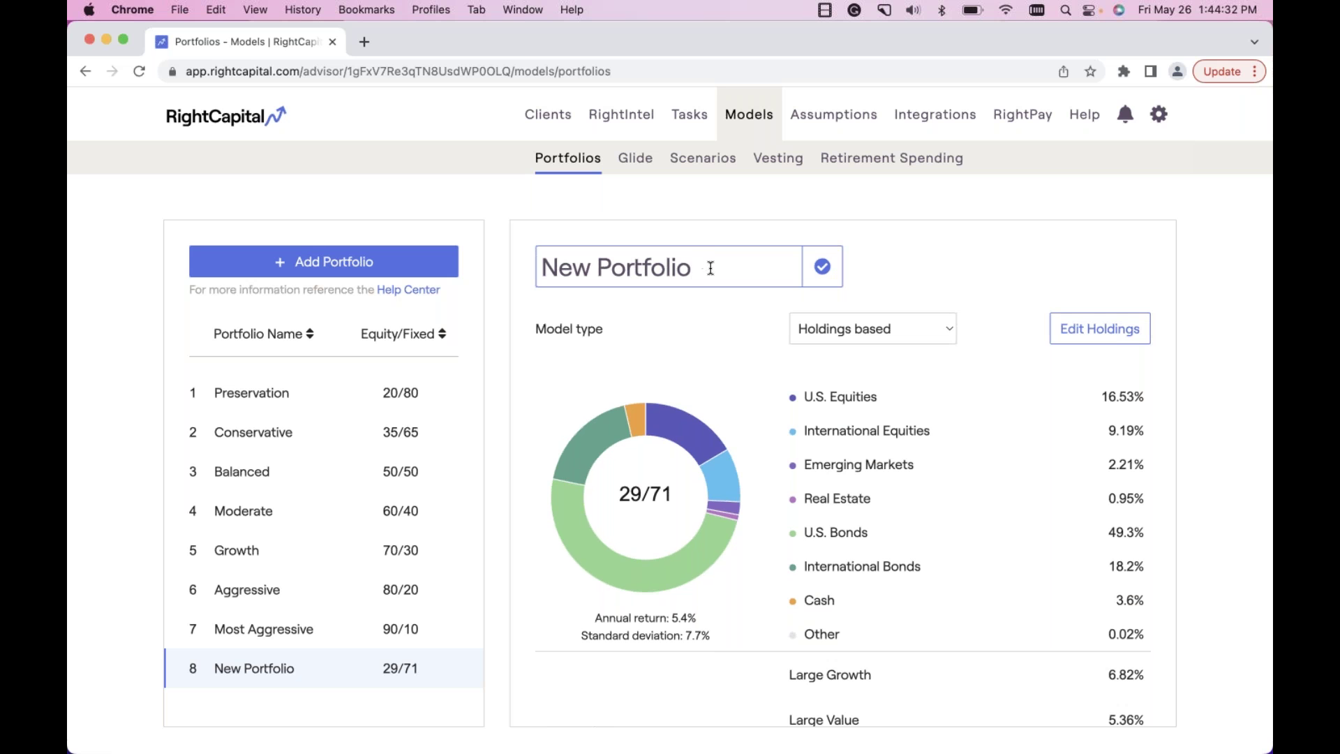
{"action": "left_click_drag", "start_coordinate": [708, 267], "coordinate": [525, 267]}
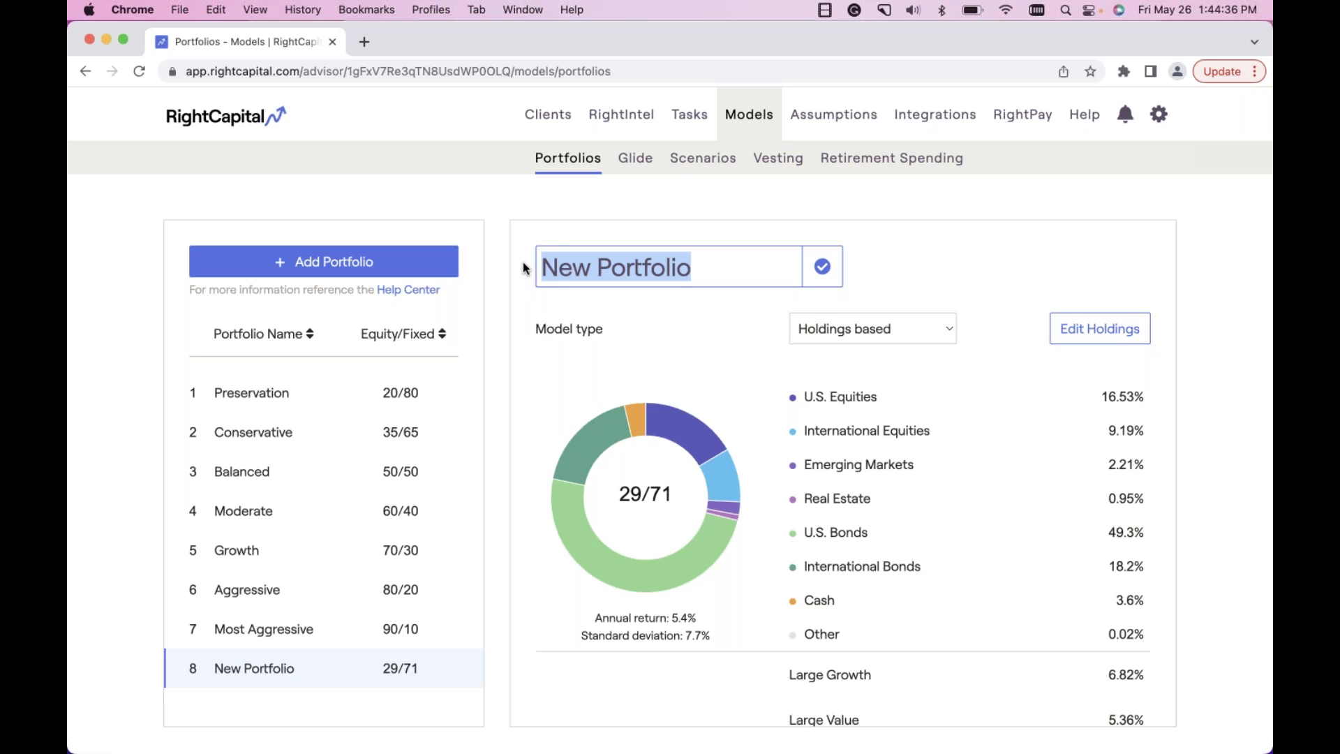
{"action": "type", "text": "V"}
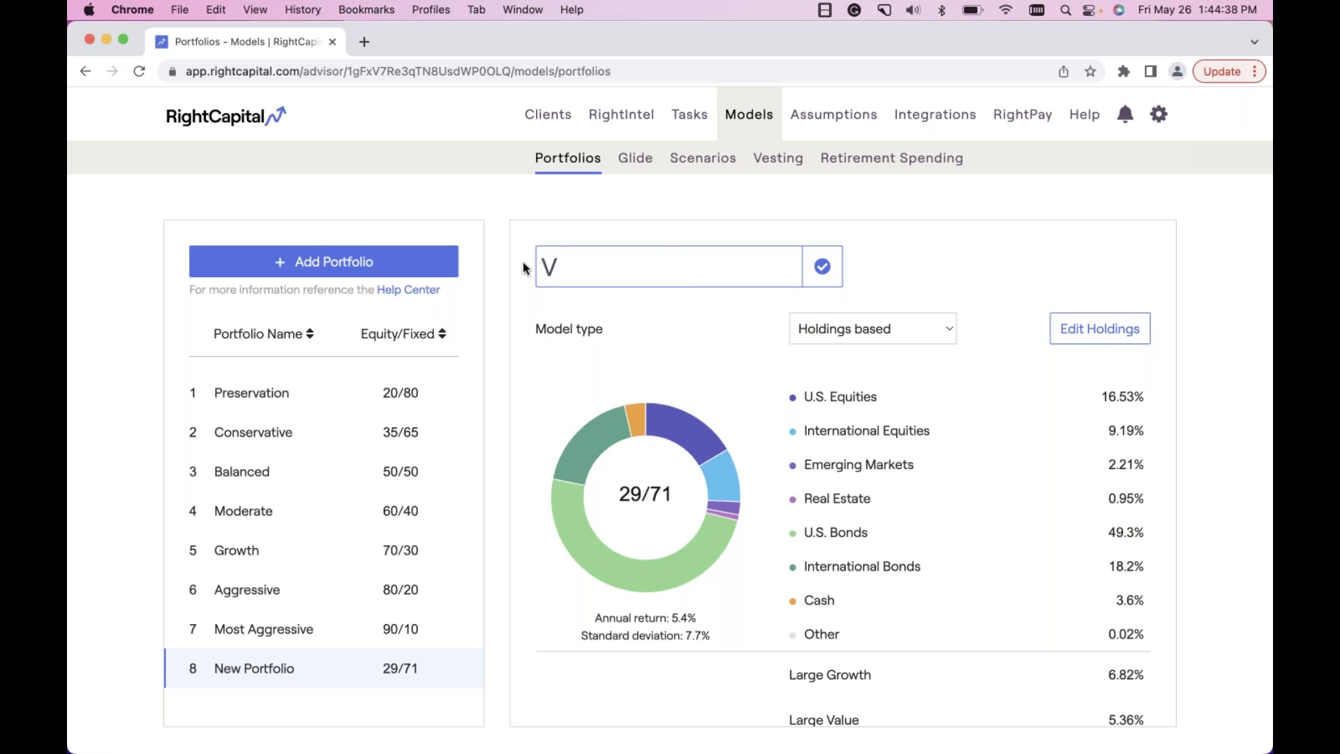
{"action": "type", "text": "TINX"}
{"action": "left_click", "coordinate": [823, 263]}
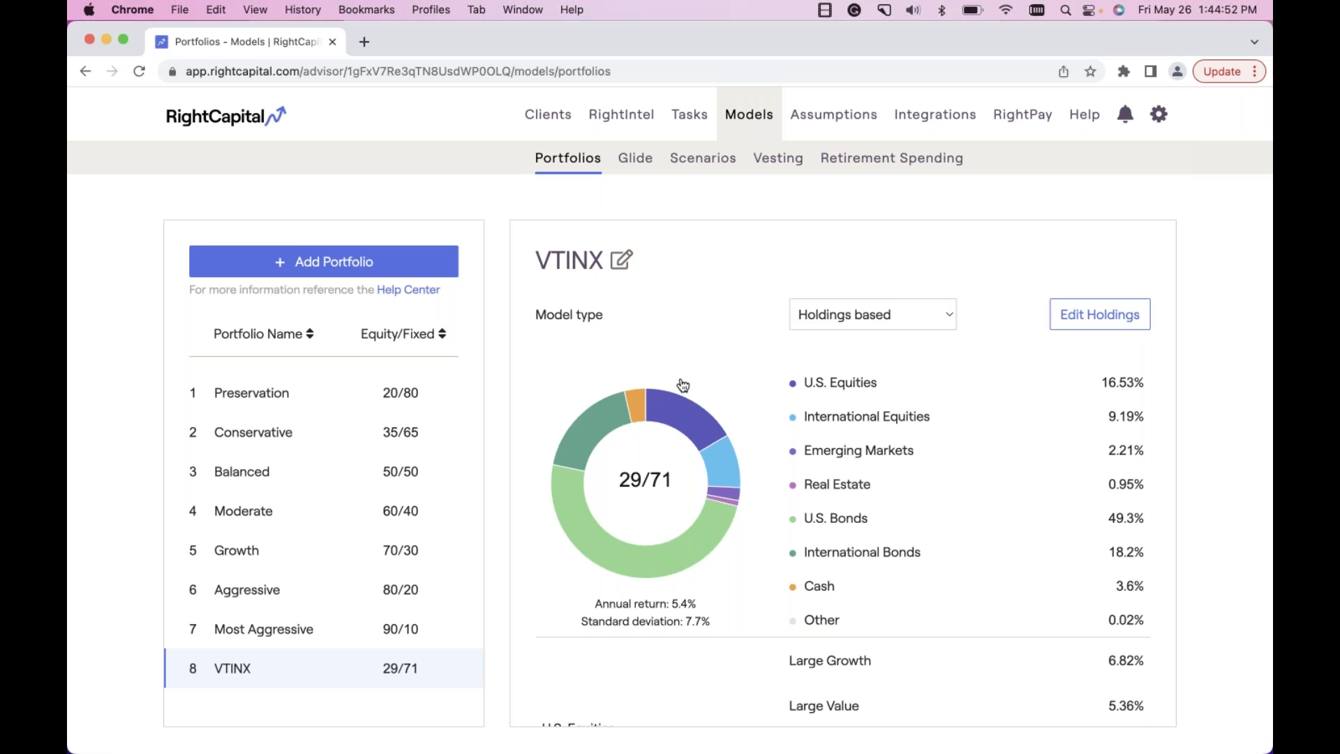
{"action": "left_click", "coordinate": [874, 314]}
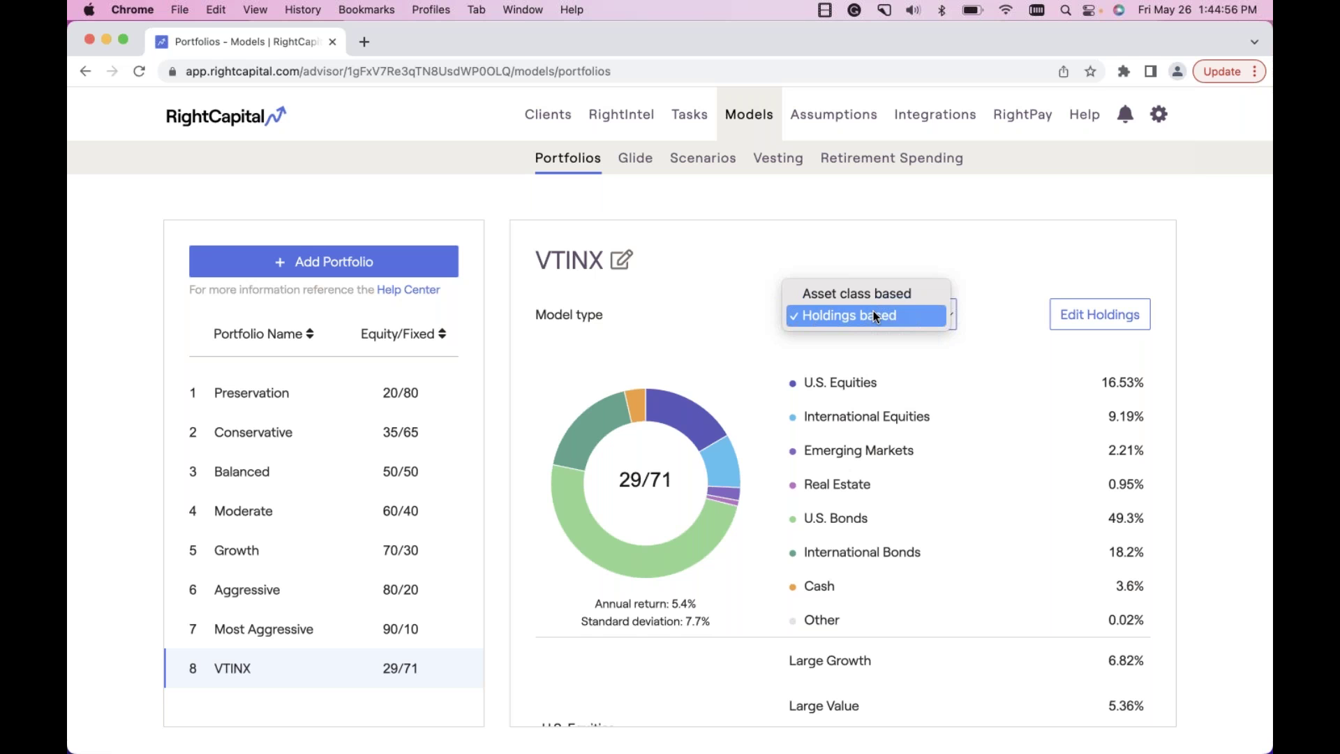
{"action": "left_click", "coordinate": [748, 283]}
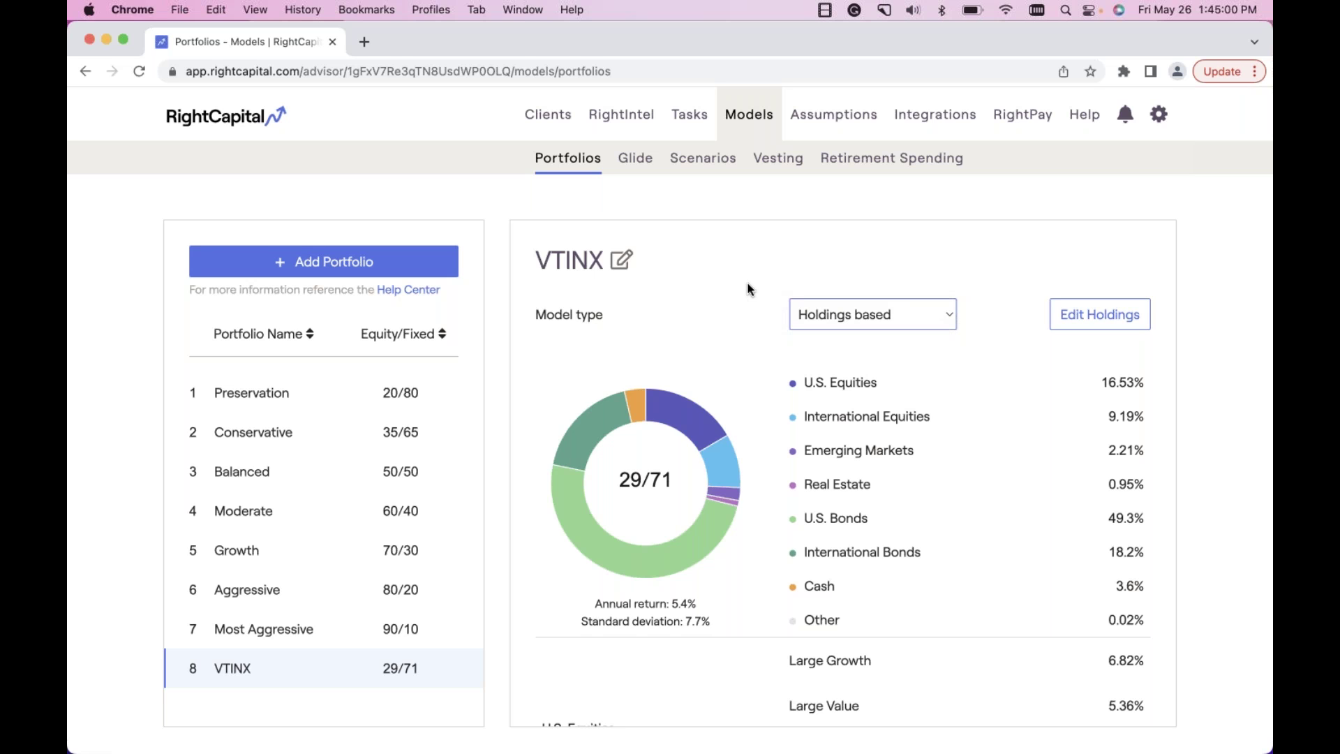
{"action": "mouse_move", "coordinate": [1158, 115]}
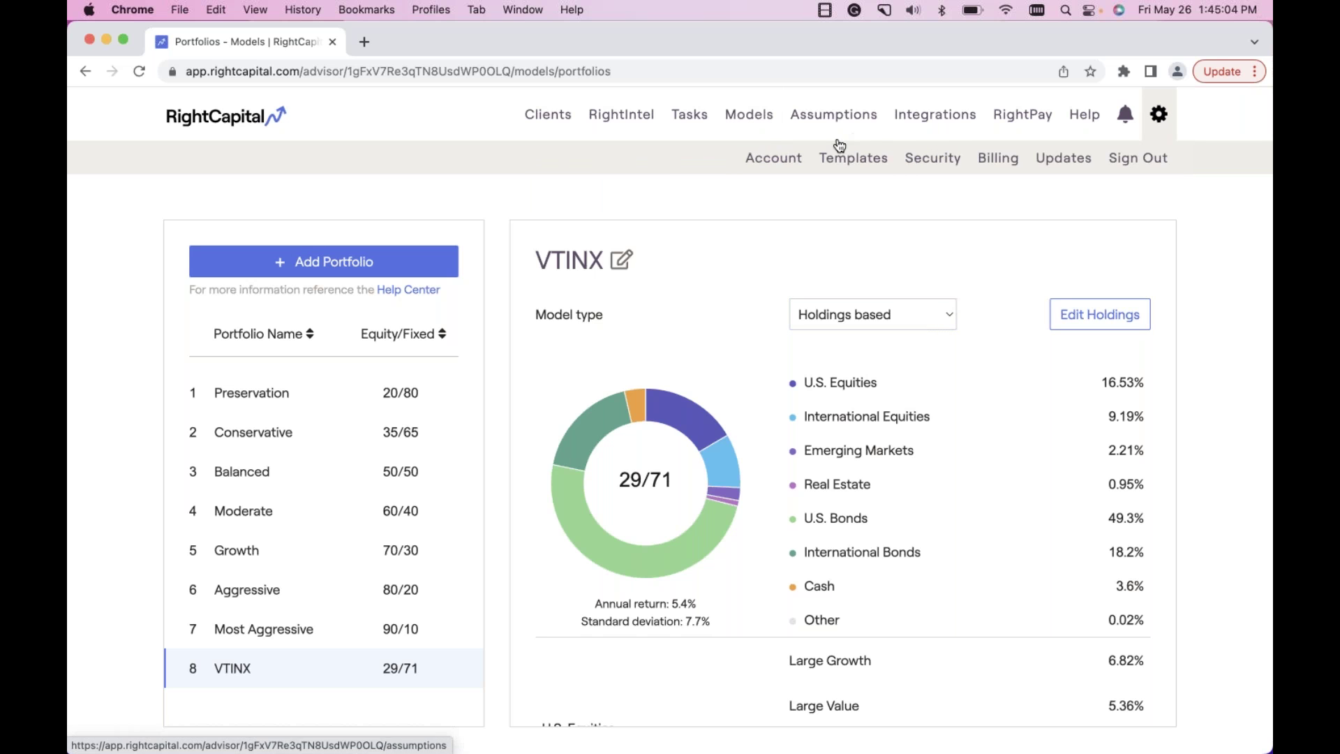
Open the account's customization settings and copy the branded login page link.
{"action": "left_click", "coordinate": [782, 162]}
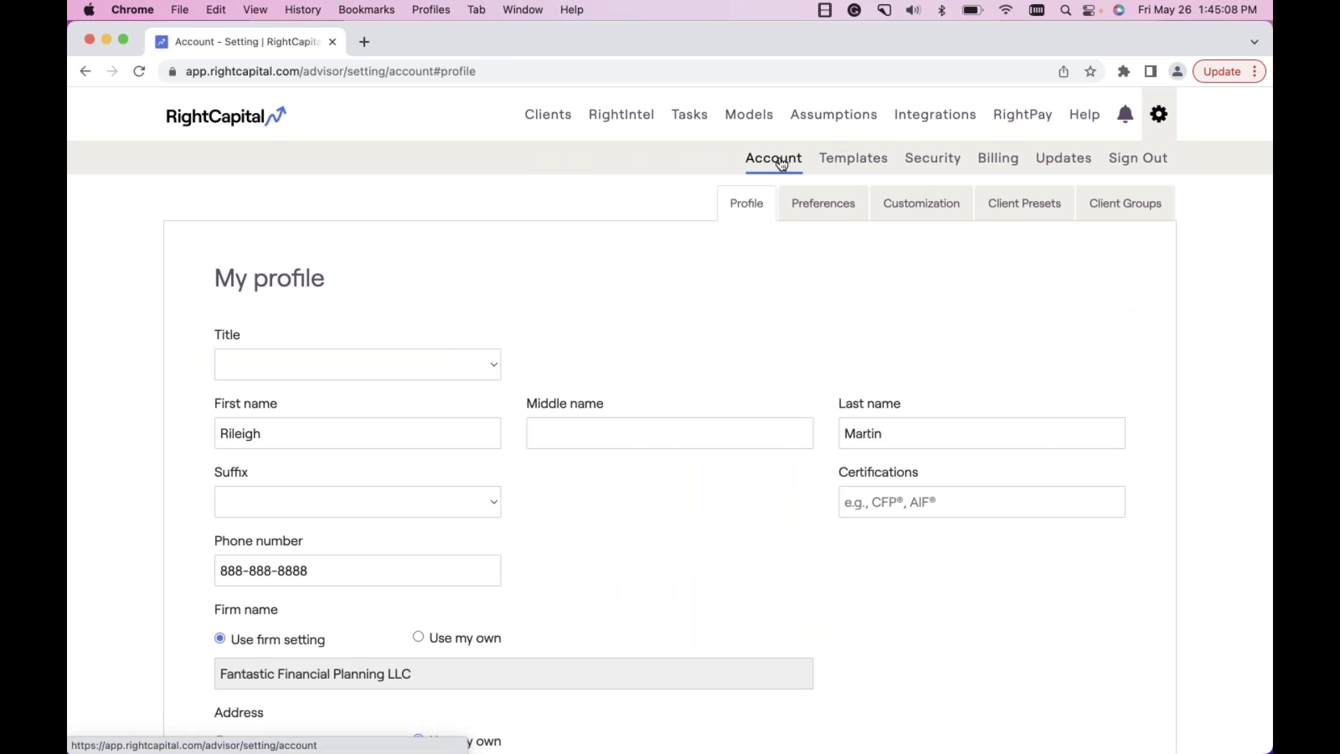
{"action": "left_click", "coordinate": [931, 212]}
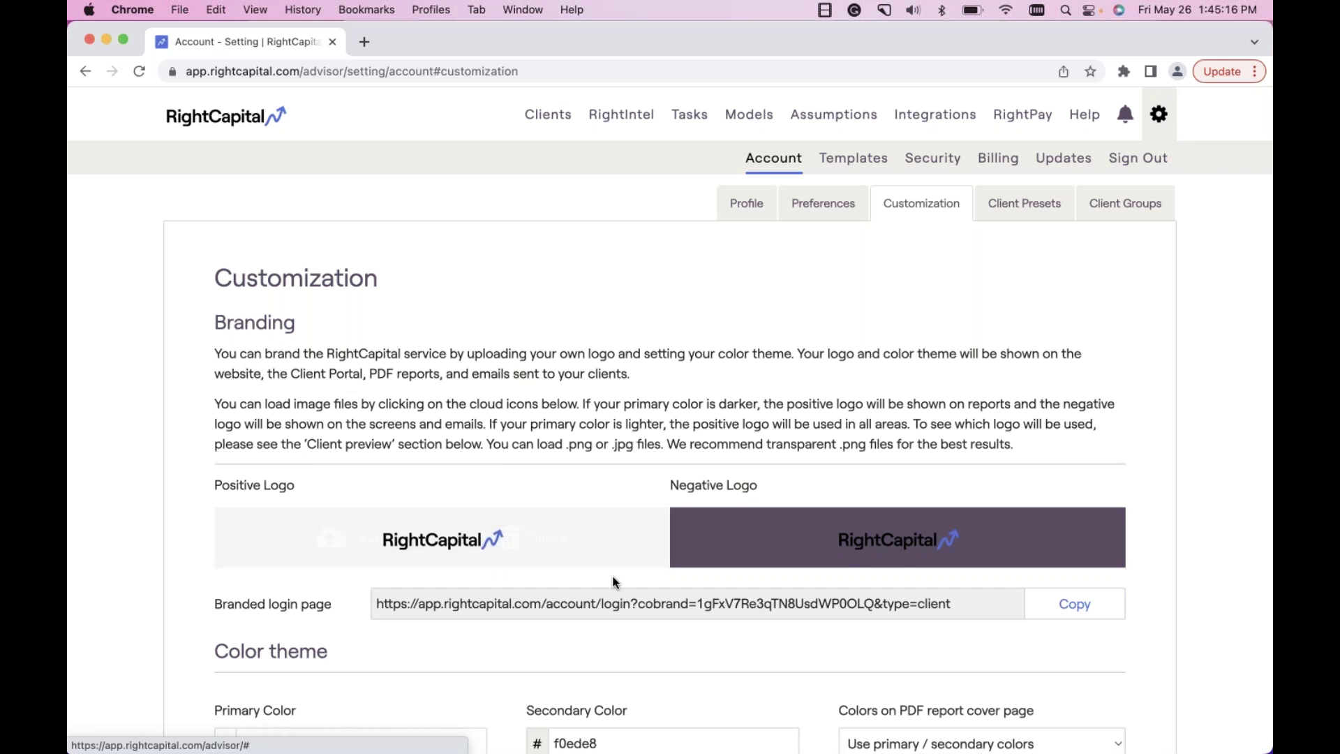
{"action": "scroll", "coordinate": [613, 576], "scroll_direction": "down", "scroll_amount": 1}
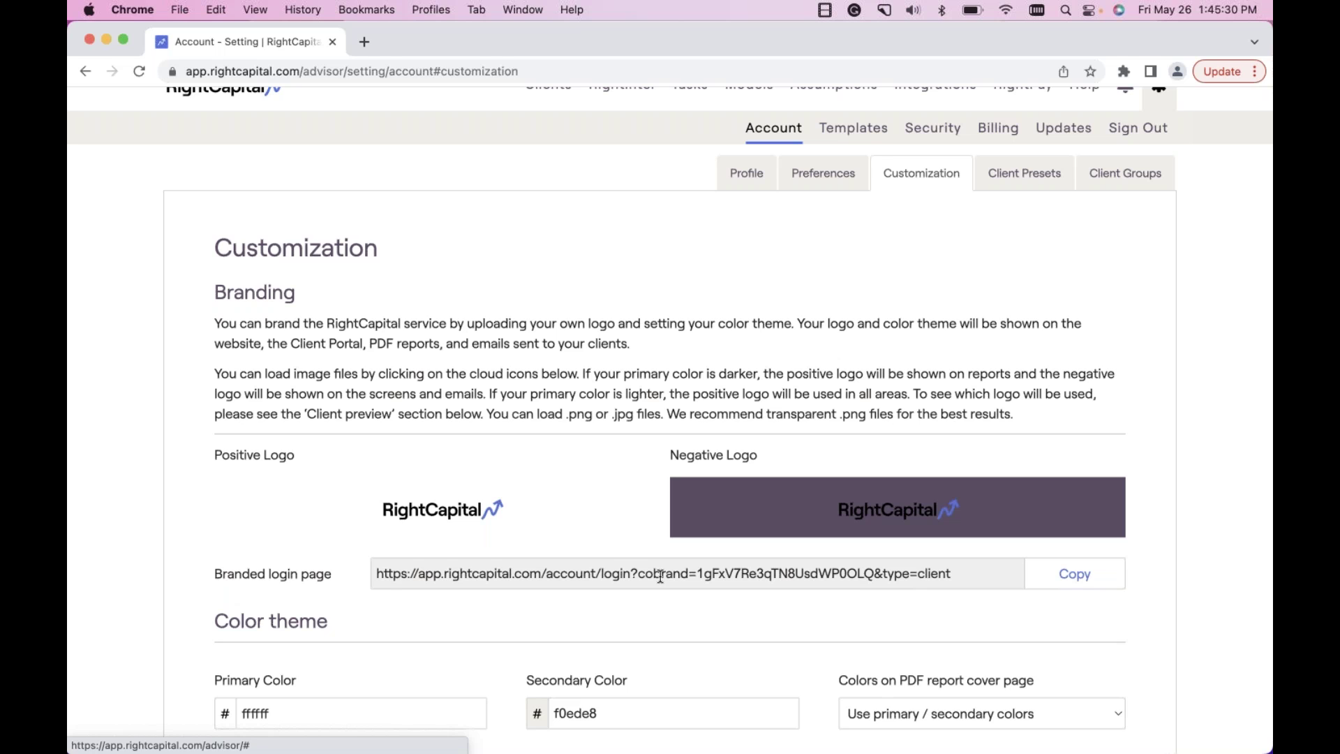
{"action": "left_click", "coordinate": [593, 574]}
{"action": "key", "text": "super+c"}
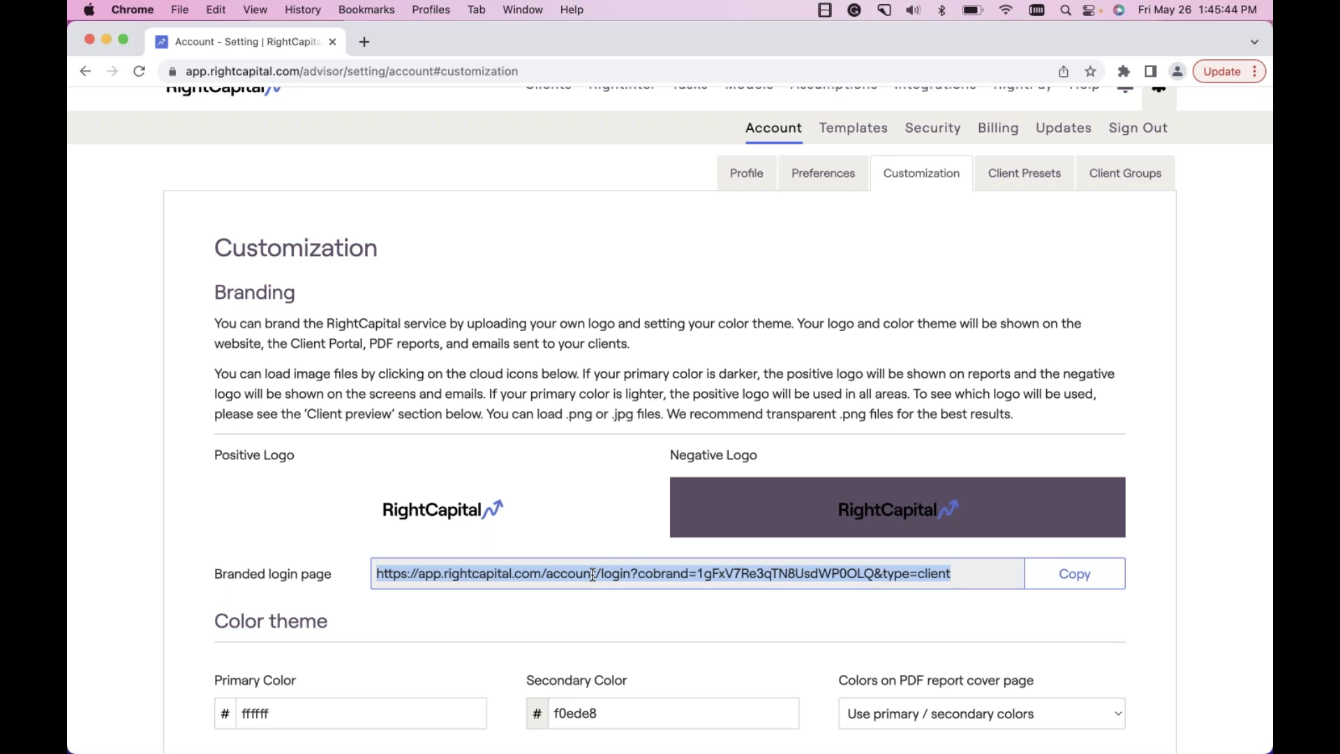
Load the copied branded login page in a new incognito window to preview it, then close that window.
{"action": "key", "text": "super+shift+n"}
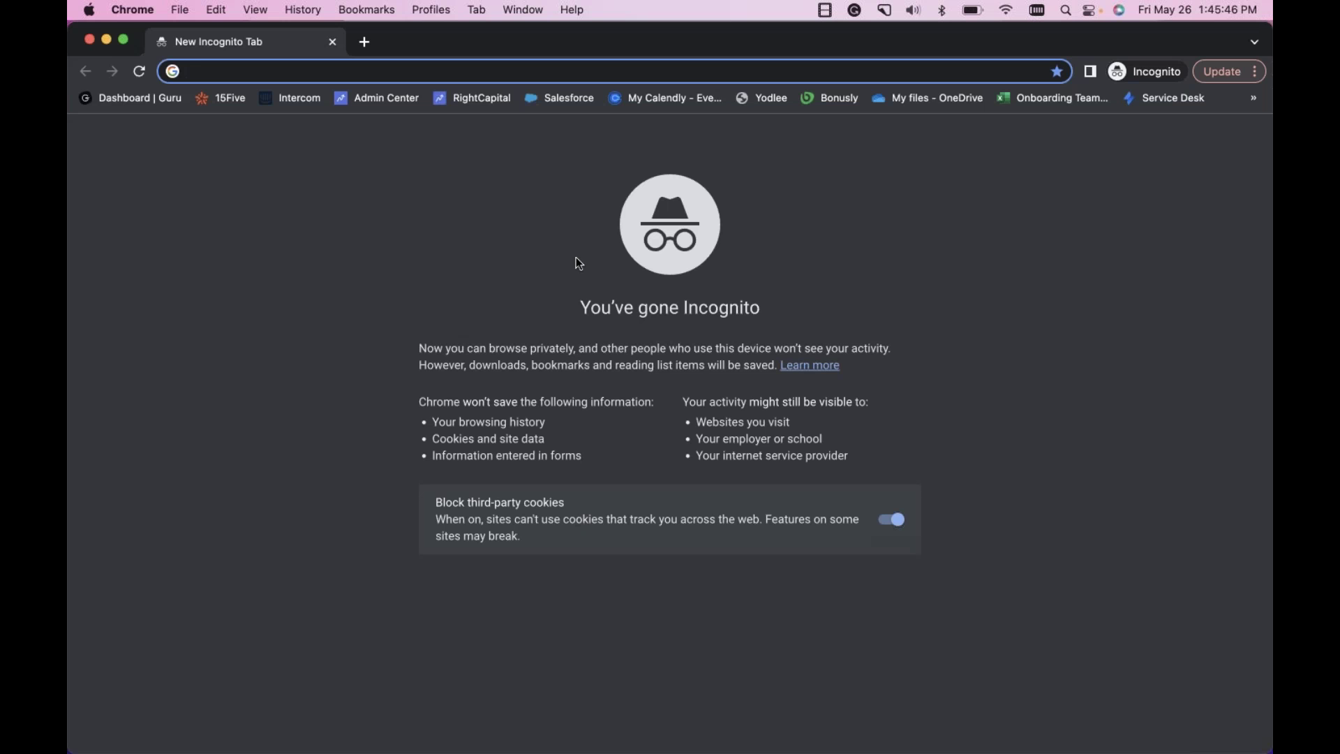
{"action": "key", "text": "super+v"}
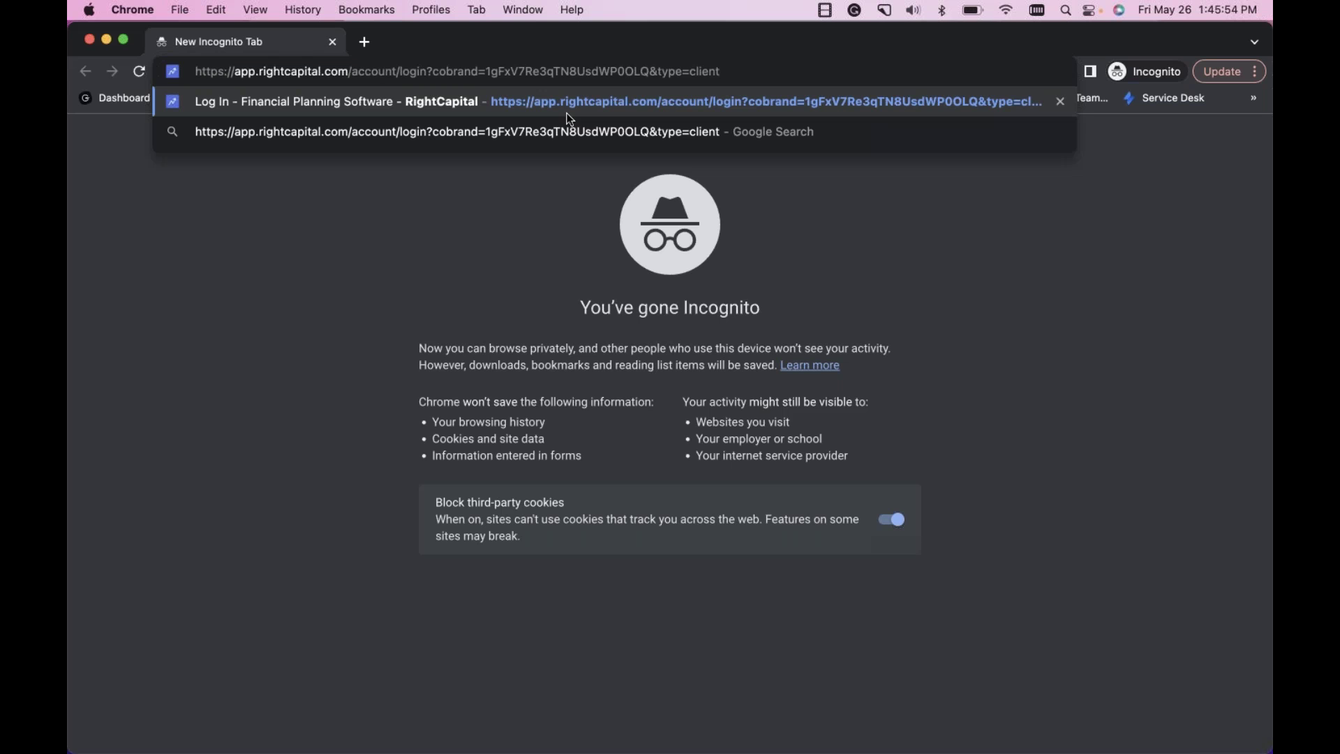
{"action": "key", "text": "Return"}
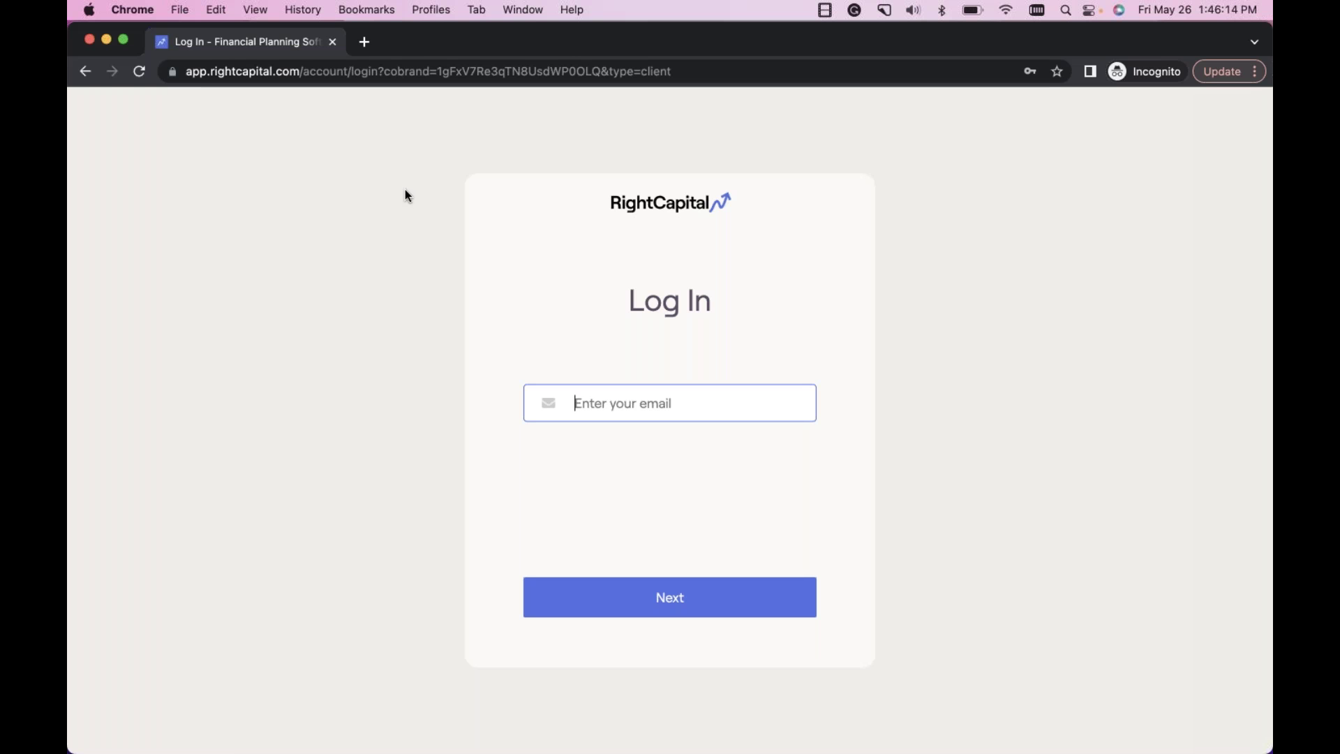
{"action": "left_click", "coordinate": [91, 40]}
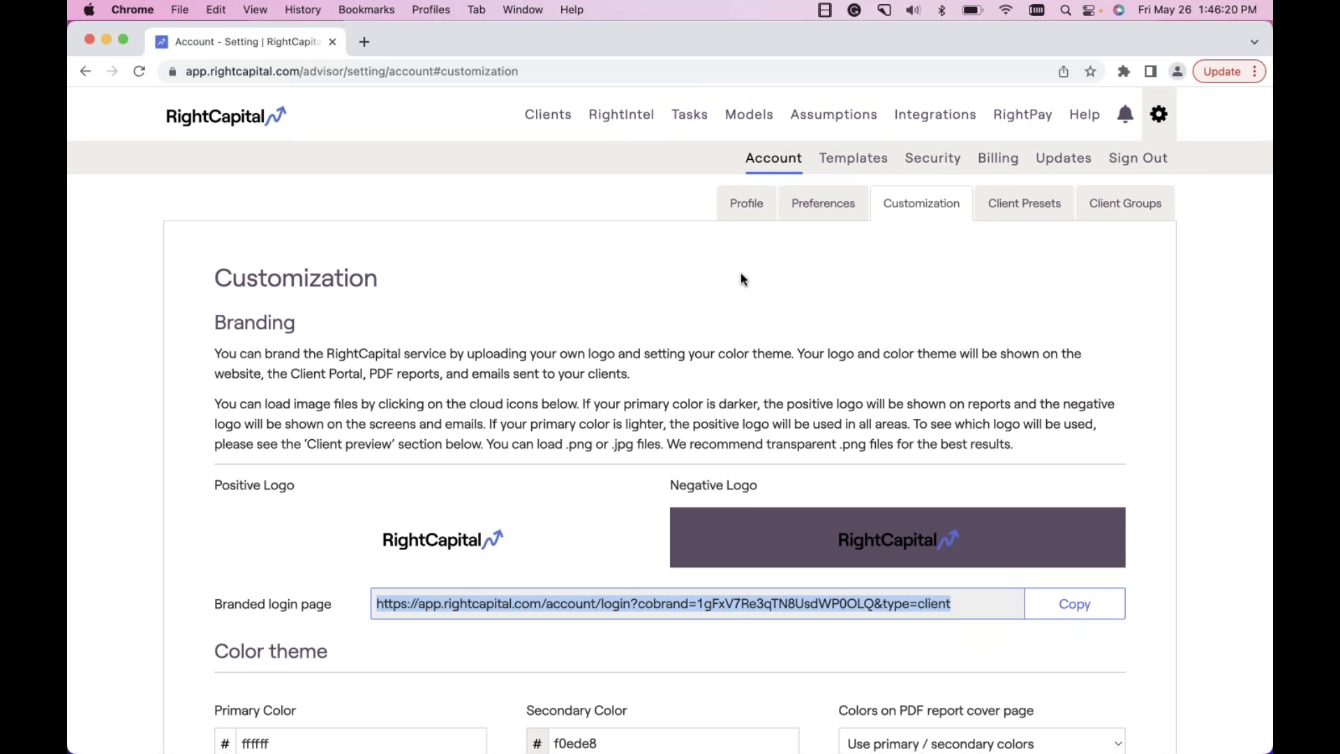
Review the miscellaneous assumptions and the return model type choices, keeping the model type at Standard.
{"action": "left_click", "coordinate": [837, 117]}
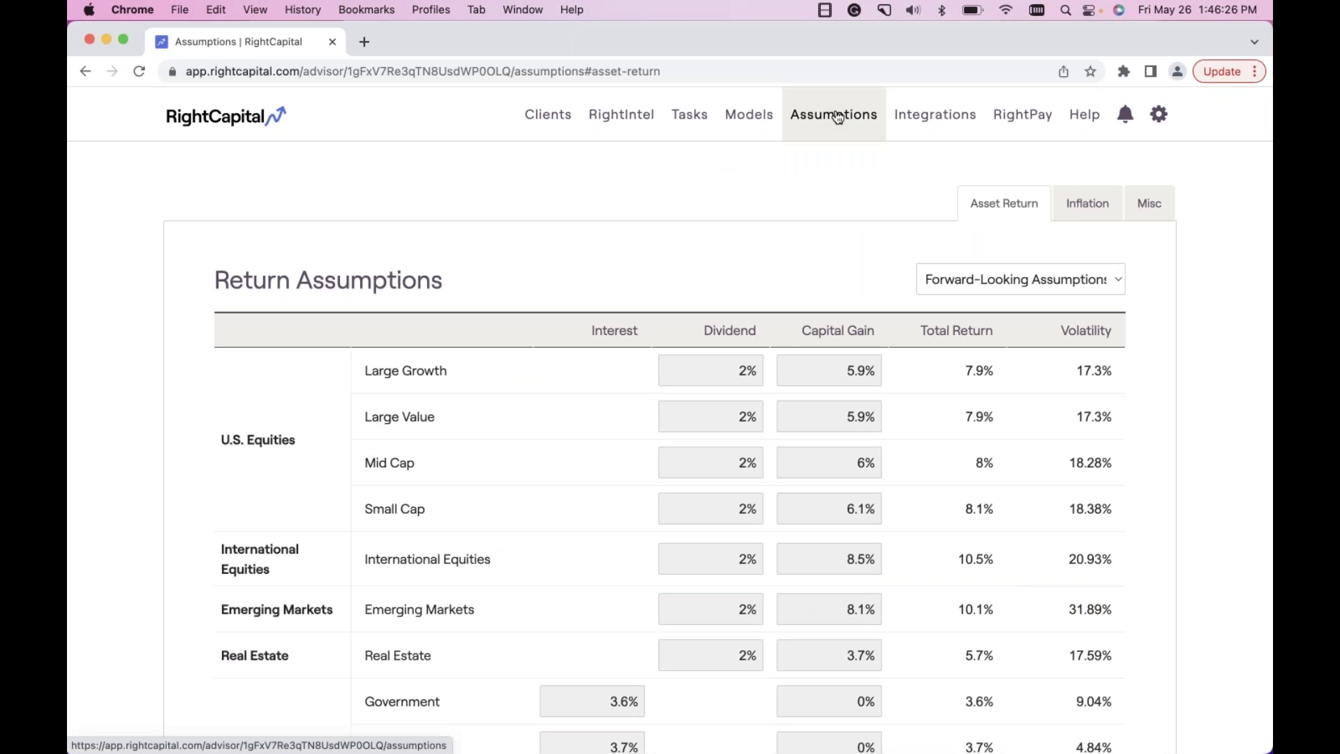
{"action": "left_click", "coordinate": [1150, 205]}
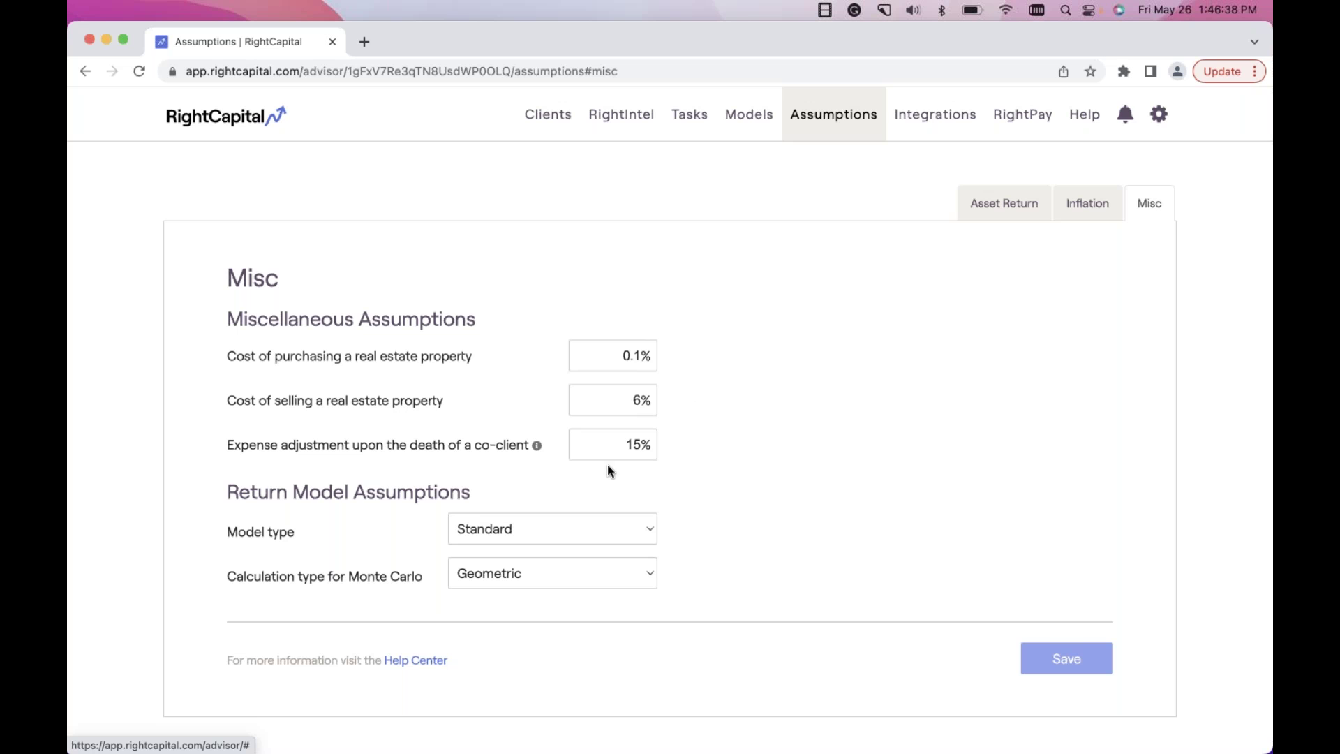
{"action": "left_click", "coordinate": [526, 534]}
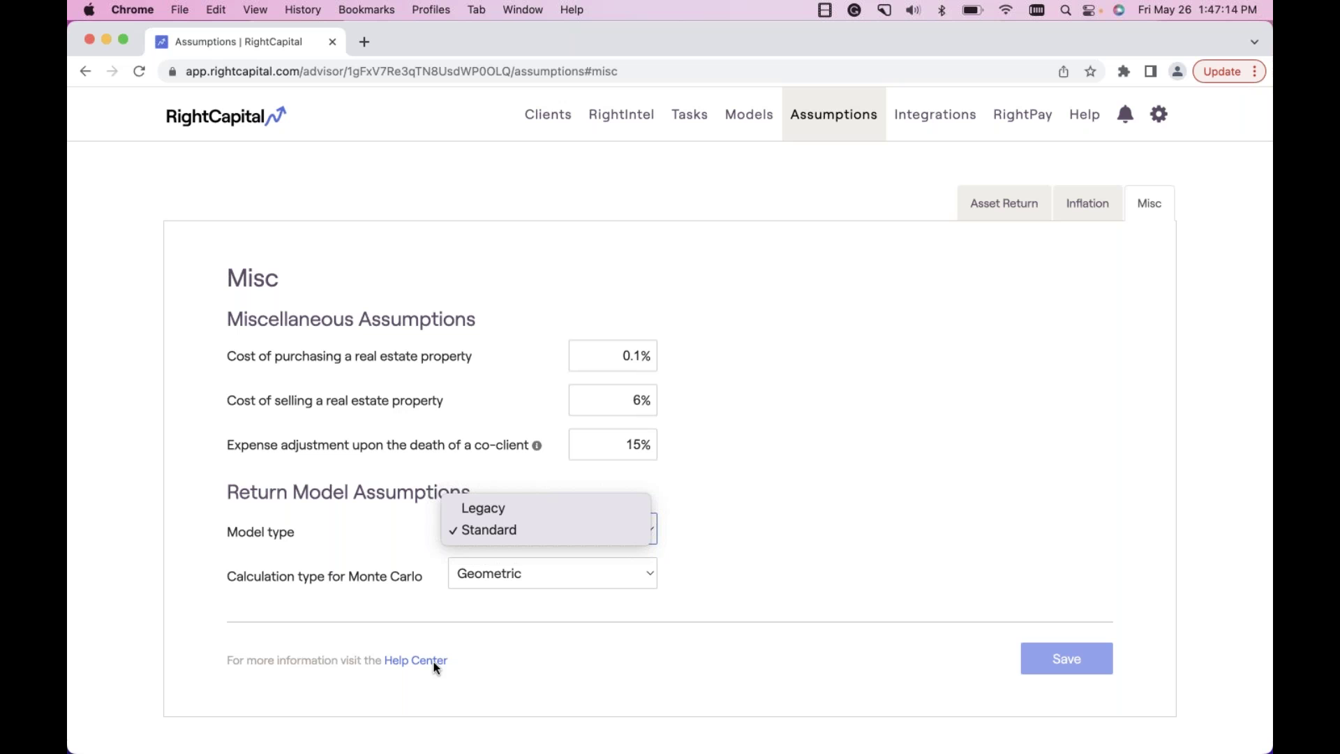
{"action": "left_click", "coordinate": [498, 531]}
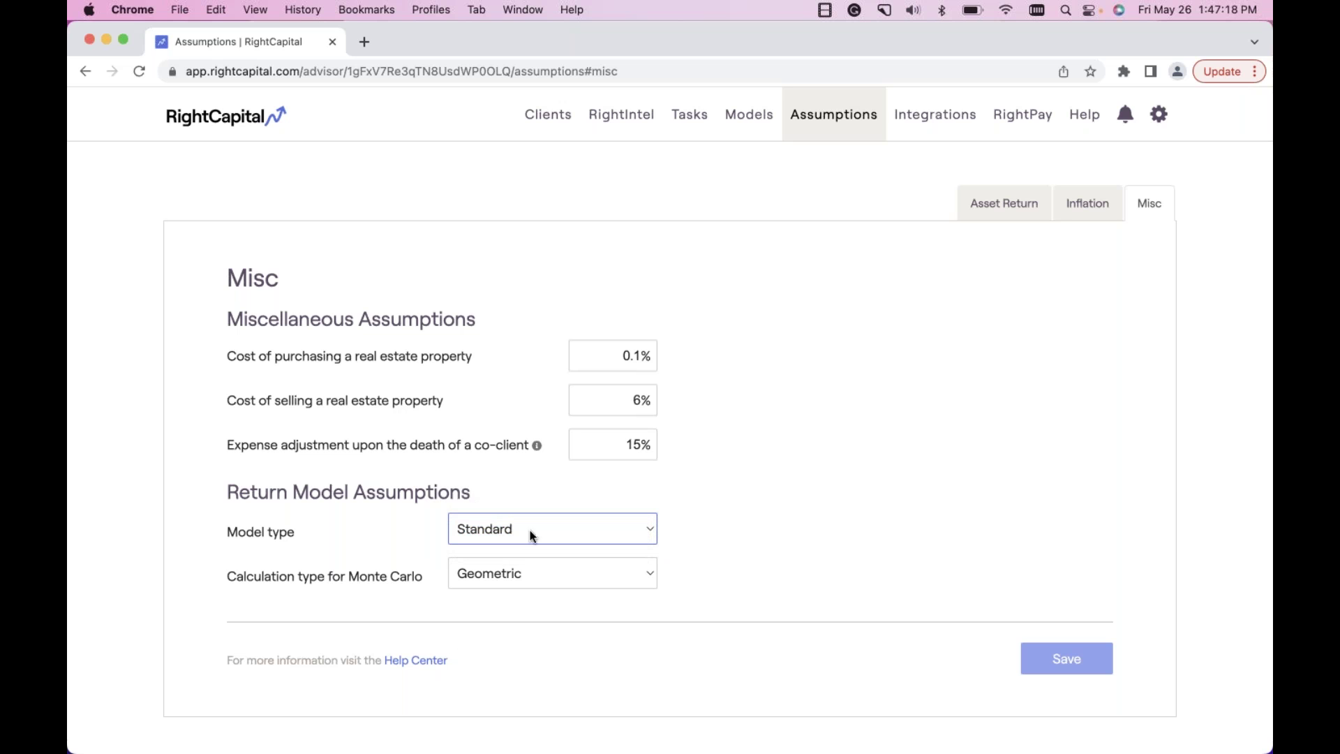
{"action": "left_click", "coordinate": [1173, 35]}
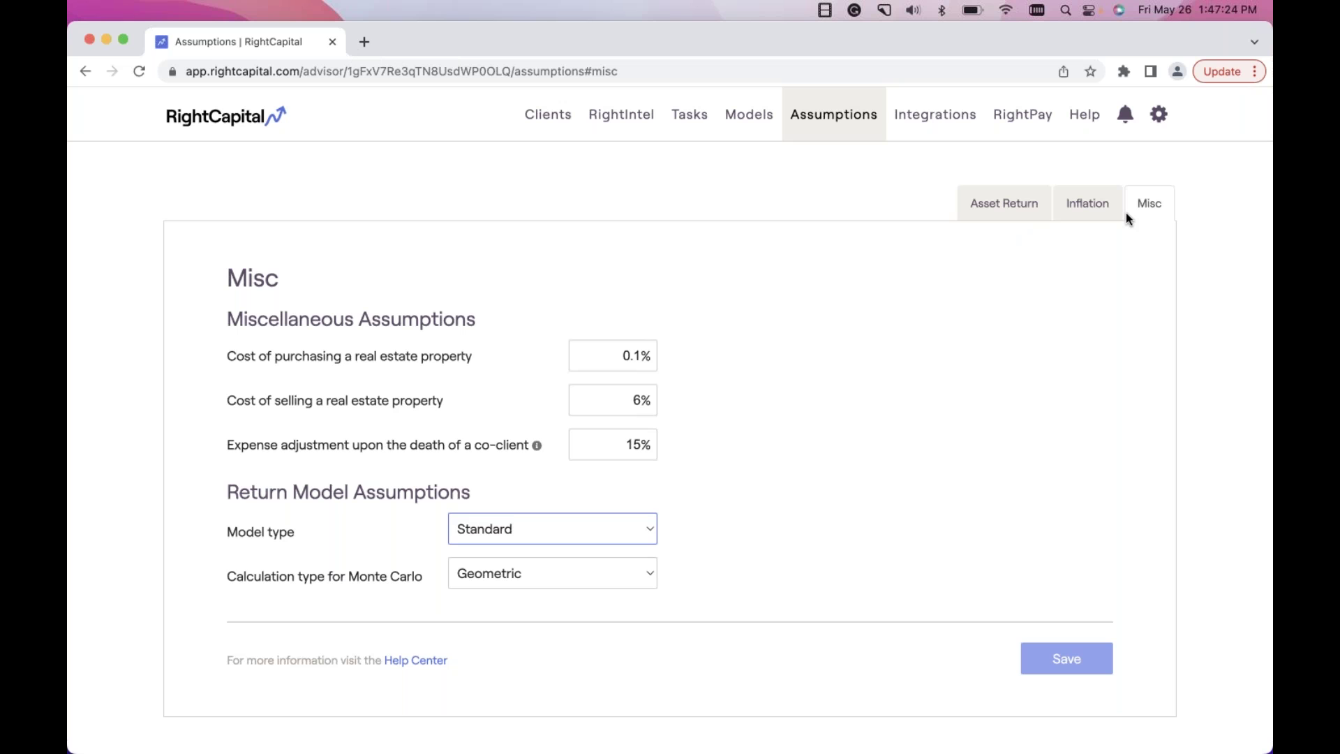
Return to the asset return assumptions and show the available return assumption sets.
{"action": "left_click", "coordinate": [990, 210]}
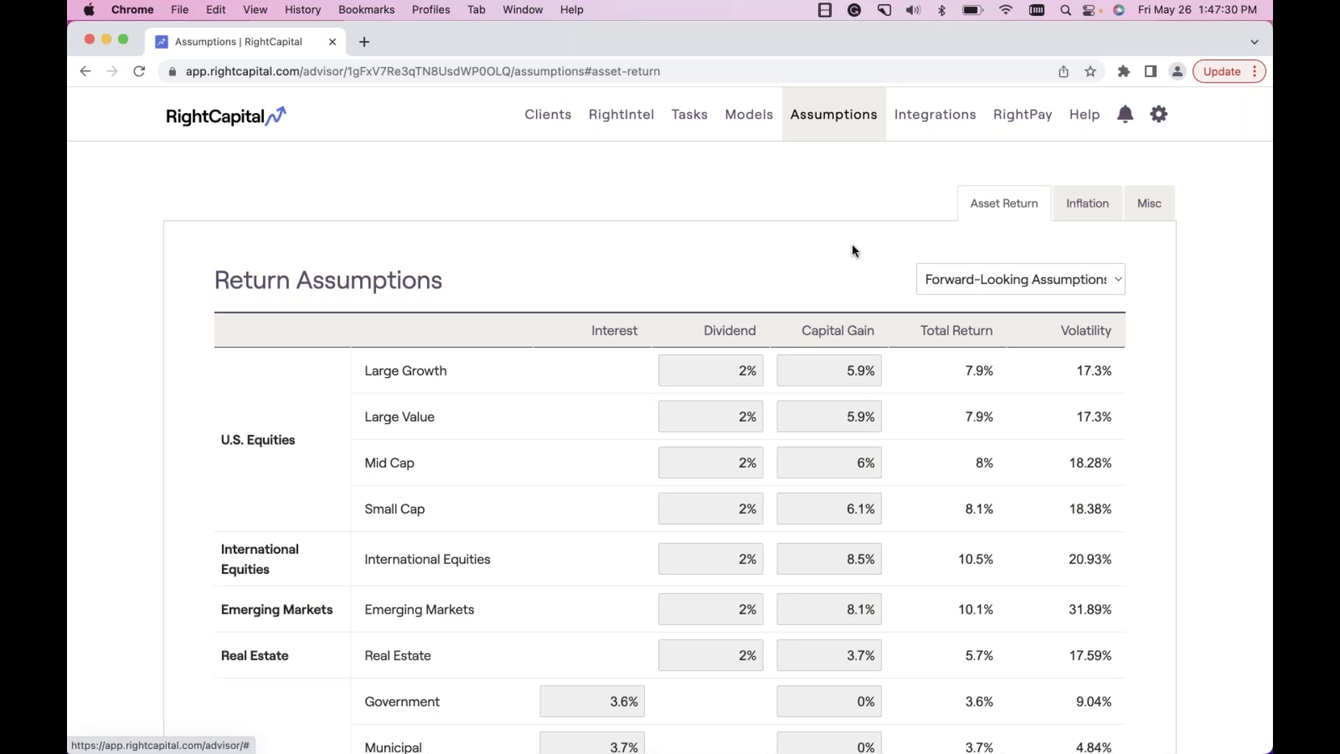
{"action": "left_click", "coordinate": [1021, 284]}
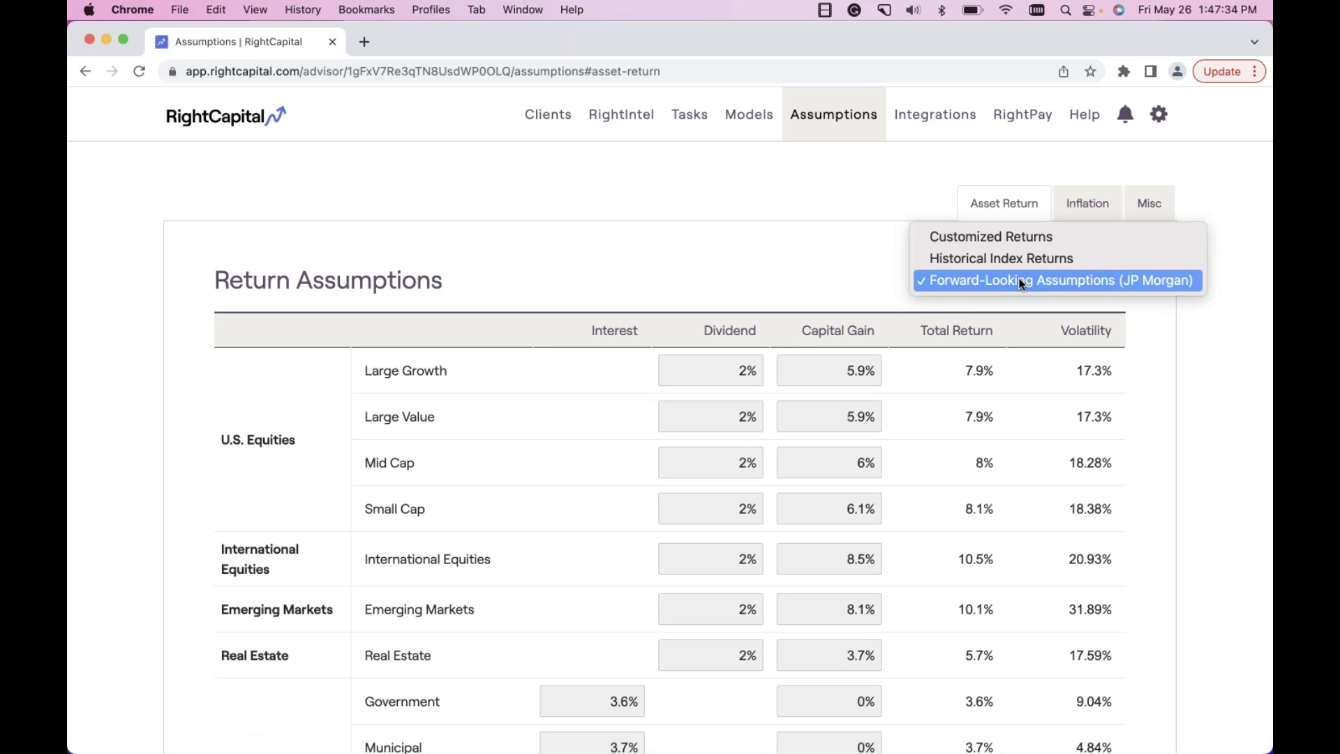